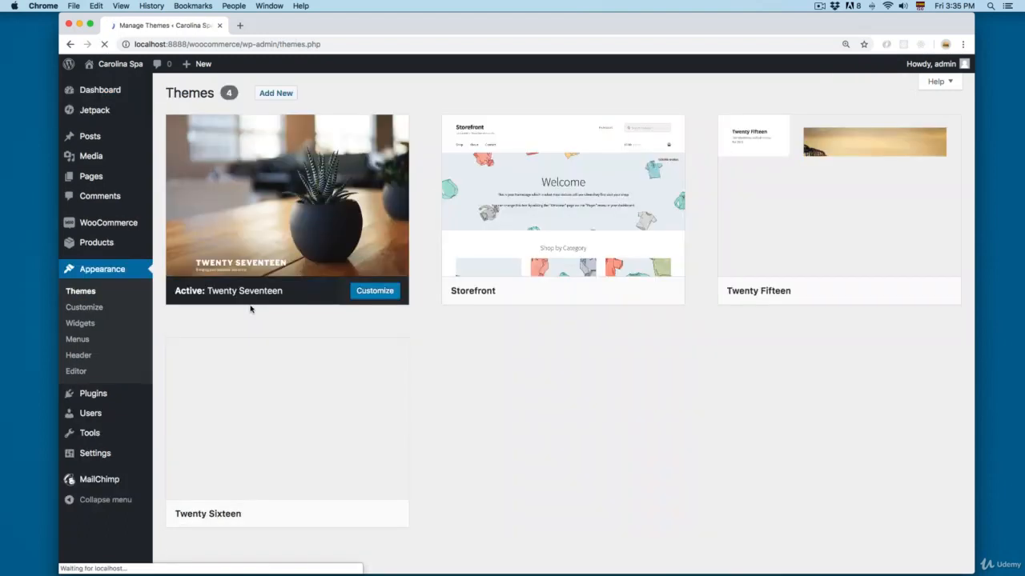
Step: Activate the Storefront theme and open the theme customizer
left_click(591, 292)
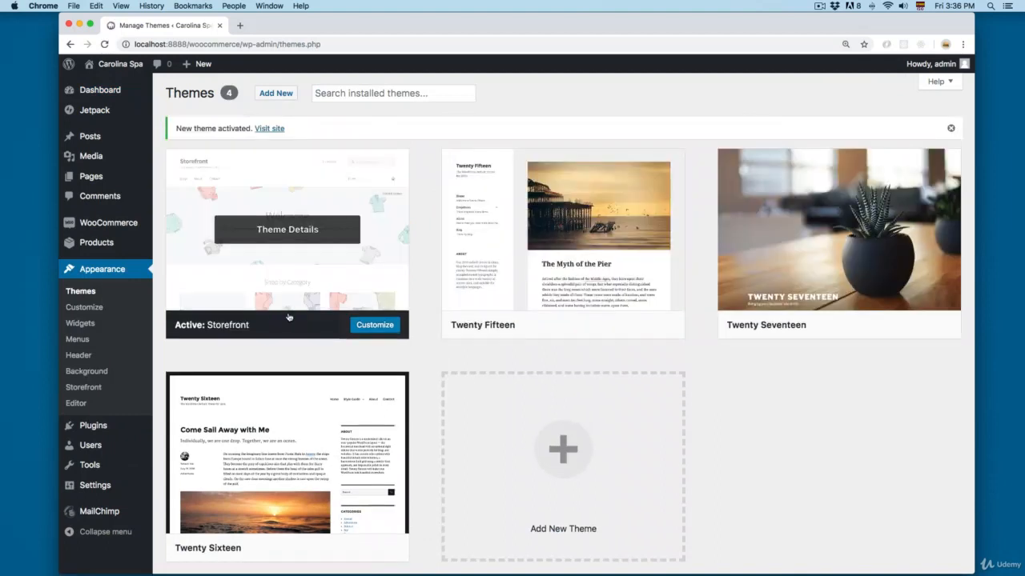
left_click(120, 308)
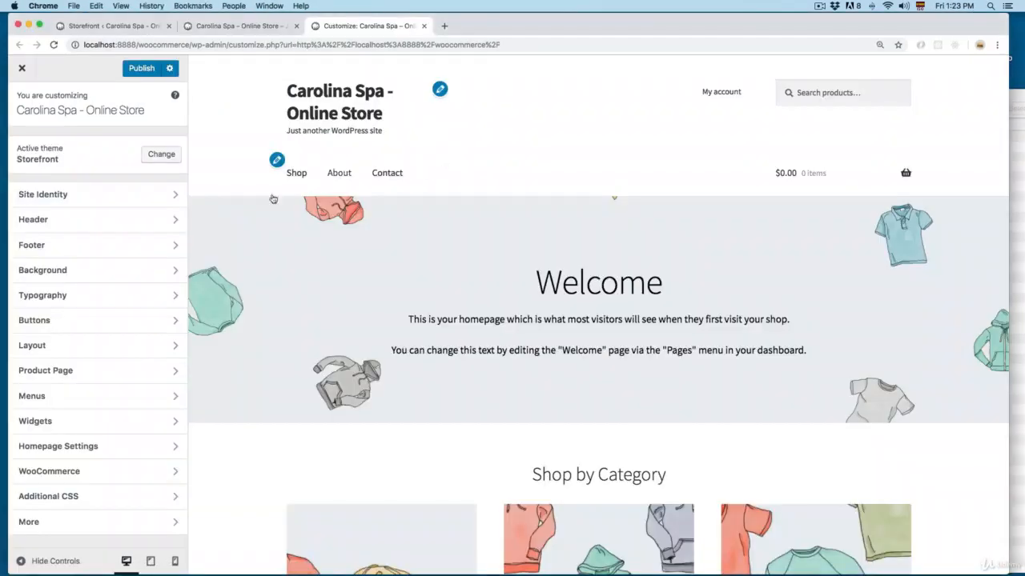
Step: In Site Identity, upload logo.png from the WCWizard folder and set it as the site logo without cropping it
left_click(49, 200)
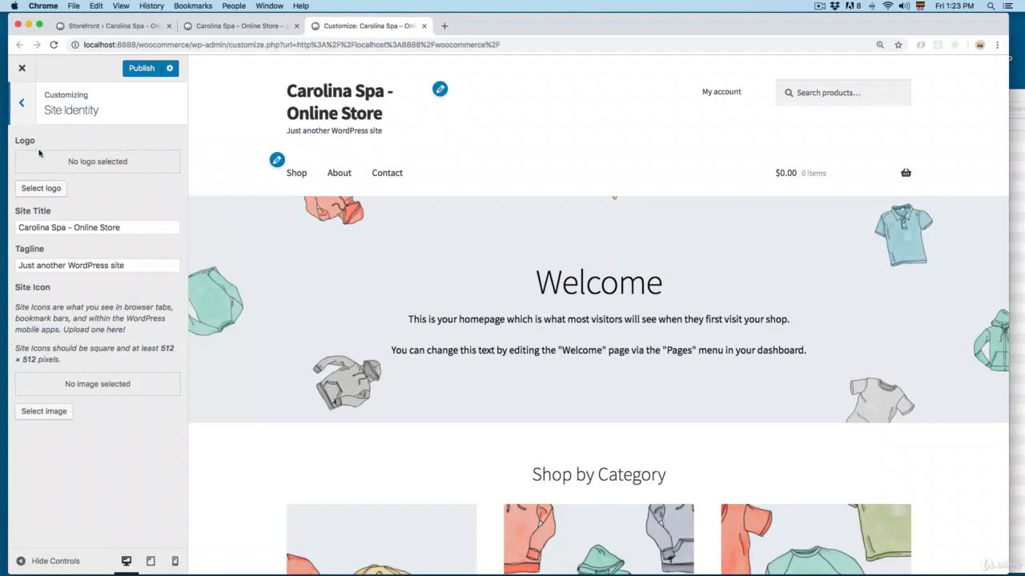
left_click(42, 189)
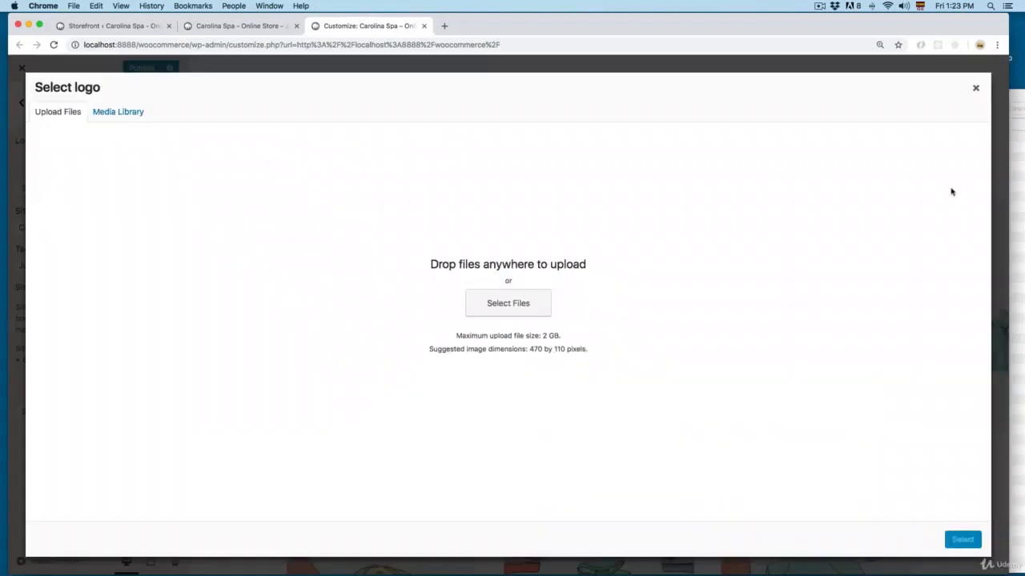
left_click(1015, 184)
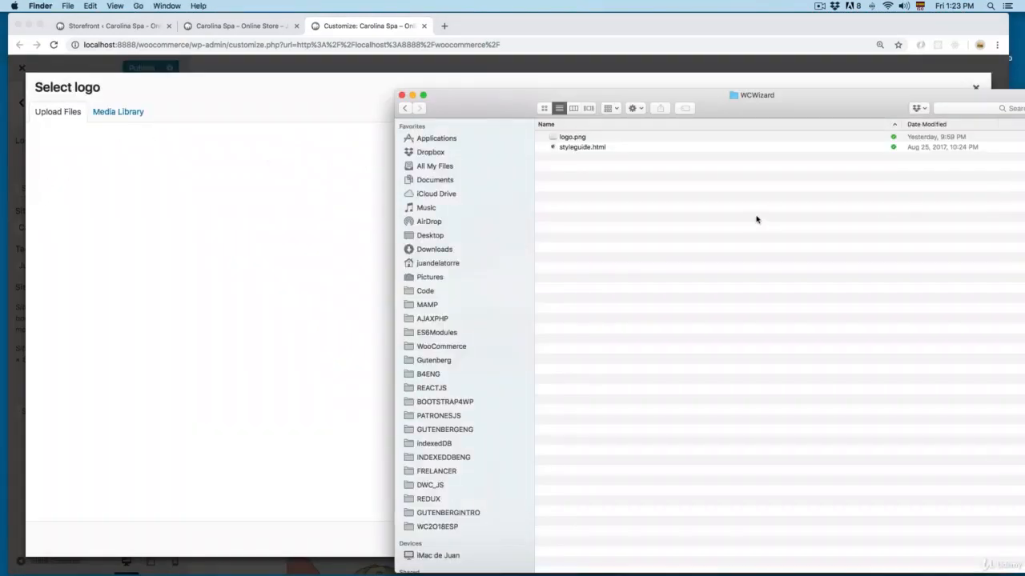
left_click(567, 137)
key("space")
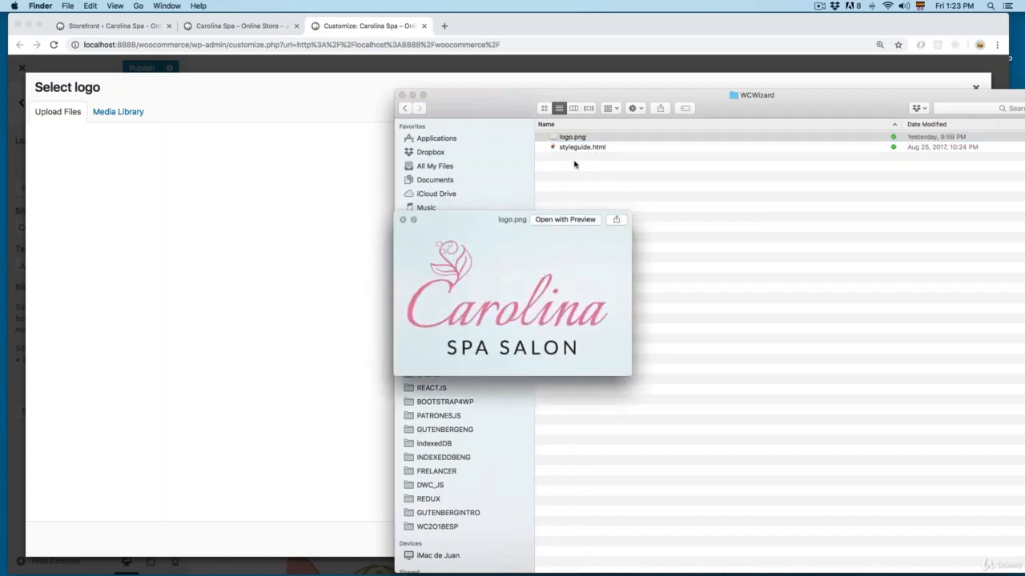
key("space")
left_click_drag(573, 138, 339, 217)
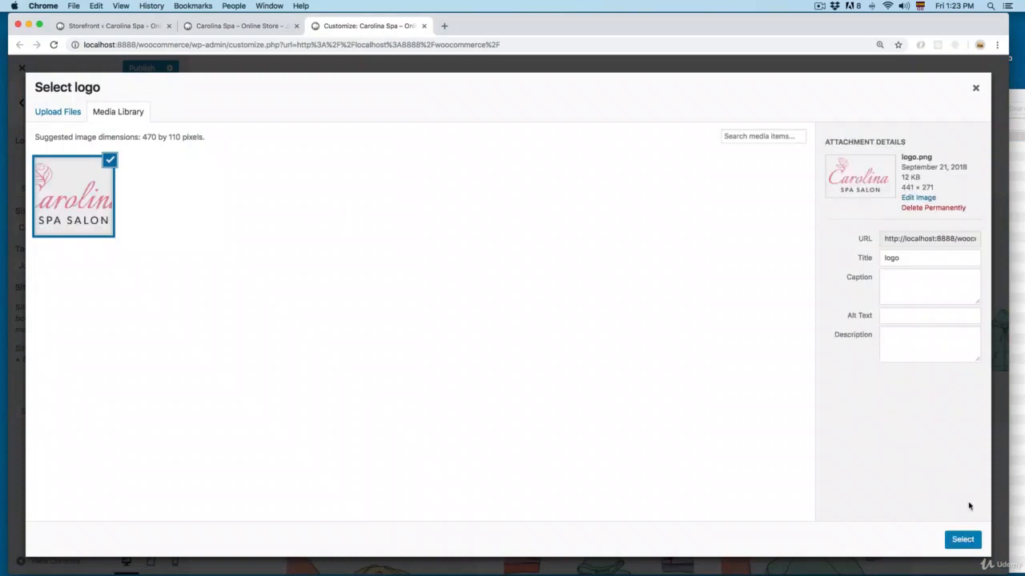
left_click(963, 541)
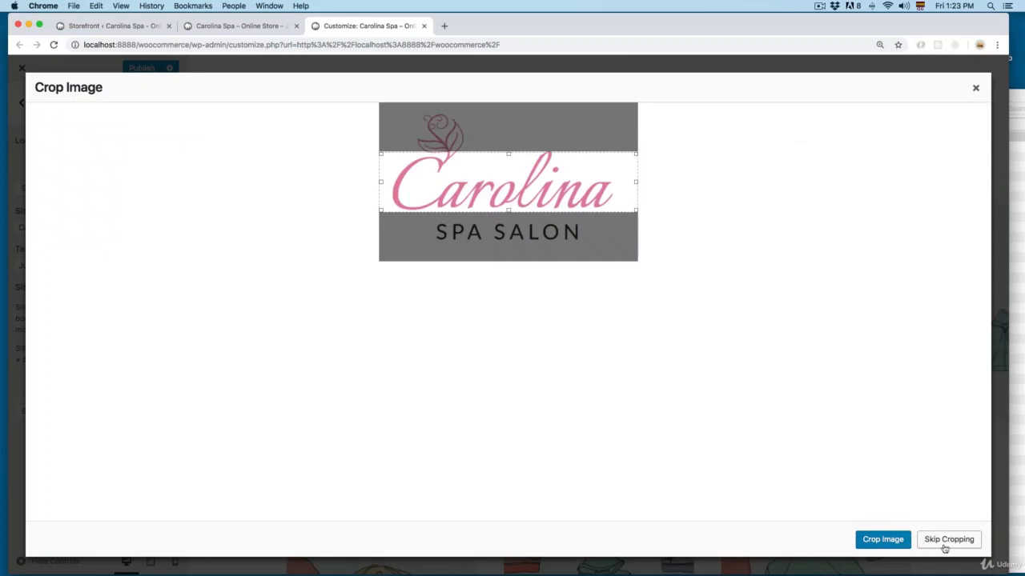
left_click(943, 544)
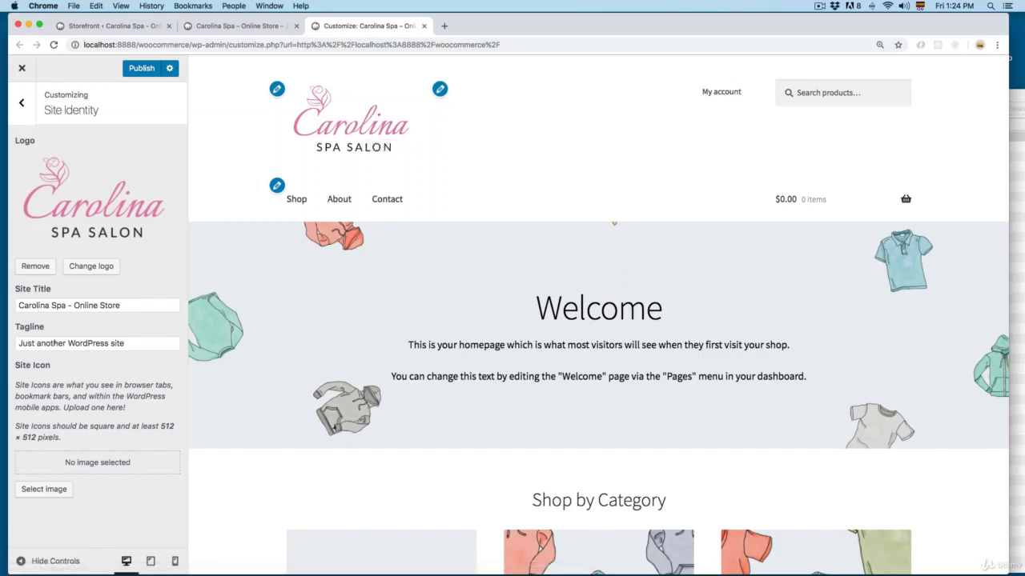
Step: Remove the site logo and publish the change
left_click(35, 265)
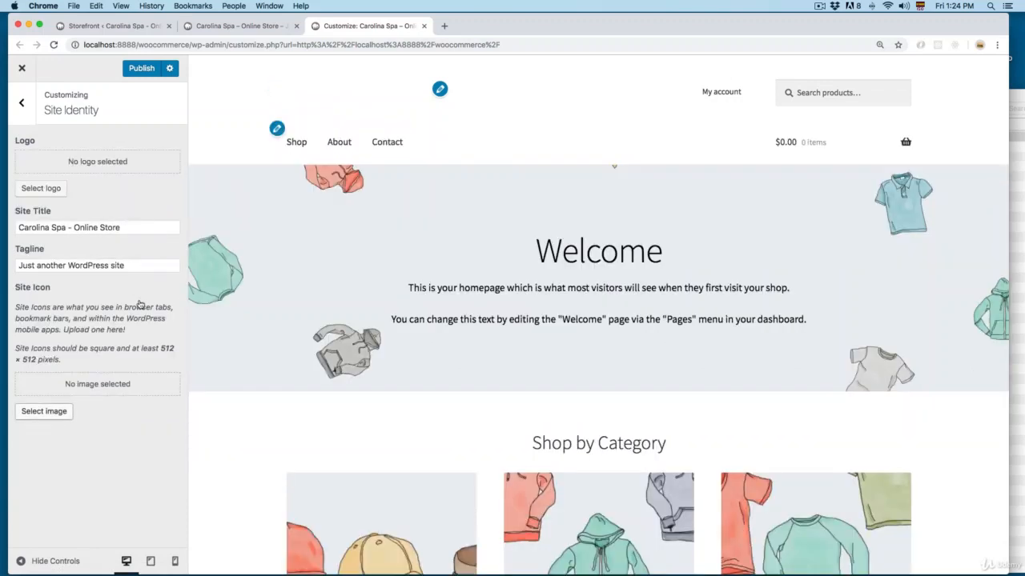
left_click(141, 68)
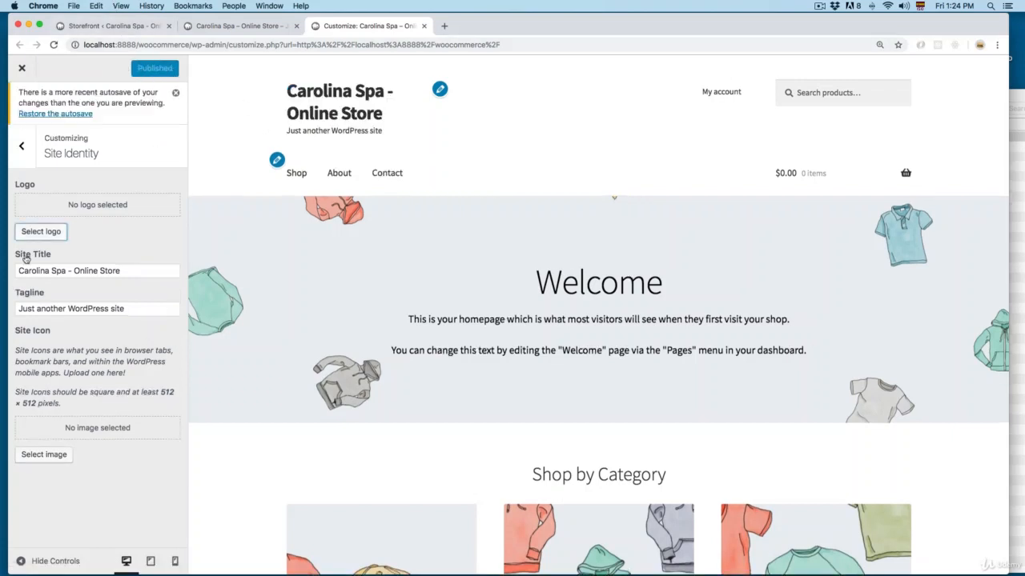
Step: Set the tagline to "The Online Store for Carolina Spa" and shorten the site title to "Carolina Spa"
left_click_drag(126, 309, 2, 307)
type("T")
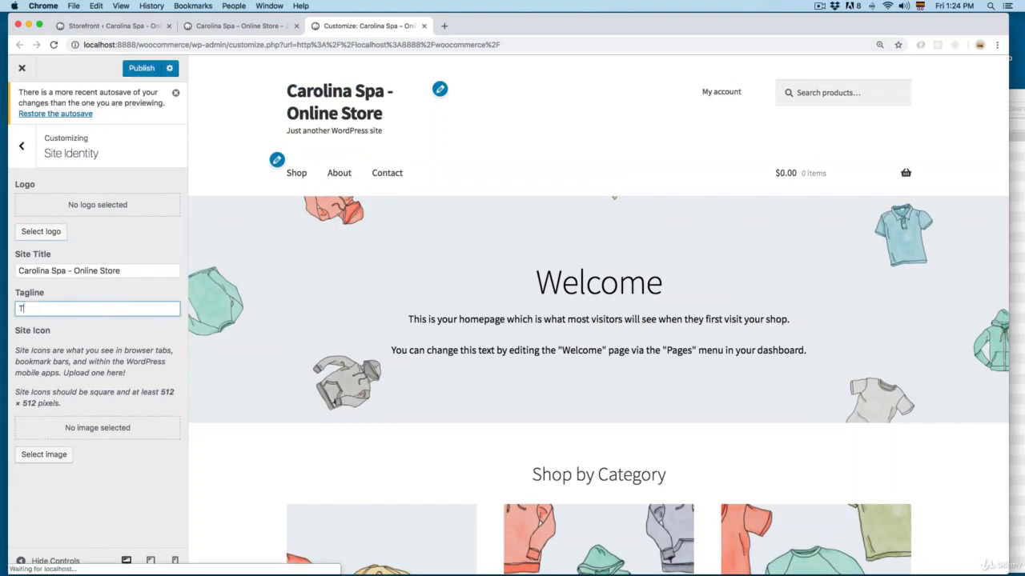
type("he Online ")
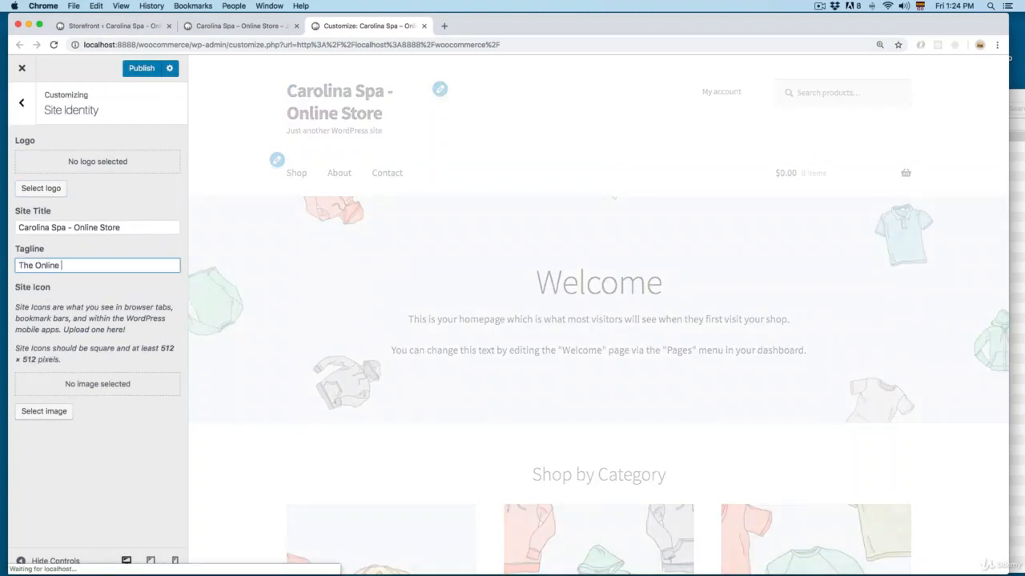
type("Sto")
key("BackSpace")
key("BackSpace")
type("or Carolina Spa")
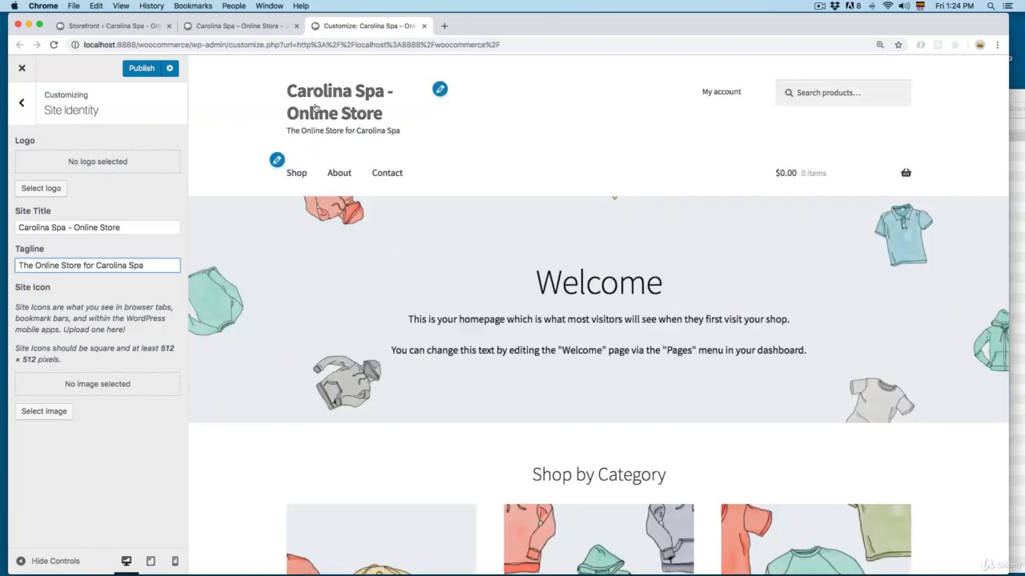
left_click_drag(67, 226, 147, 221)
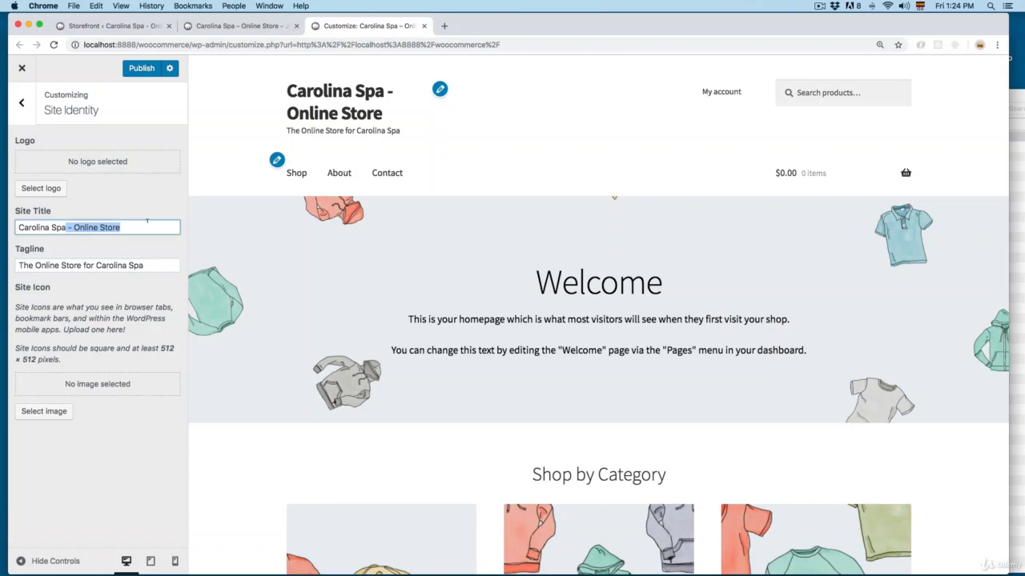
key("BackSpace")
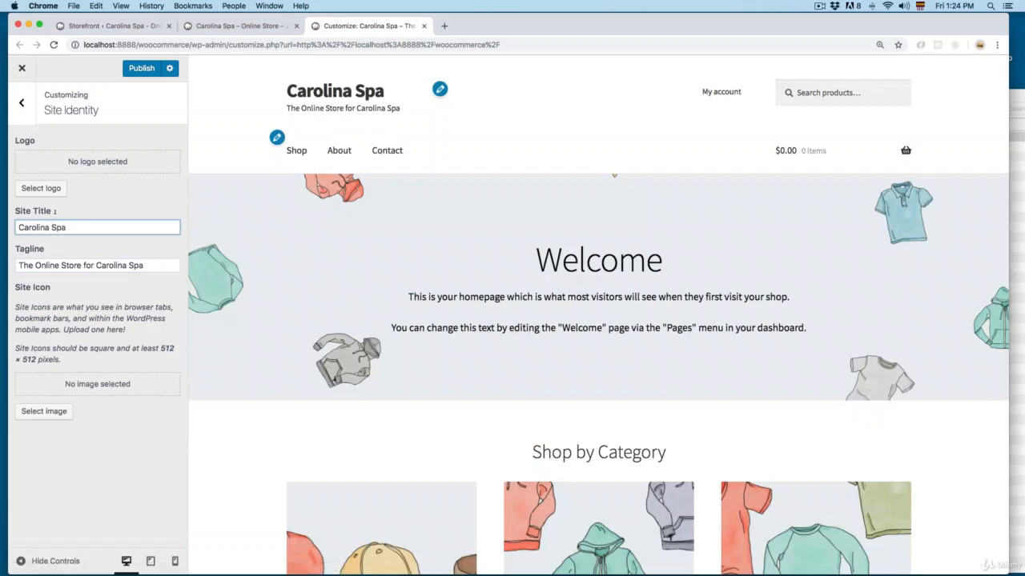
Step: Set logo.png from the media library as the site logo, uncropped, and publish the site identity changes
left_click(42, 189)
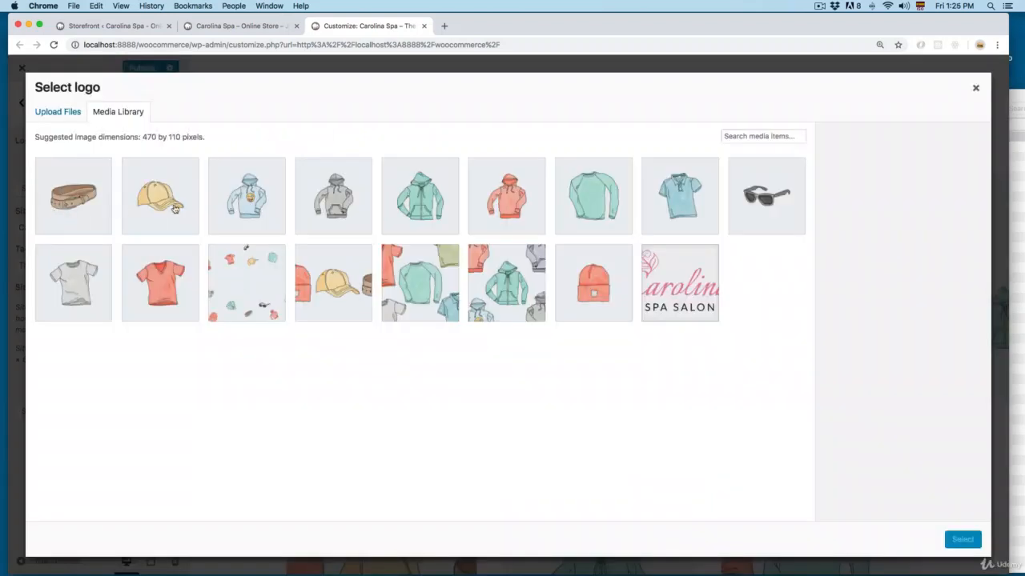
left_click(671, 293)
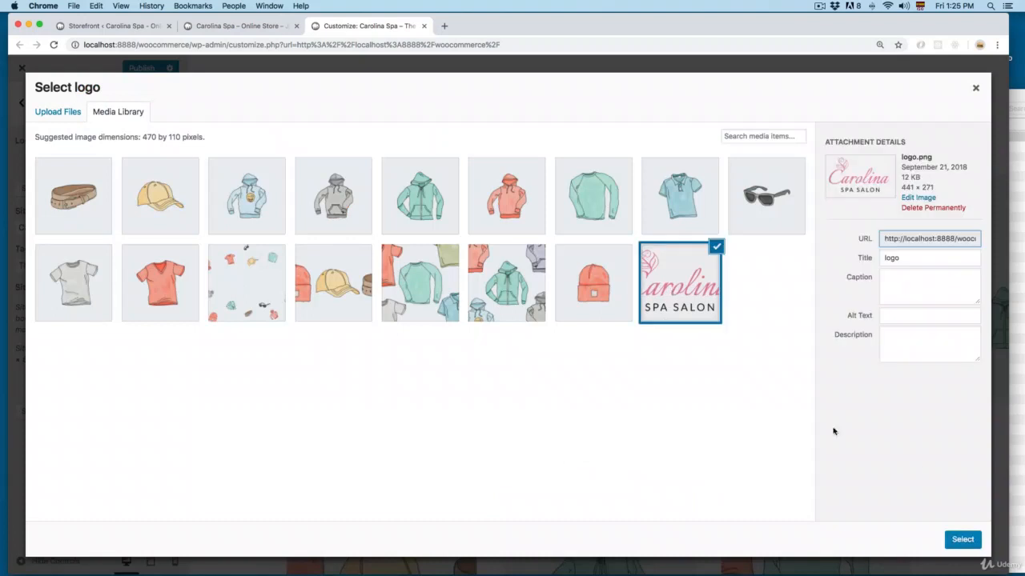
left_click(960, 539)
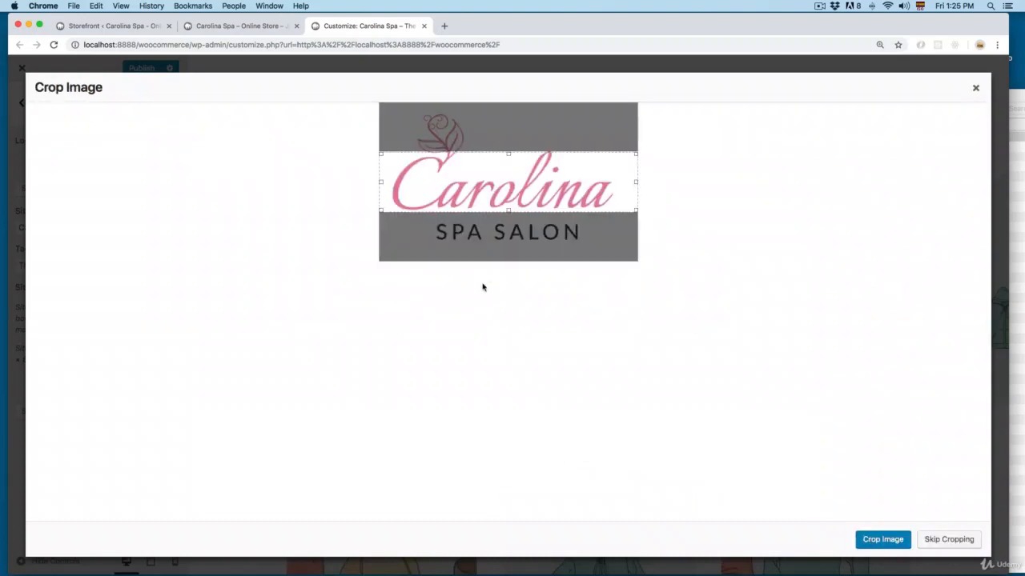
left_click(949, 539)
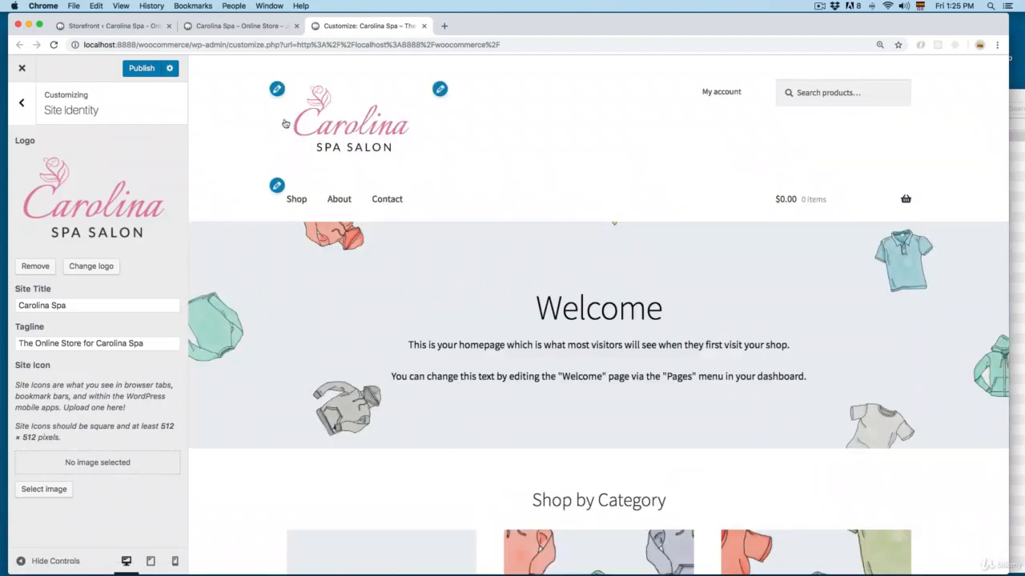
left_click(148, 73)
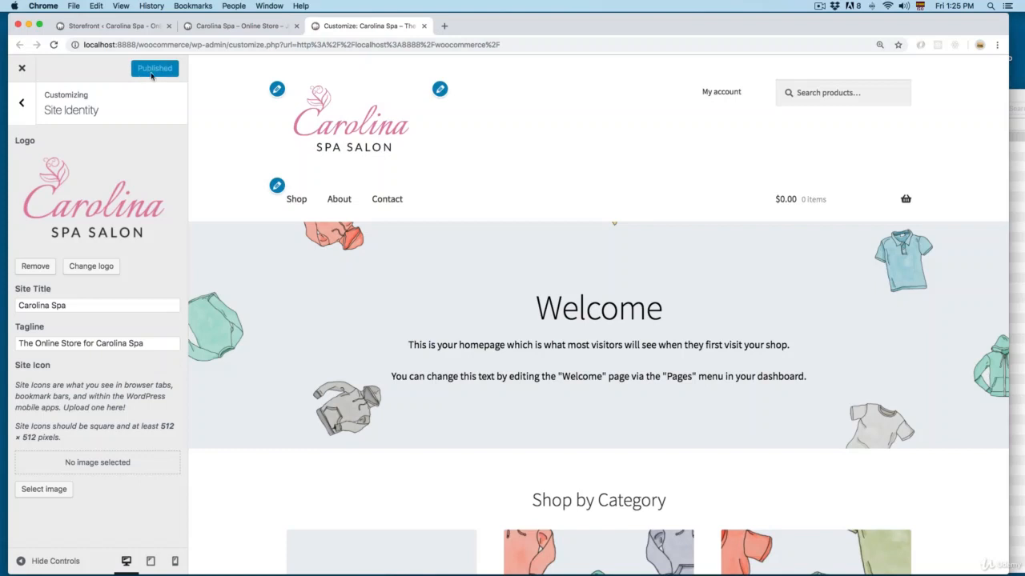
Step: Open the Header settings and set the header background color to the purple preset #8224e3
left_click(23, 106)
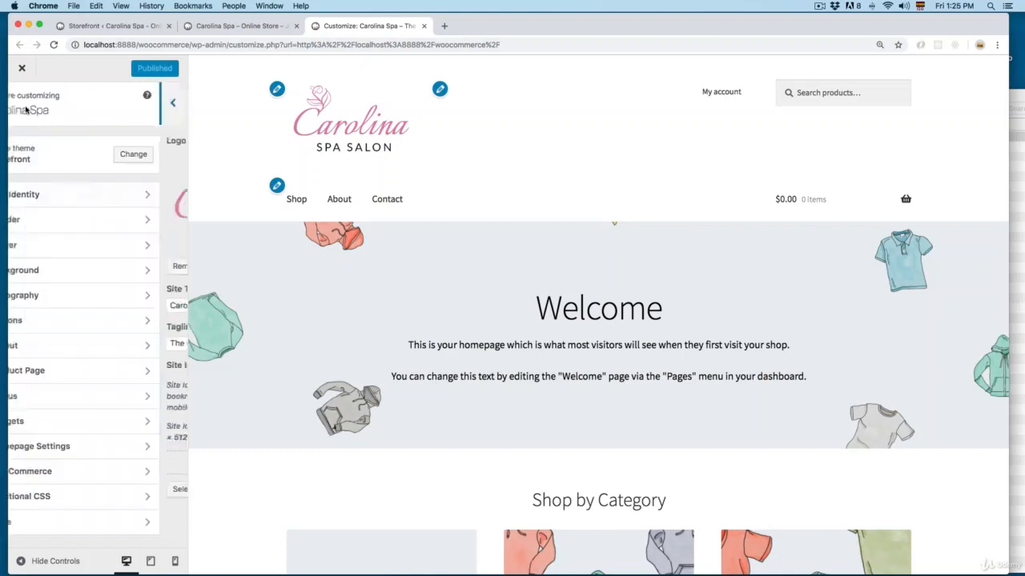
left_click(40, 222)
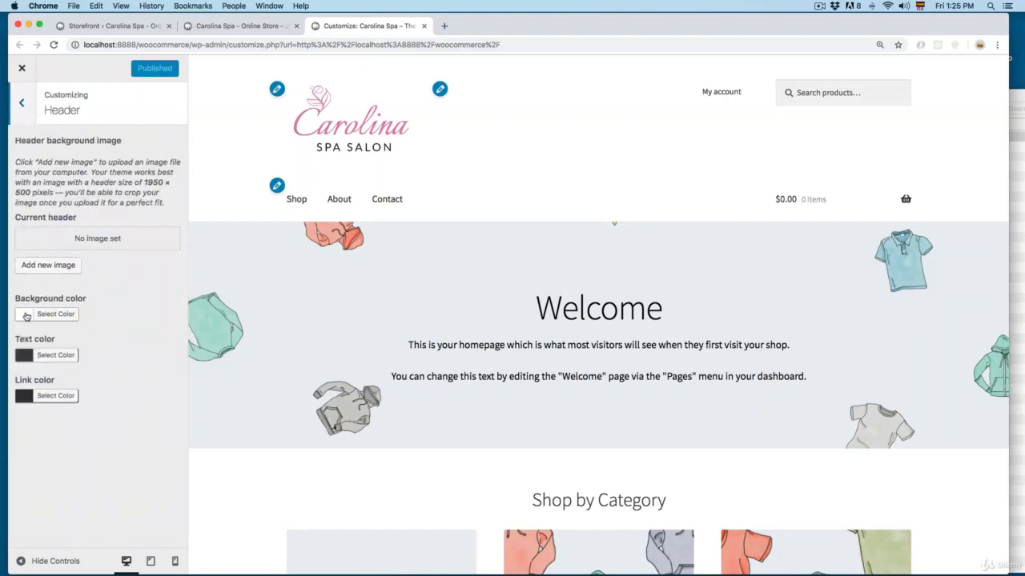
left_click(24, 315)
left_click(121, 450)
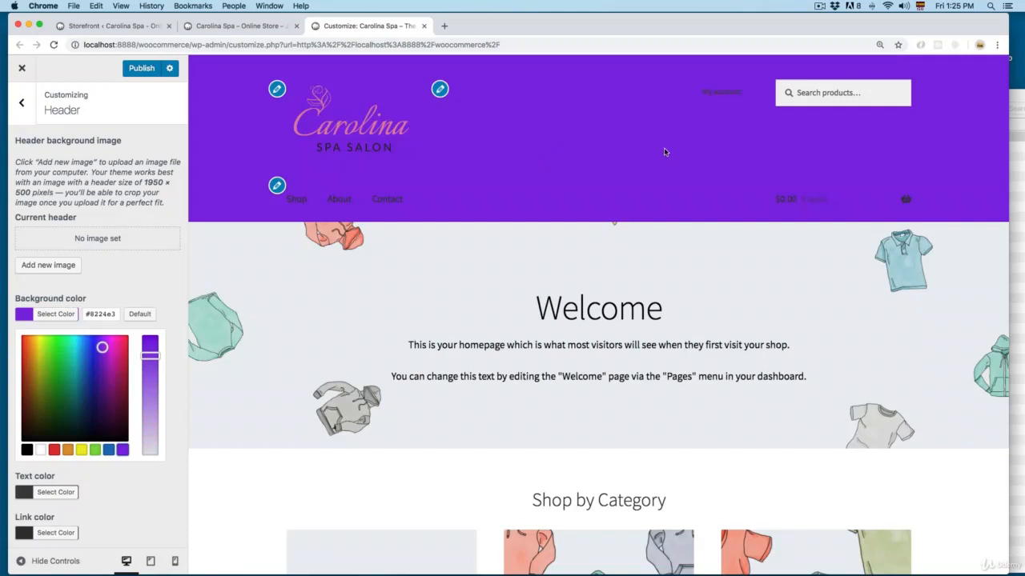
Step: Open styleguide.html from the WCWizard folder and apply its teal code #8ed4cc as the header background color
left_click(1011, 99)
double_click(582, 148)
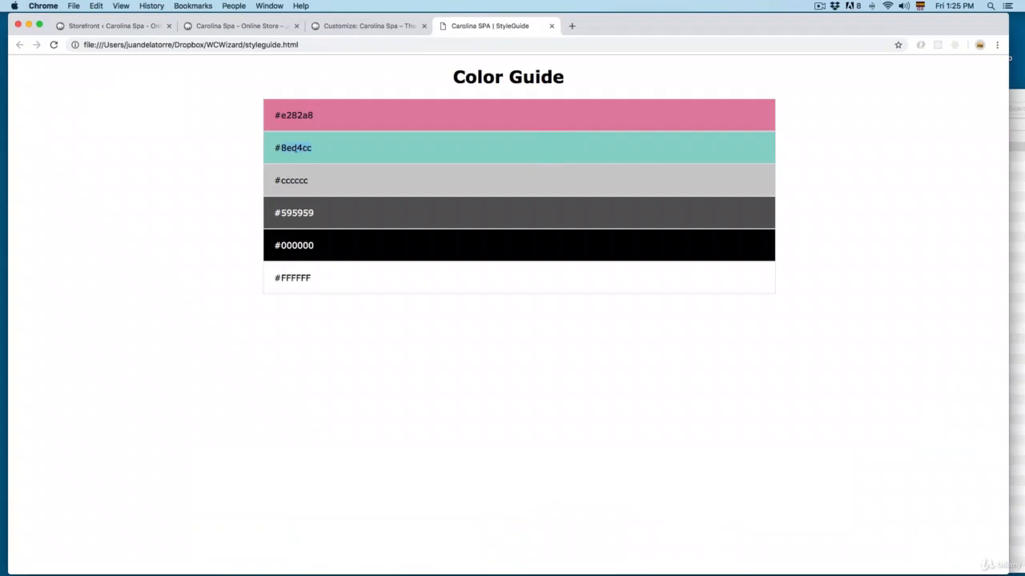
left_click(368, 26)
left_click(92, 314)
double_click(100, 314)
type("8ed4cc")
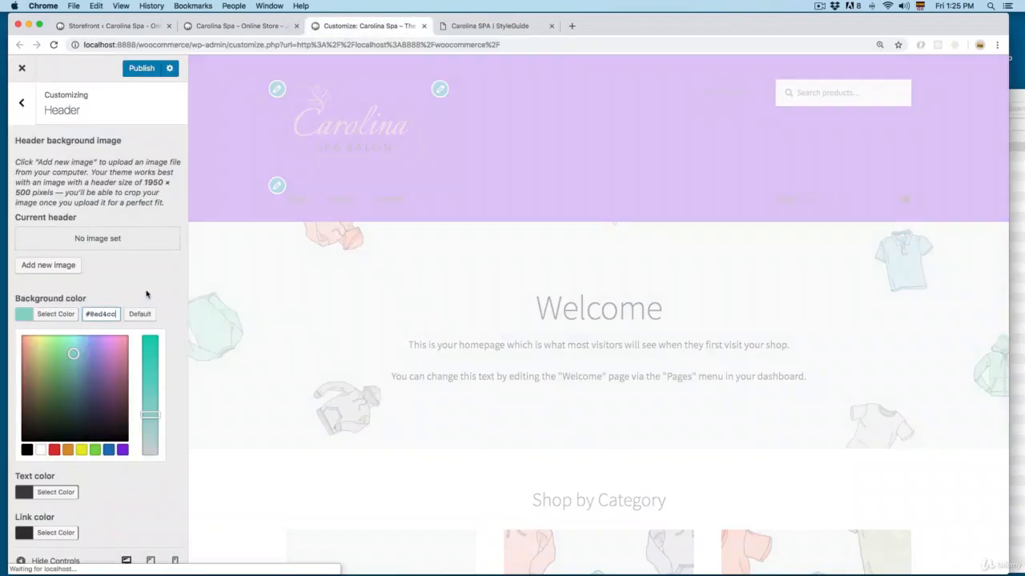
left_click(145, 295)
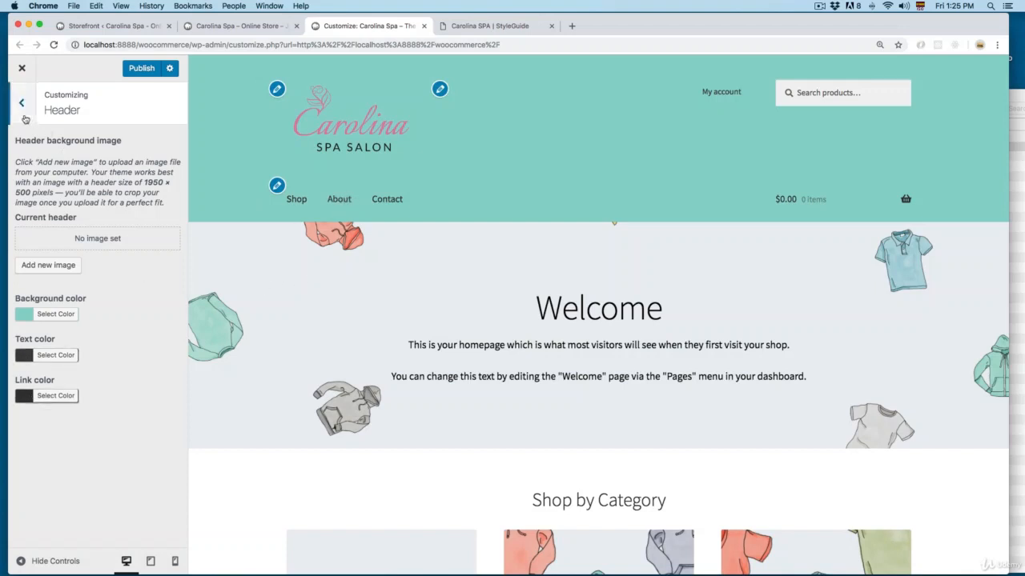
Step: Set the header link color to black after trying the purple preset #8224e3
left_click(24, 395)
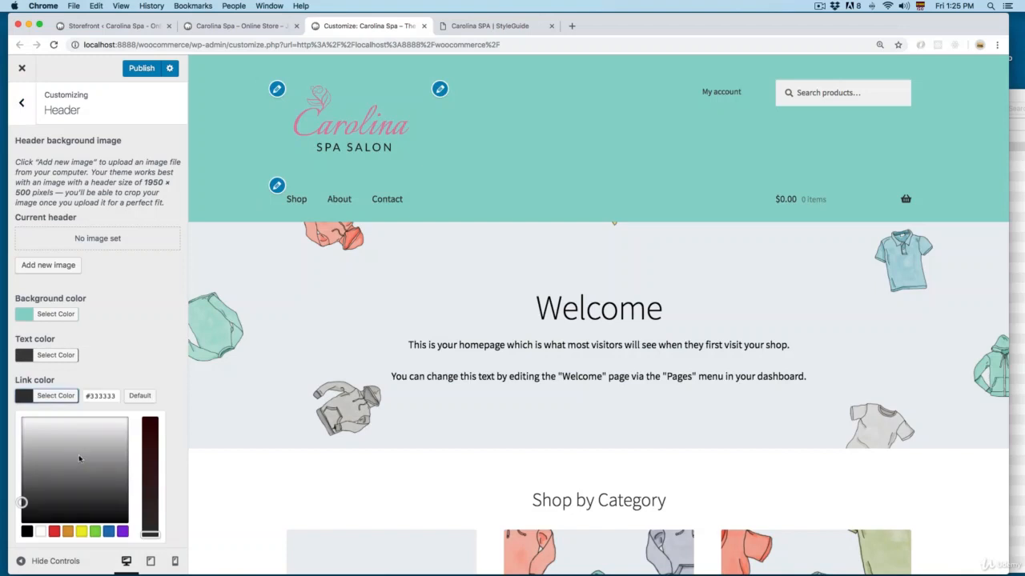
left_click(122, 532)
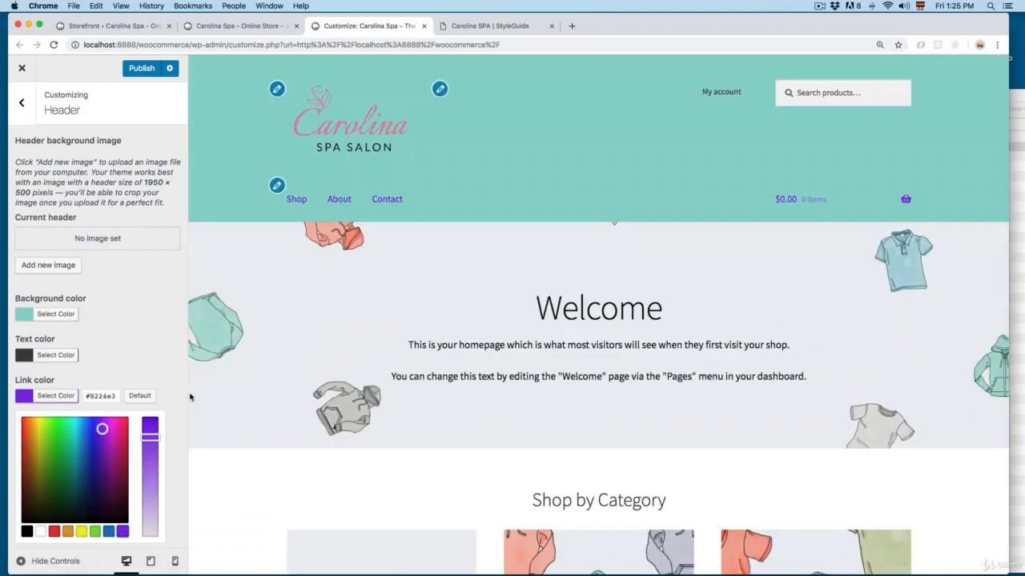
left_click(27, 532)
left_click(144, 302)
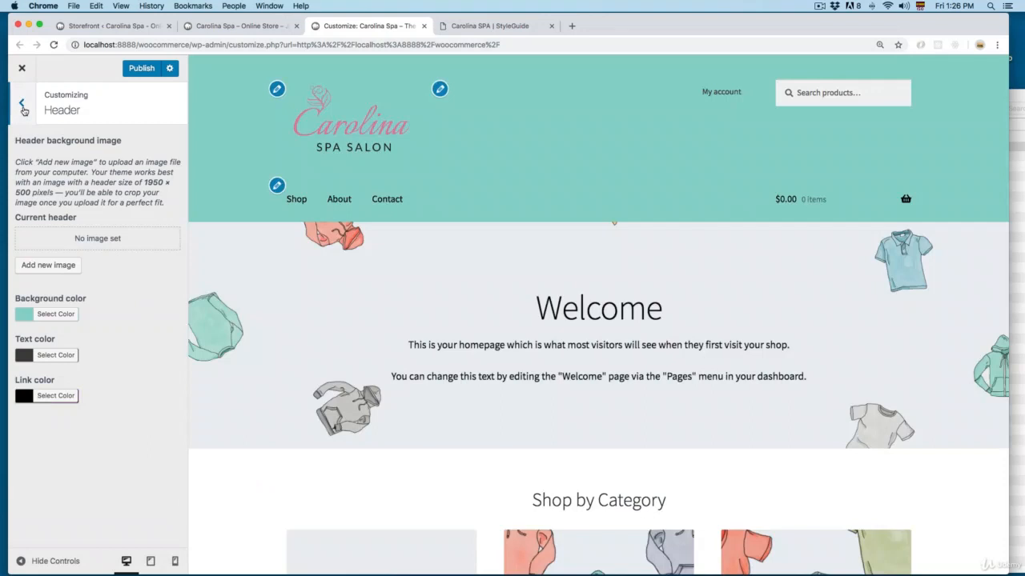
Step: Open the Footer settings and examine the homepage preview from the product sections down to the footer
left_click(22, 107)
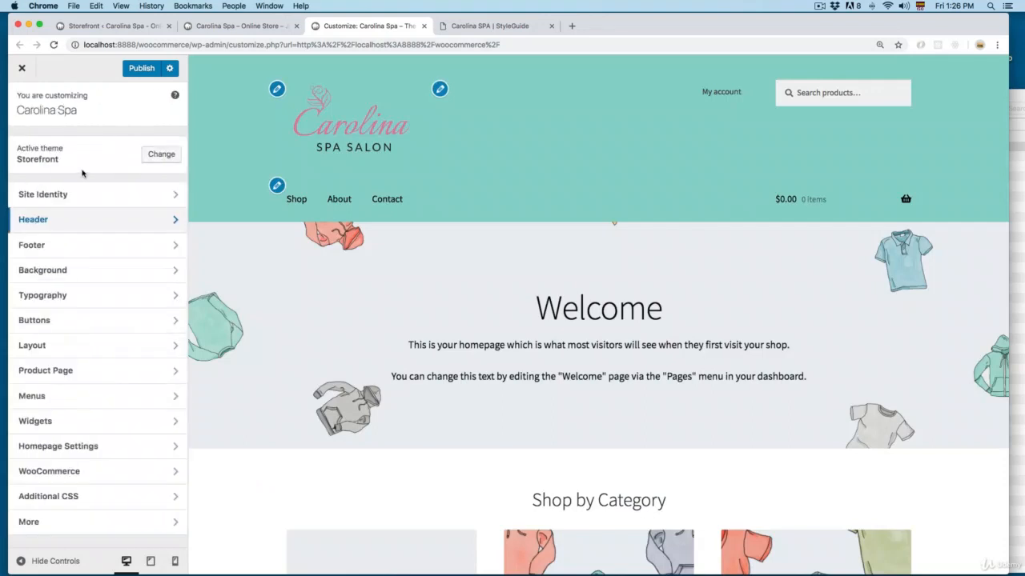
left_click(68, 248)
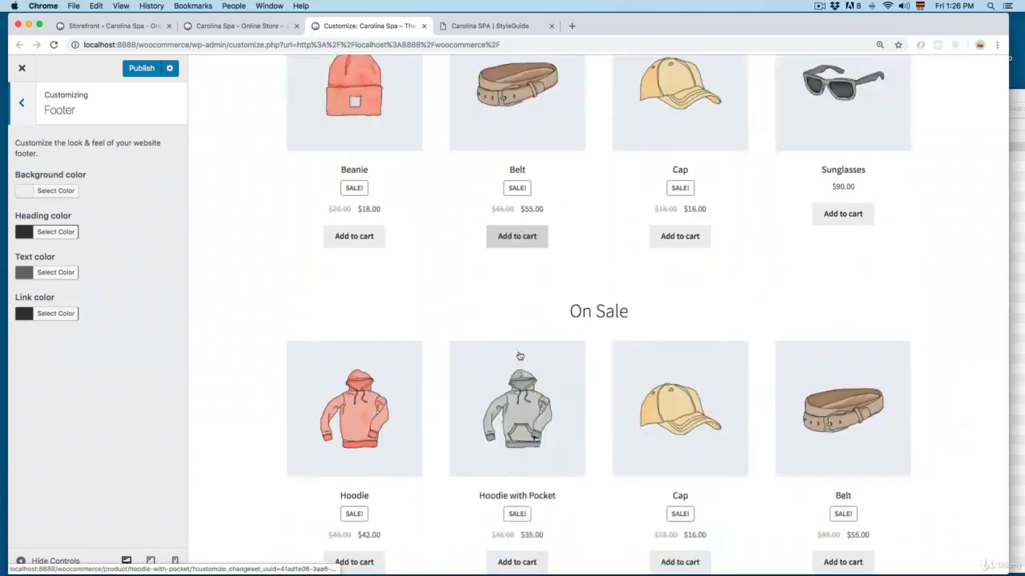
scroll(533, 366, "up", 15)
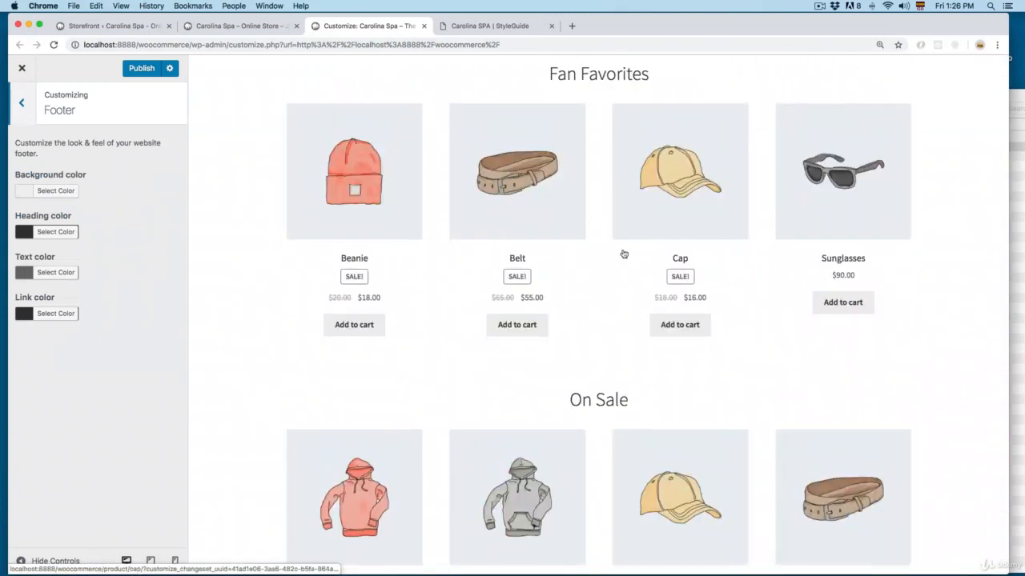
scroll(616, 253, "up", 2)
scroll(567, 262, "down", 10)
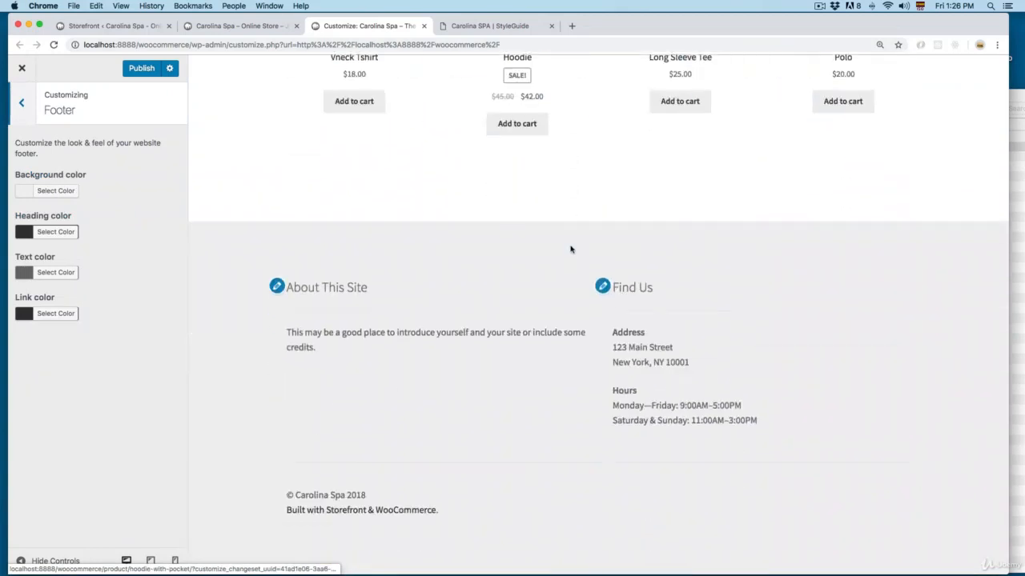
scroll(572, 251, "up", 3)
scroll(572, 250, "up", 1)
scroll(571, 249, "down", 8)
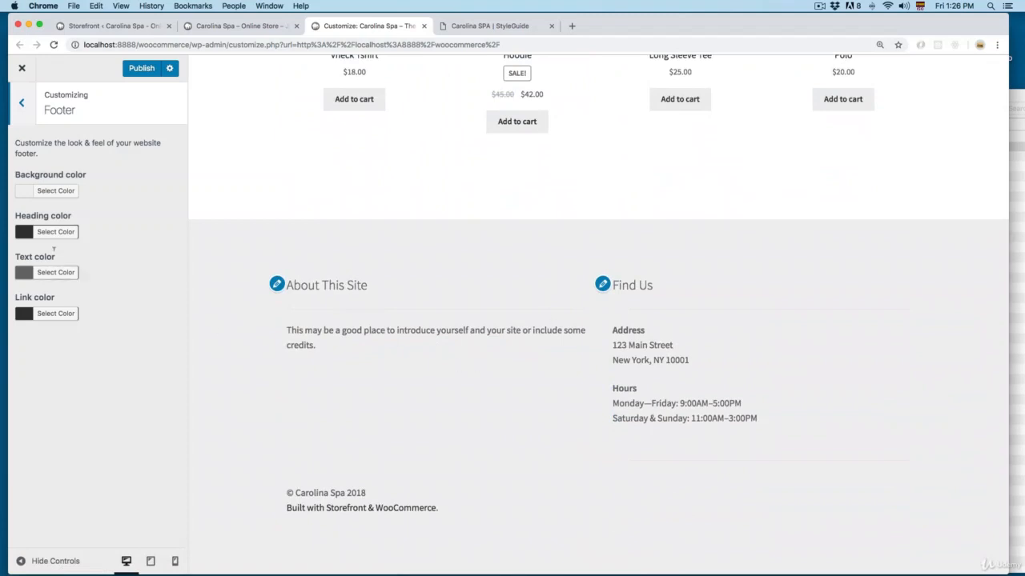
Step: Look up black in the style guide and set the footer background color to #000000
left_click(481, 27)
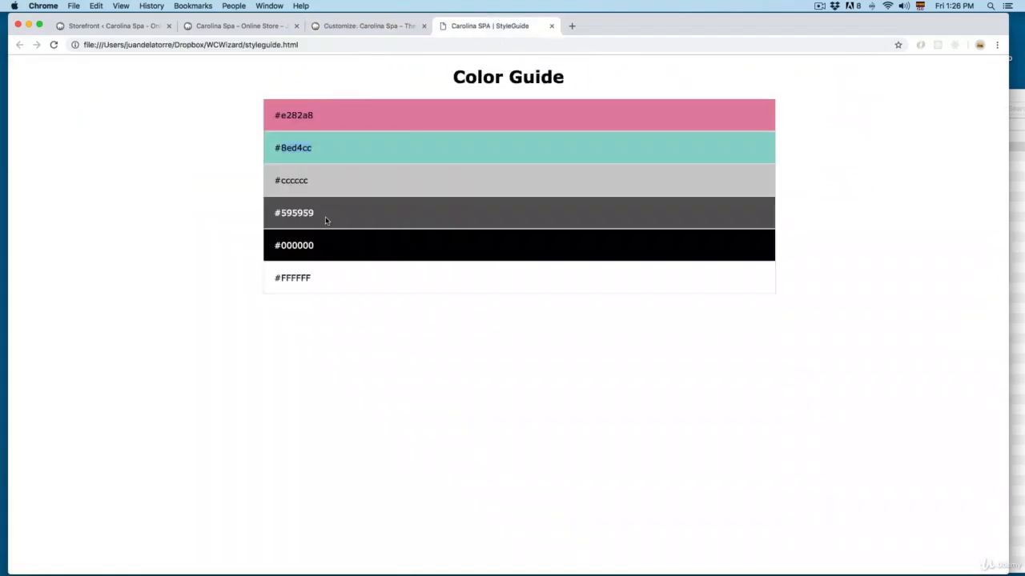
left_click_drag(281, 245, 338, 242)
left_click(359, 26)
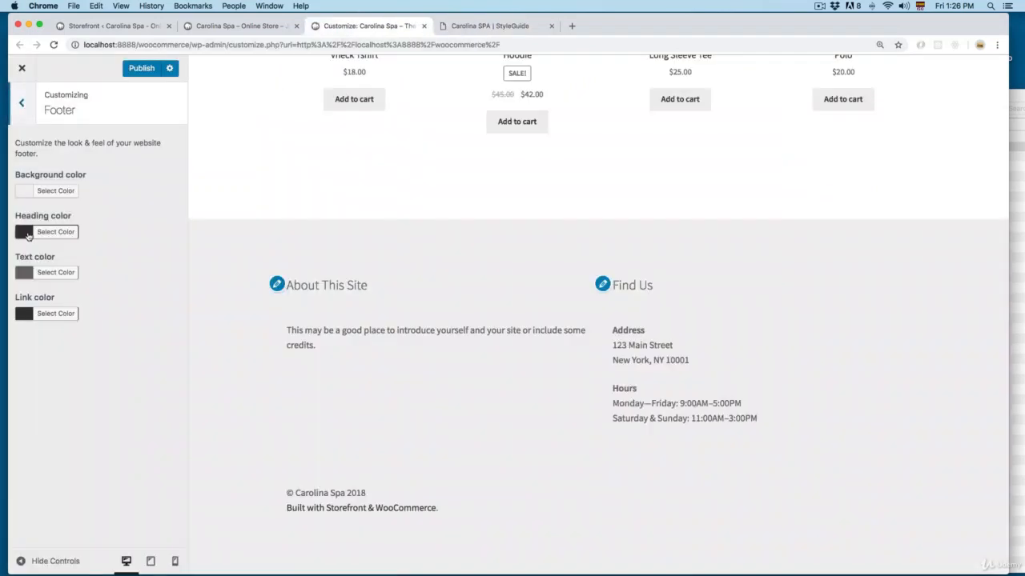
left_click(24, 192)
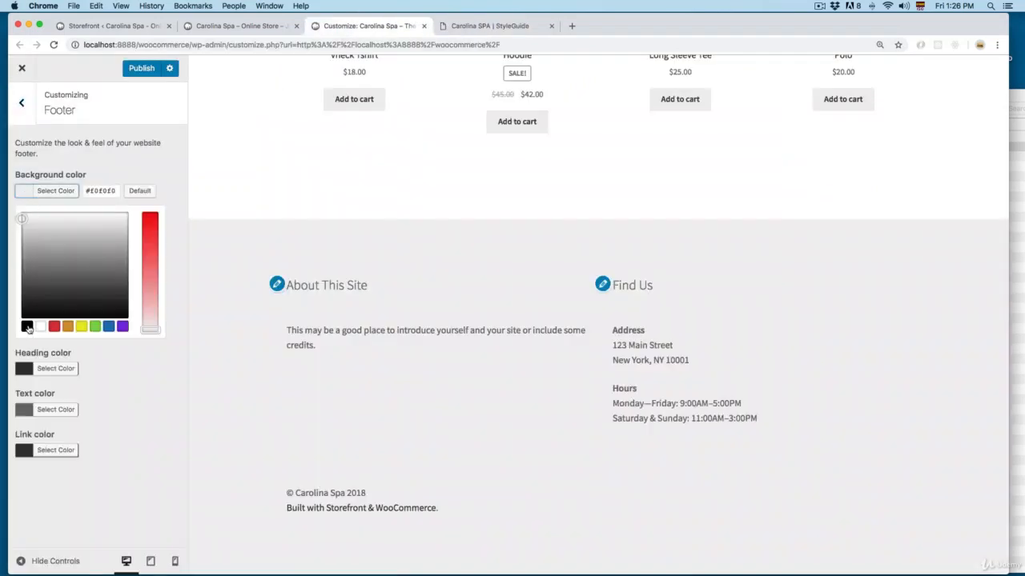
left_click(27, 327)
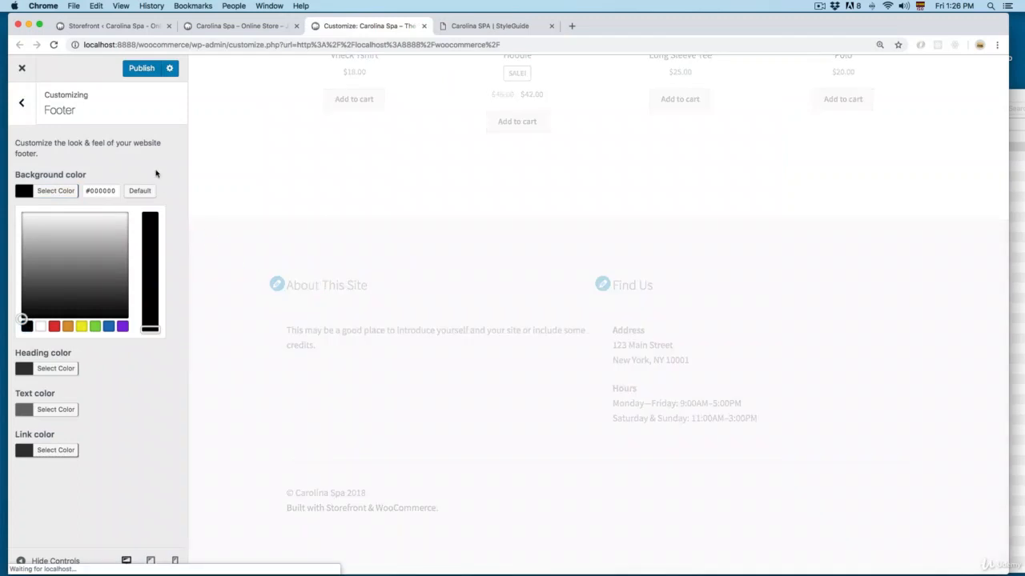
left_click(156, 174)
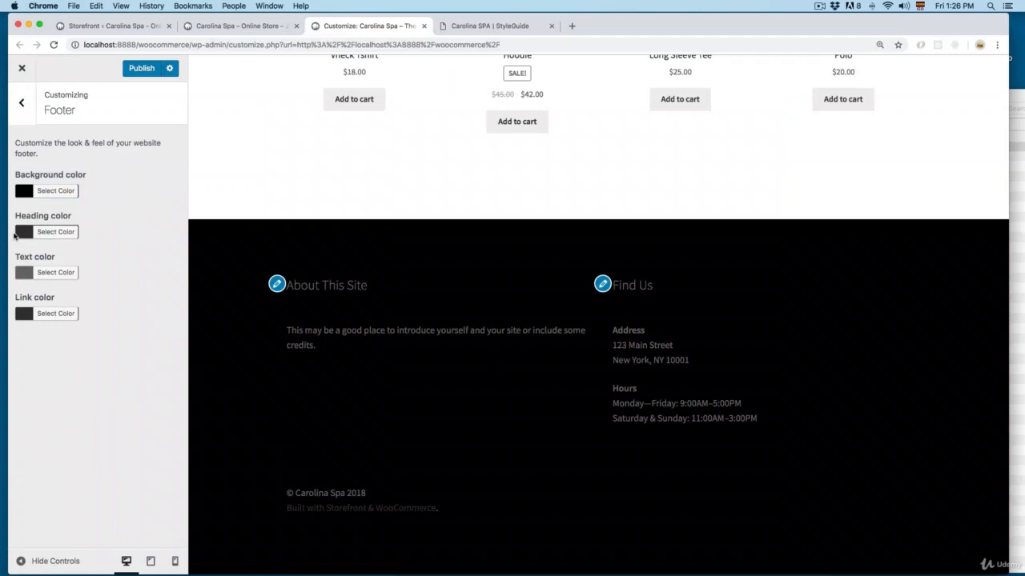
Step: Set the footer heading color to white, #ffffff
left_click_drag(314, 283, 357, 284)
left_click_drag(629, 284, 649, 283)
left_click(25, 234)
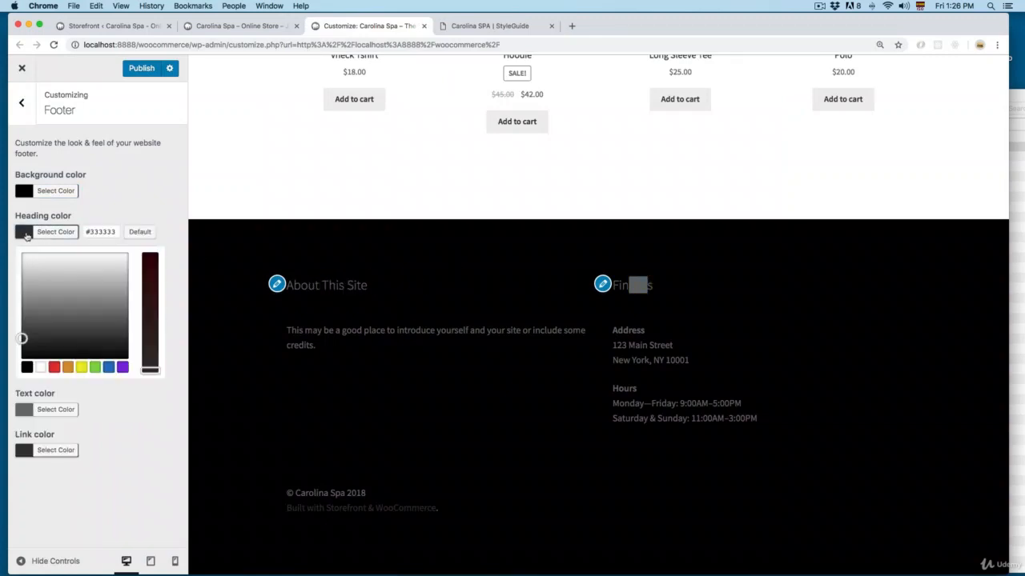
left_click(40, 366)
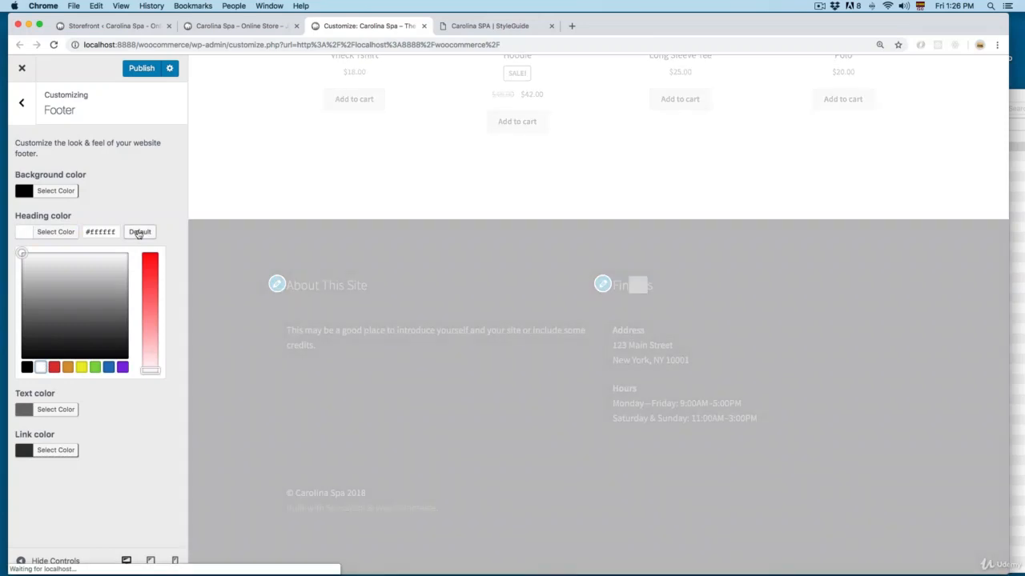
left_click(47, 231)
Step: Set both the footer text color and the footer link color to white
left_click(25, 274)
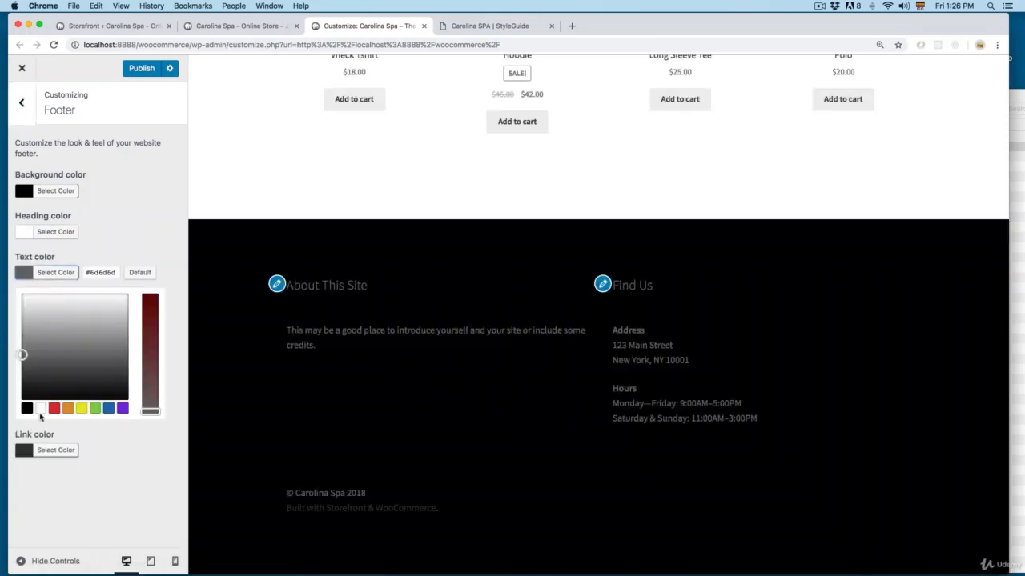
left_click(41, 409)
left_click(105, 249)
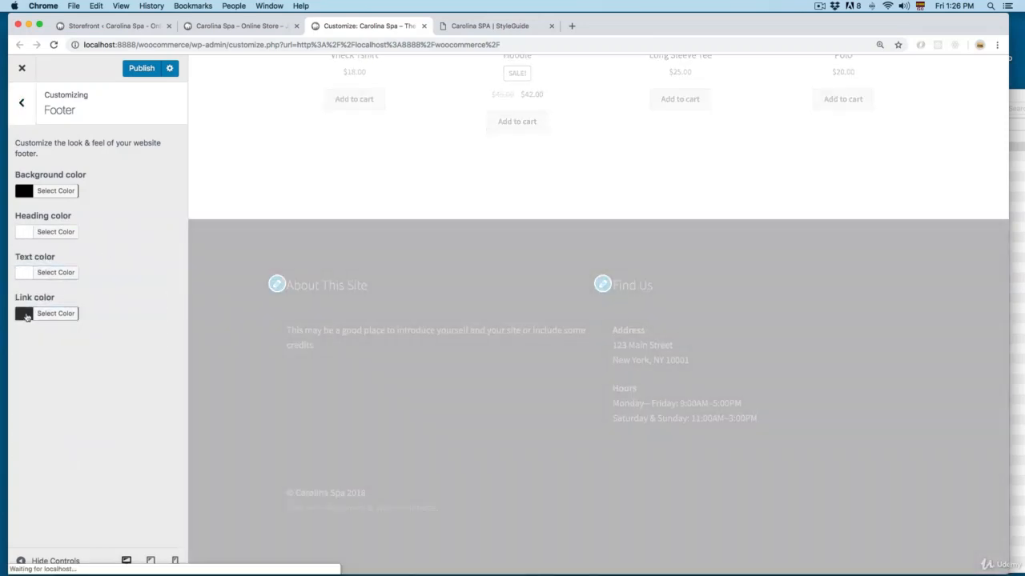
left_click(27, 318)
left_click(40, 449)
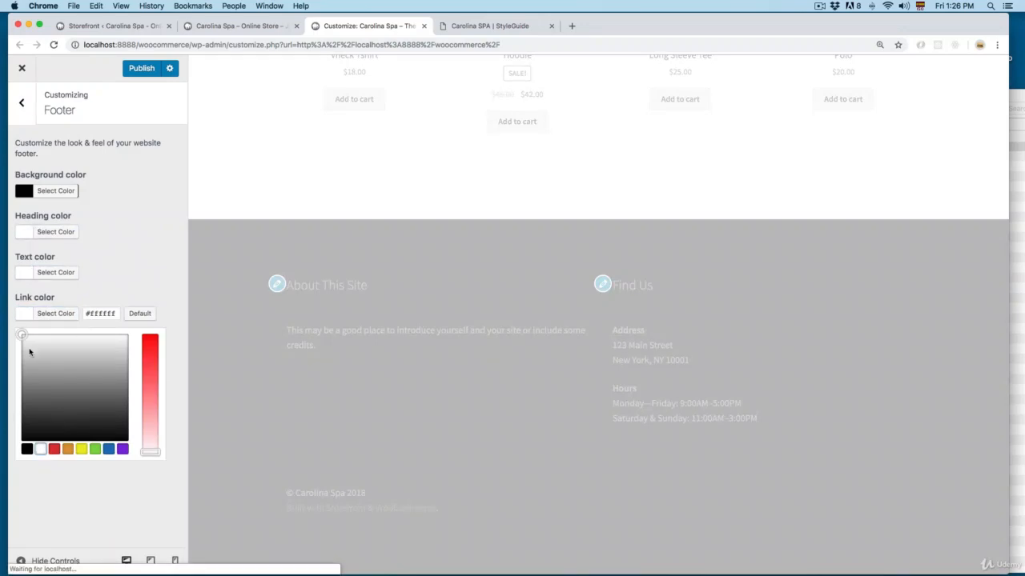
left_click(115, 258)
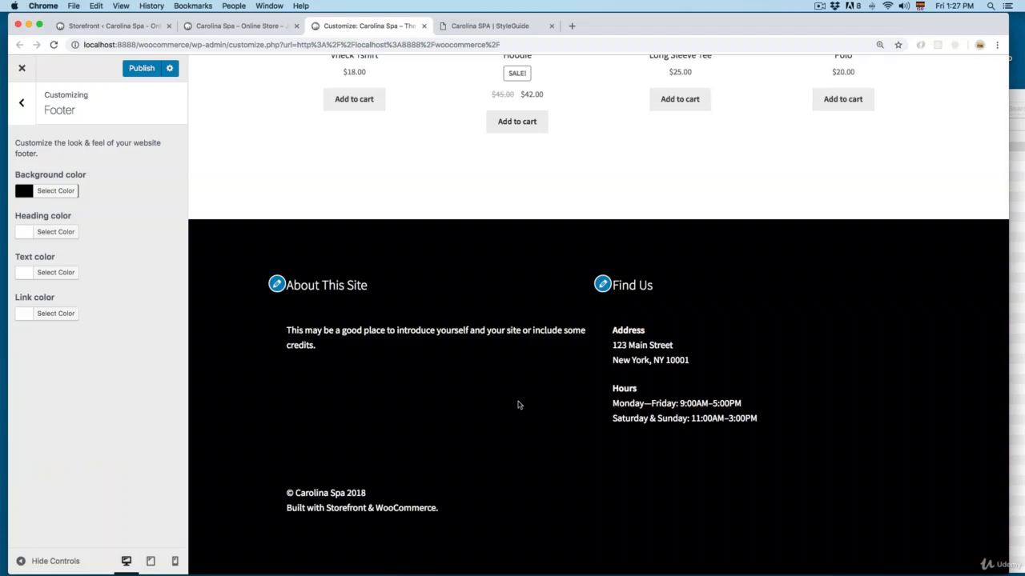
Step: Open the Background settings, check the style guide, and set the site background color to the light gray #f7f7f7
left_click(22, 104)
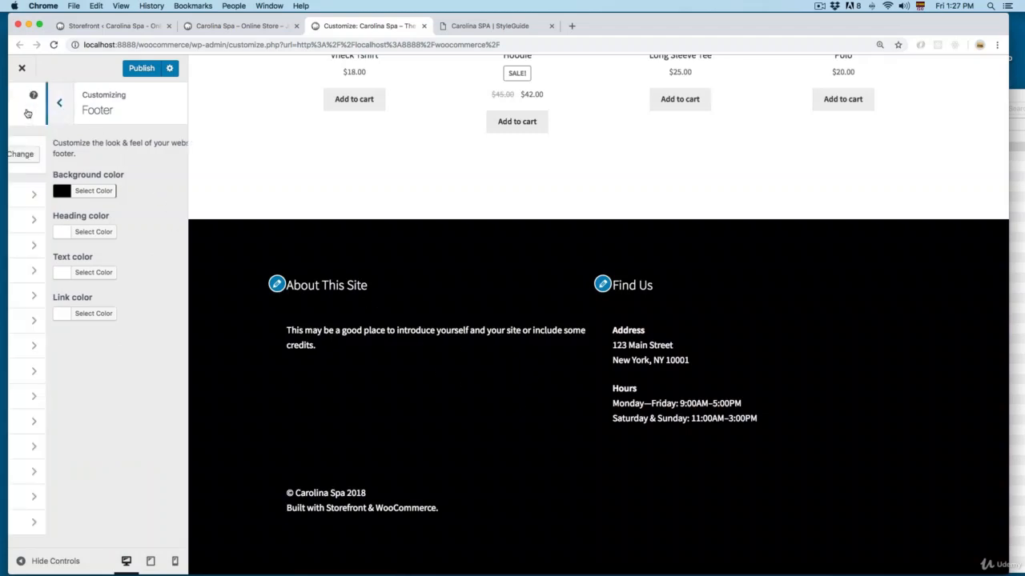
left_click(76, 272)
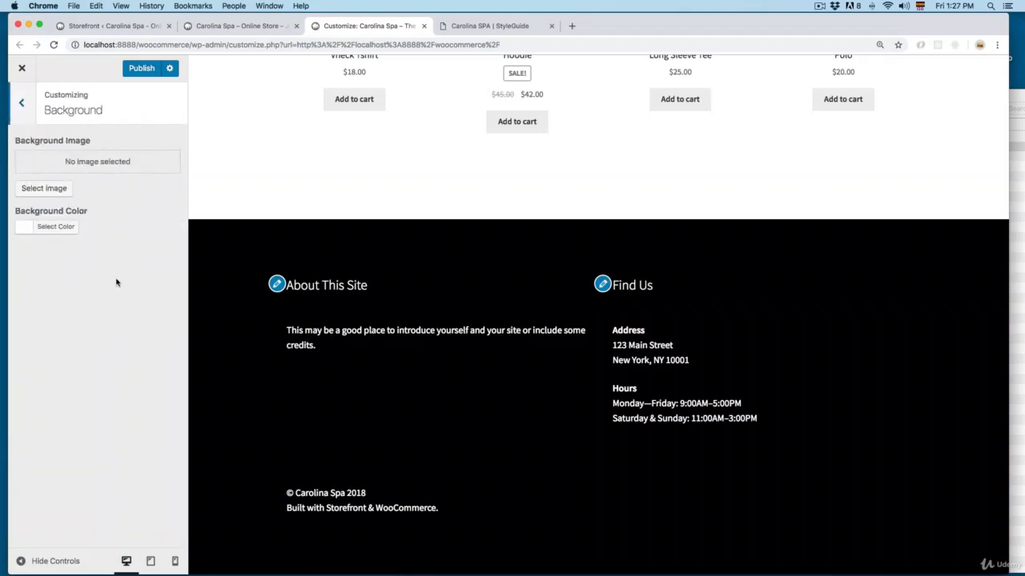
left_click(463, 26)
left_click(326, 277)
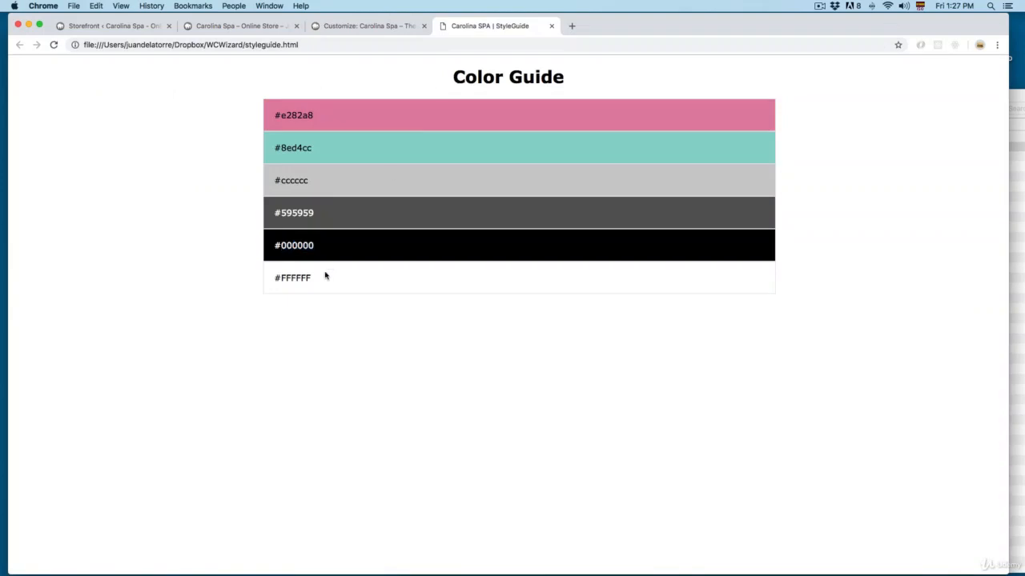
left_click(349, 26)
left_click(29, 229)
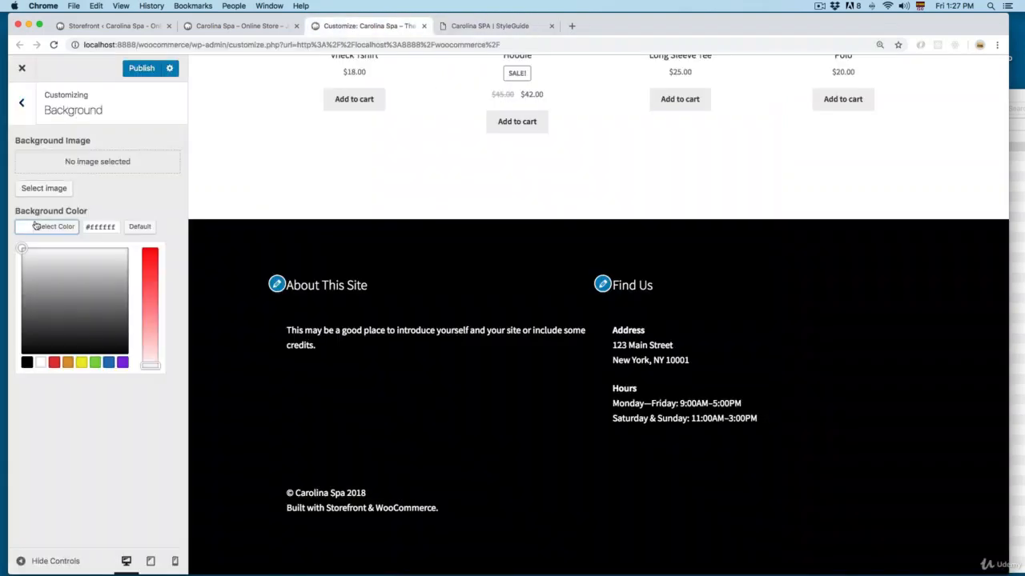
left_click_drag(25, 251, 22, 253)
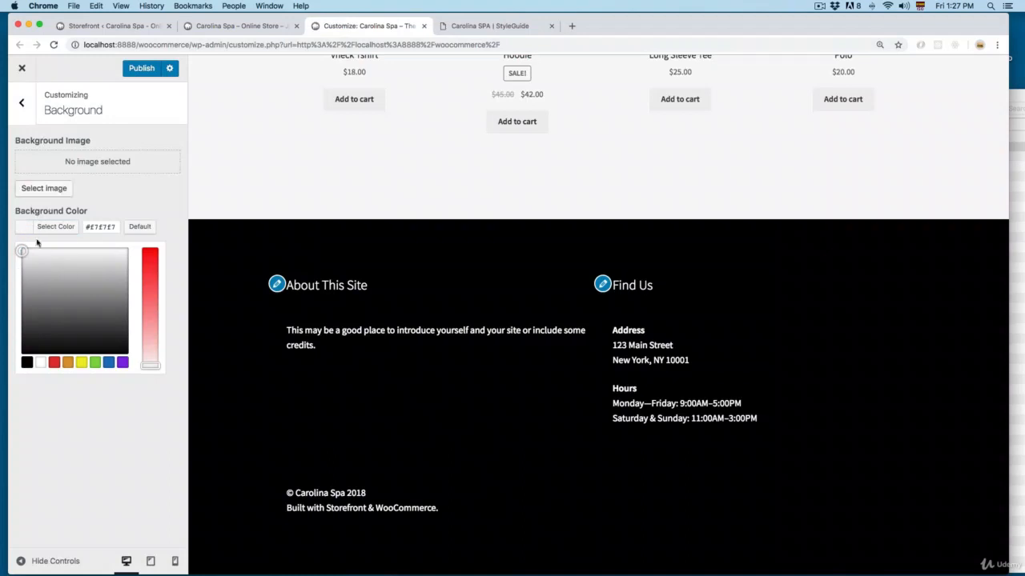
Step: Open the Typography settings and apply the style guide's pink code #e282a8 as the heading color
left_click(22, 103)
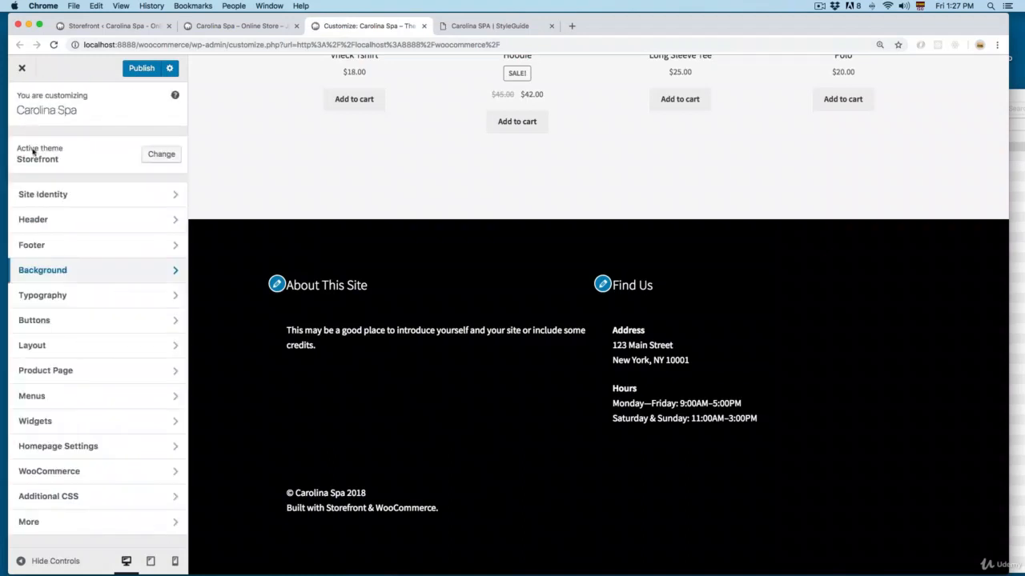
left_click(66, 301)
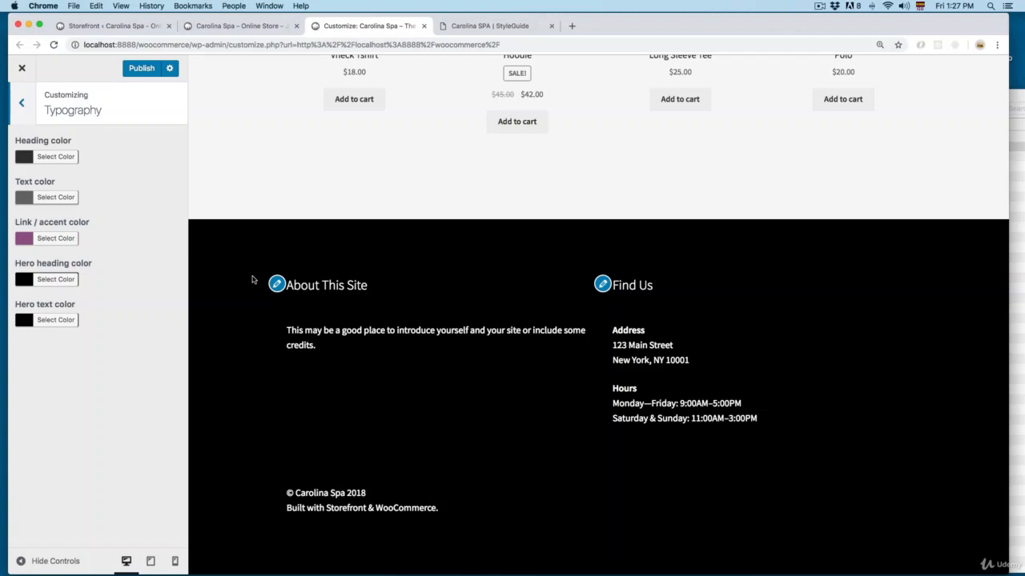
scroll(252, 279, "up", 8)
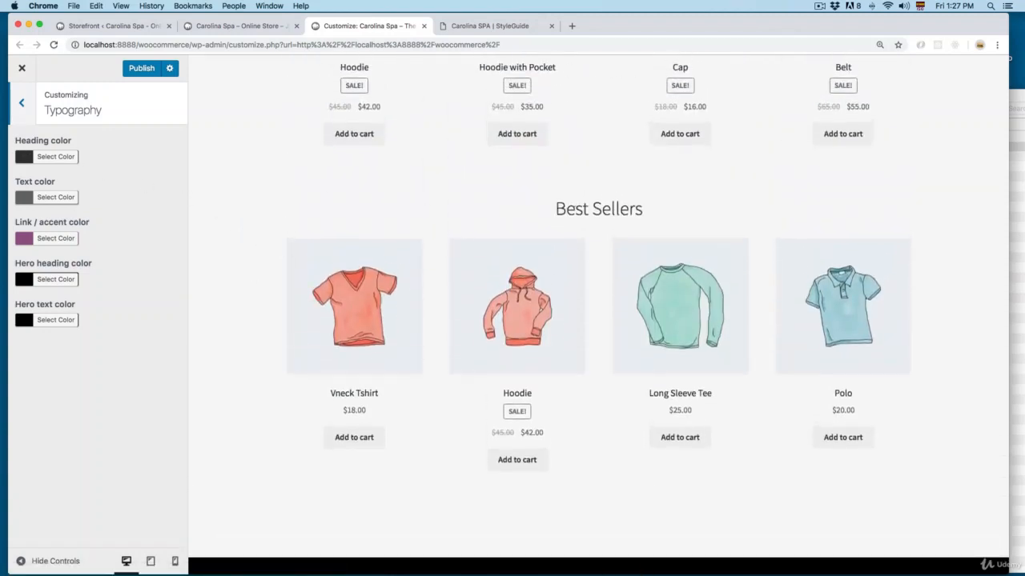
left_click_drag(576, 210, 636, 210)
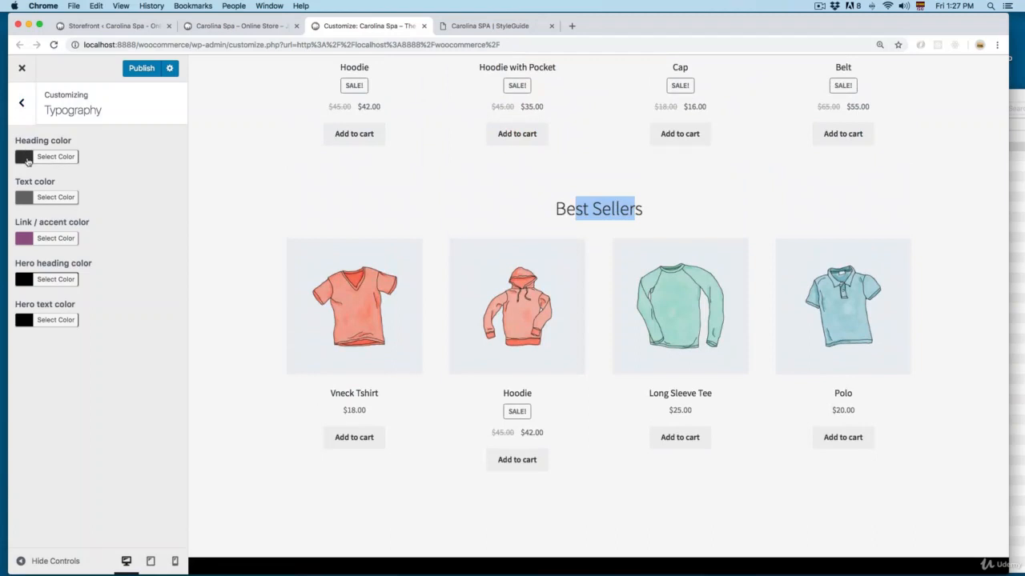
left_click(28, 158)
left_click(486, 26)
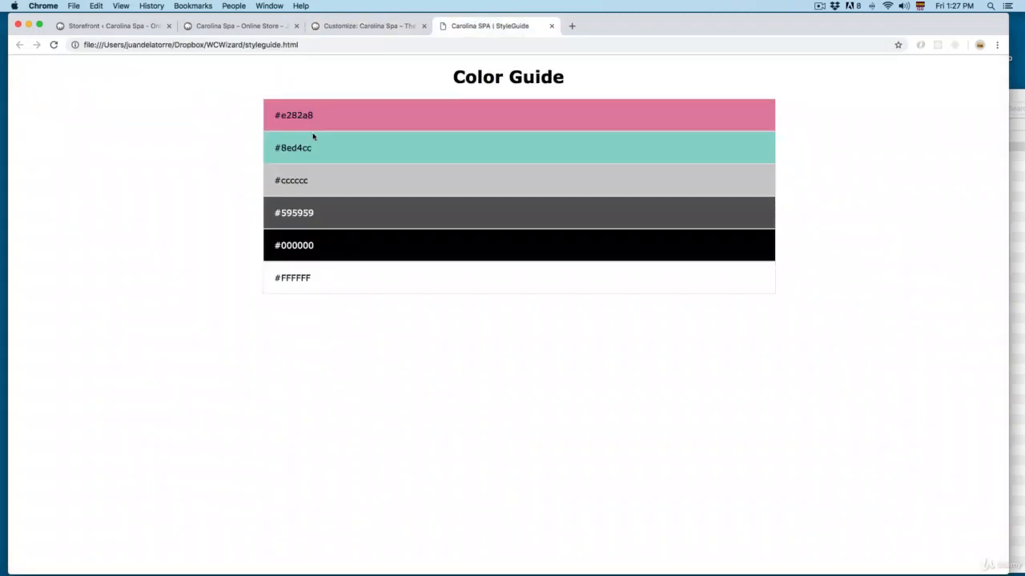
key("super+c")
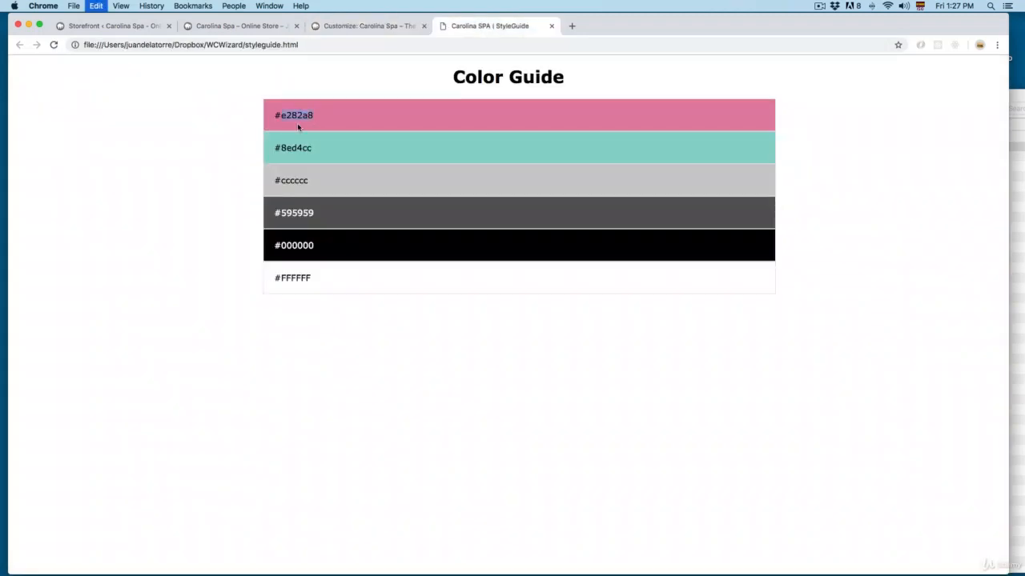
left_click(359, 25)
left_click(100, 156)
key("super+v")
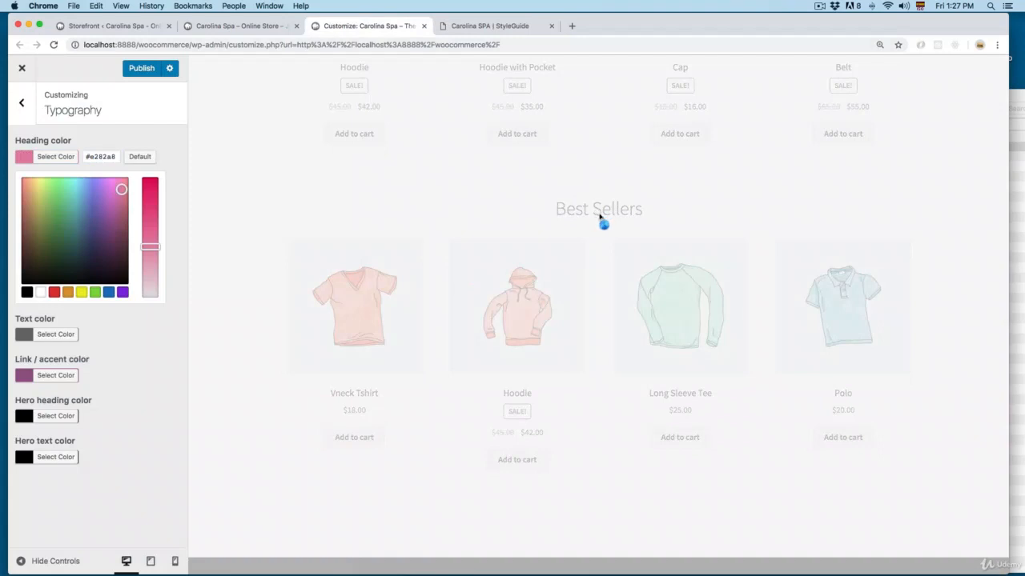
left_click_drag(574, 212, 629, 209)
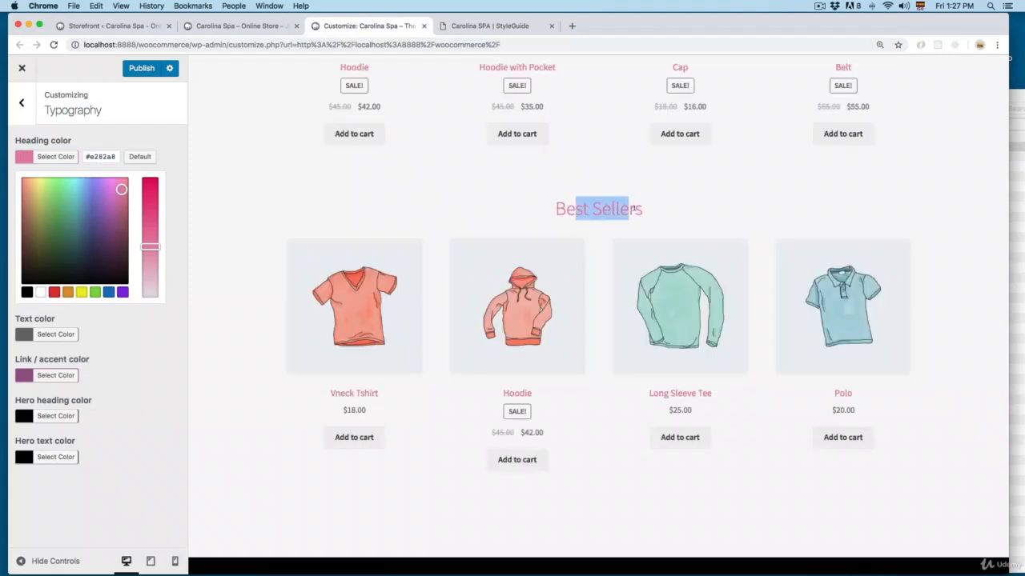
Step: Set the typography text color to the near-black #0a0a0a and check it in the homepage preview
left_click(26, 336)
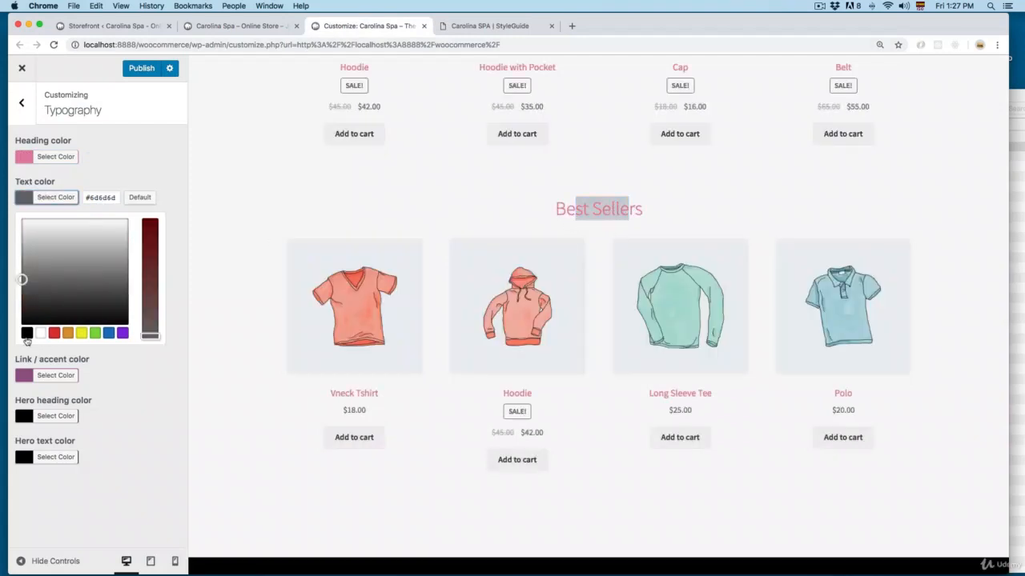
left_click_drag(120, 315, 135, 331)
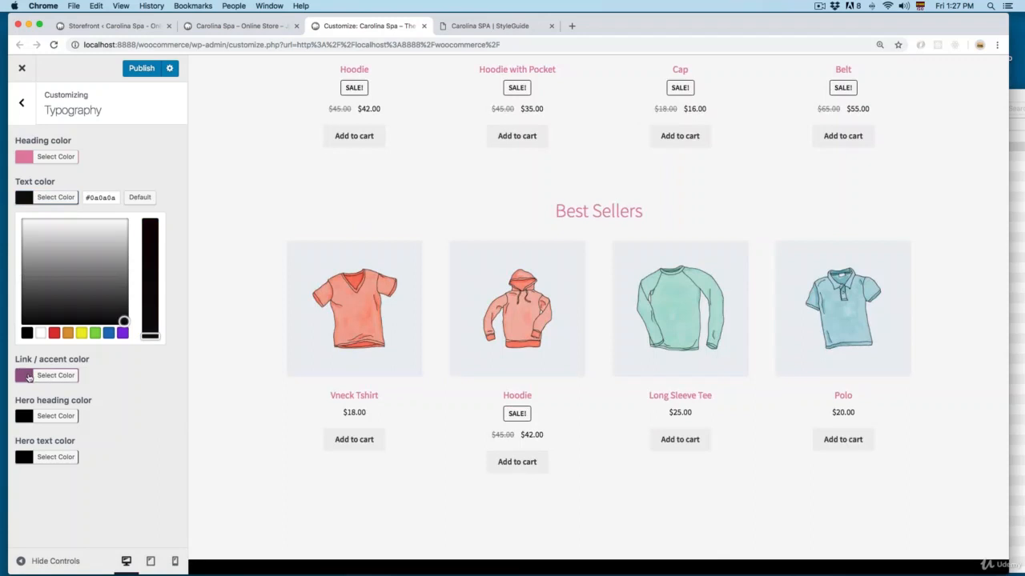
scroll(360, 320, "up", 15)
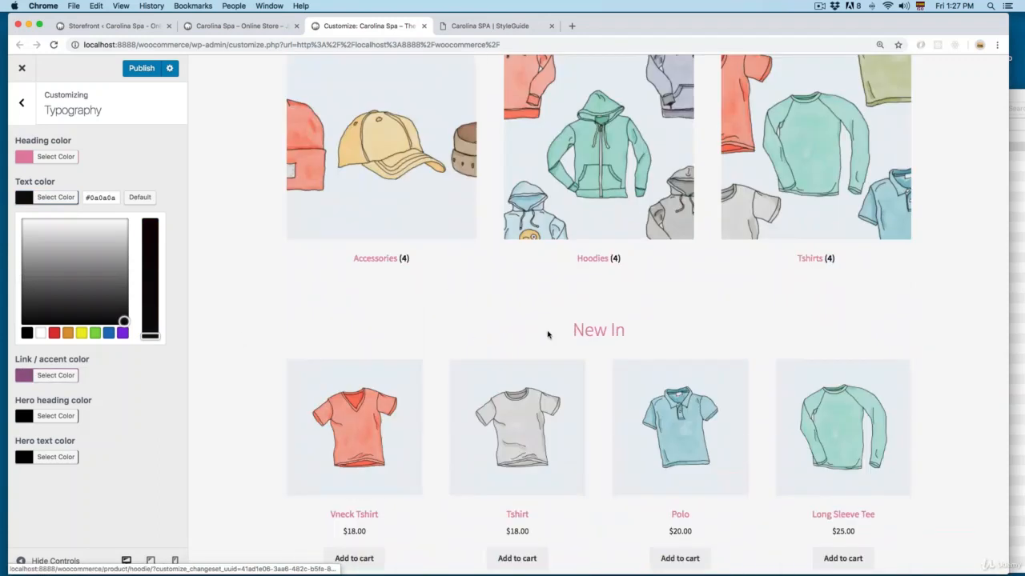
scroll(548, 356, "up", 4)
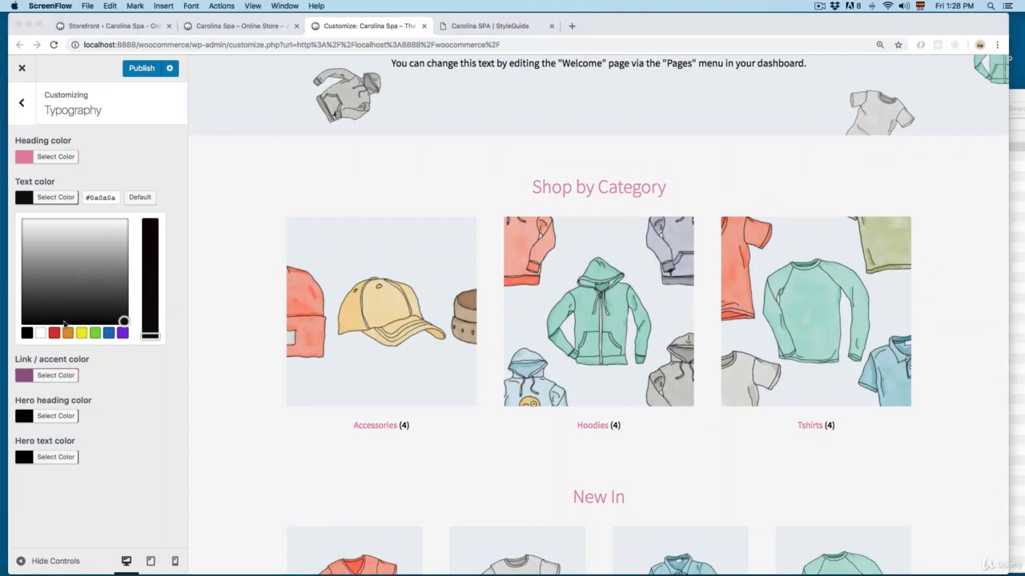
Step: Copy the pink code #e282a8 from the style guide and apply it as the link / accent color
left_click(461, 32)
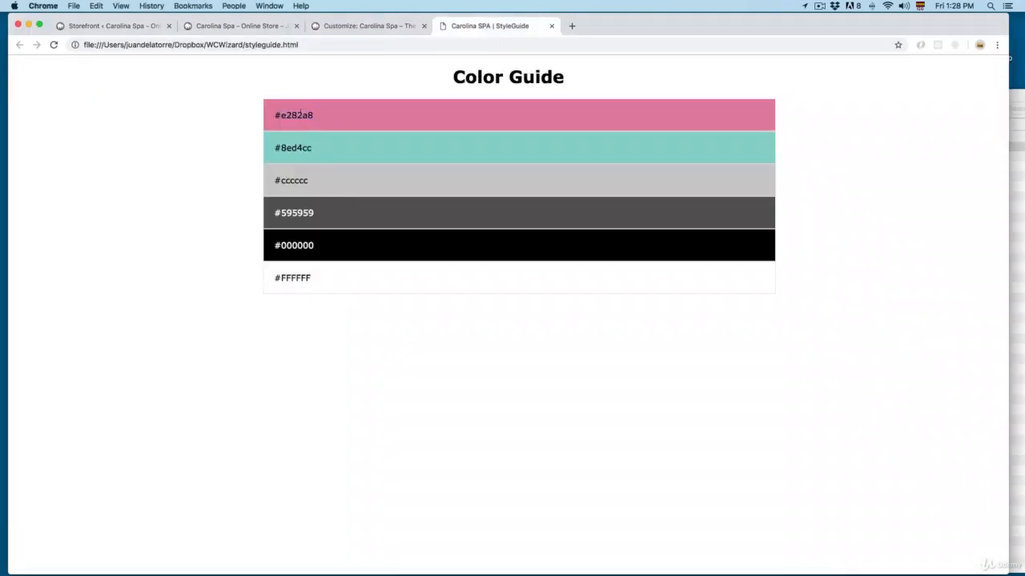
left_click(361, 28)
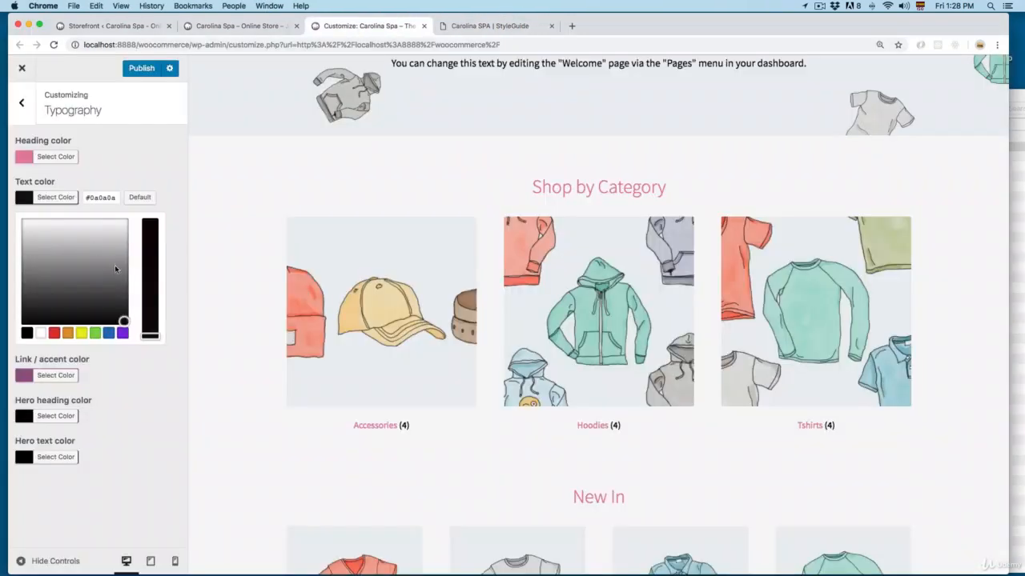
left_click(25, 378)
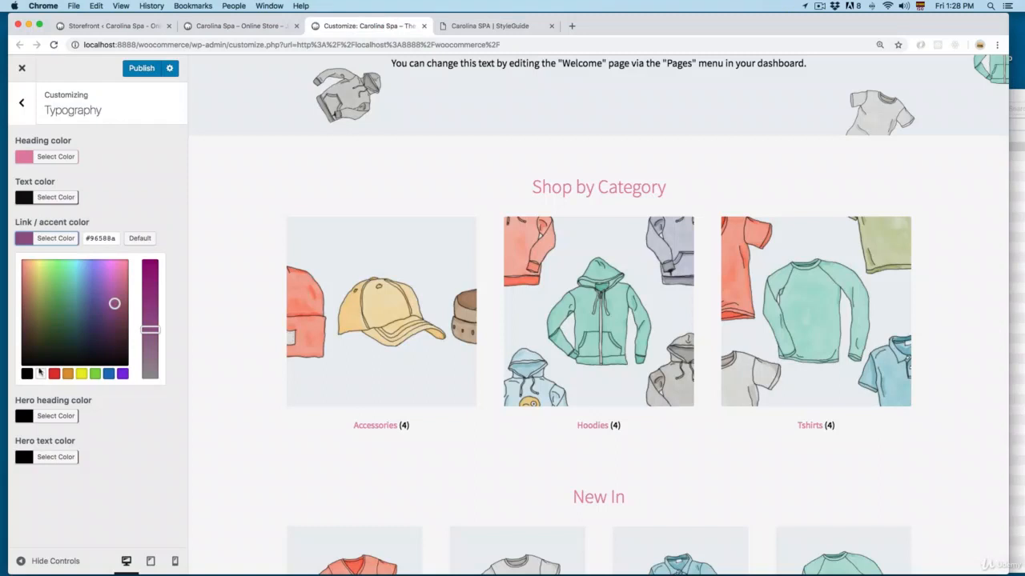
double_click(112, 238)
key("super+v")
left_click(142, 206)
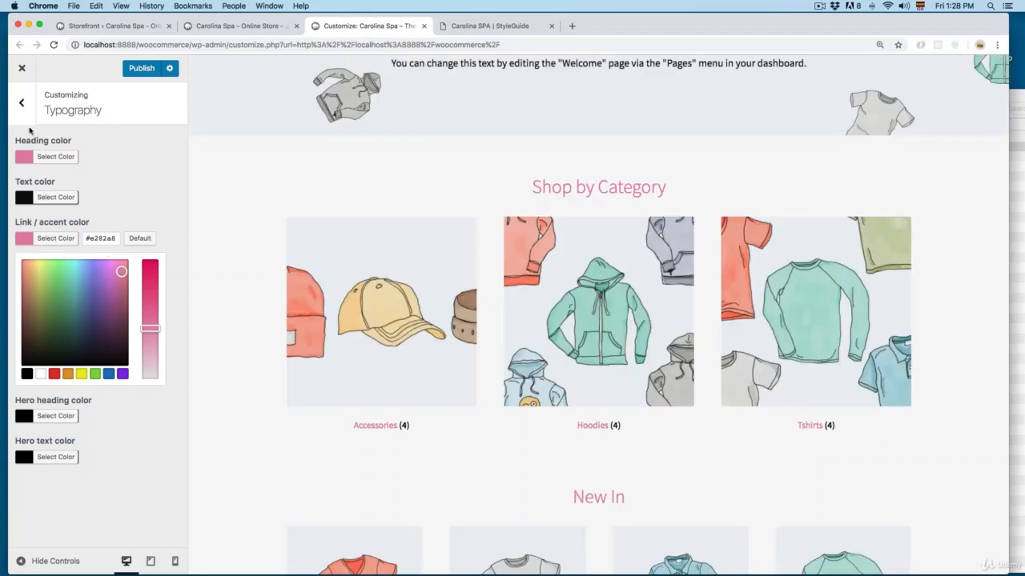
Step: Open the Buttons settings, set the button background color to the style guide's pink #e282a8, and check the product buttons in the preview
left_click(21, 103)
left_click(81, 321)
scroll(479, 409, "down", 5)
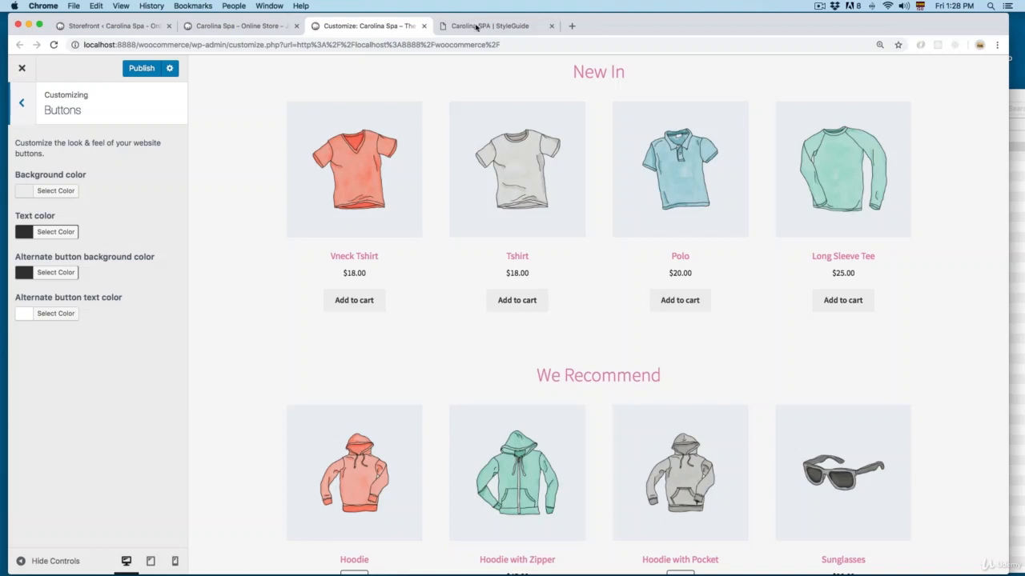
left_click(479, 27)
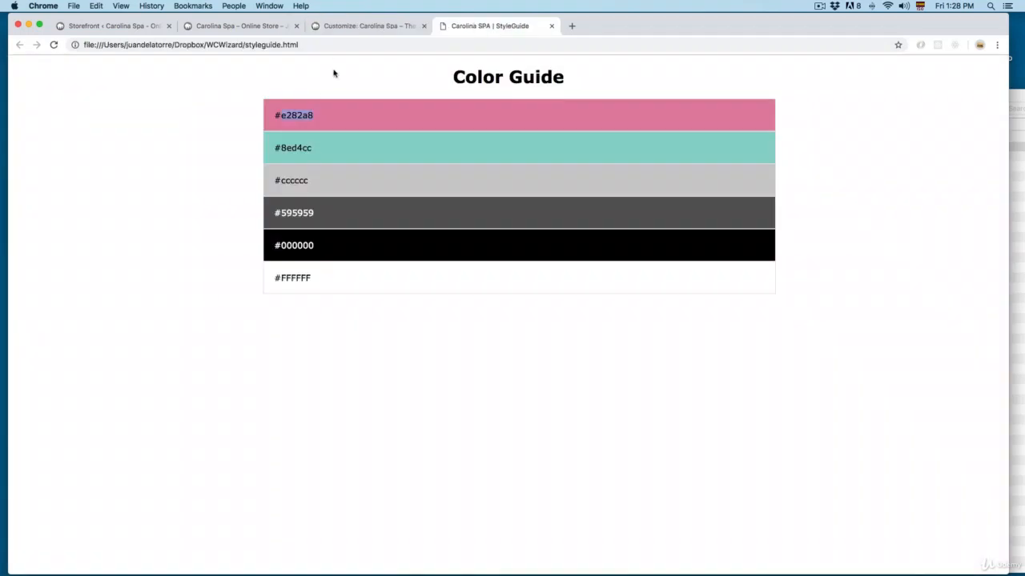
left_click(358, 26)
left_click(26, 194)
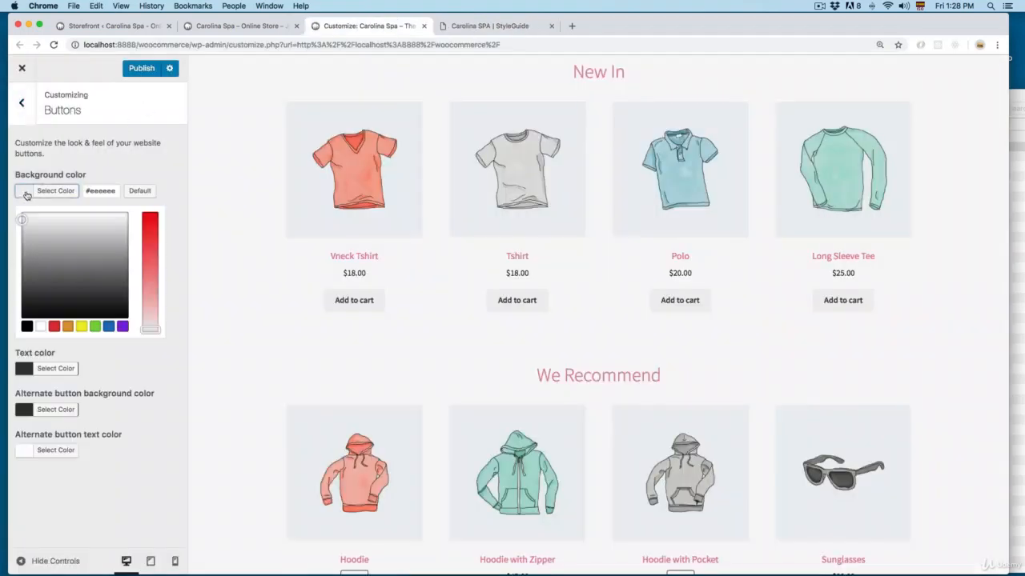
double_click(104, 191)
key("super+v")
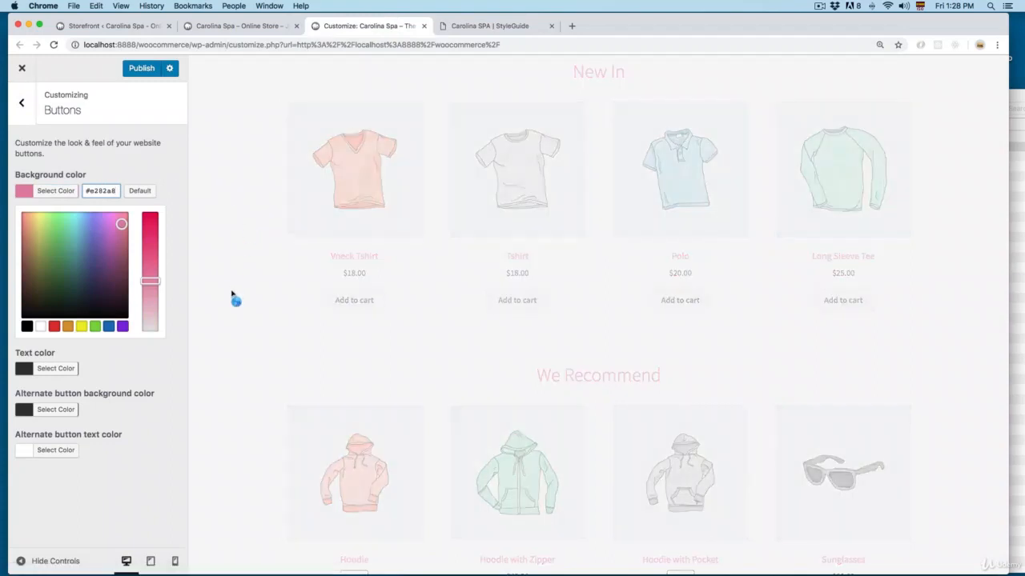
scroll(327, 345, "down", 8)
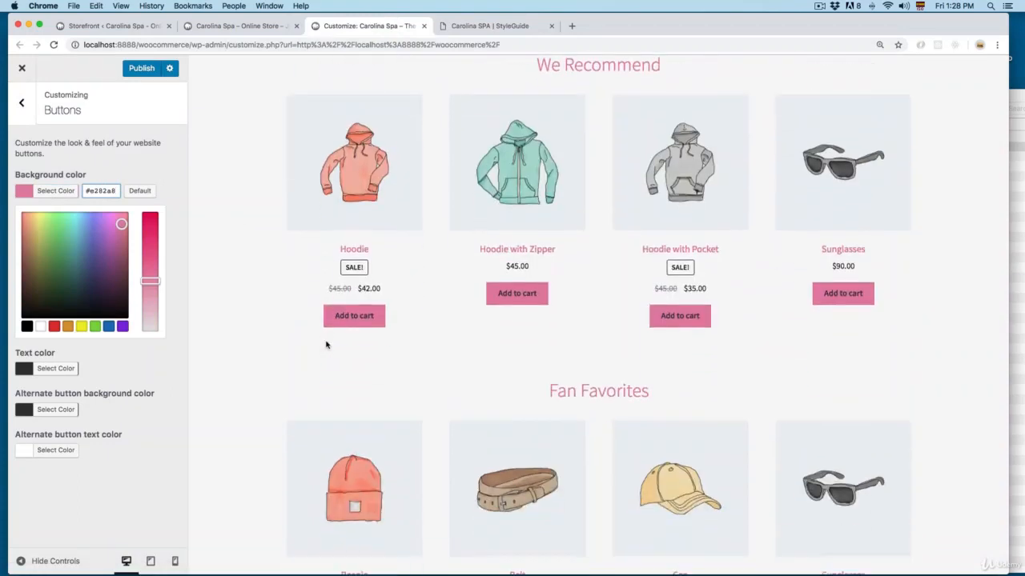
scroll(327, 345, "down", 1)
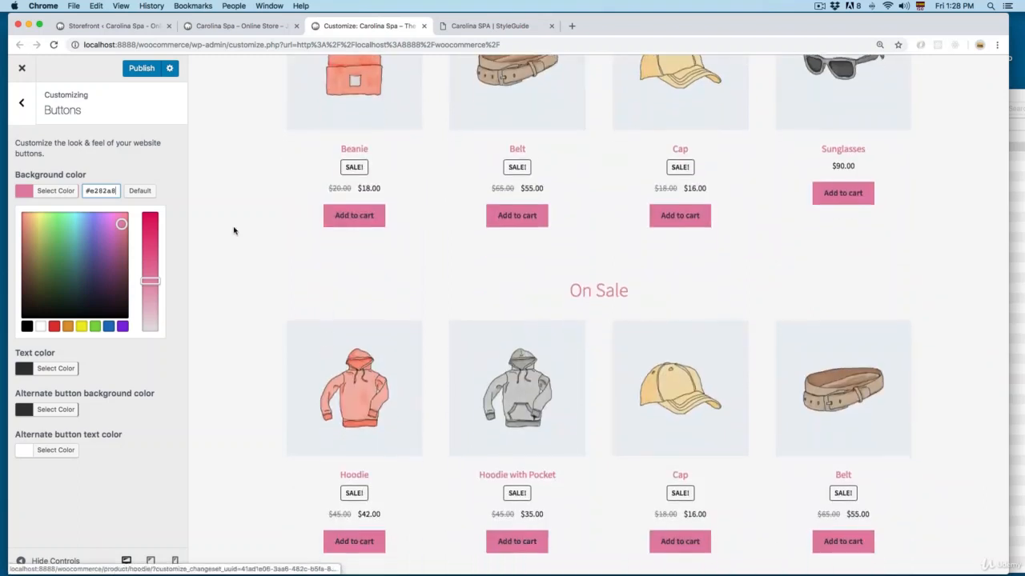
Step: Set the button text color to white #ffffff and return to the main customizer sections
left_click(26, 368)
left_click(40, 366)
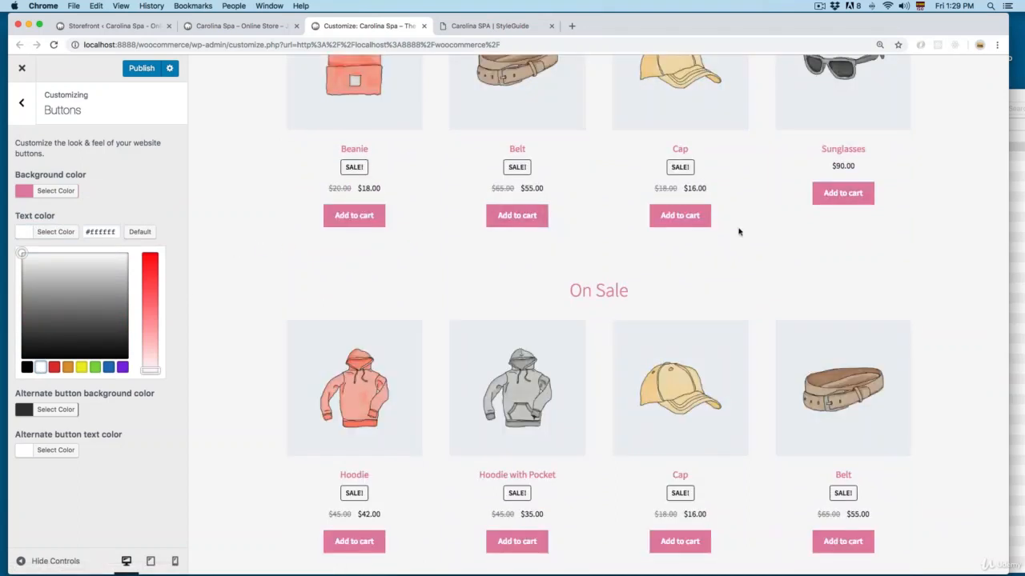
left_click(22, 102)
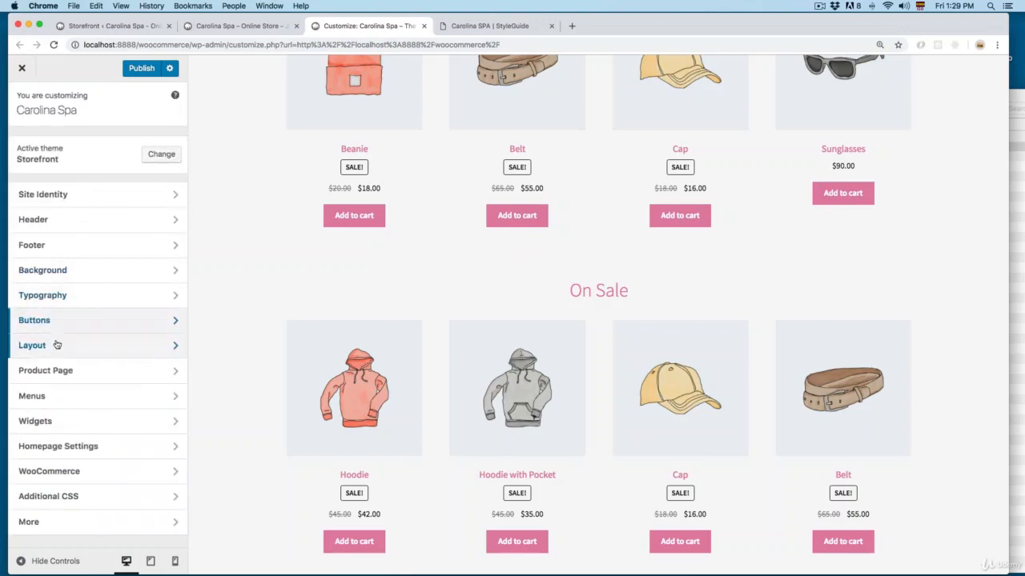
Step: Open the Layout settings and publish the theme customizations made so far
left_click(80, 345)
scroll(389, 255, "up", 5)
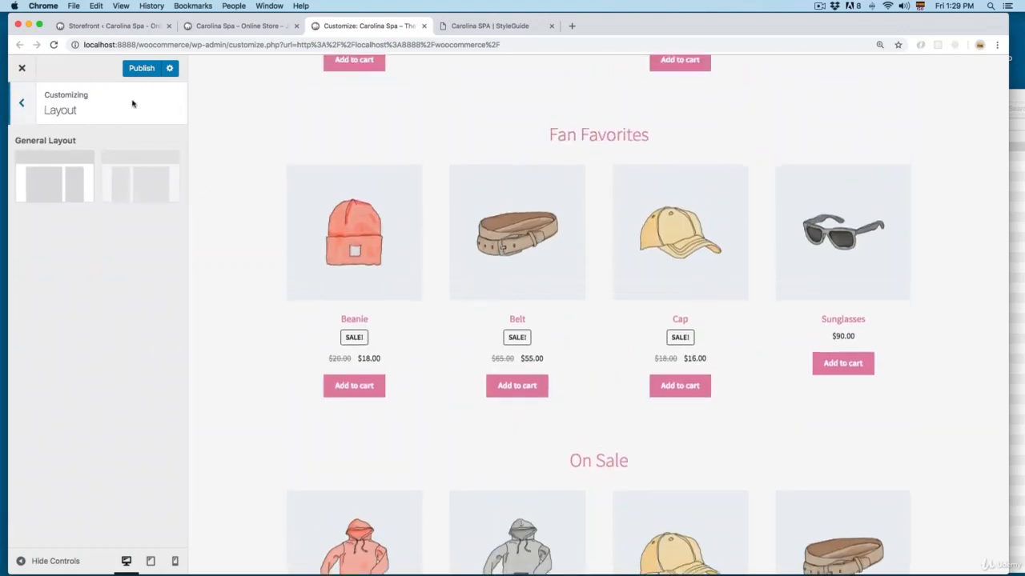
left_click(139, 69)
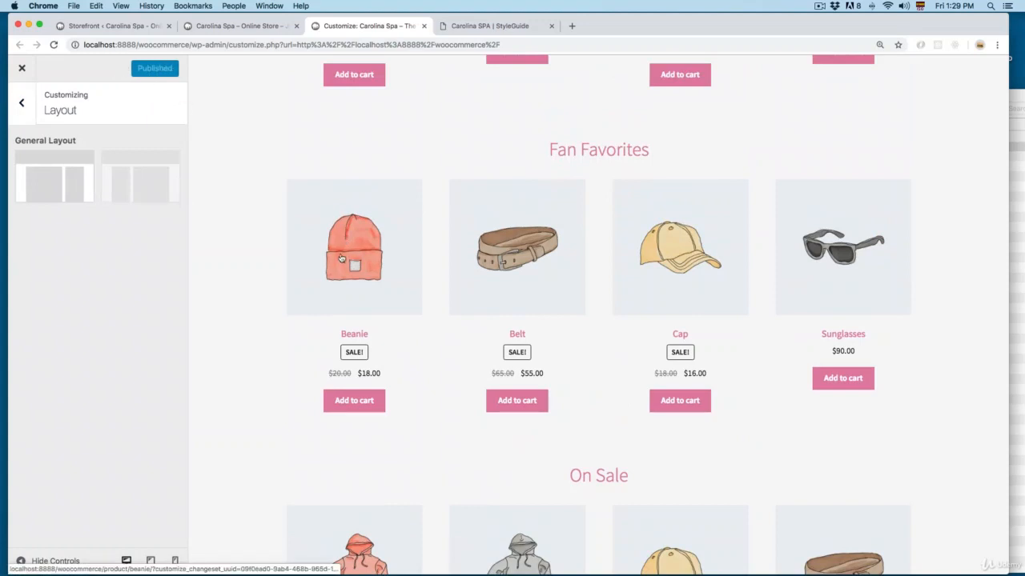
Step: Open the Shop page in the preview and examine its product grid and sidebar
scroll(343, 254, "up", 6)
scroll(343, 255, "up", 10)
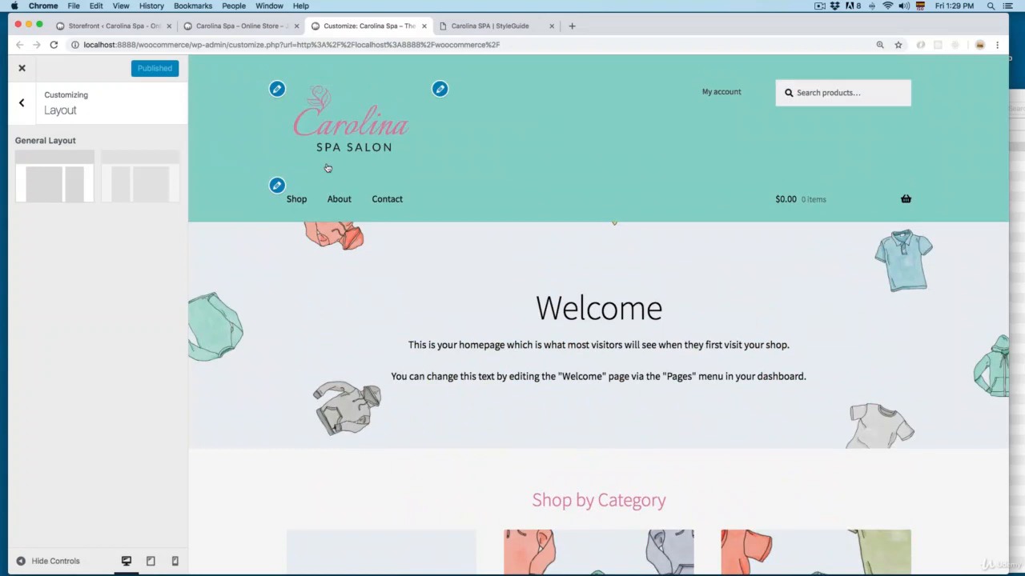
left_click(294, 205)
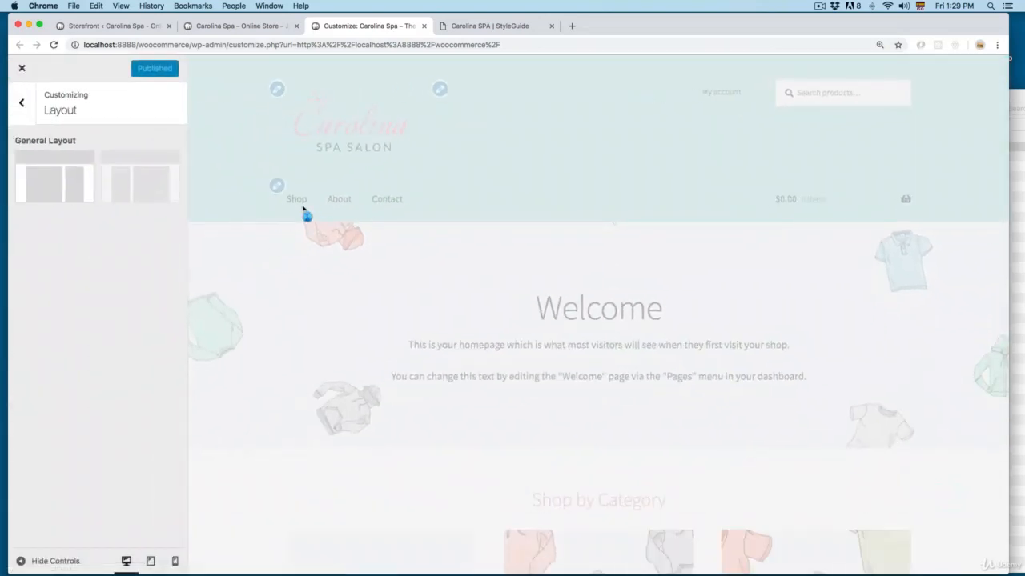
scroll(458, 284, "down", 5)
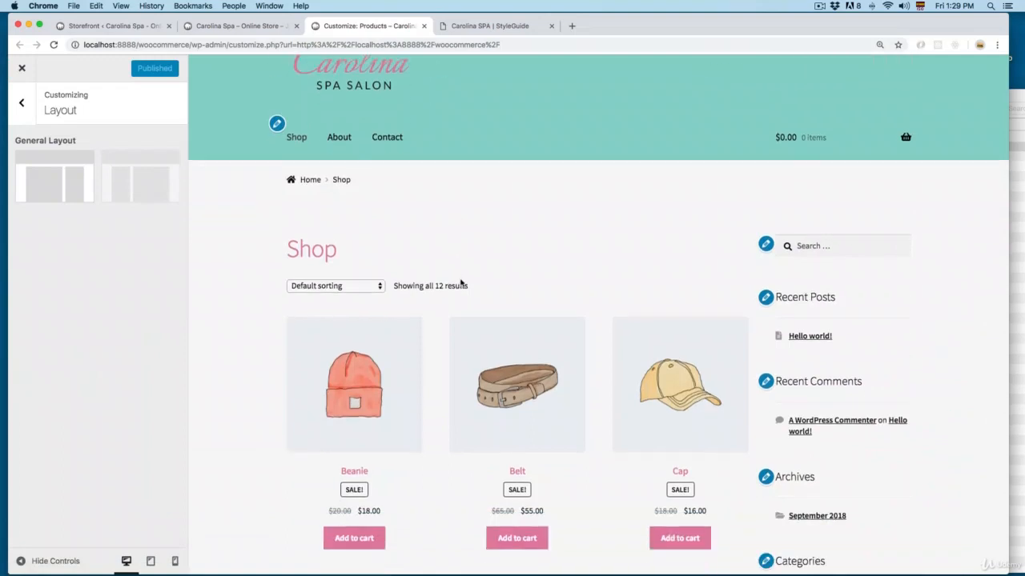
scroll(509, 411, "down", 5)
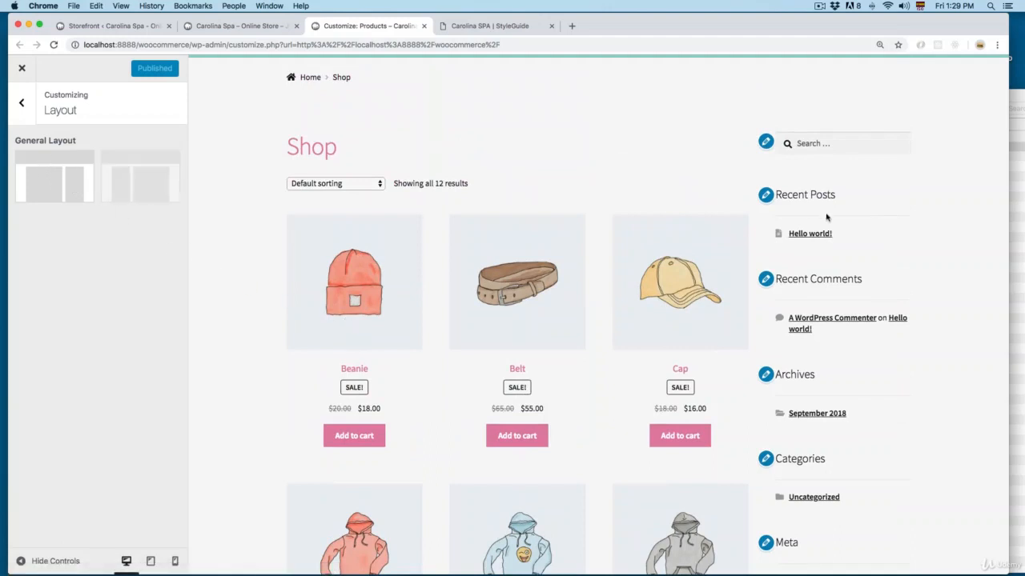
Step: Try the general layout with a left sidebar on the Shop page and return to the right-sidebar layout
left_click(145, 186)
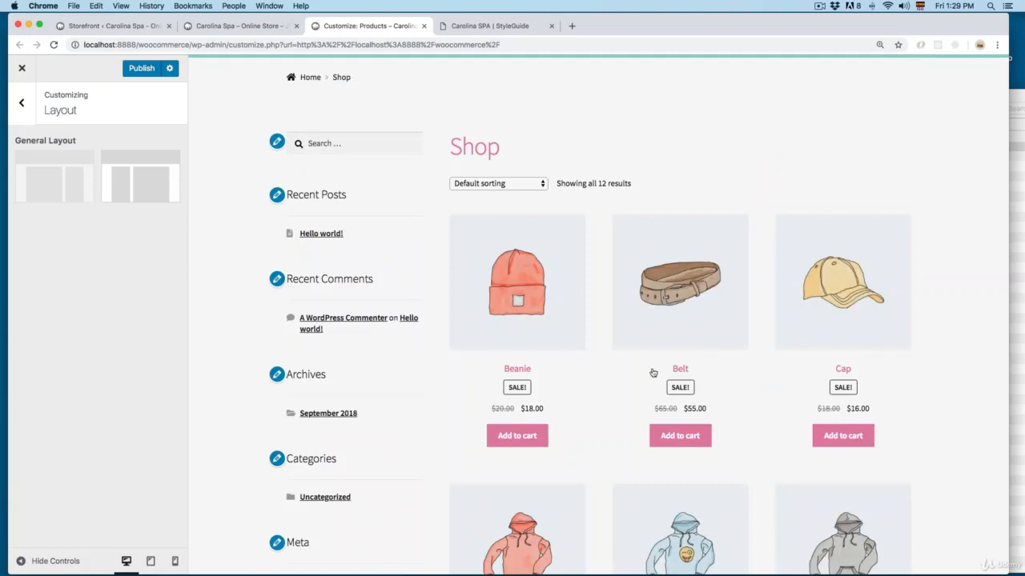
scroll(651, 373, "down", 3)
left_click(124, 192)
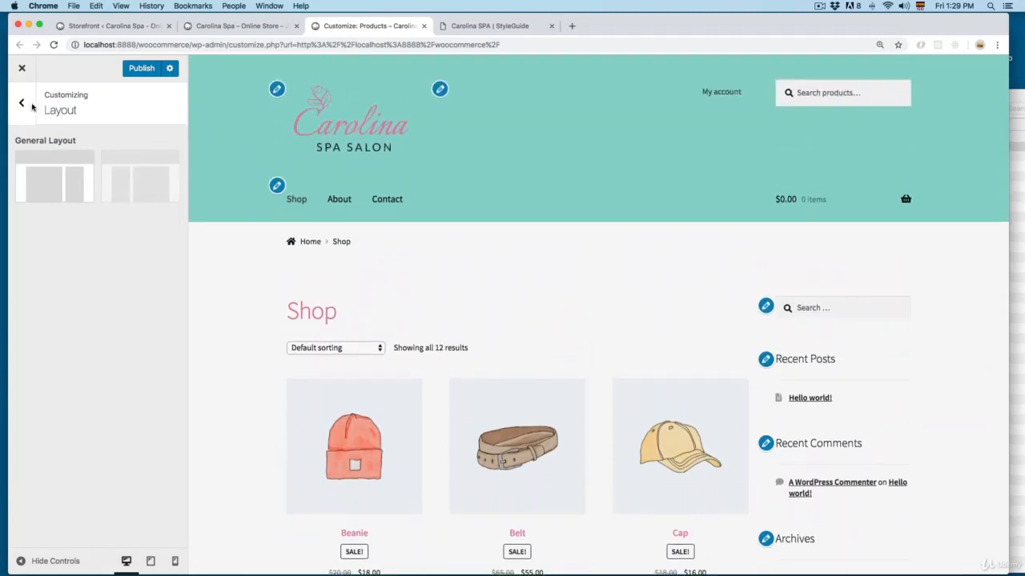
Step: Review the Product Page settings for Sticky Add-To-Cart and Product Pagination
left_click(35, 106)
left_click(54, 373)
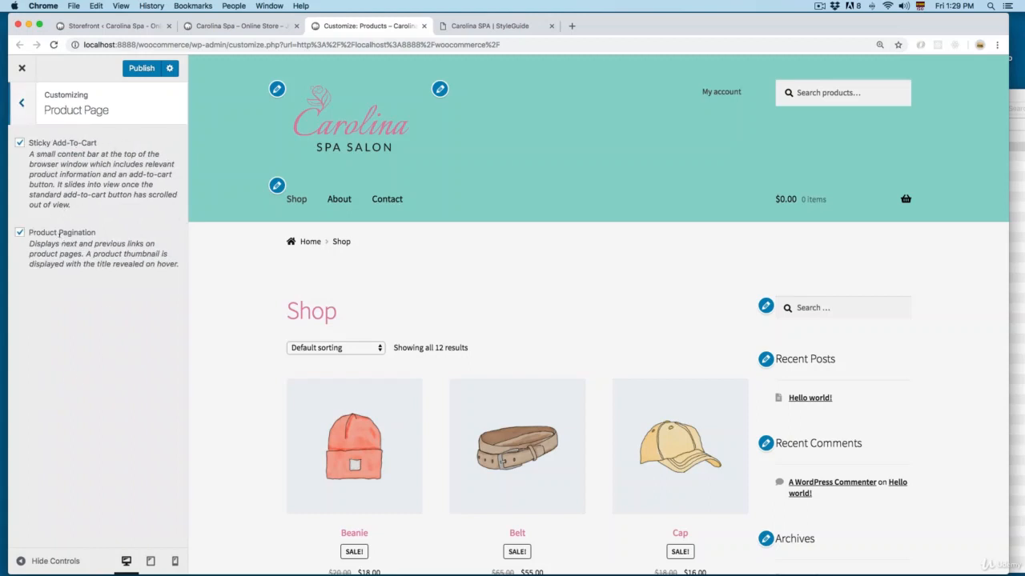
left_click(22, 106)
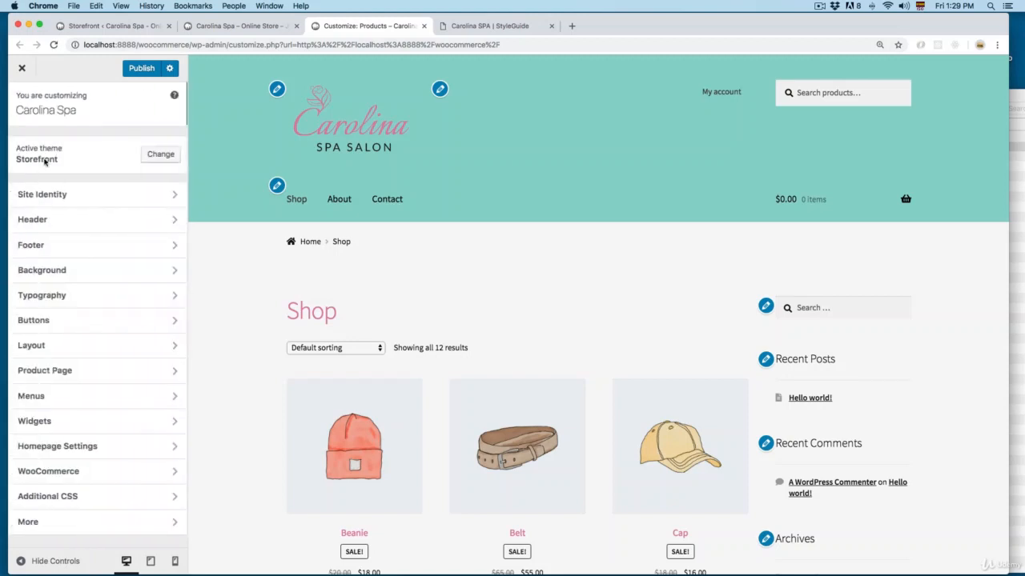
Step: Open the Menus settings, narrow the browser window to mobile width, and examine the collapsible menu in the preview
left_click(69, 400)
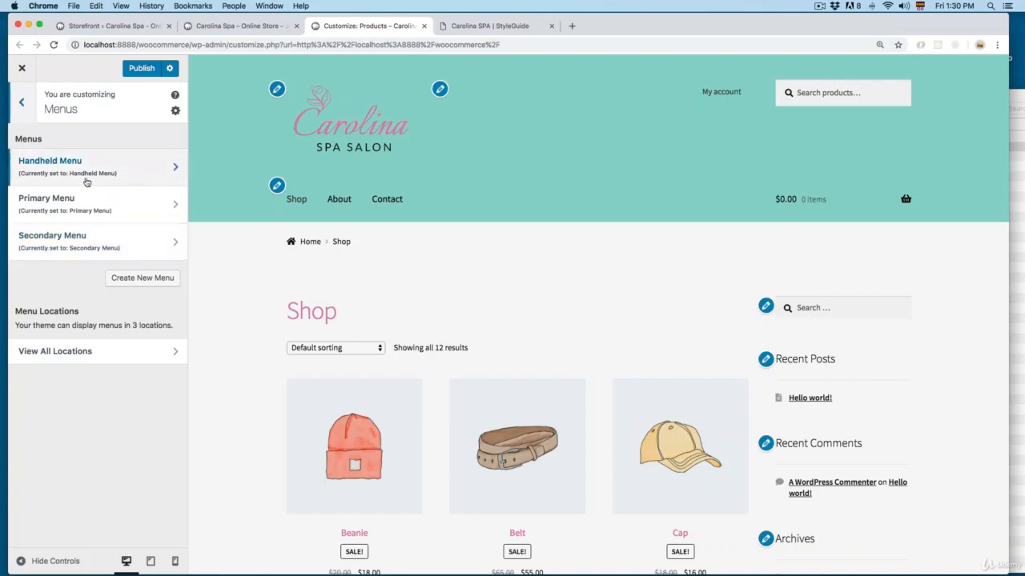
left_click_drag(1009, 174, 391, 132)
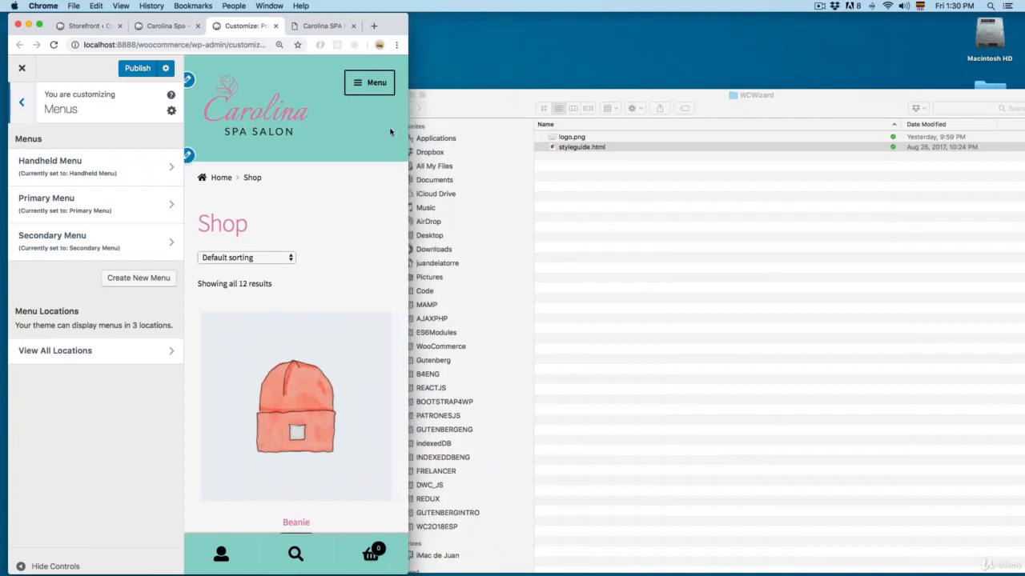
left_click(376, 83)
left_click(362, 93)
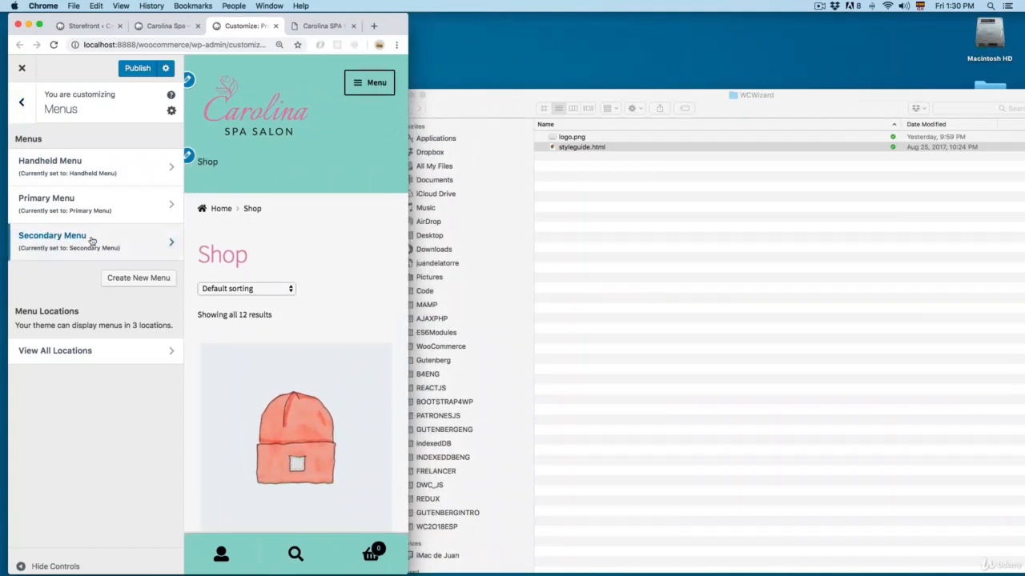
Step: Add the About page to the Handheld Menu and publish the change
left_click(93, 170)
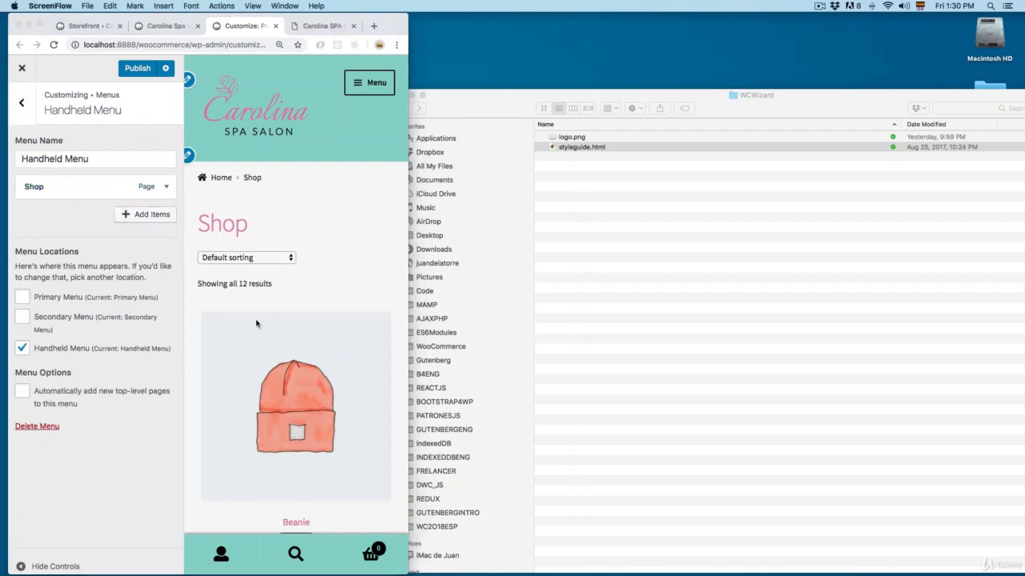
left_click(344, 174)
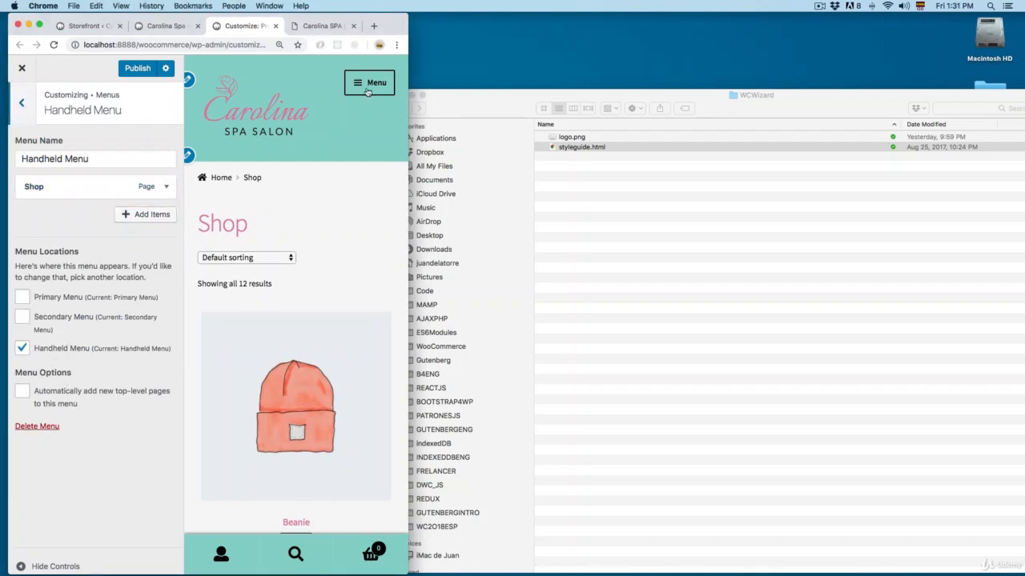
left_click(368, 88)
left_click(160, 214)
left_click(225, 230)
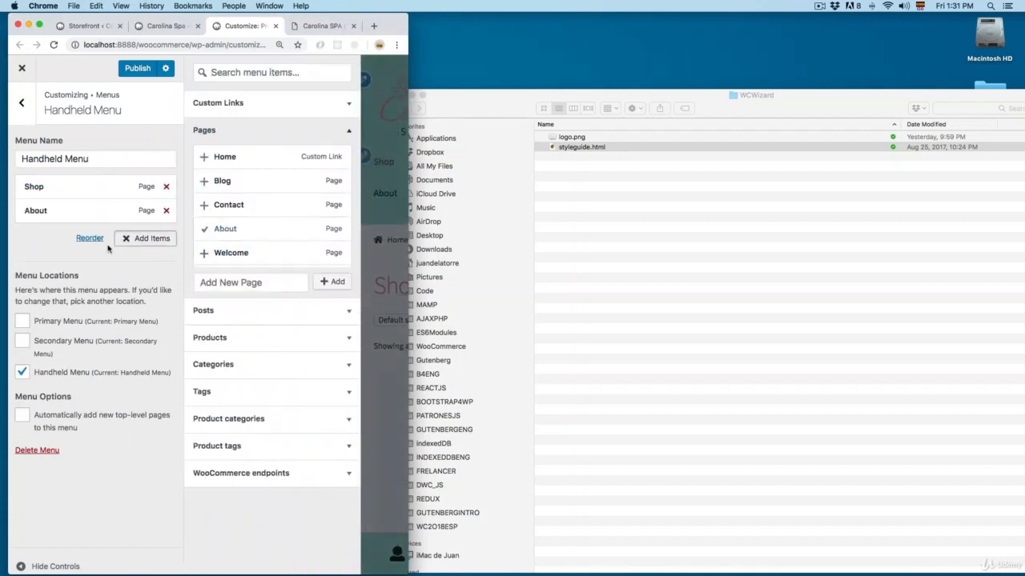
left_click(138, 69)
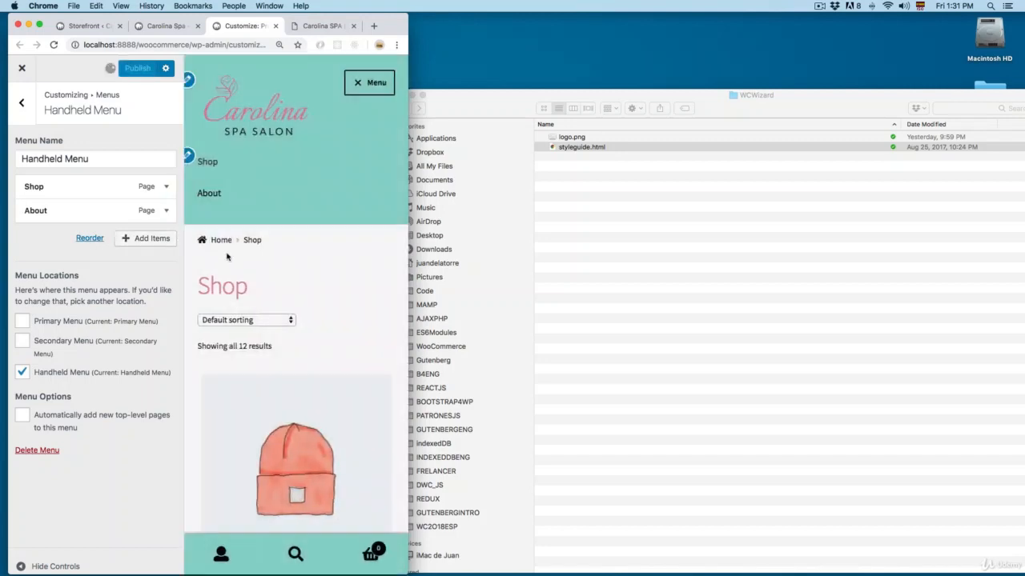
Step: Move About above Shop in the Handheld Menu and return to the menu list
left_click_drag(120, 209, 88, 185)
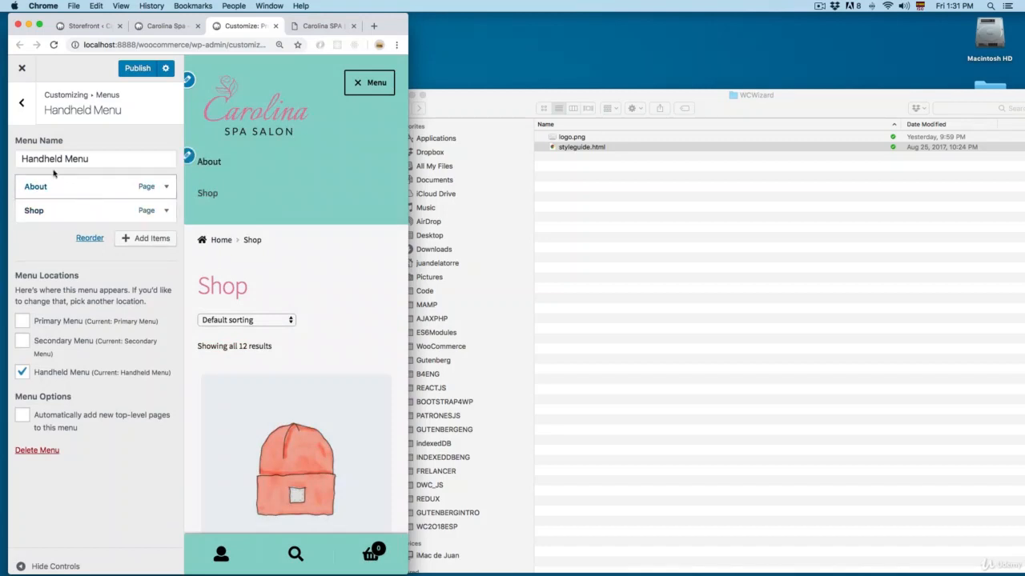
left_click(22, 102)
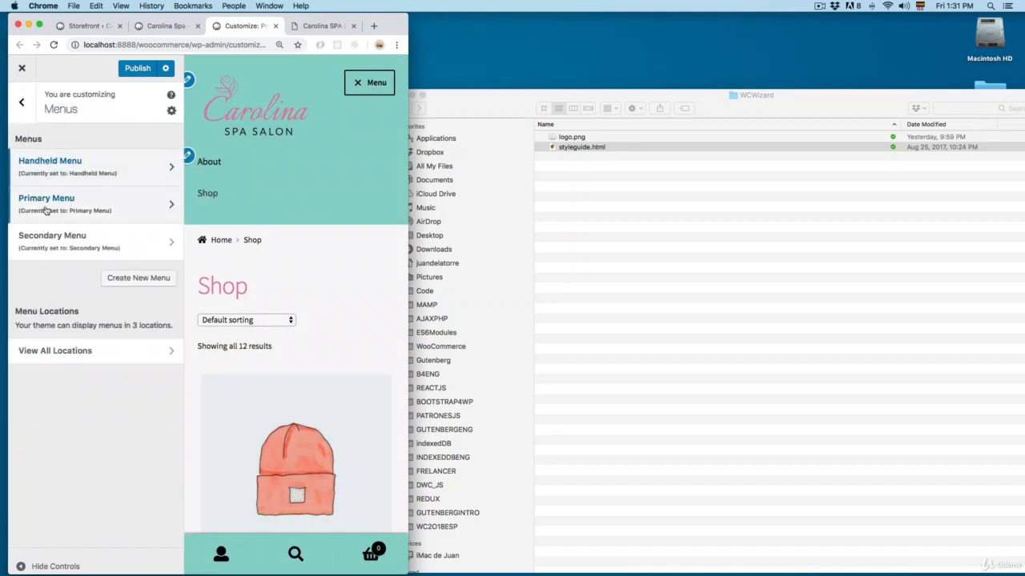
Step: Review the Primary and Secondary Menu settings and widen the browser window to compare the menus in the desktop preview
left_click(46, 210)
key("Escape")
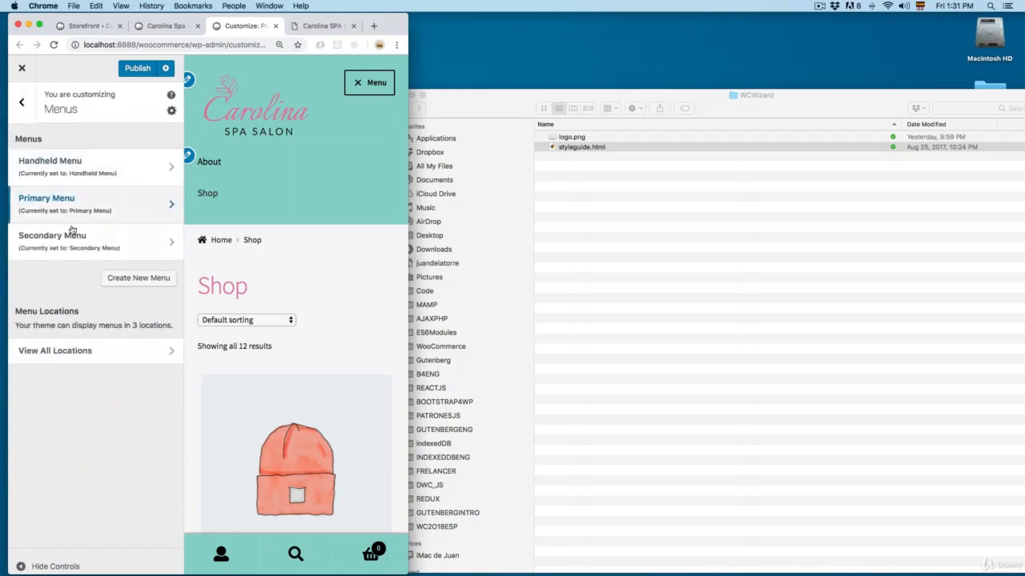
left_click(73, 238)
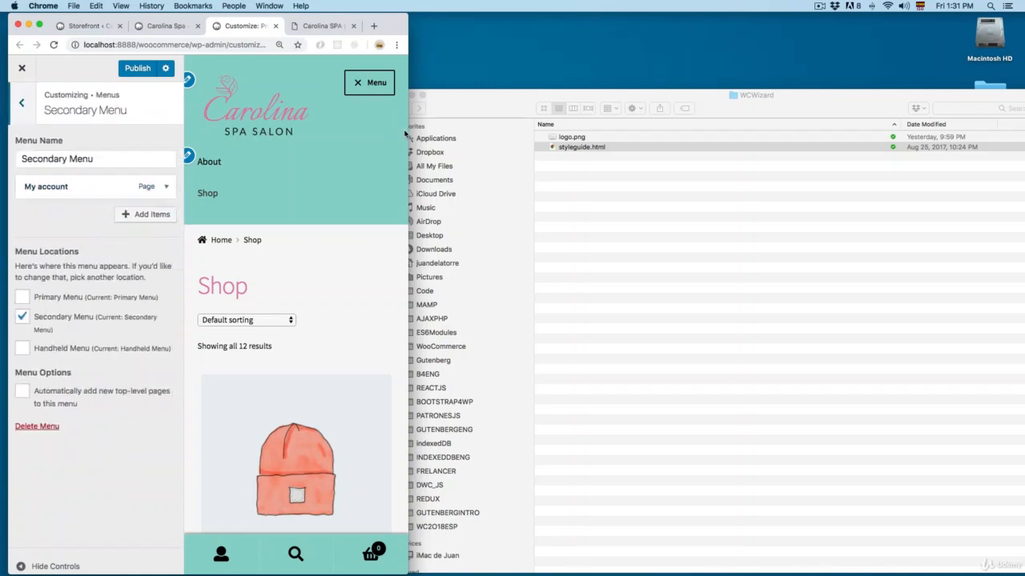
left_click_drag(409, 126, 975, 128)
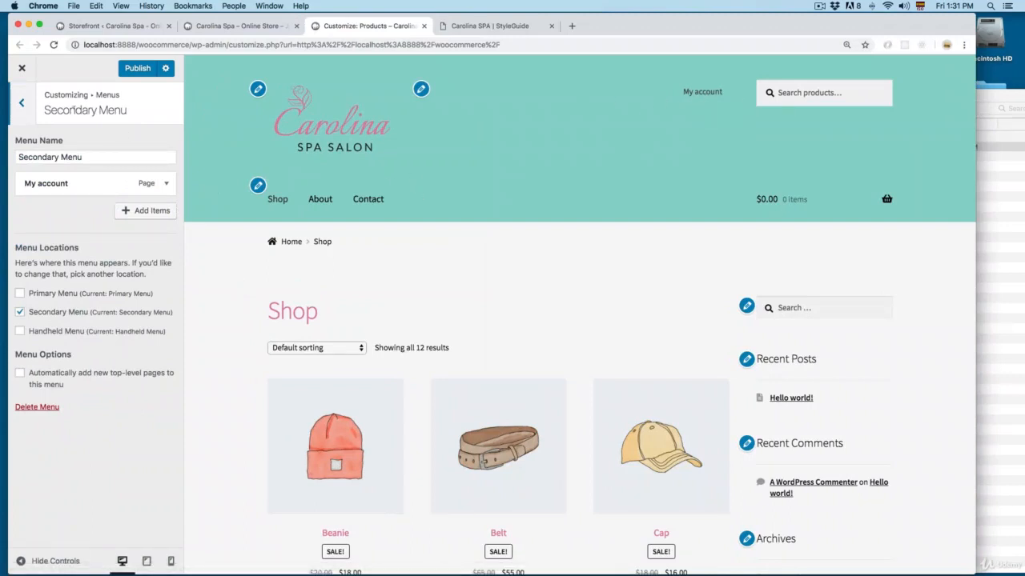
left_click(25, 102)
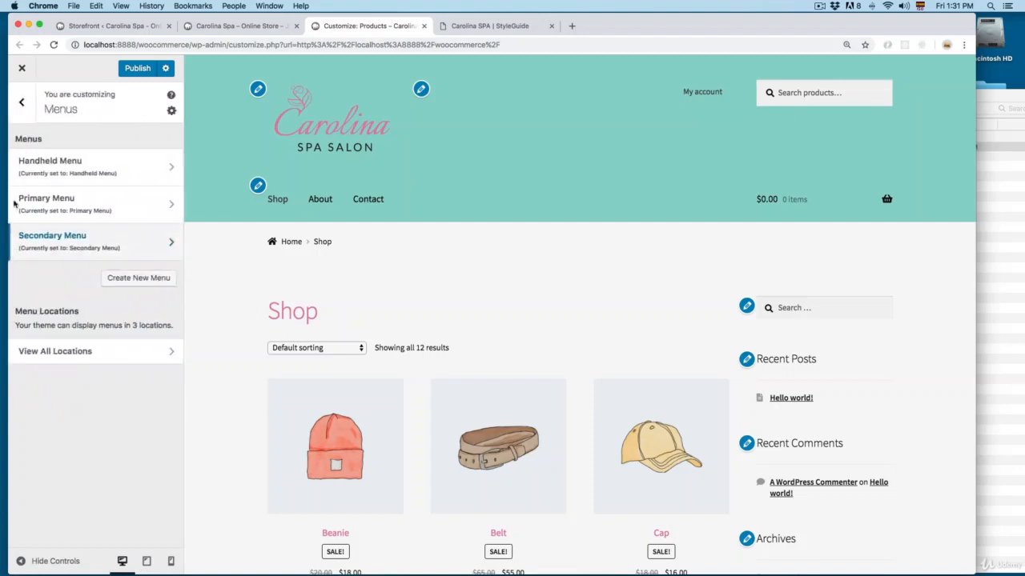
left_click(24, 102)
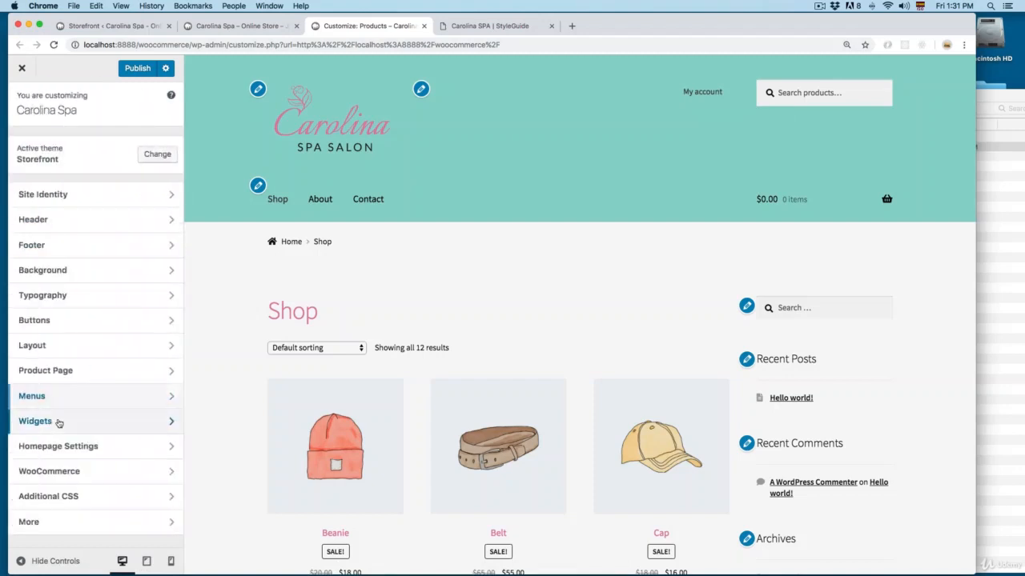
Step: Remove the Recent Posts, Recent Comments, Archives, Categories and Meta widgets from the Sidebar widget area
left_click(94, 420)
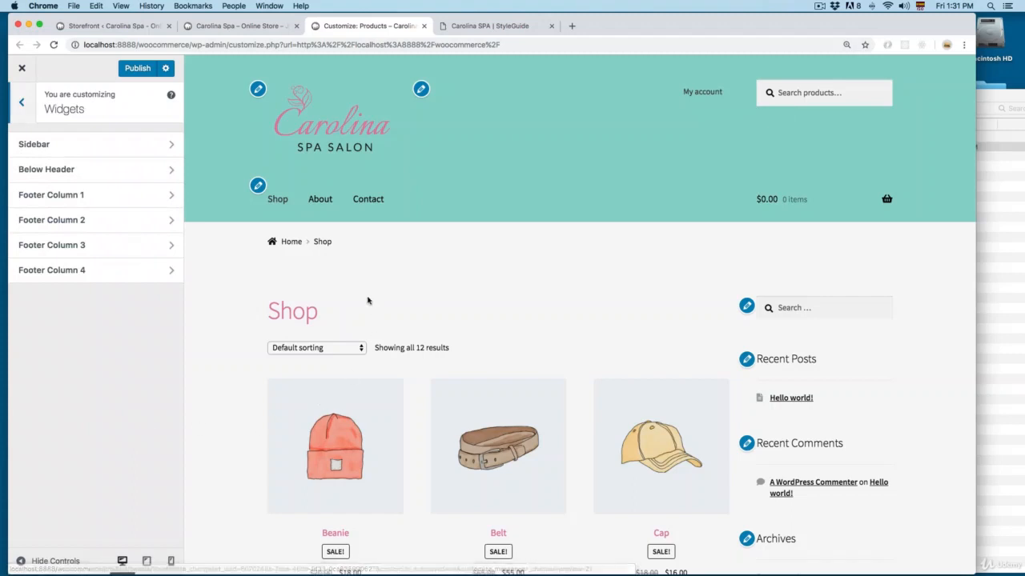
scroll(832, 349, "down", 1)
scroll(832, 348, "down", 2)
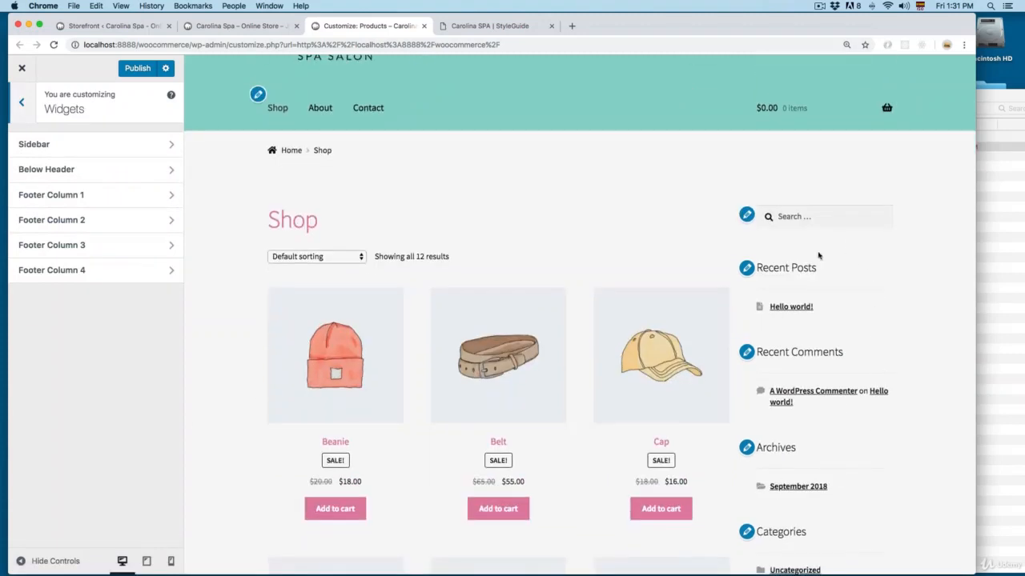
left_click(34, 148)
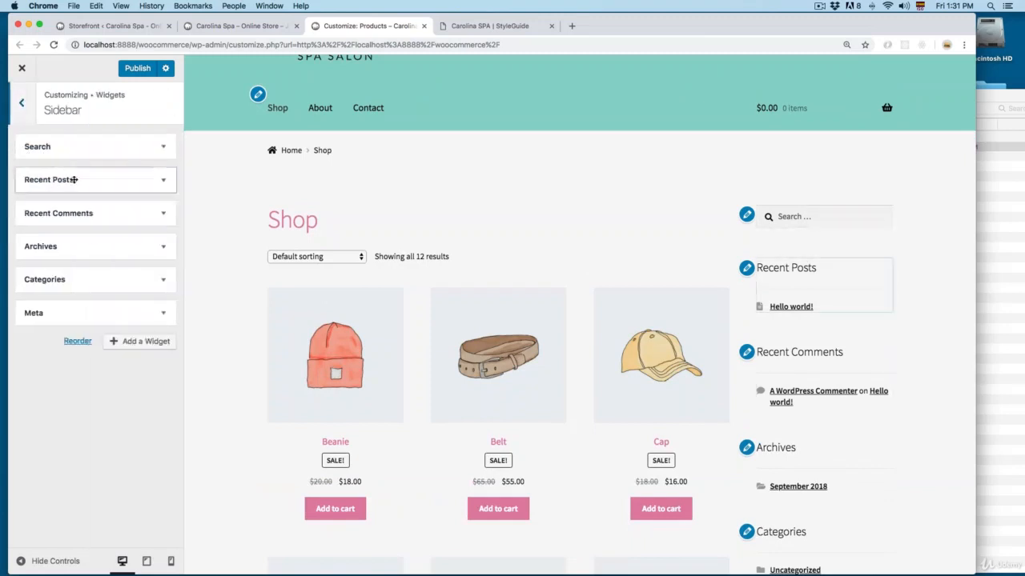
left_click(160, 183)
left_click(37, 295)
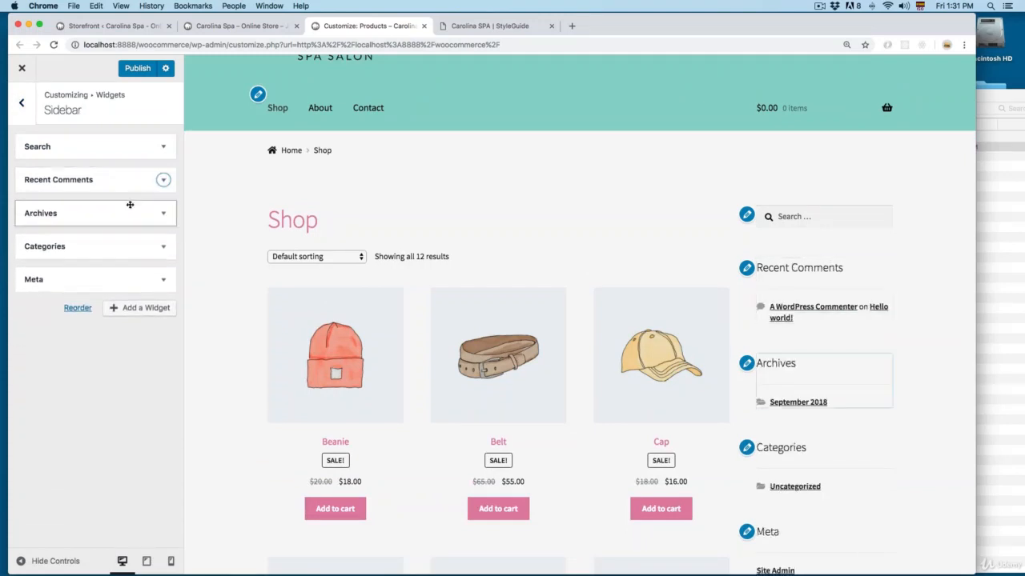
left_click(162, 181)
left_click(35, 278)
left_click(163, 181)
left_click(35, 272)
left_click(163, 181)
left_click(35, 285)
left_click(162, 181)
left_click(35, 243)
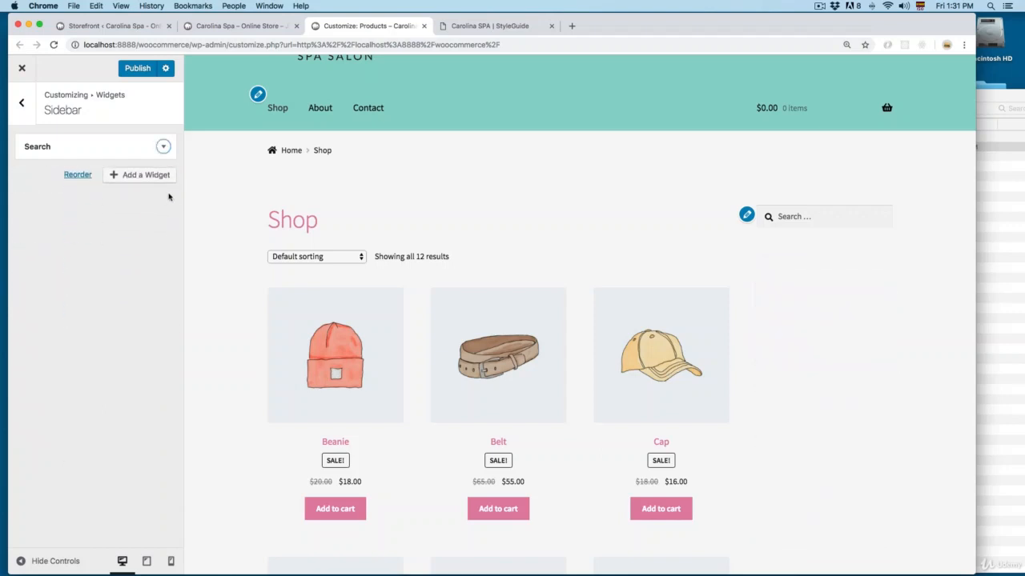
Step: Add the Filter Products by Price widget to the Sidebar and collapse its settings
left_click(142, 177)
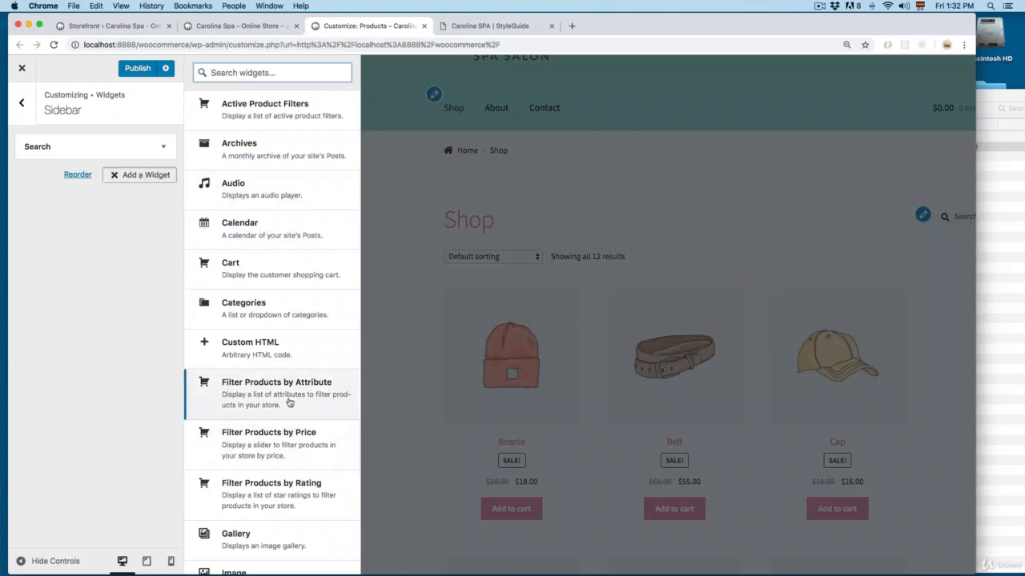
left_click(286, 436)
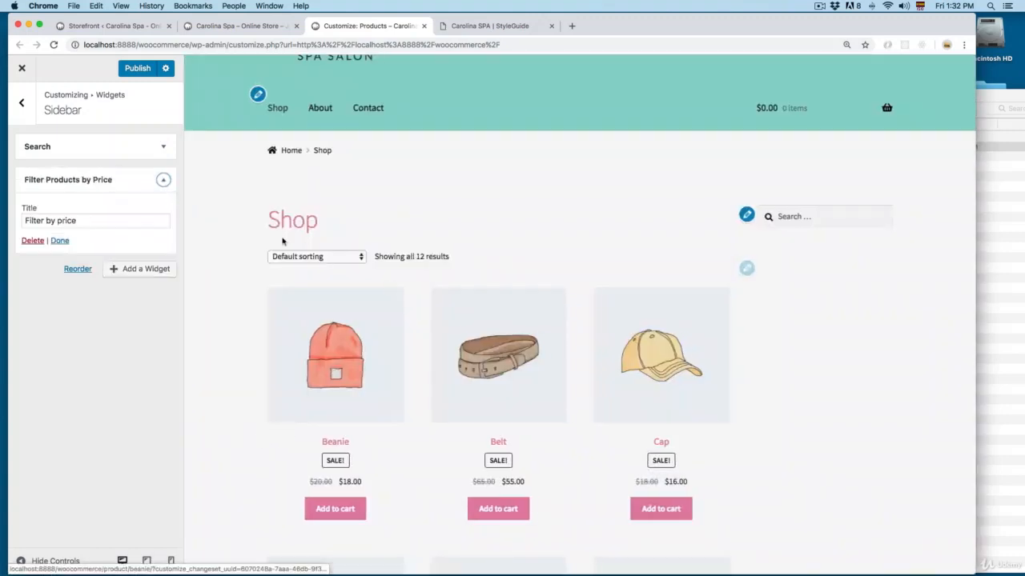
left_click(163, 180)
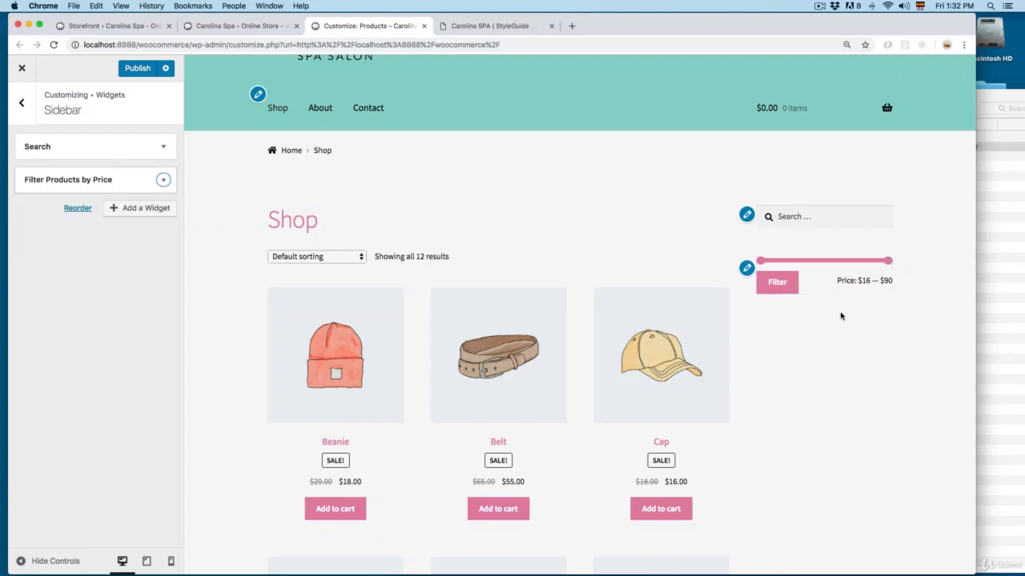
Step: Test the price filter in the shop preview with a $37 minimum, then restore the full $16 to $90 range
scroll(830, 309, "down", 1)
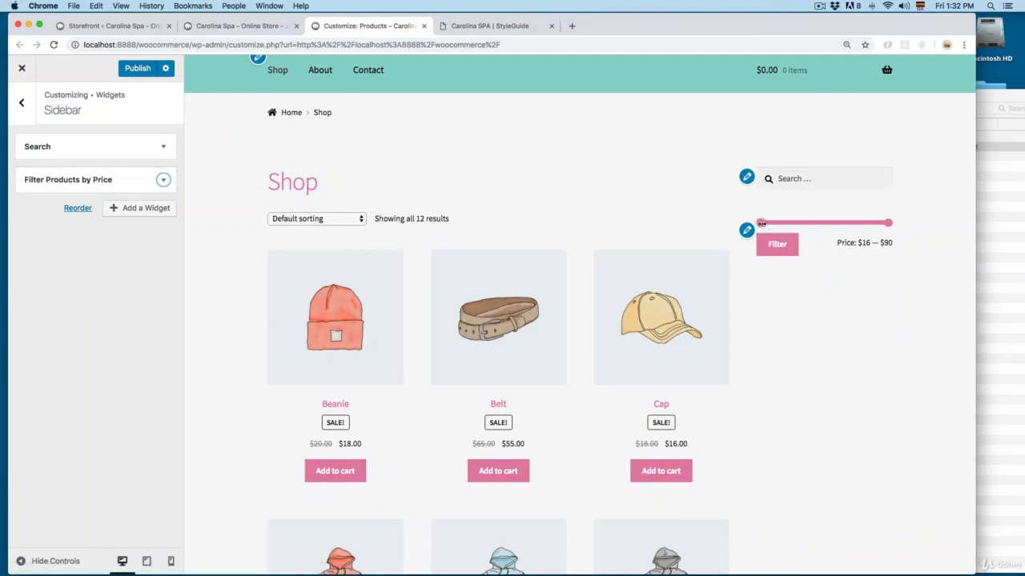
left_click_drag(762, 223, 799, 222)
left_click(776, 244)
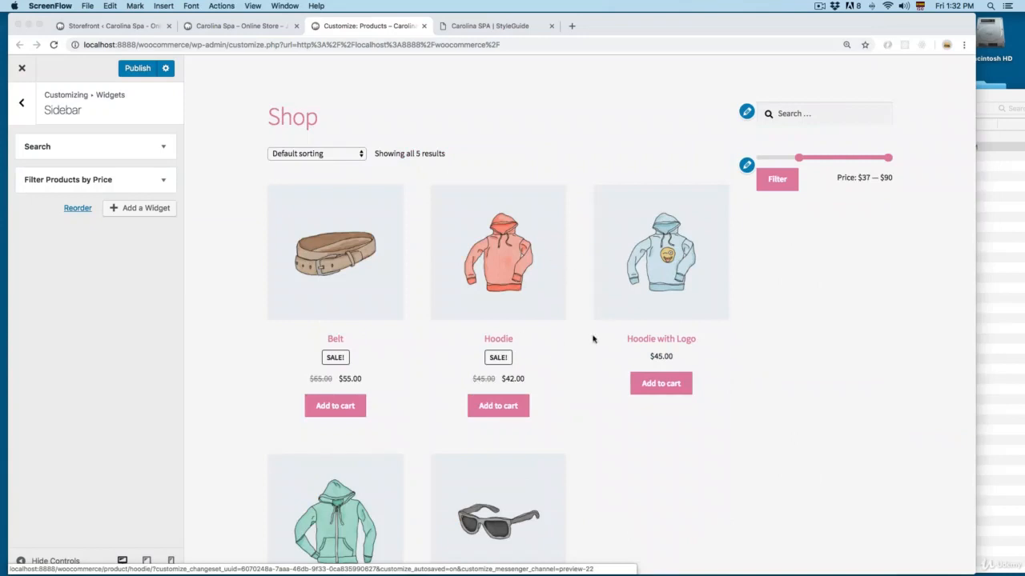
left_click(803, 304)
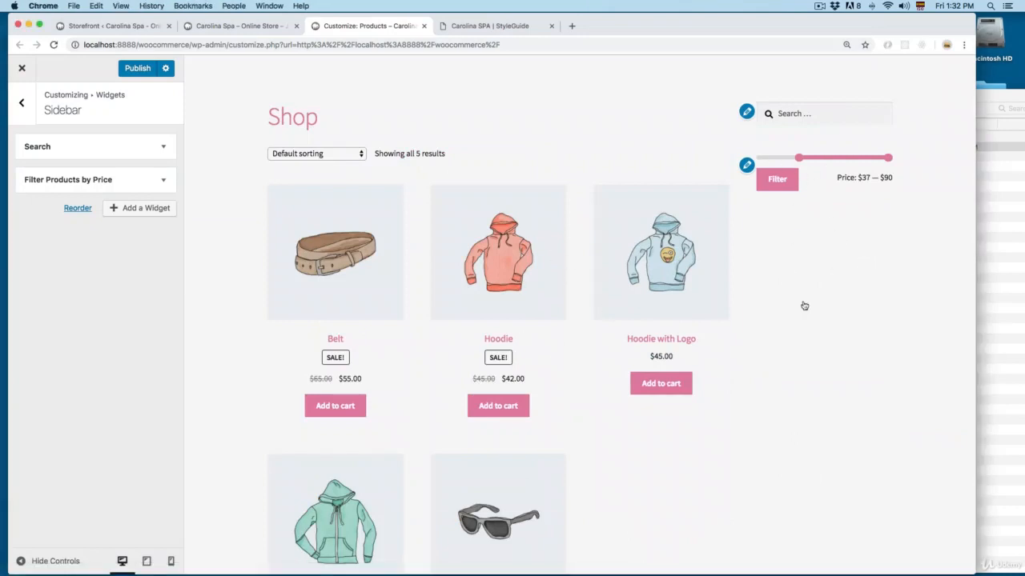
left_click_drag(797, 157, 757, 157)
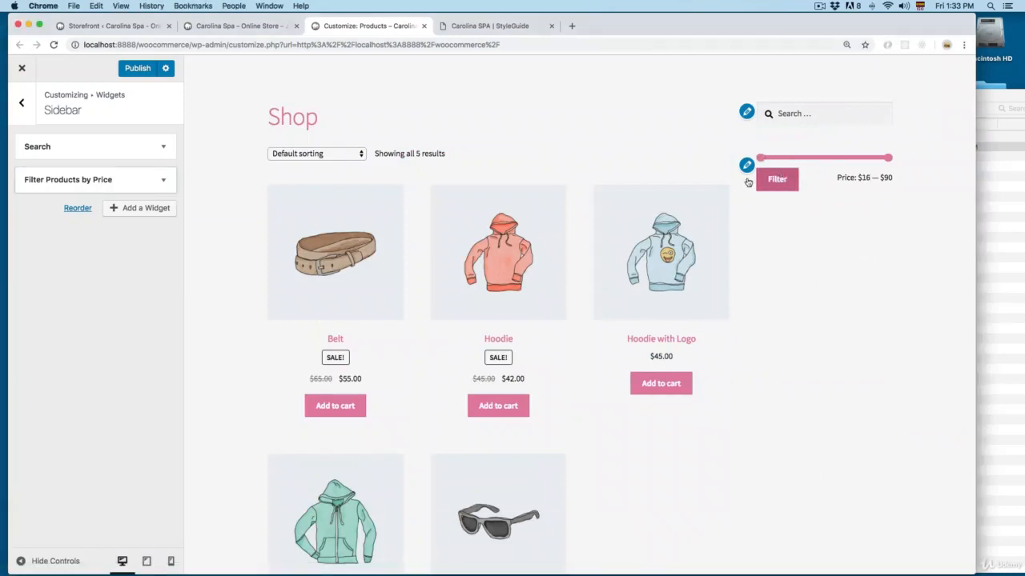
left_click(776, 180)
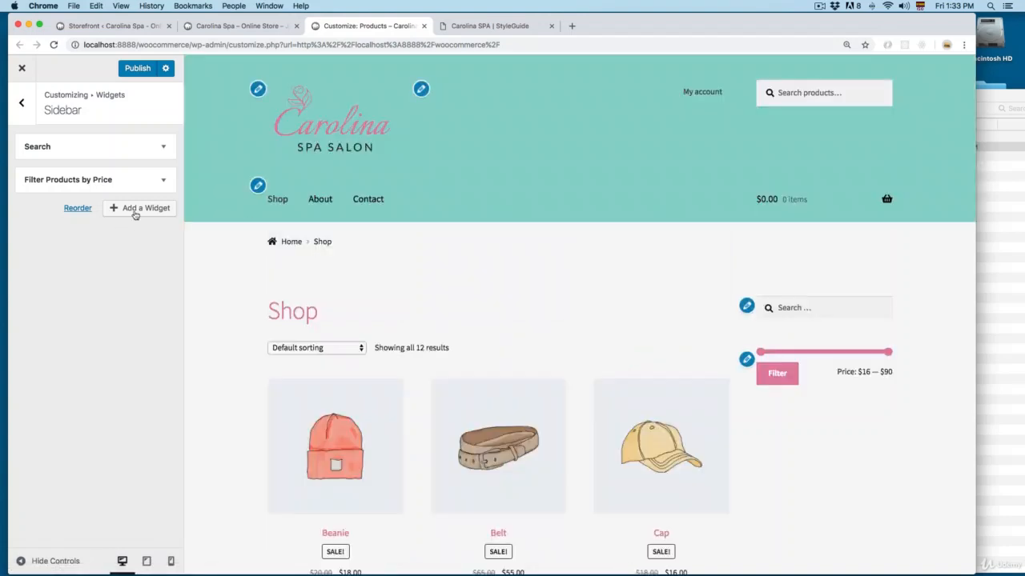
left_click(135, 208)
scroll(264, 320, "down", 10)
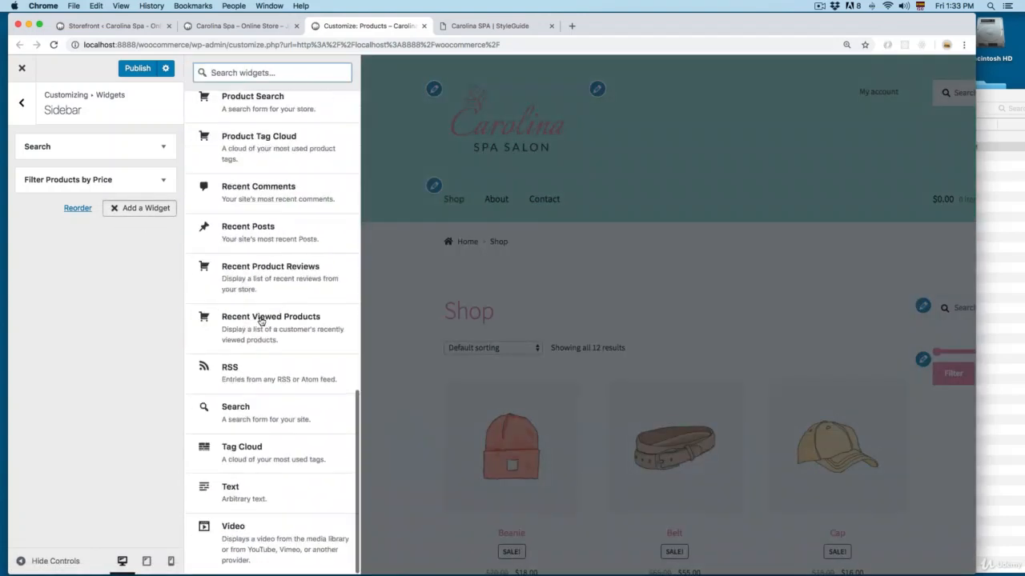
scroll(240, 288, "up", 10)
Step: Replace the text of the About This Site widget in Footer Column 1 with "This is the Store for the Udemy Course"
left_click(22, 103)
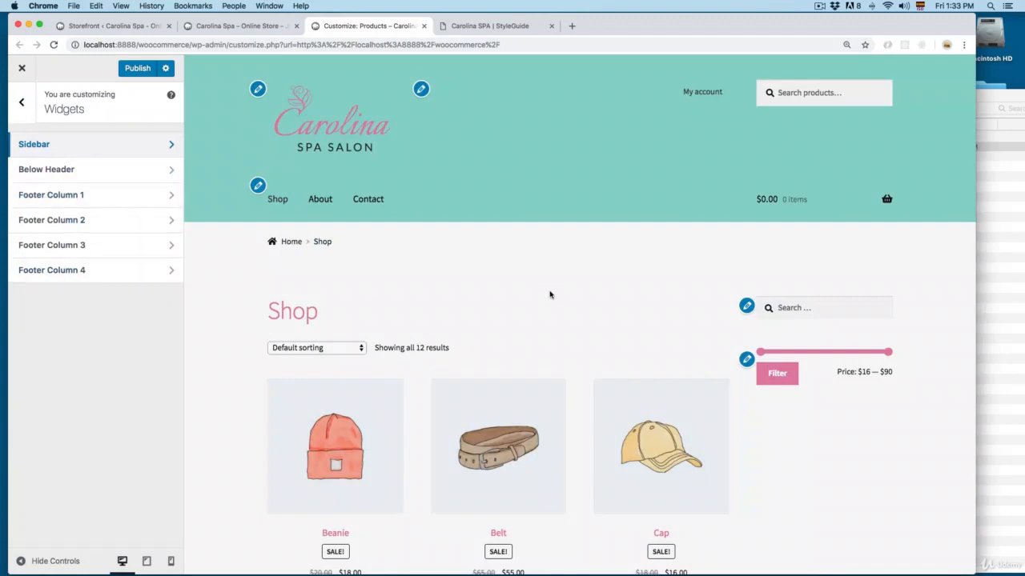
scroll(551, 297, "down", 8)
scroll(552, 292, "down", 10)
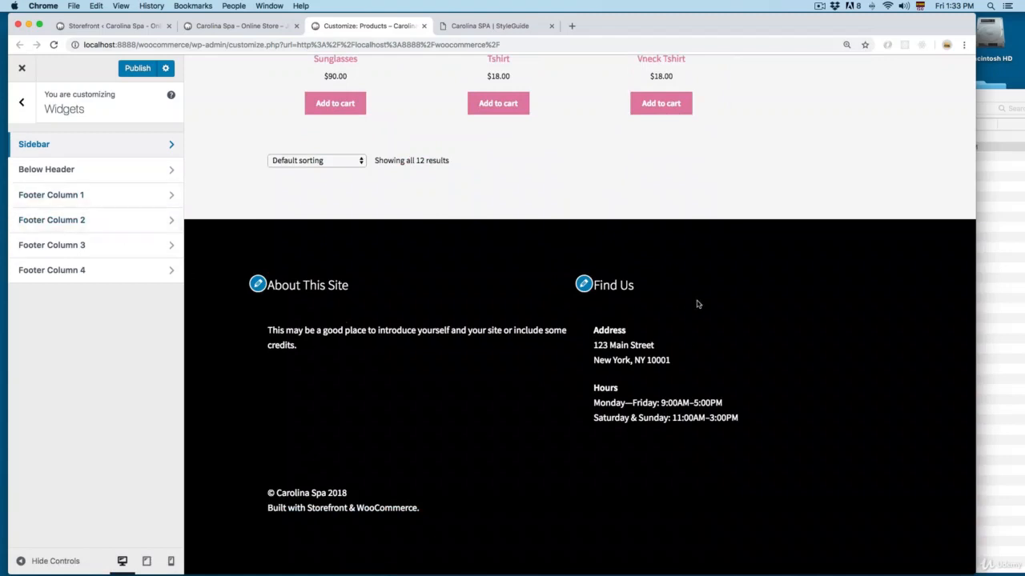
left_click(85, 195)
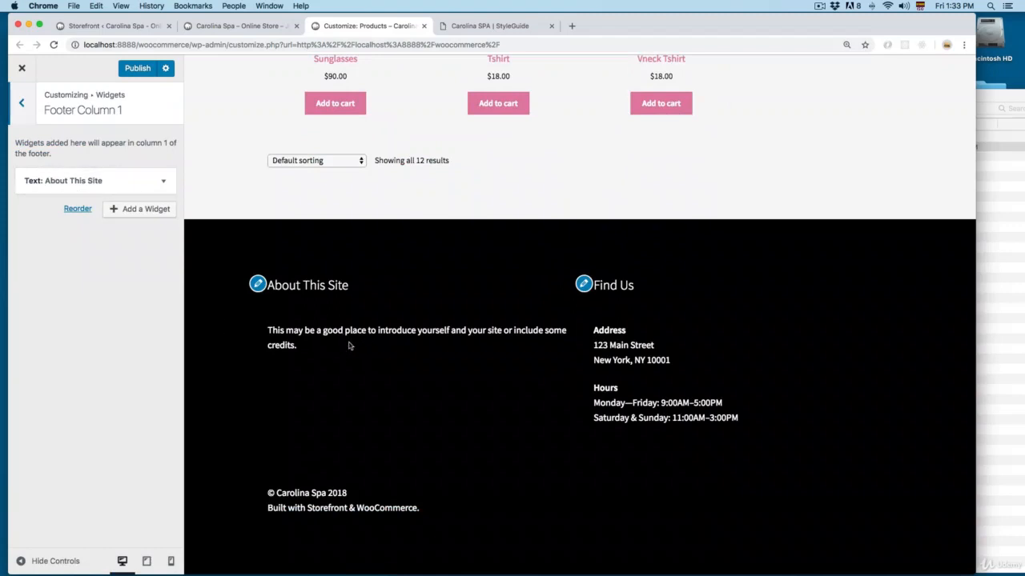
left_click(95, 179)
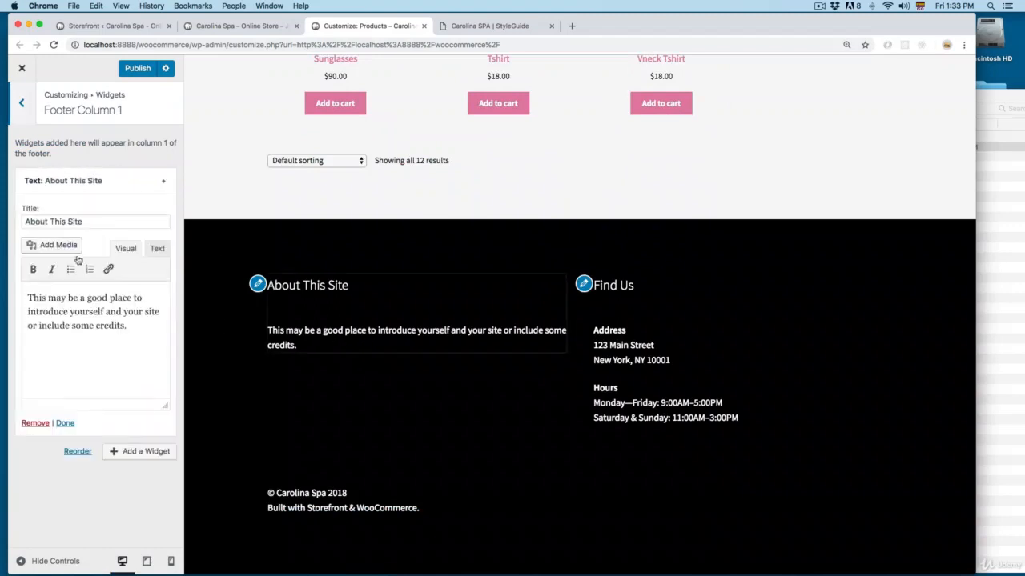
triple_click(141, 331)
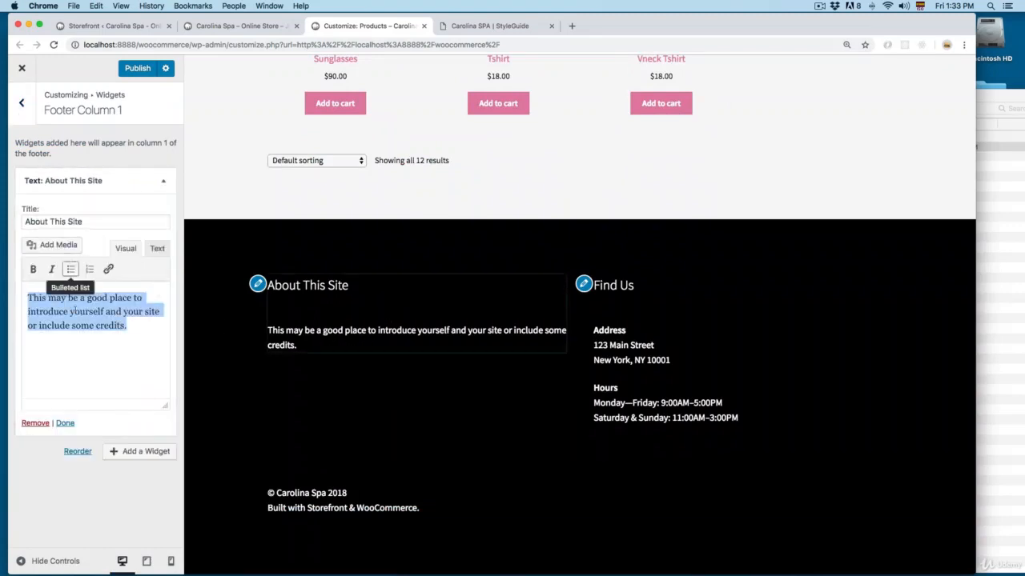
type("Tgus us")
key("super+a")
type("Tgus")
key("BackSpace")
key("BackSpace")
type("his is the ")
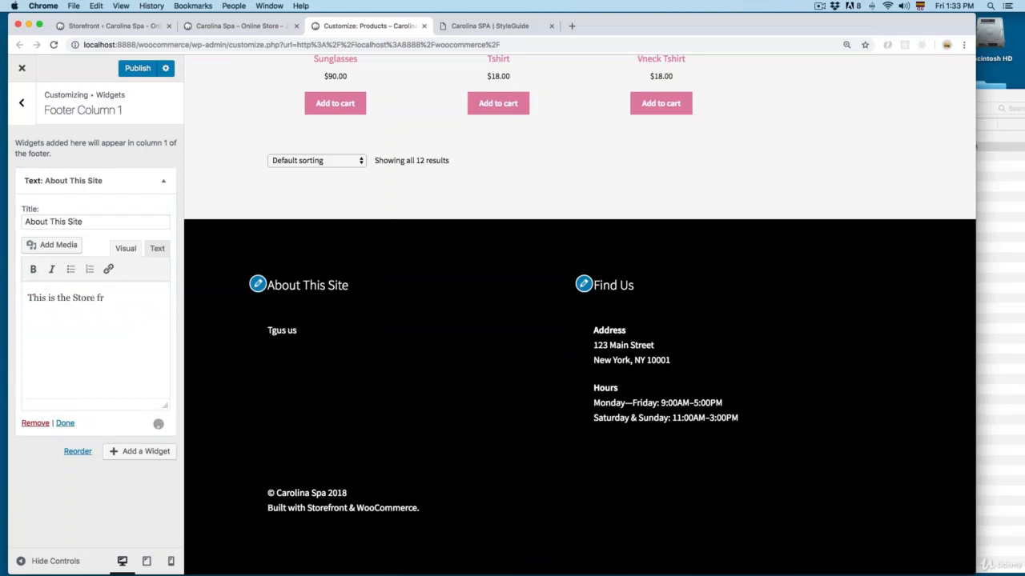
type("Store for the Udemy Co")
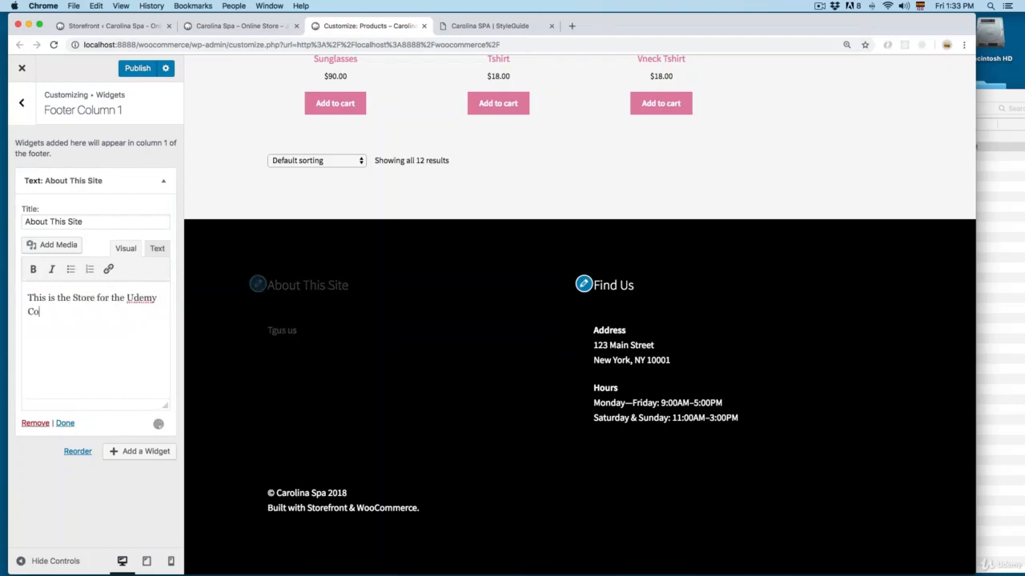
type("urse")
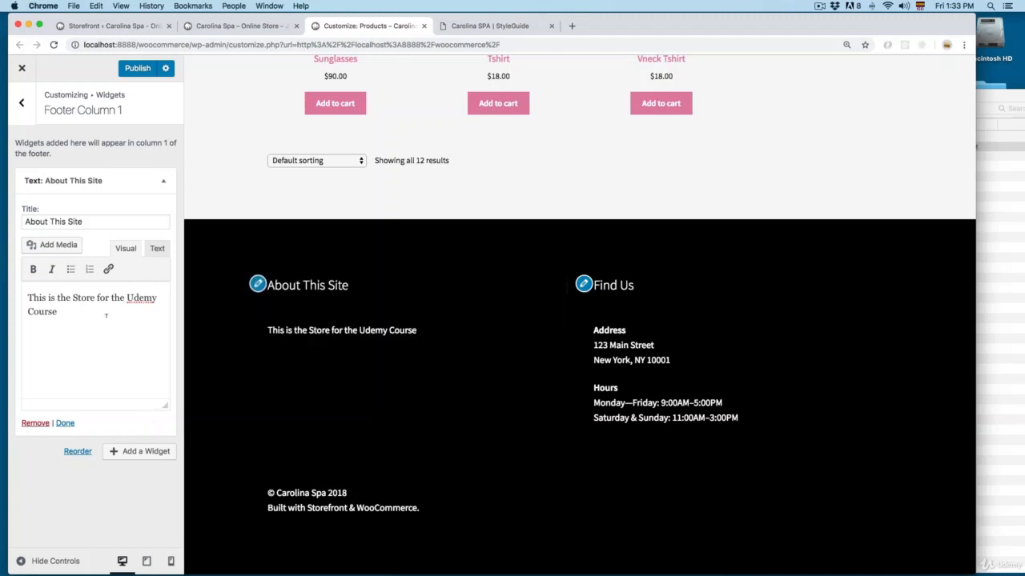
Step: Open the Find Us text widget in Footer Column 2, compare its contents with the footer preview, and return to the widget areas
left_click(24, 113)
left_click(77, 221)
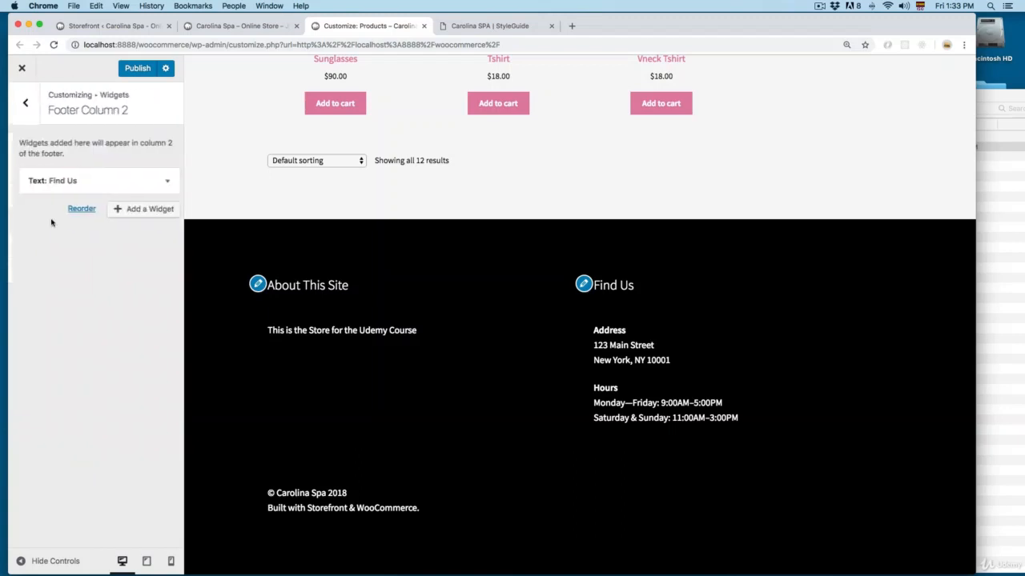
left_click(60, 184)
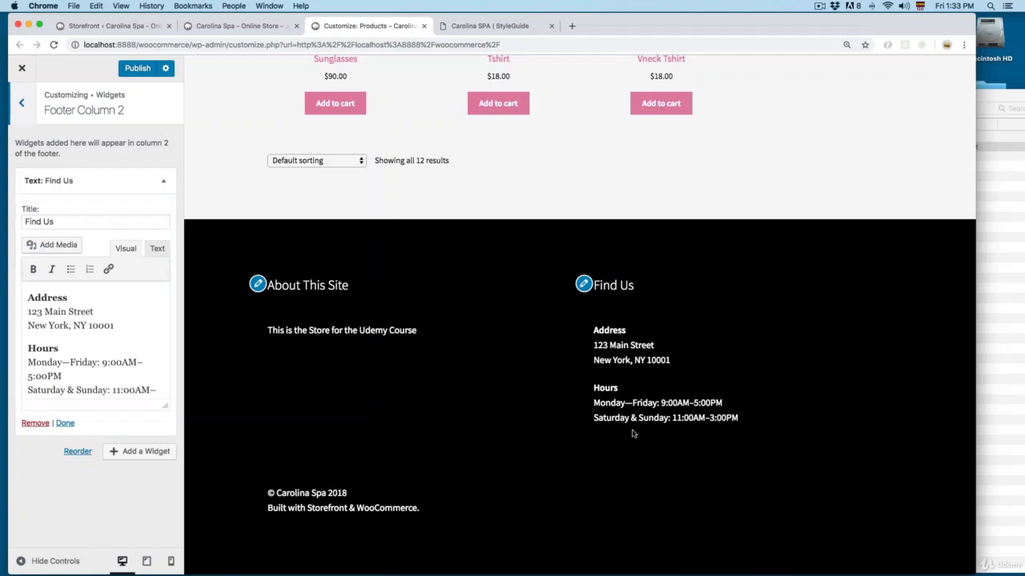
left_click(22, 103)
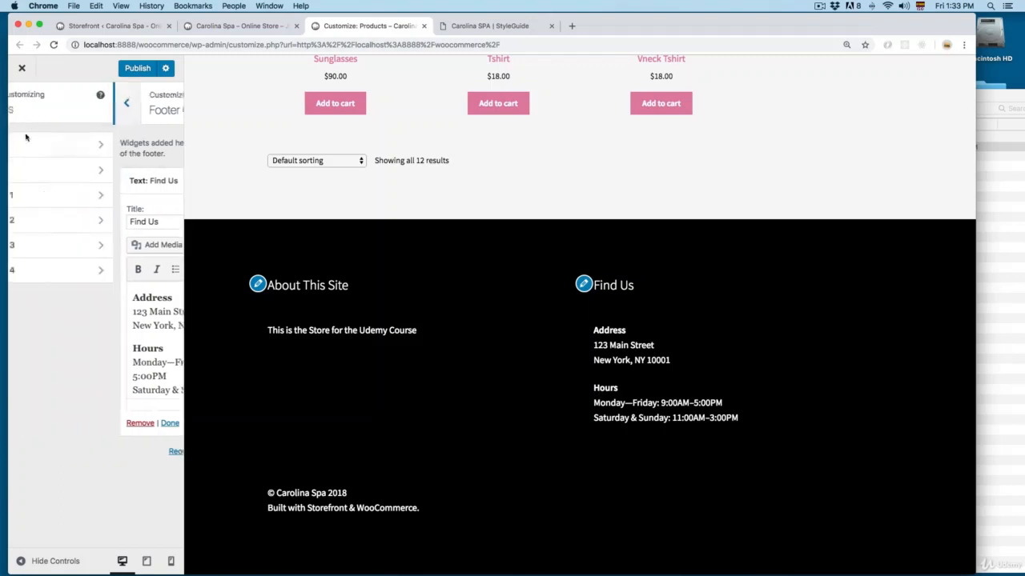
Step: Add the Products widget to the empty Footer Column 3
left_click(66, 249)
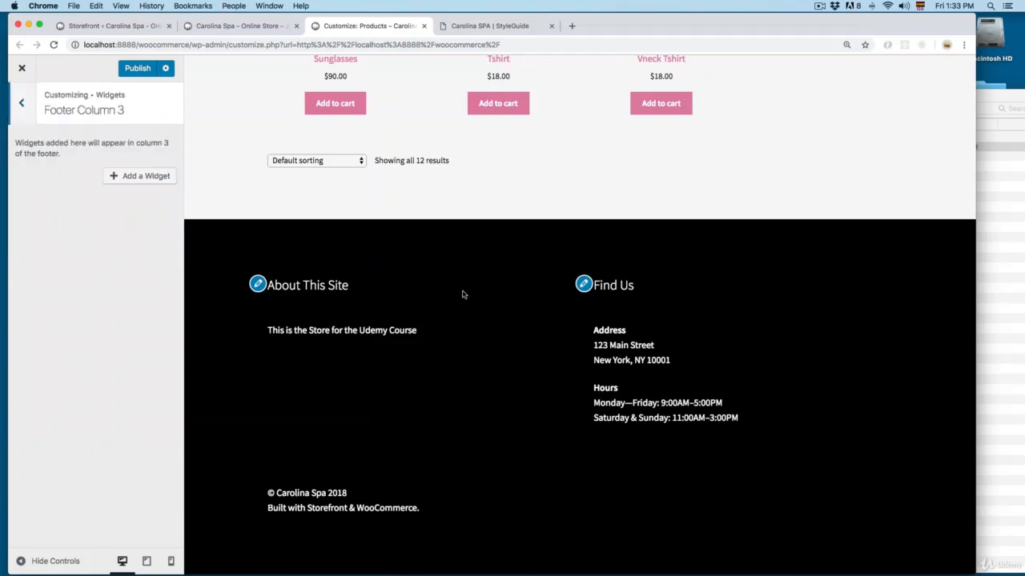
left_click(148, 177)
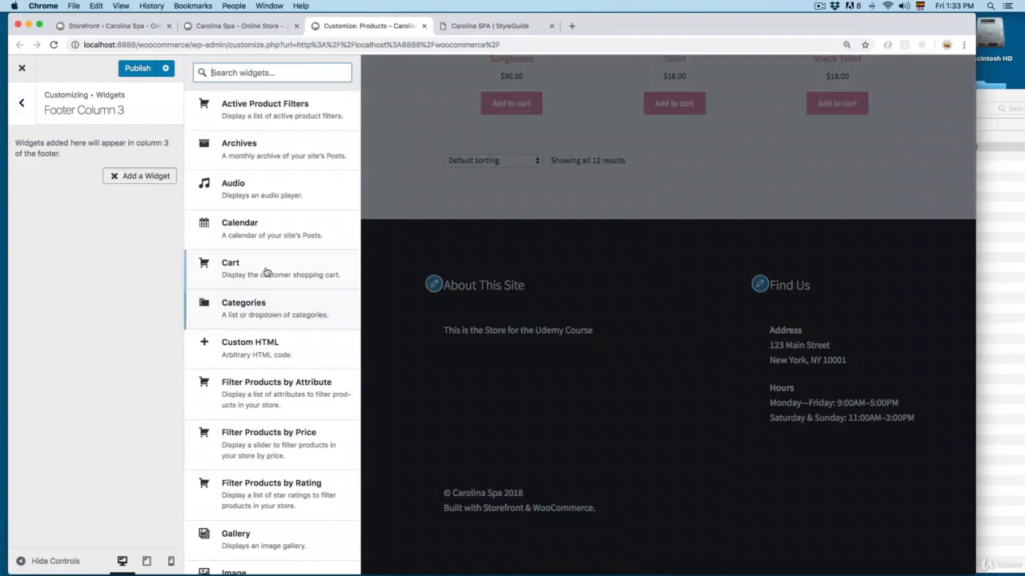
scroll(266, 272, "down", 5)
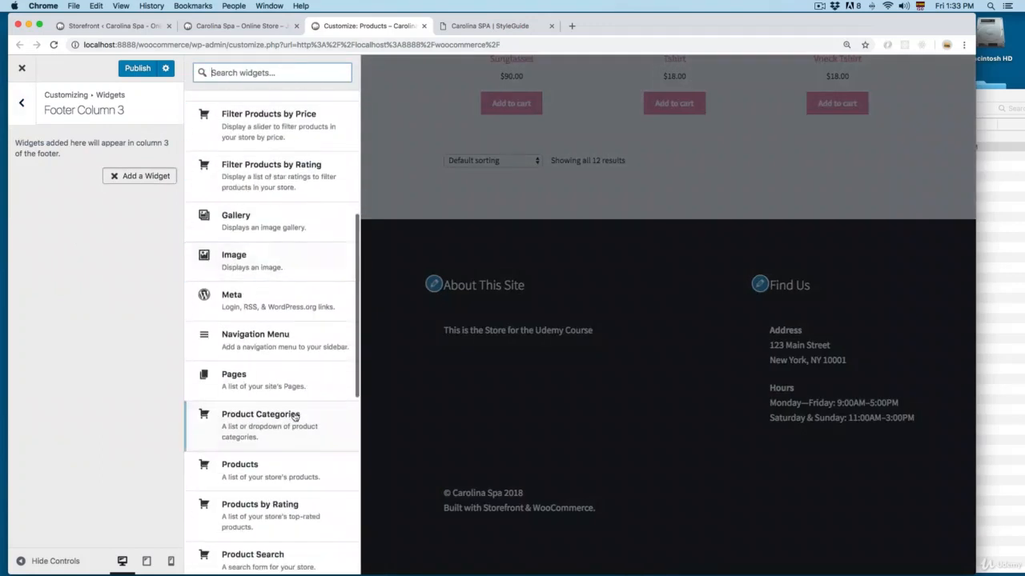
scroll(284, 442, "down", 1)
left_click(263, 427)
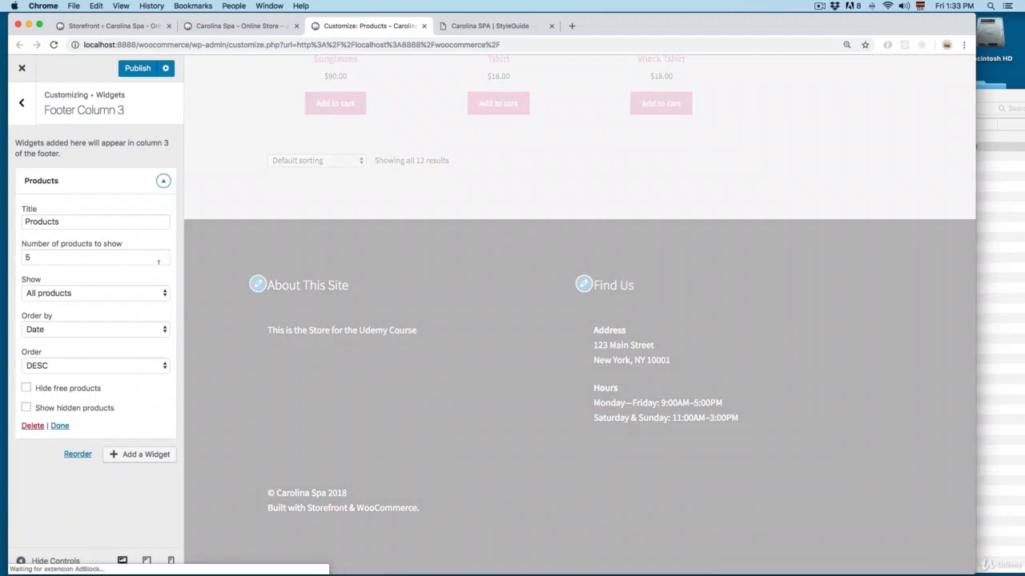
Step: Set the Products widget to show 23 products and examine the resulting list in the footer preview
left_click(162, 261)
left_click(162, 261)
left_click(162, 261)
left_click(163, 261)
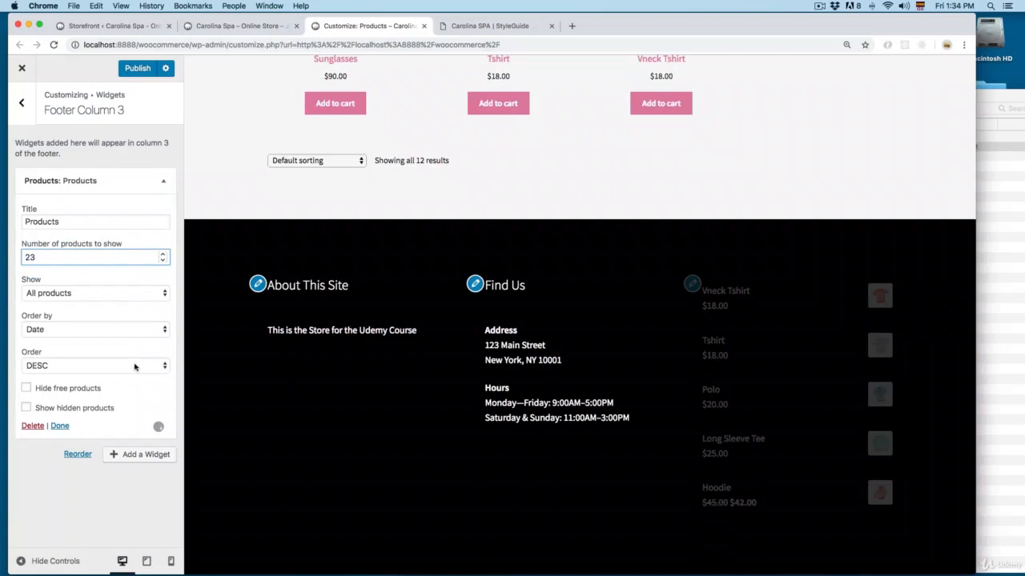
left_click(22, 102)
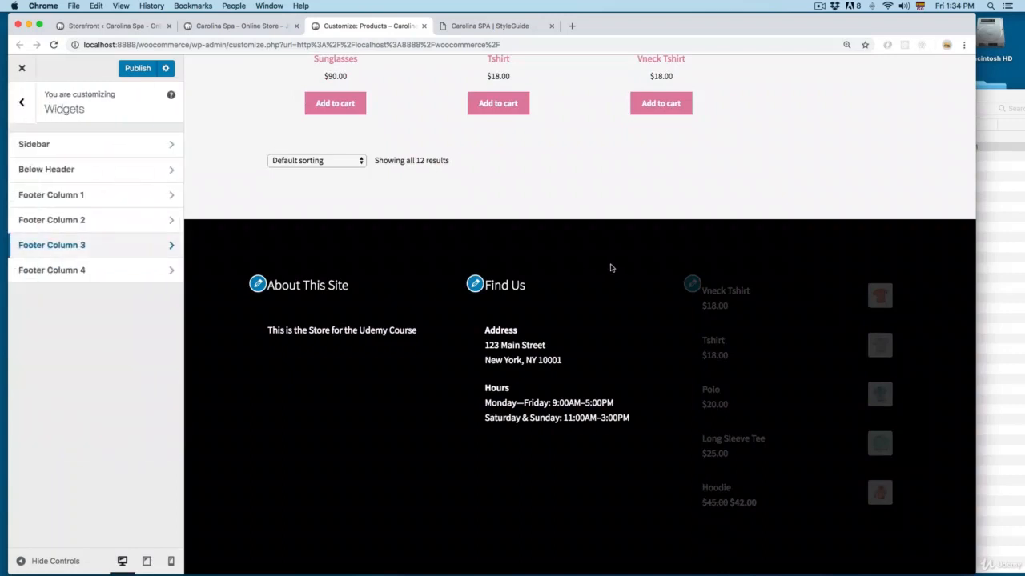
scroll(726, 366, "down", 3)
scroll(710, 324, "down", 5)
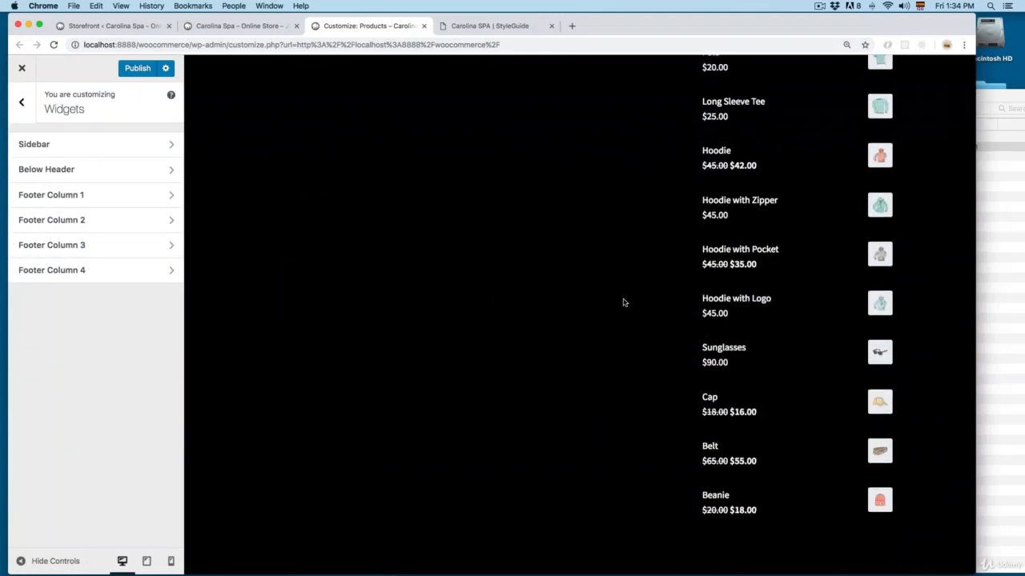
Step: Set the number of products to show in the Footer Column 3 Products widget to 2
left_click(93, 247)
left_click(88, 257)
key("BackSpace")
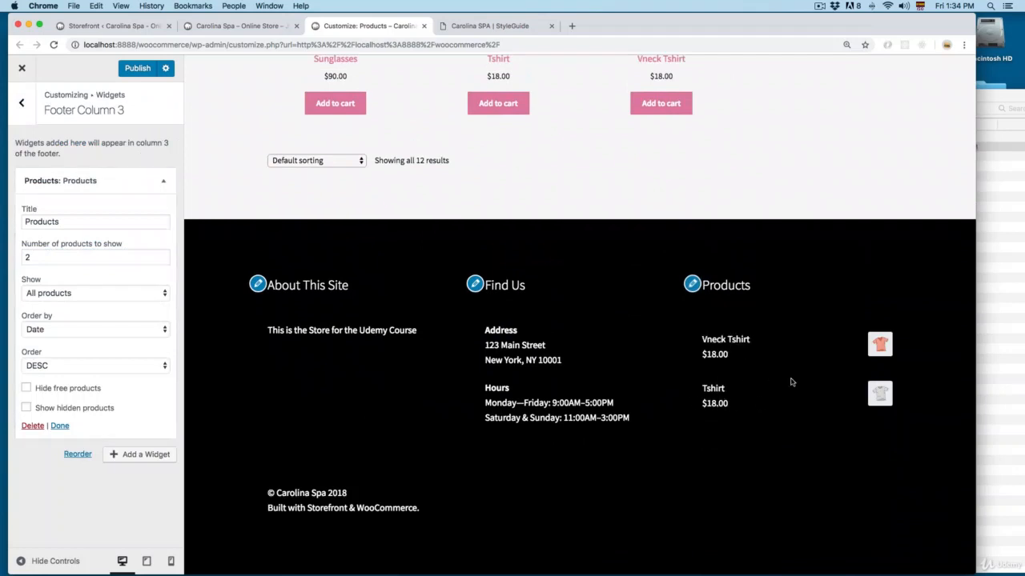
Step: Add the Recent Viewed Products widget to the empty Footer Column 4 widget area
left_click(22, 102)
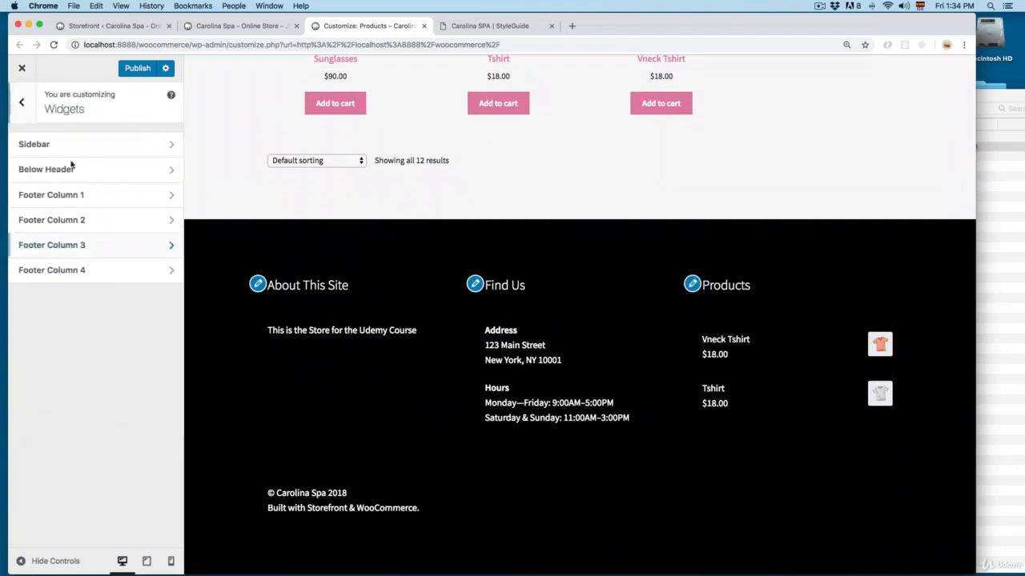
left_click(75, 270)
left_click(112, 176)
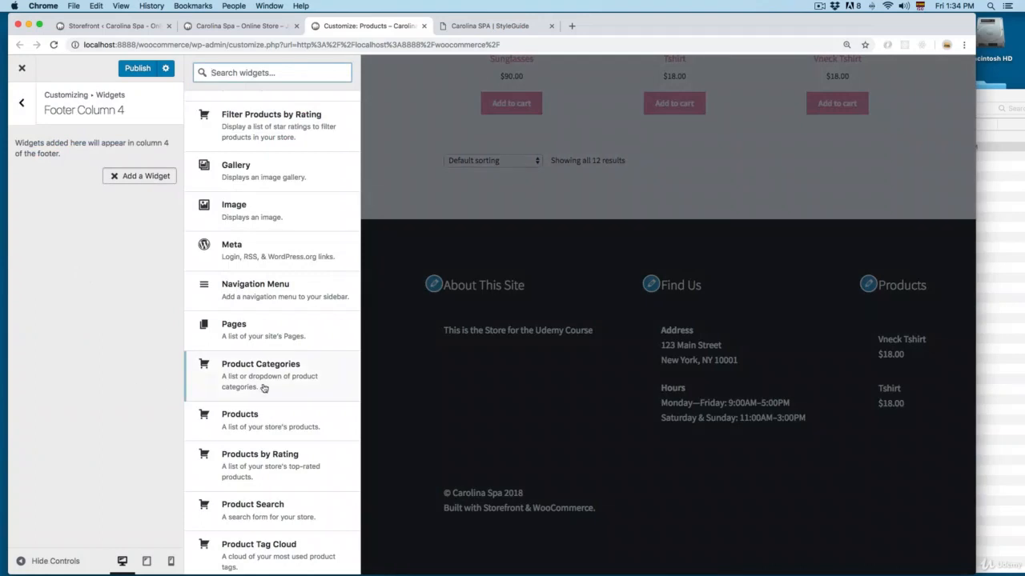
scroll(264, 388, "down", 5)
left_click(252, 397)
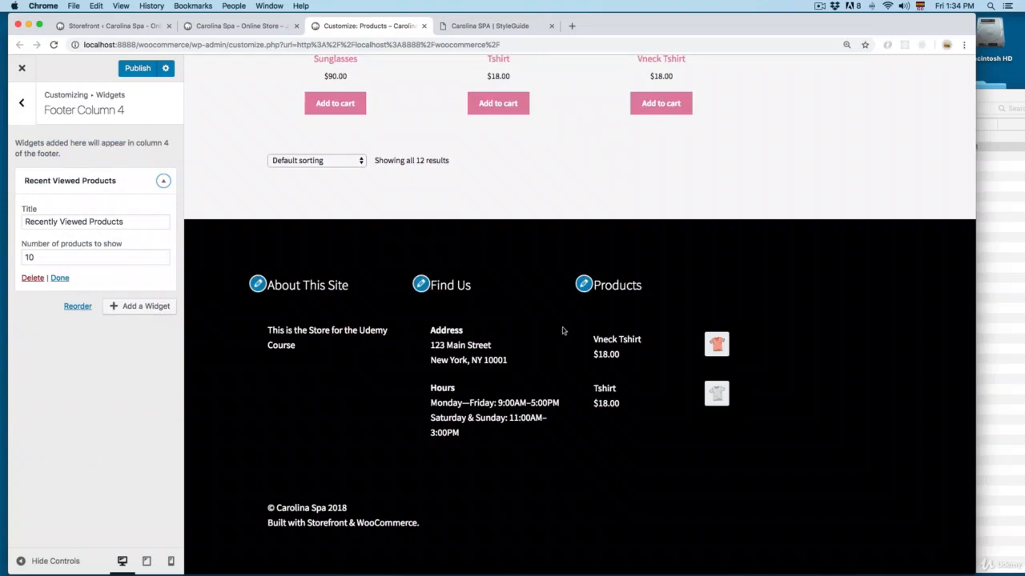
Step: Open the Vneck Tshirt product in the preview and examine the recently viewed list in the footer
scroll(554, 331, "up", 5)
left_click(648, 303)
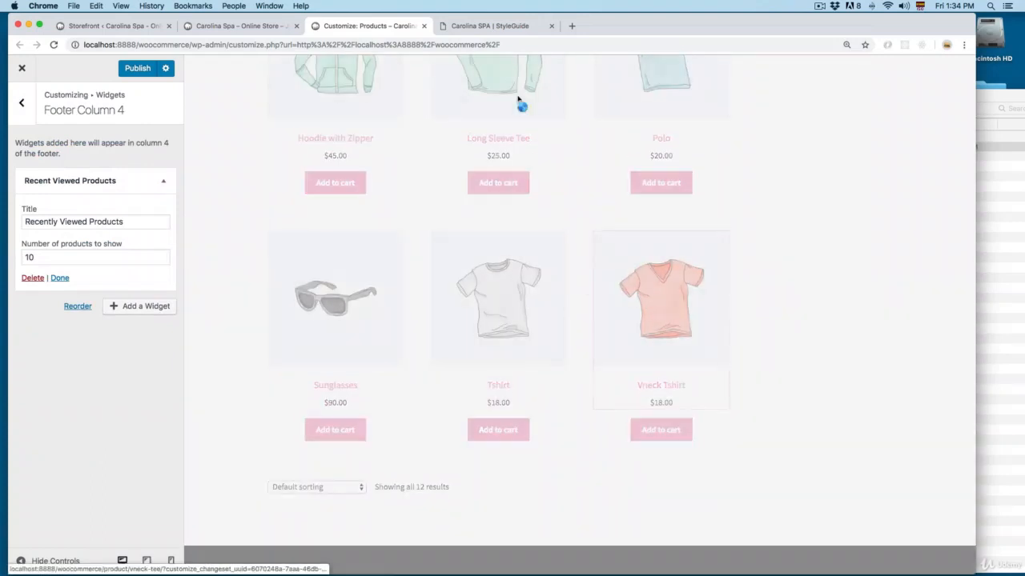
scroll(581, 319, "down", 15)
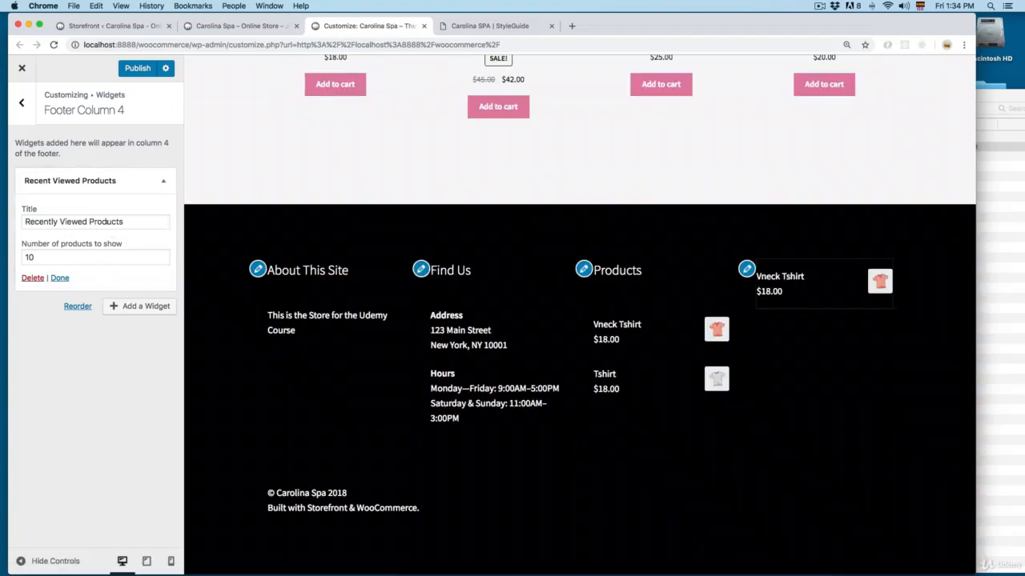
Step: Set the recently viewed widget to show 3 products, publish the changes and return to the main customizer sections
double_click(54, 252)
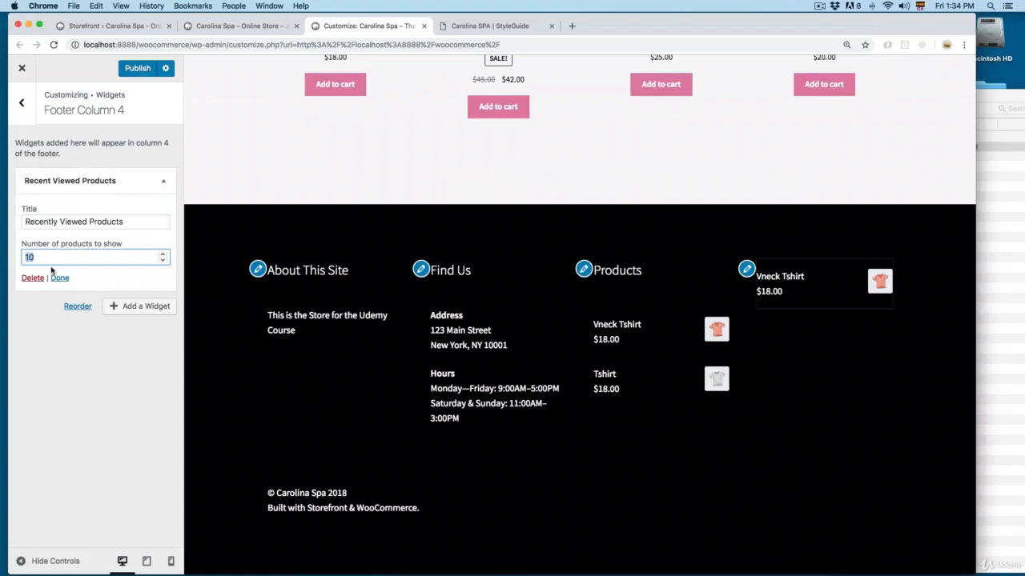
left_click(138, 68)
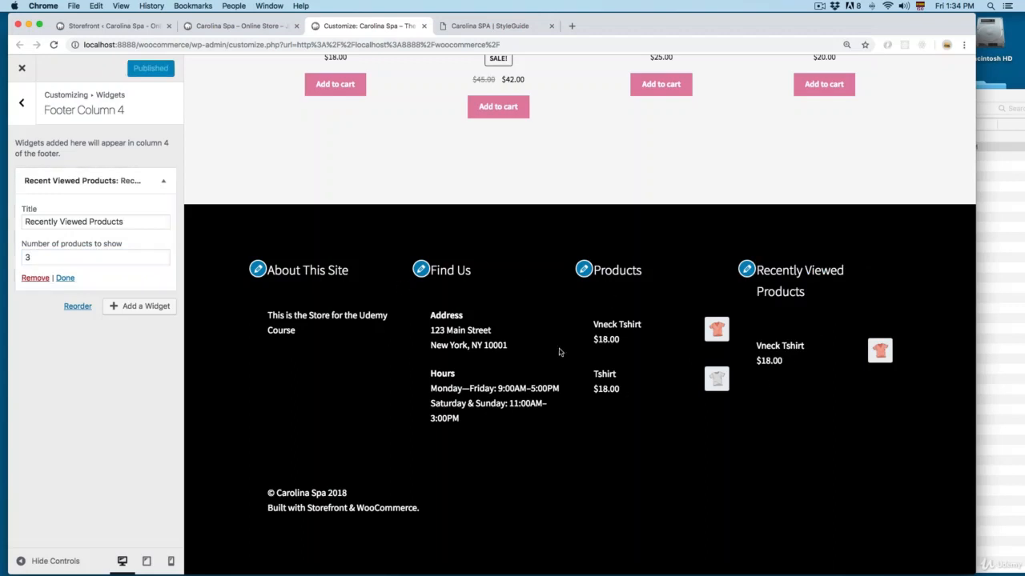
left_click(22, 111)
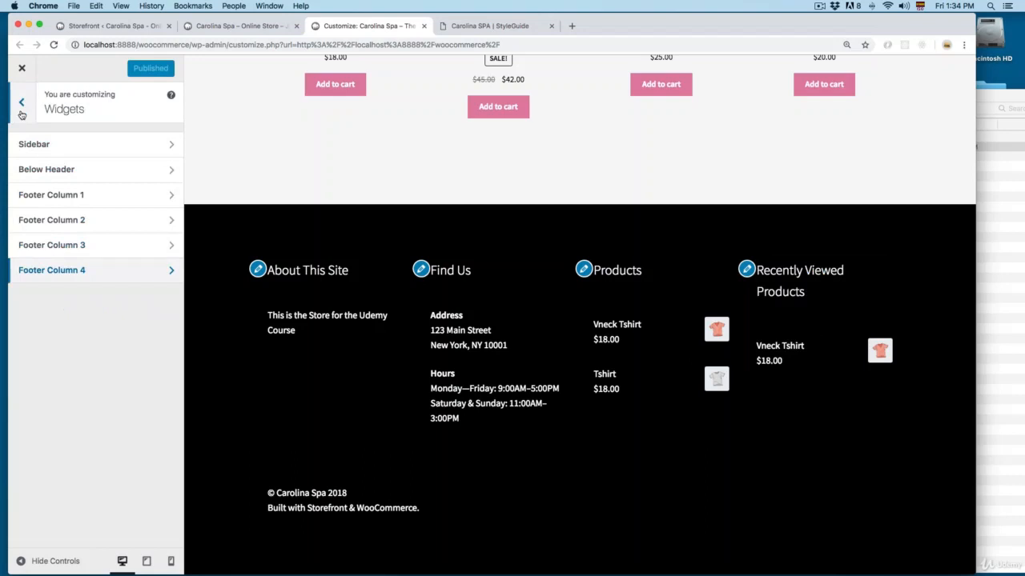
left_click(22, 110)
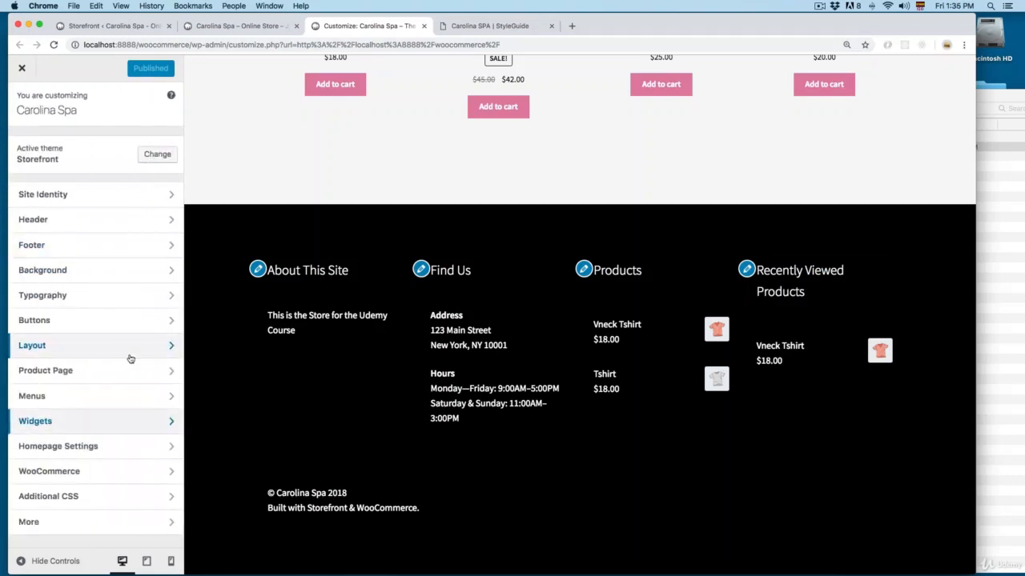
Step: Check which pages are assigned as Homepage and Posts page in the Homepage Settings, and return to the main sections
left_click(83, 450)
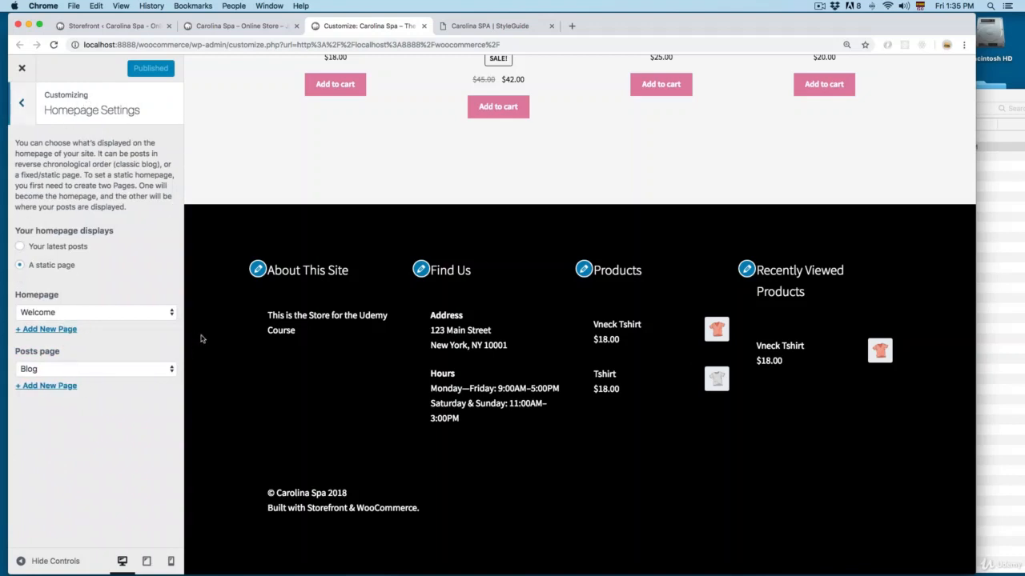
left_click(36, 312)
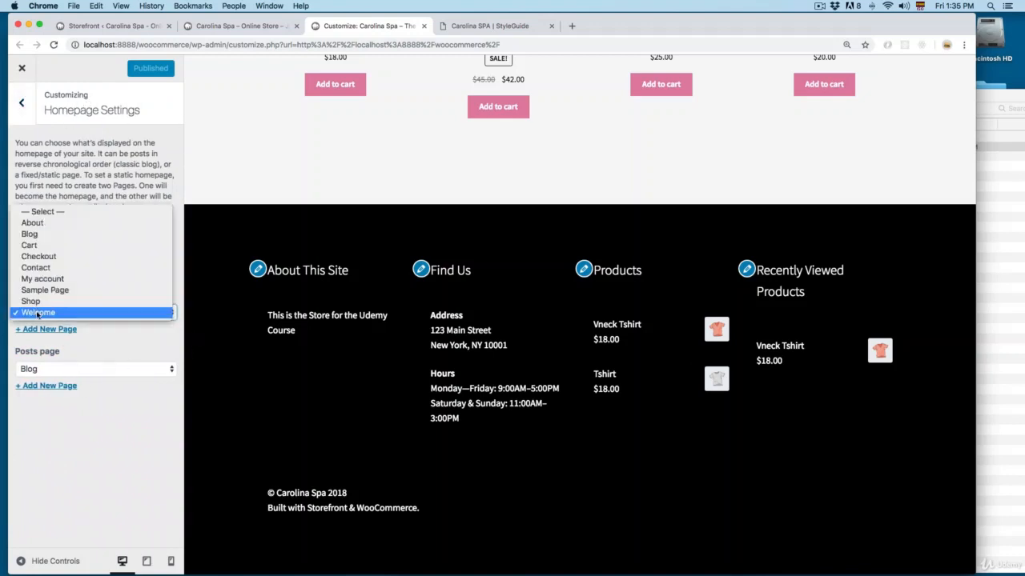
left_click(92, 369)
left_click(85, 370)
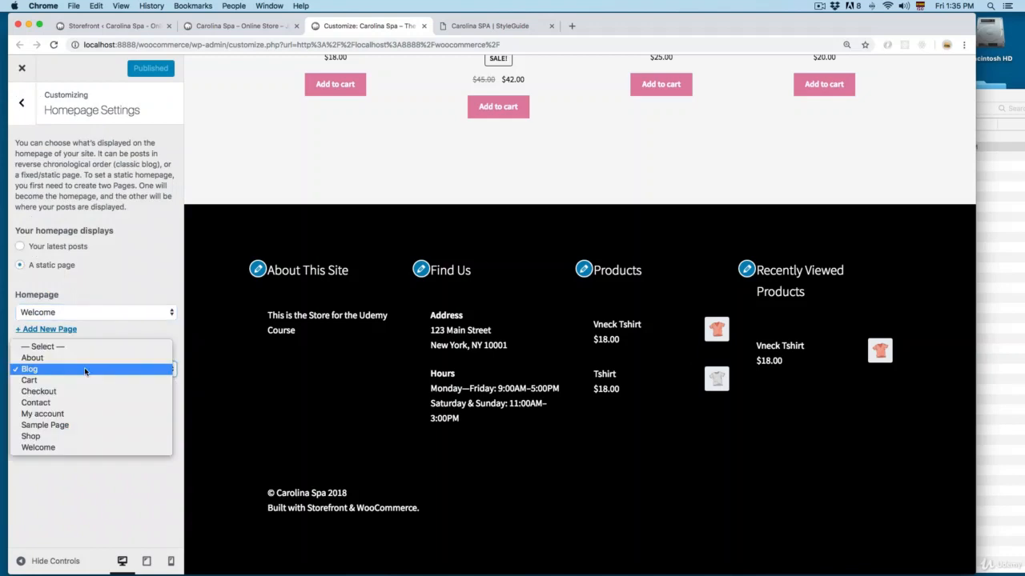
left_click(56, 370)
left_click(22, 103)
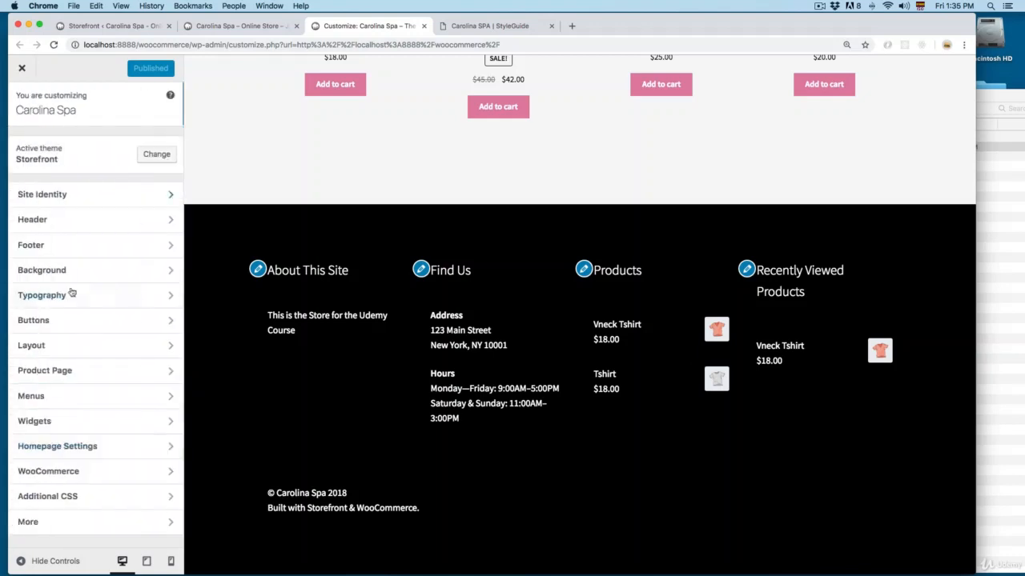
Step: Replace the WooCommerce store notice with "Use the Coupon: 20OFF to receive 20% off in your Cart Totals" and enable it
left_click(77, 480)
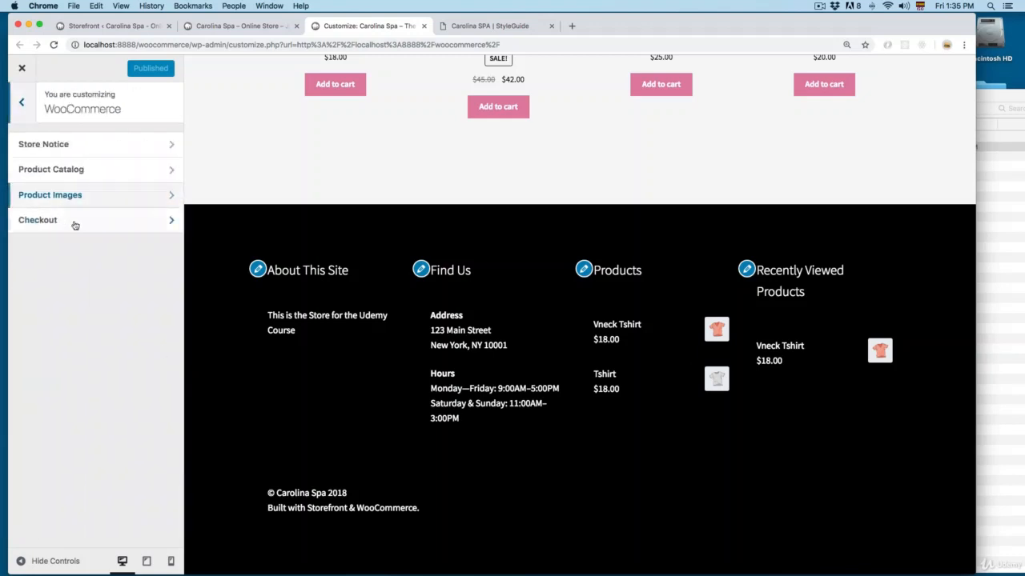
left_click(40, 149)
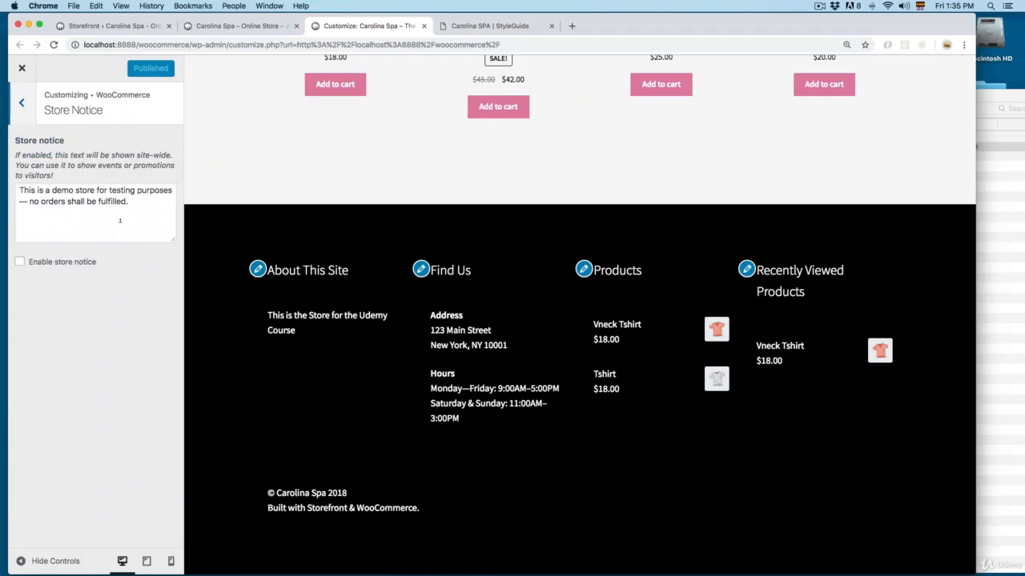
left_click_drag(130, 202, 3, 184)
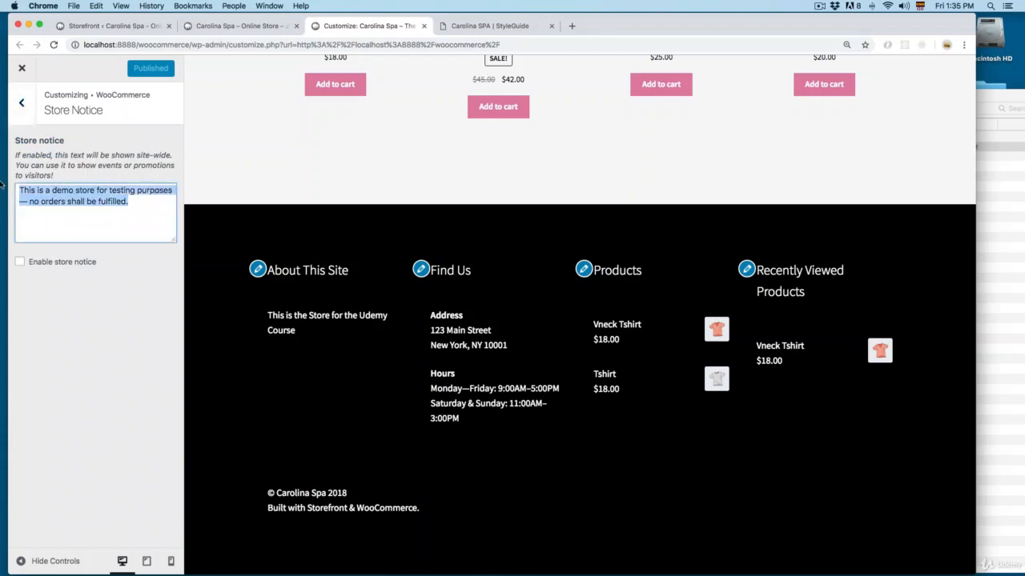
type("Use")
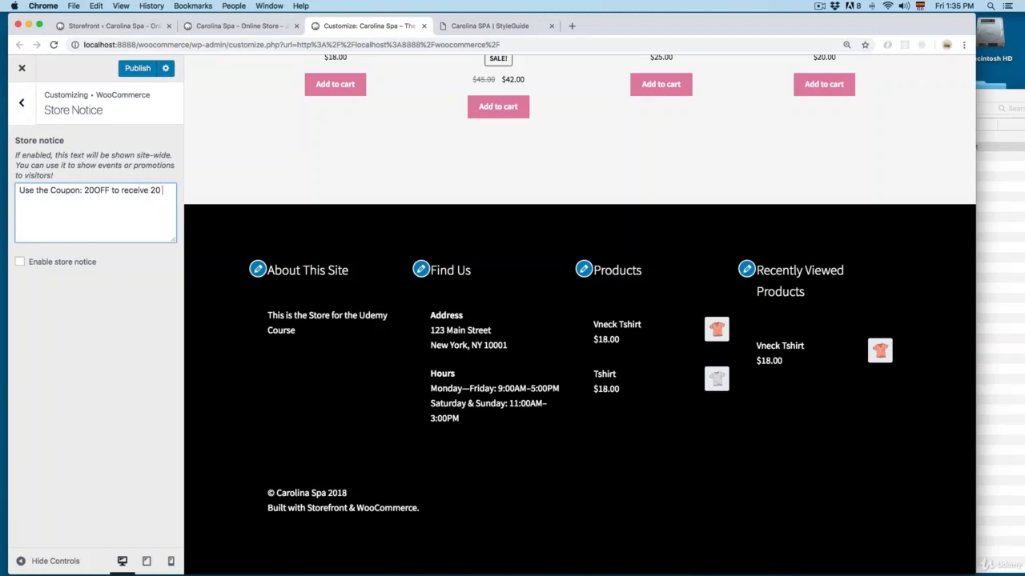
type("ff!")
type("% off in your Cart Totals")
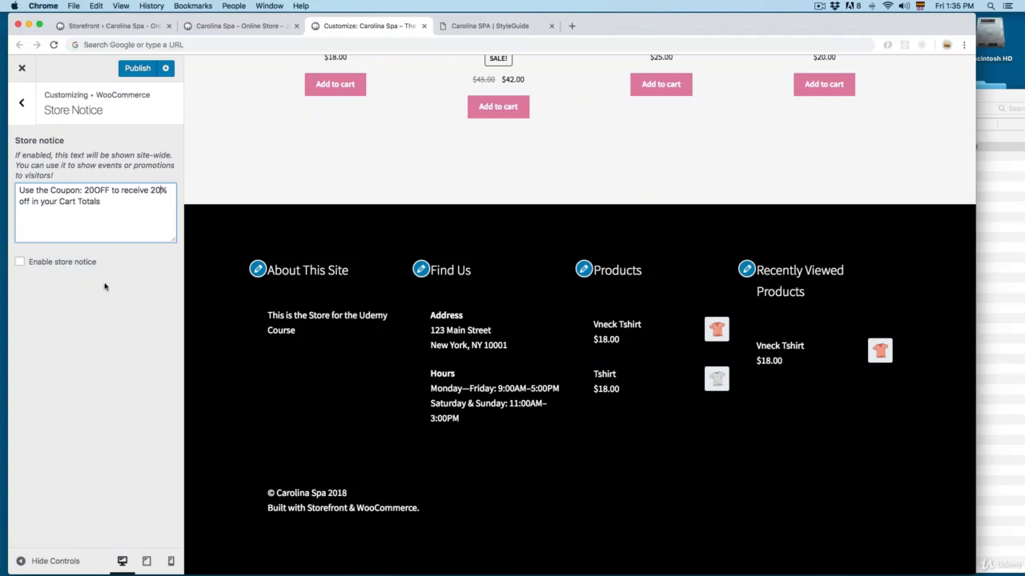
left_click(19, 262)
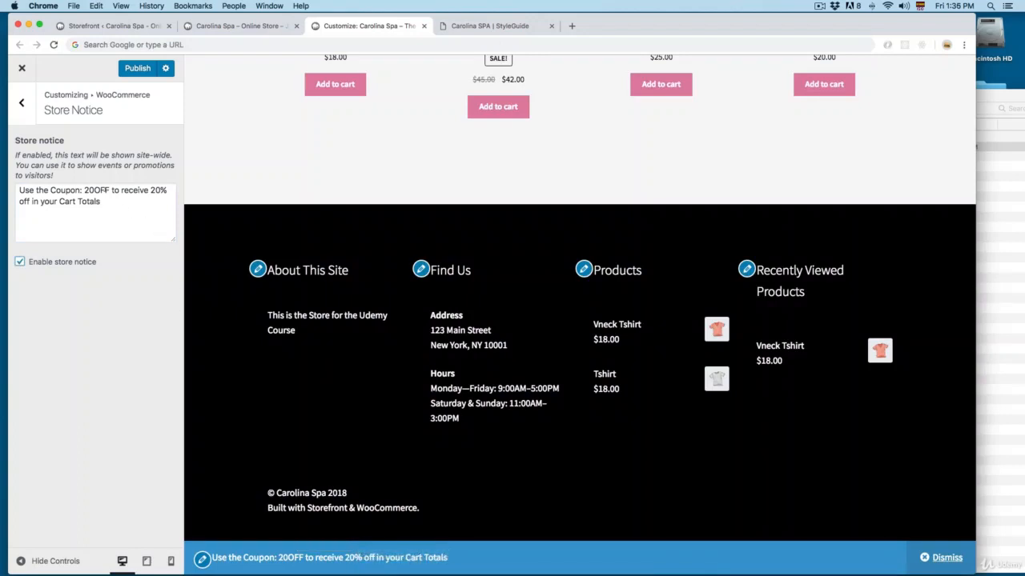
Step: Change the coupon code in the store notice to OFF20, check the notice in the preview and leave its settings
left_click(94, 189)
key("BackSpace")
key("BackSpace")
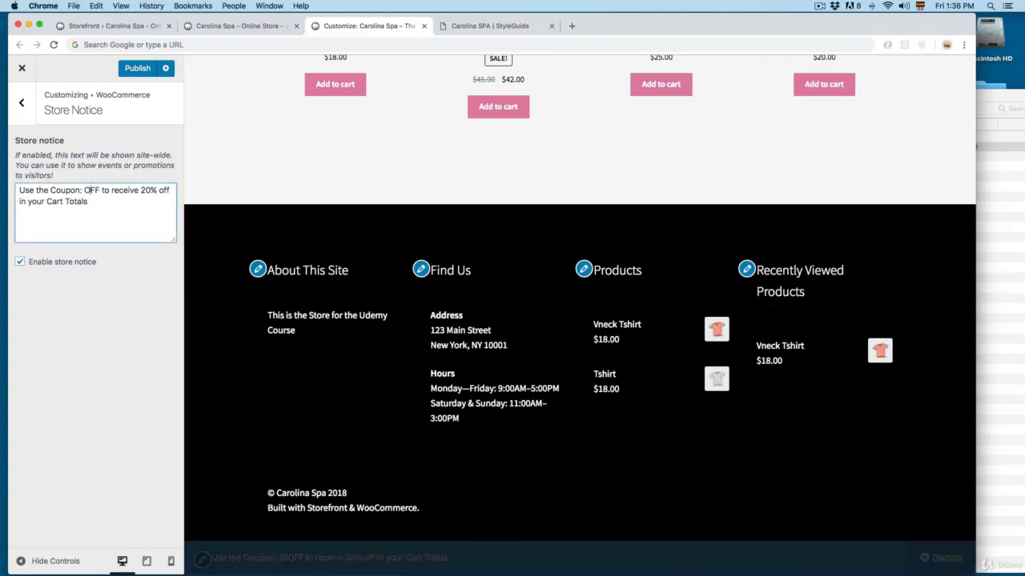
type("20")
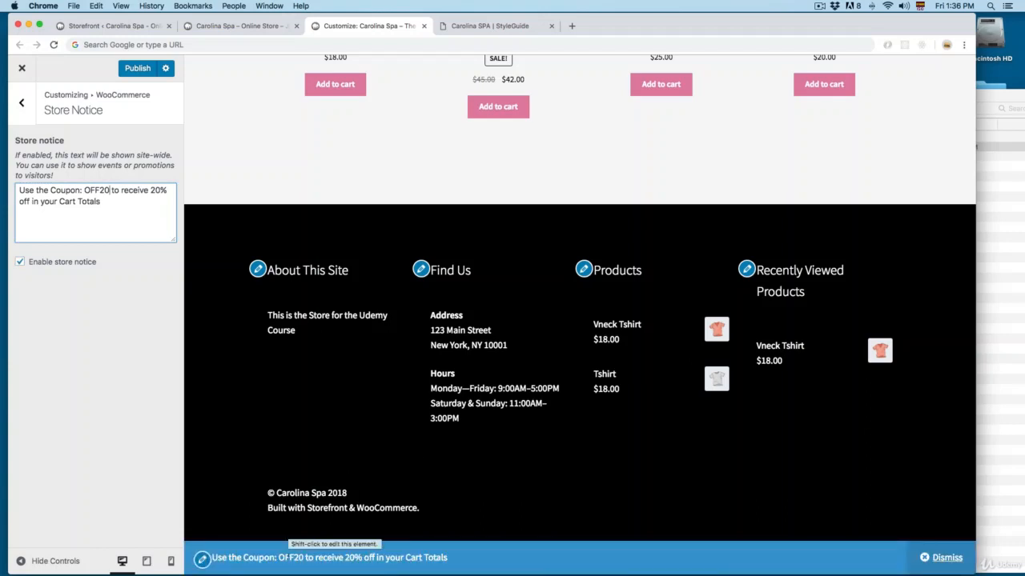
left_click_drag(236, 557, 448, 561)
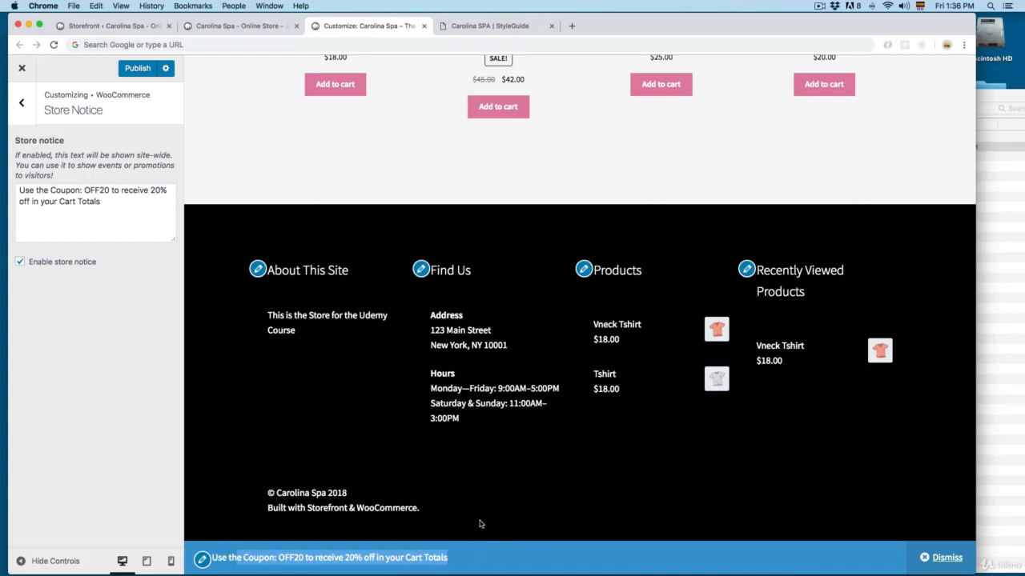
left_click(22, 102)
Step: Try 2 products per row in the WooCommerce Product Catalog settings
left_click(84, 169)
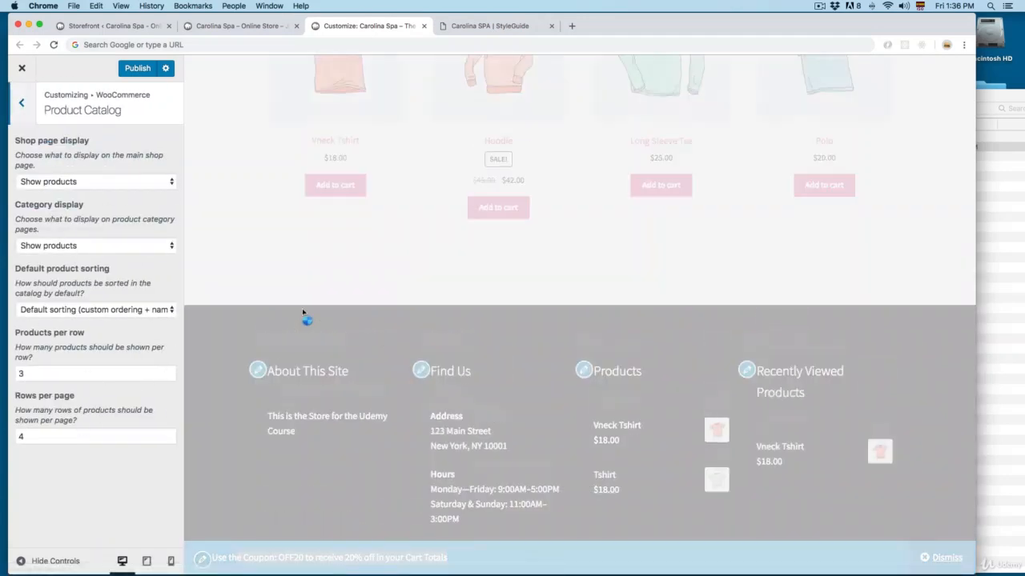
scroll(304, 259, "up", 5)
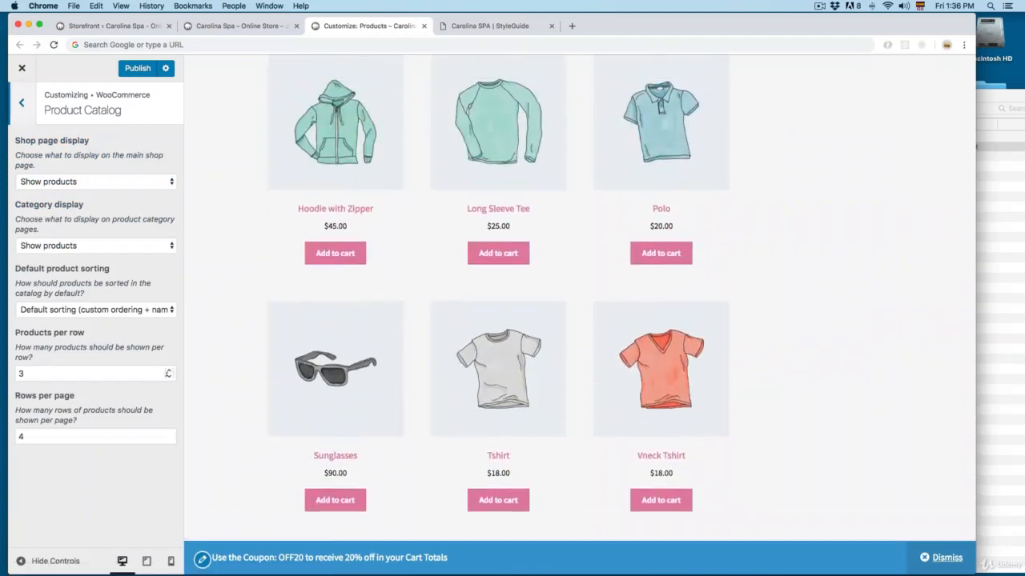
left_click(168, 378)
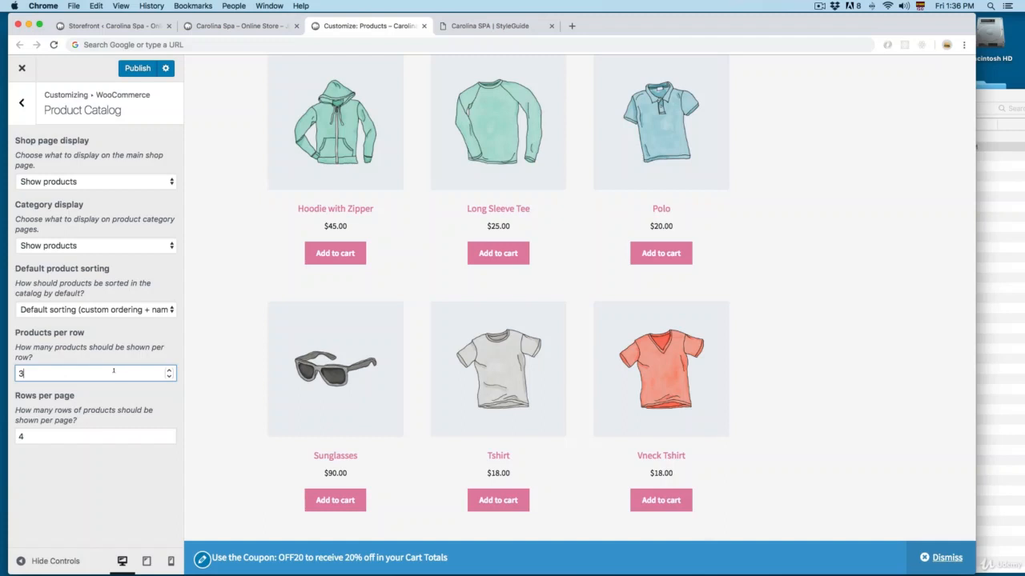
key("BackSpace")
type("2")
key("Tab")
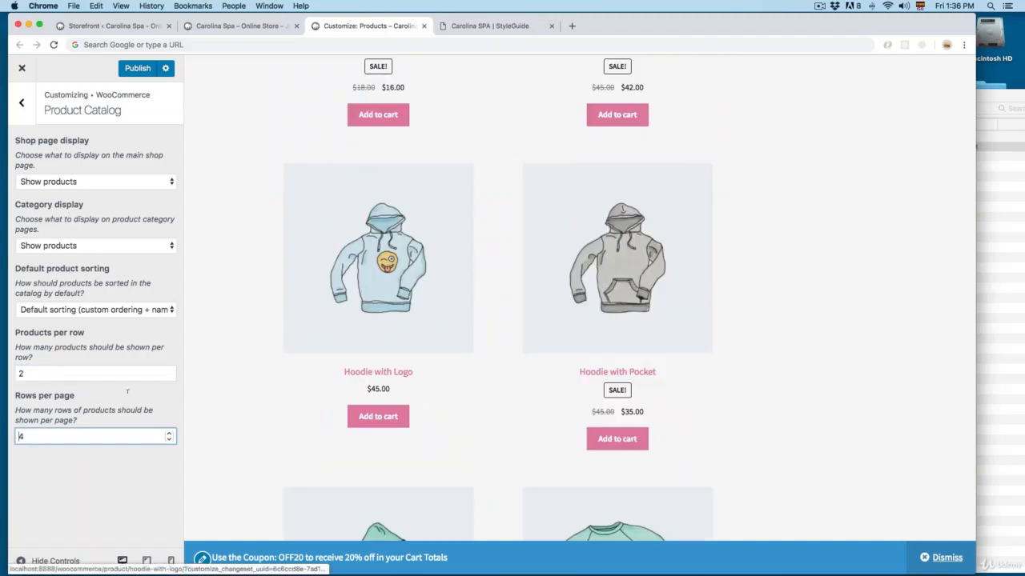
Step: Try 4 products per row in the Product Catalog and examine the shop grid in the preview
left_click(167, 373)
key("BackSpace")
type("4")
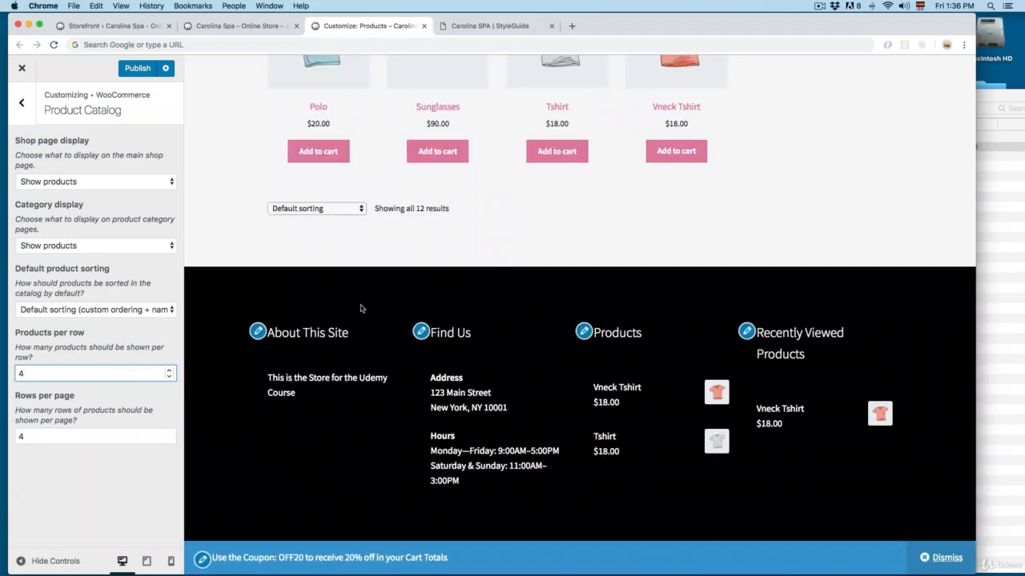
scroll(360, 308, "up", 10)
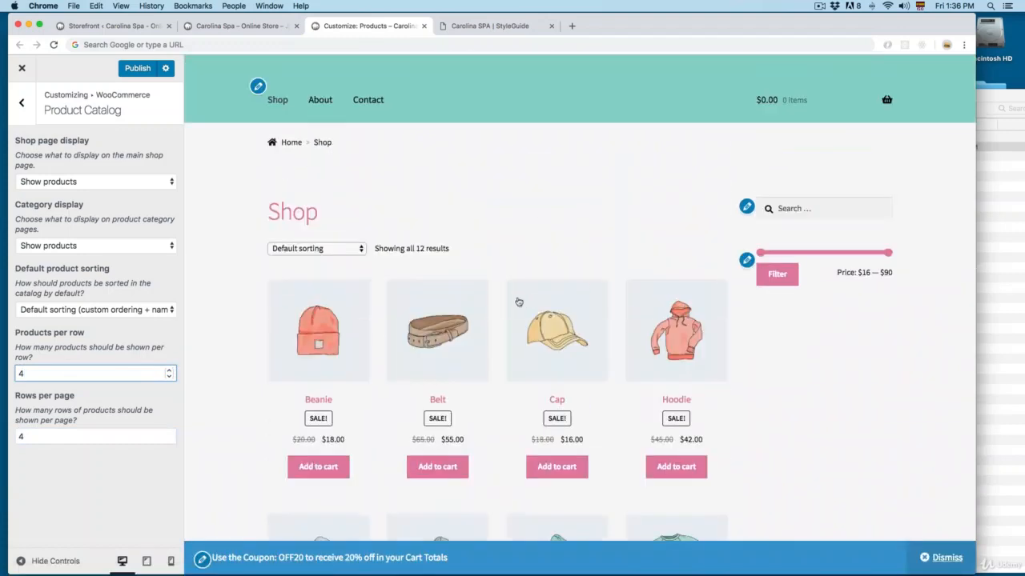
scroll(519, 302, "down", 2)
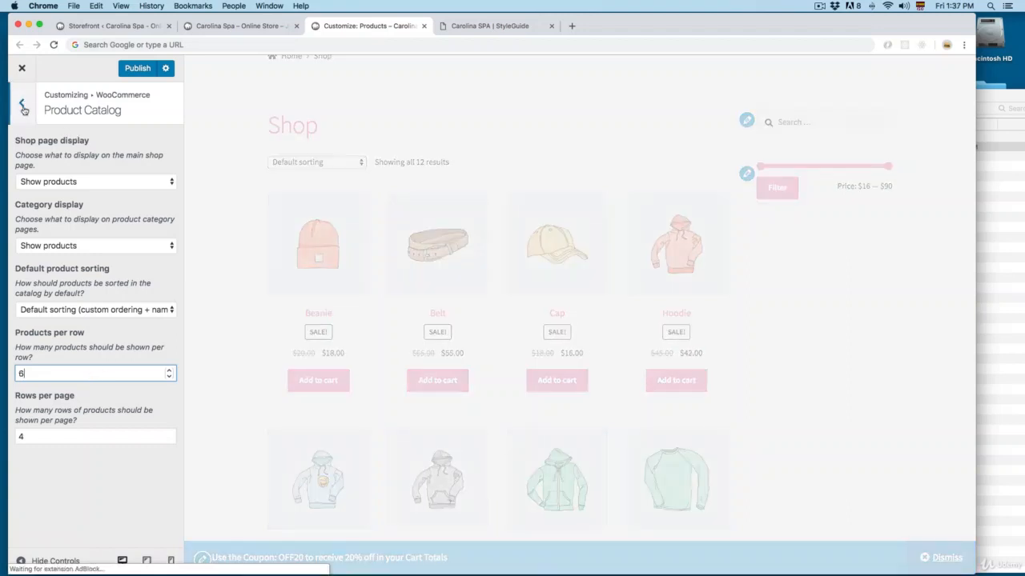
Step: Set the Product Catalog to 3 products per row and return to the WooCommerce sections
key("BackSpace")
type("3")
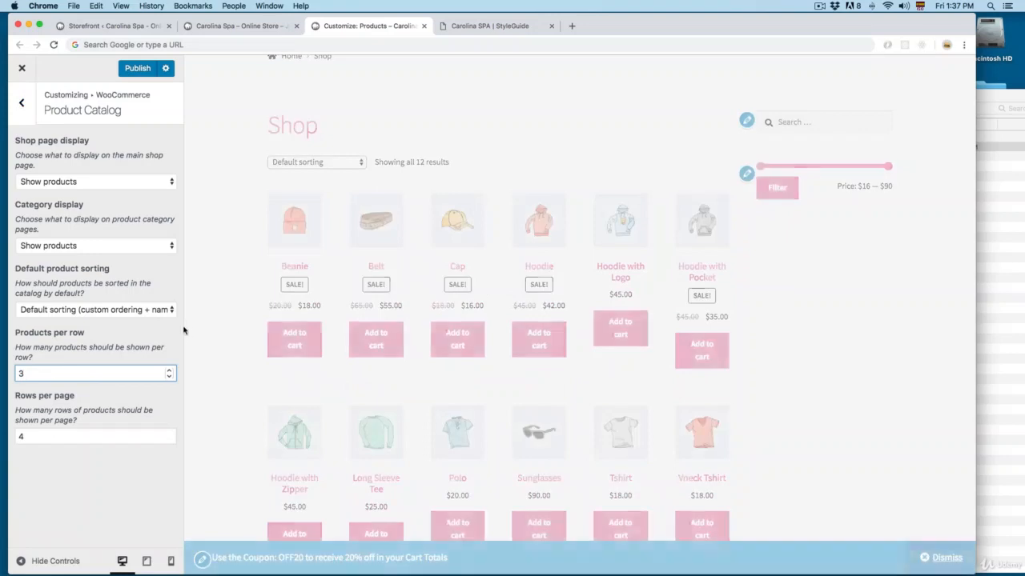
left_click(202, 317)
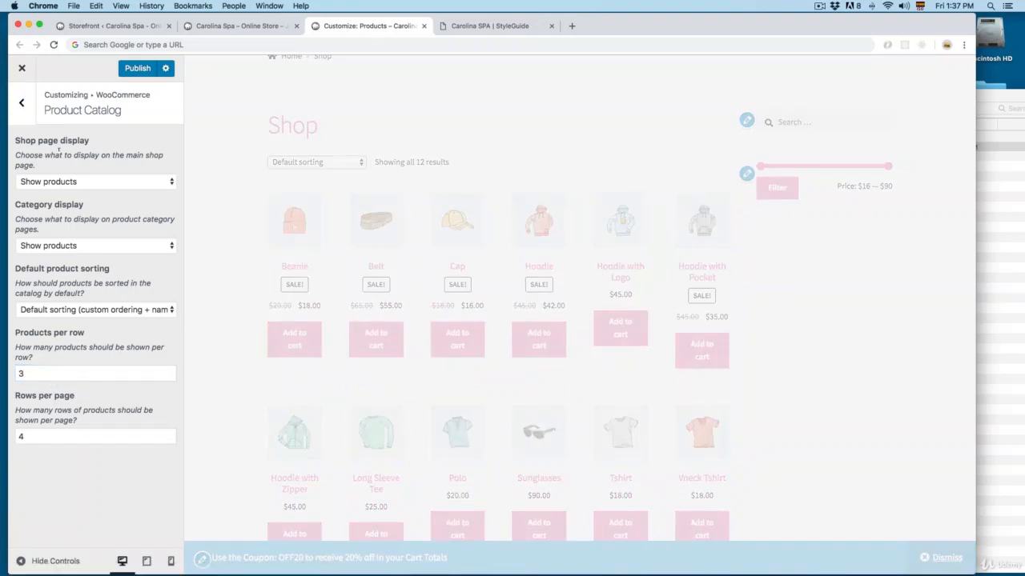
left_click(22, 102)
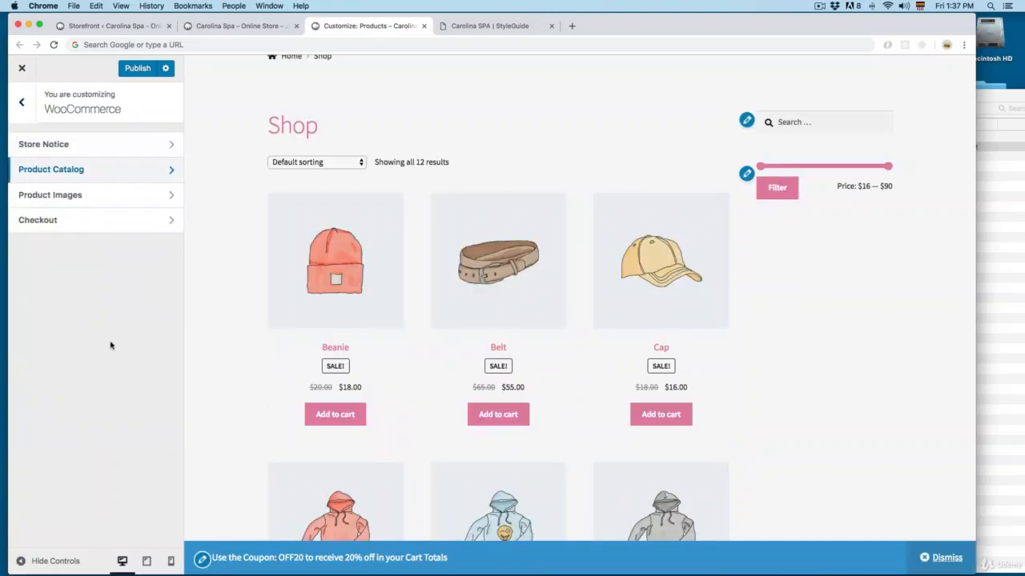
Step: Check the WooCommerce Product Images section, open the Checkout settings and examine the company name field in the preview
left_click(76, 196)
left_click(29, 120)
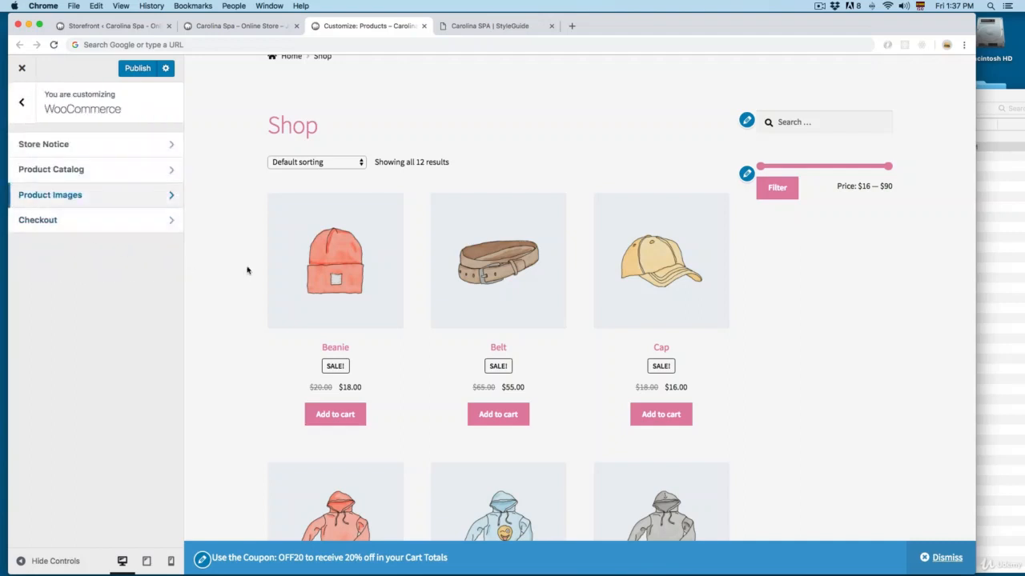
left_click(46, 222)
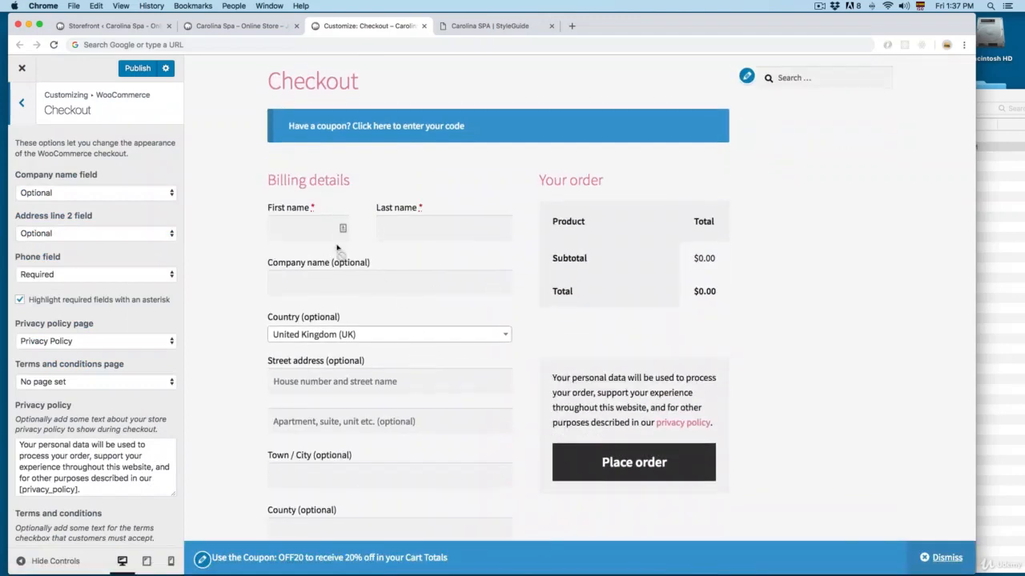
left_click_drag(285, 267, 339, 267)
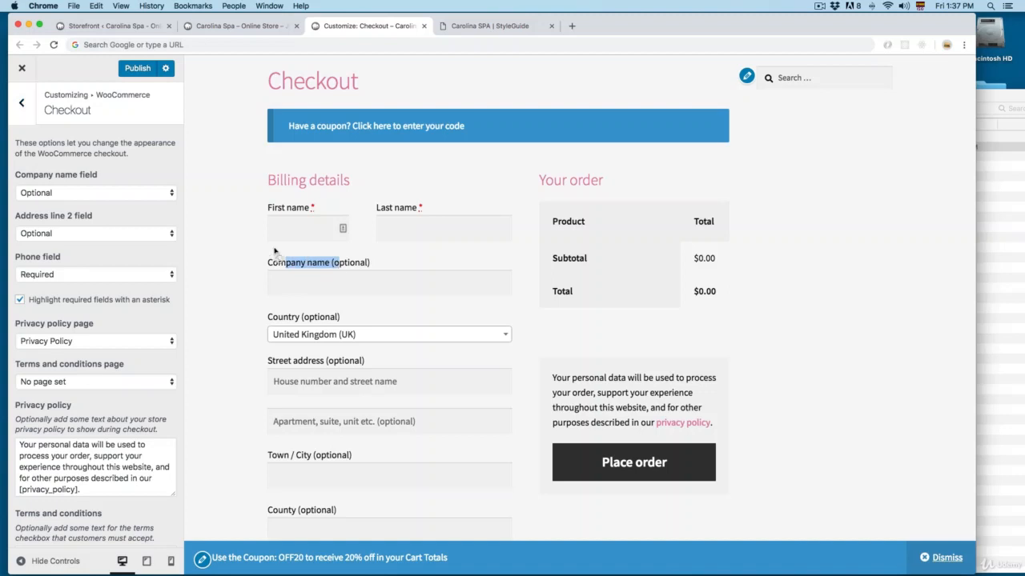
Step: Try the checkout's Company name field as Hidden and set it to Required
left_click(67, 193)
left_click(63, 179)
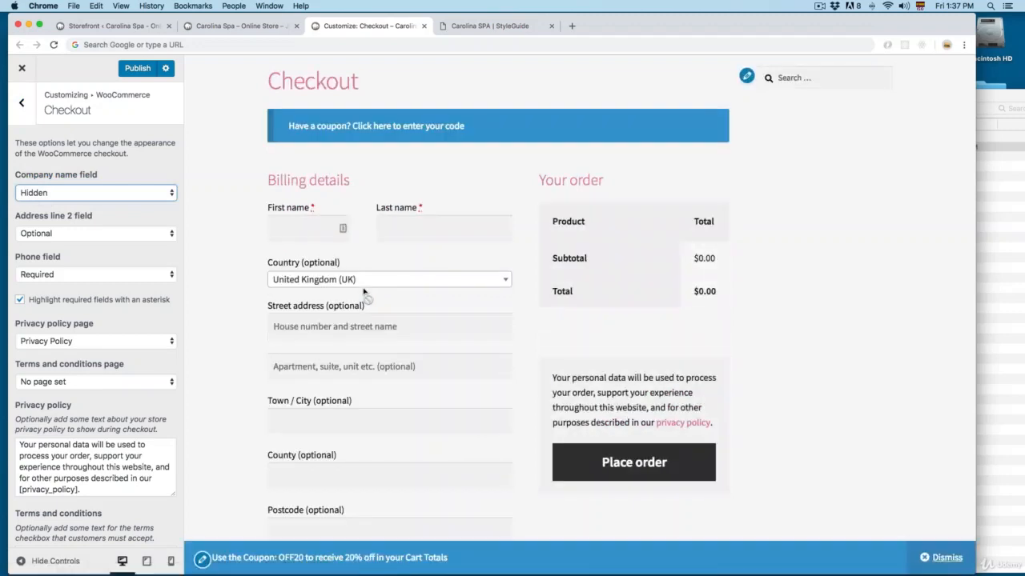
left_click(132, 193)
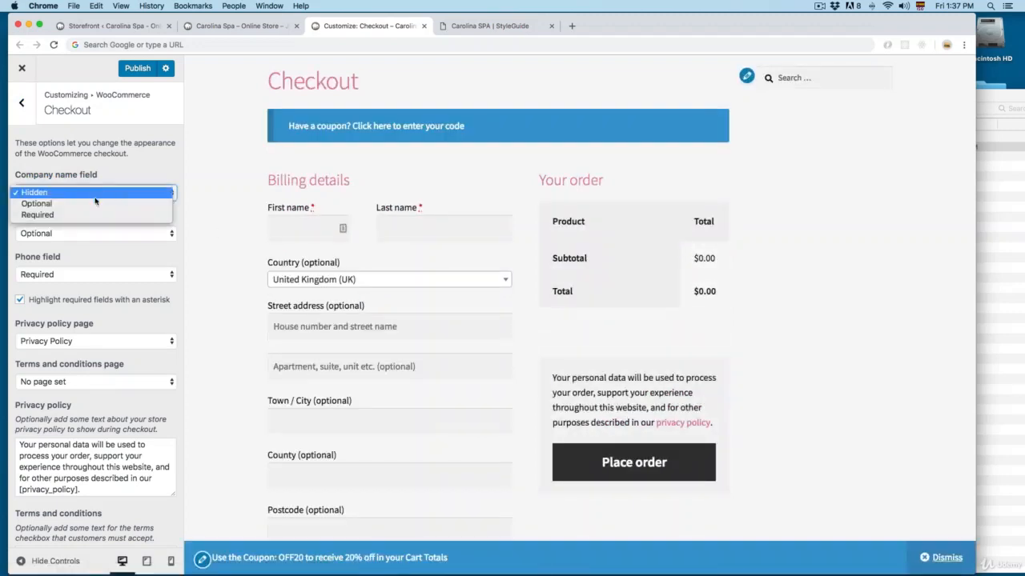
left_click(60, 216)
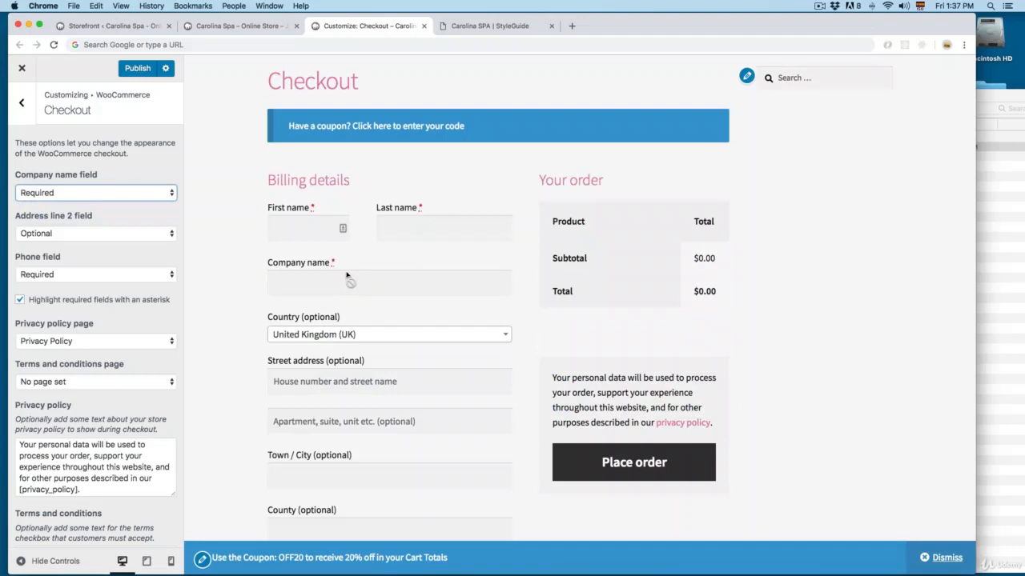
scroll(67, 236, "down", 1)
scroll(70, 256, "up", 1)
scroll(77, 288, "down", 1)
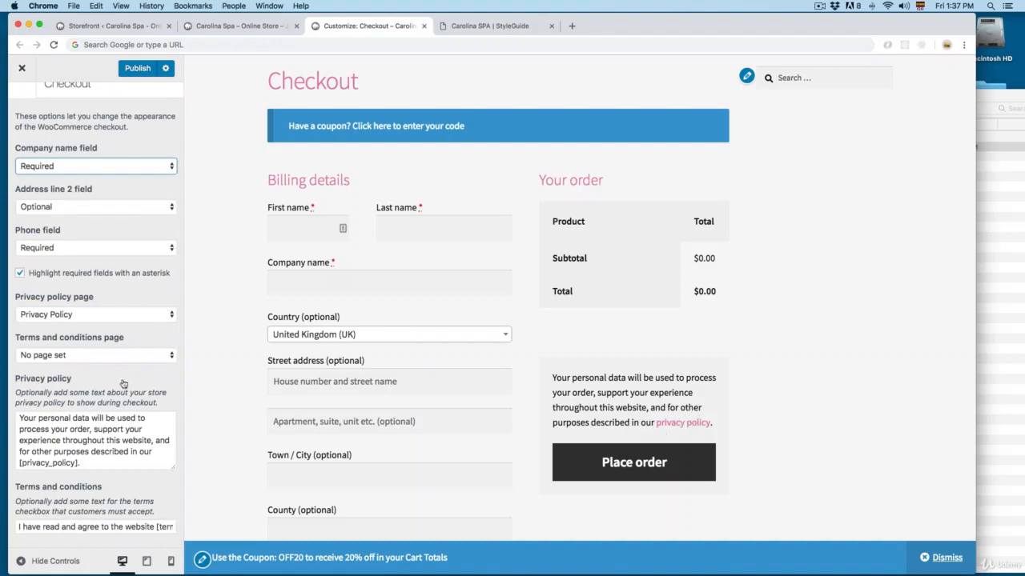
scroll(120, 283, "up", 1)
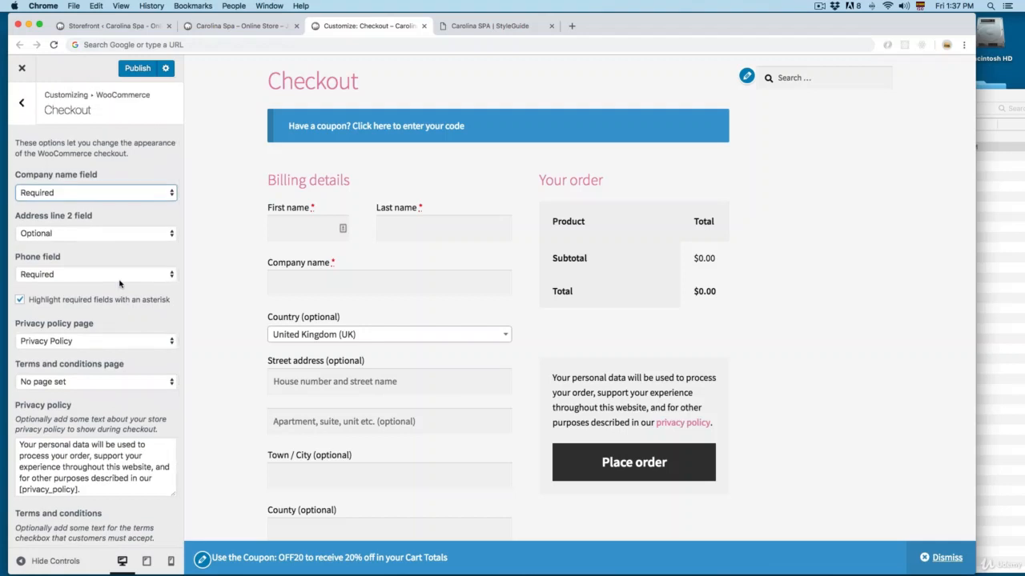
Step: Leave the WooCommerce settings and look over the customizer's Additional CSS and More sections
left_click(22, 103)
left_click(25, 106)
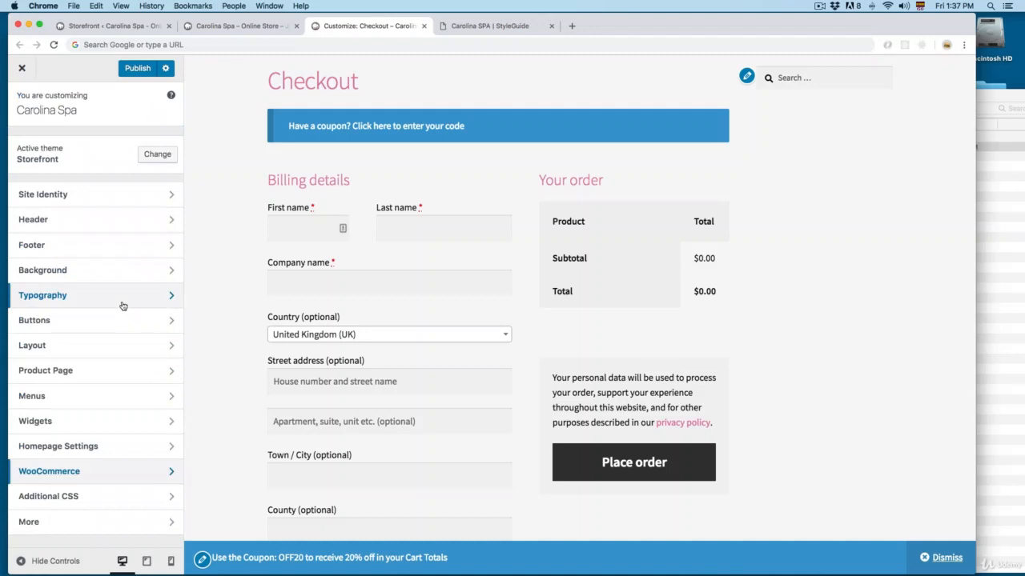
left_click(96, 494)
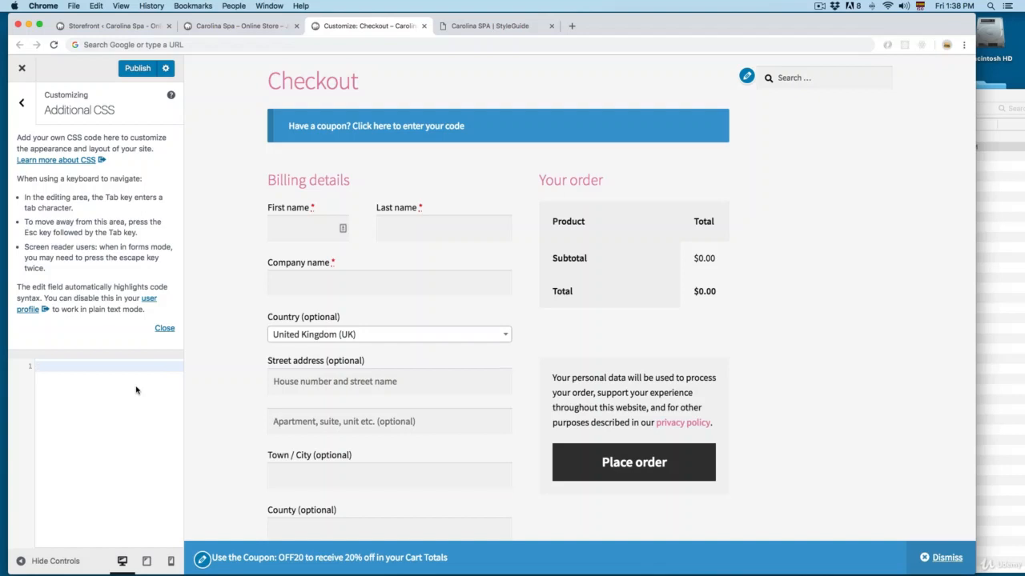
left_click(22, 102)
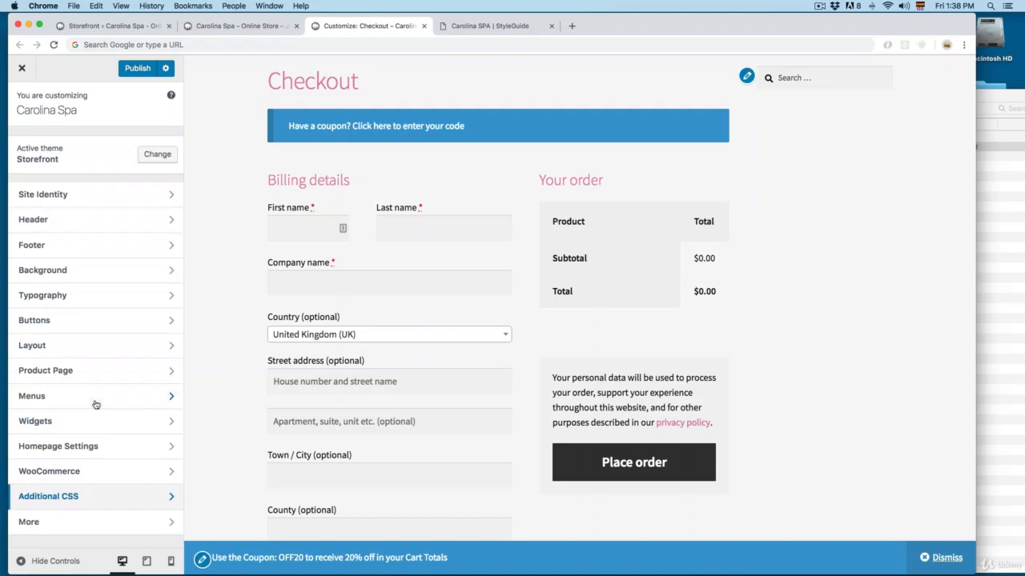
left_click(68, 530)
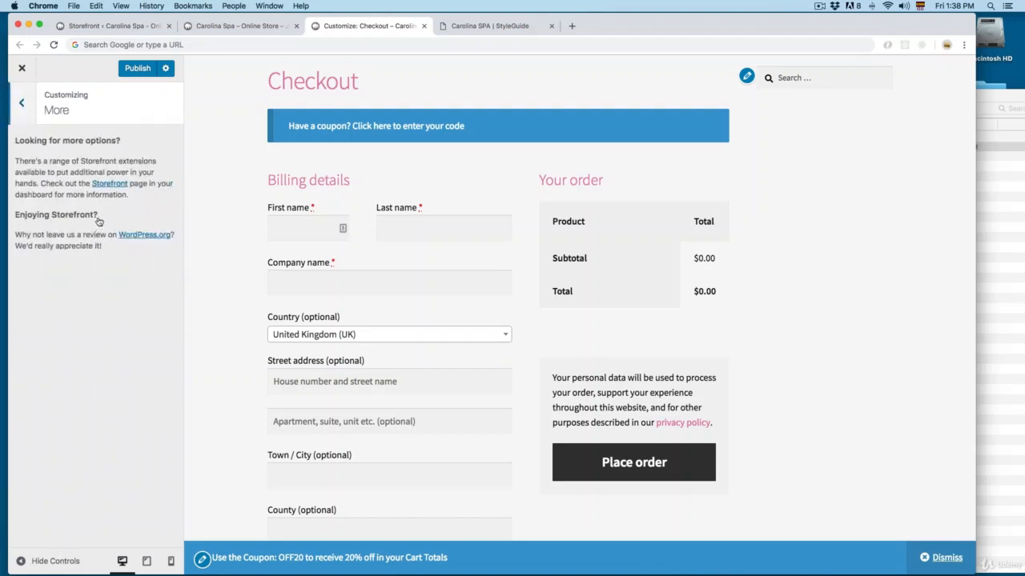
left_click(24, 105)
Step: Publish the theme changes and close the customizer to review the store's homepage
left_click(138, 68)
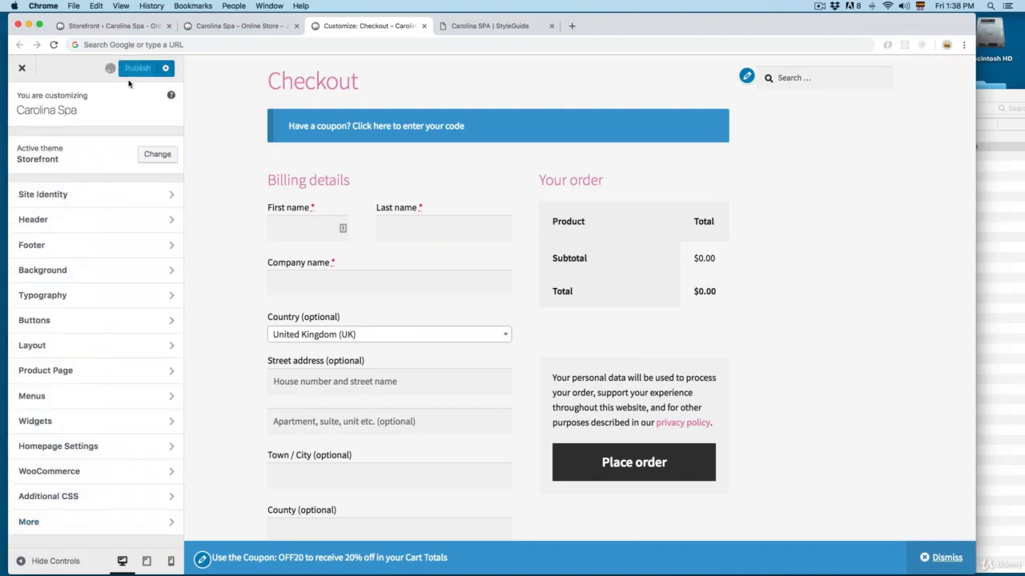
left_click(22, 70)
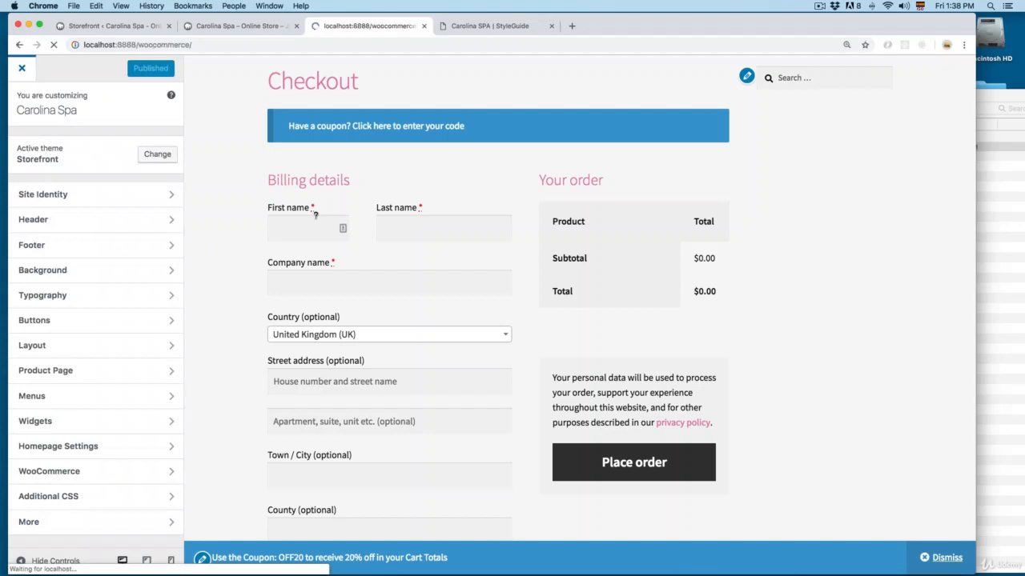
scroll(324, 212, "down", 10)
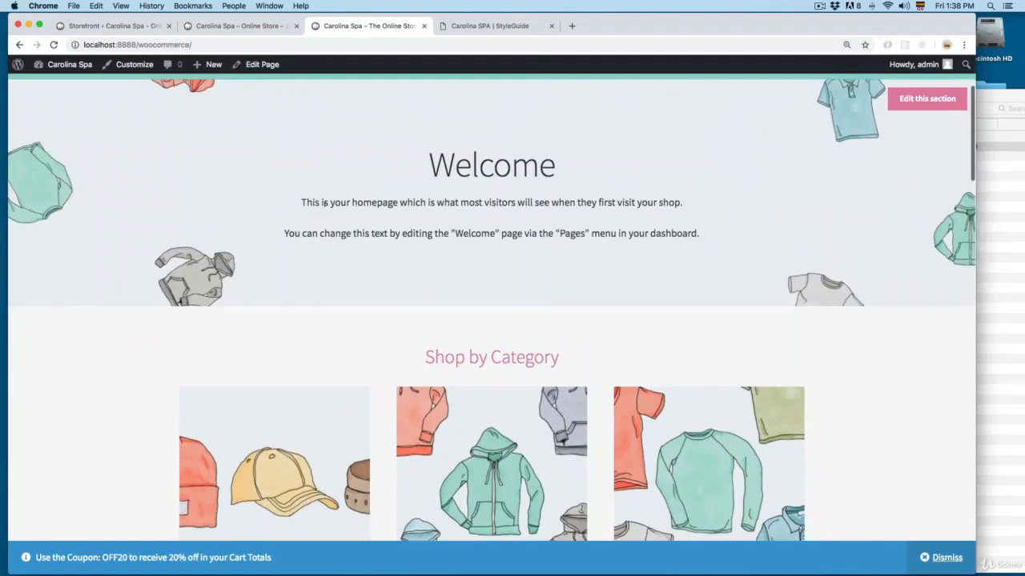
scroll(324, 216, "down", 15)
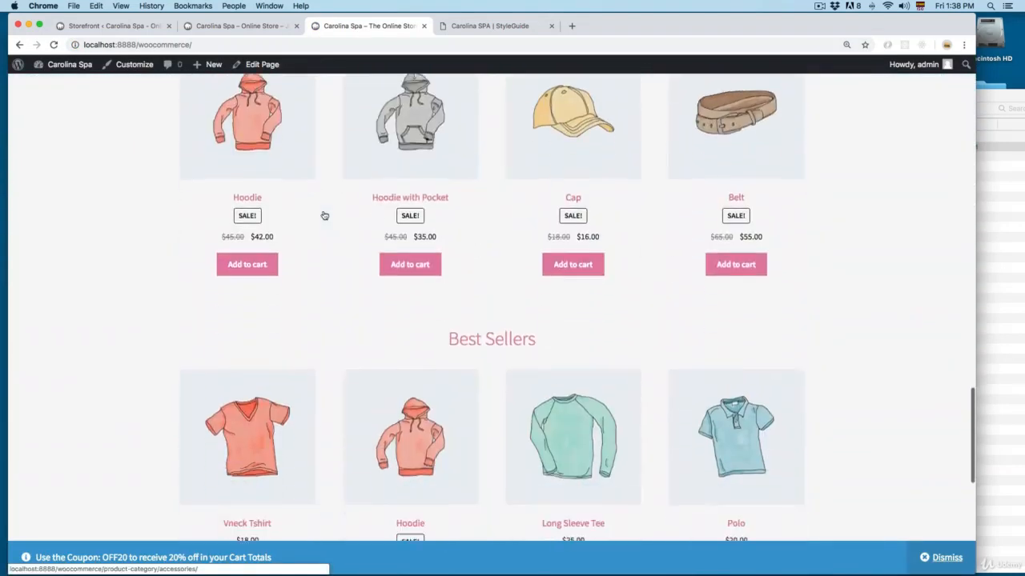
scroll(324, 215, "up", 20)
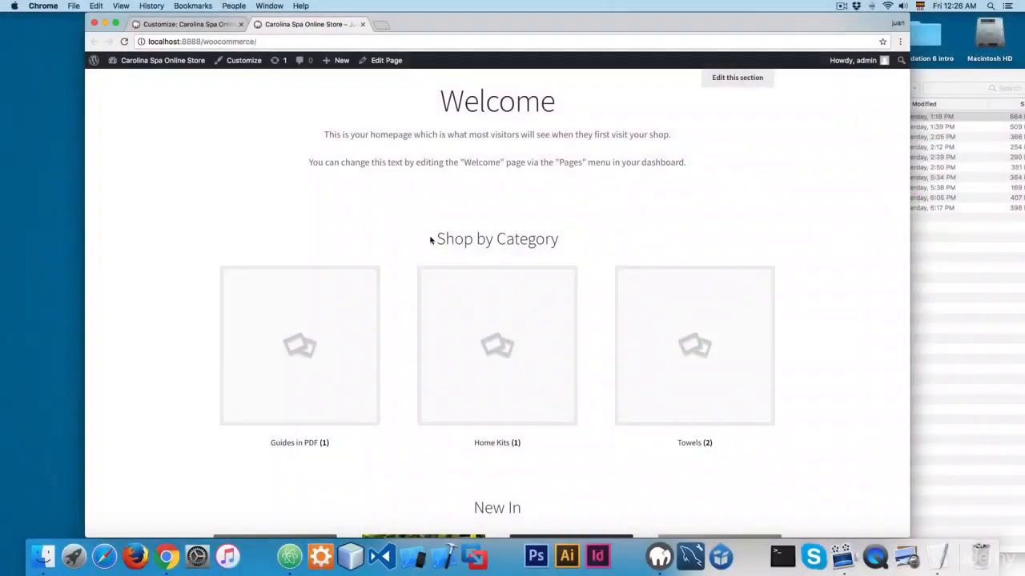
Step: Leave the customizer in the other browser tab and open the product categories page in the WordPress dashboard
left_click_drag(432, 237, 584, 247)
left_click(583, 247)
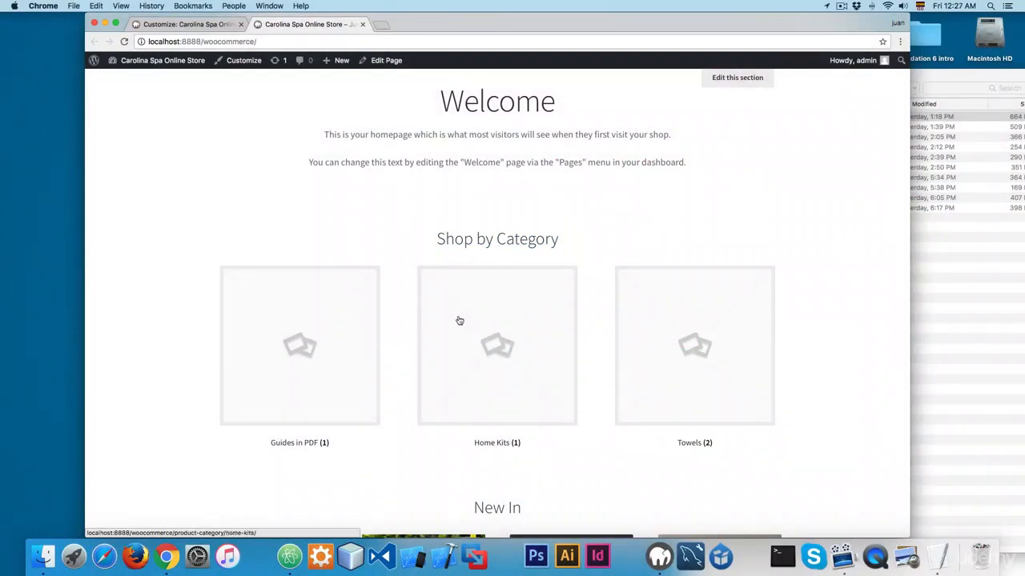
left_click(179, 30)
left_click(97, 64)
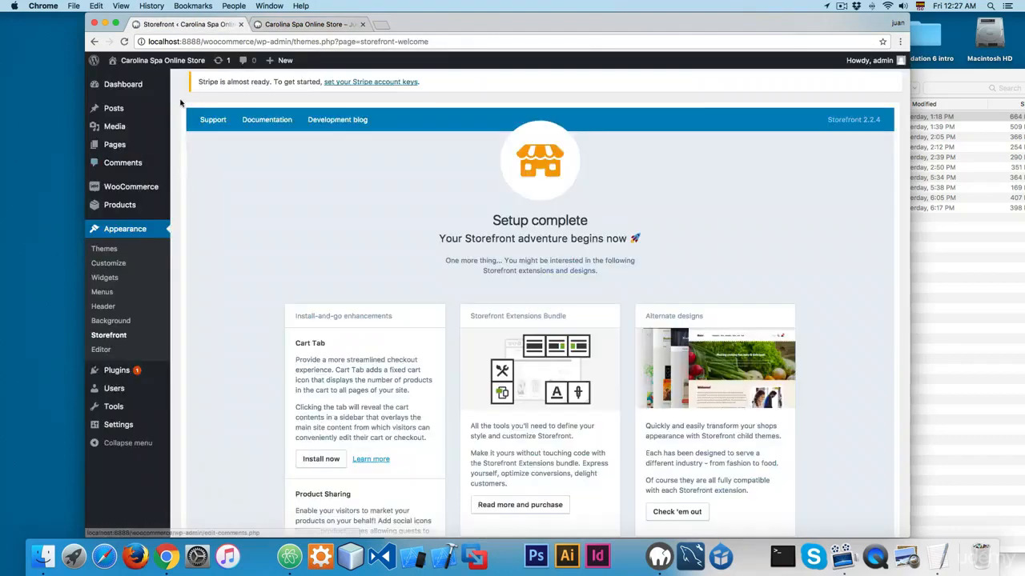
mouse_move(139, 208)
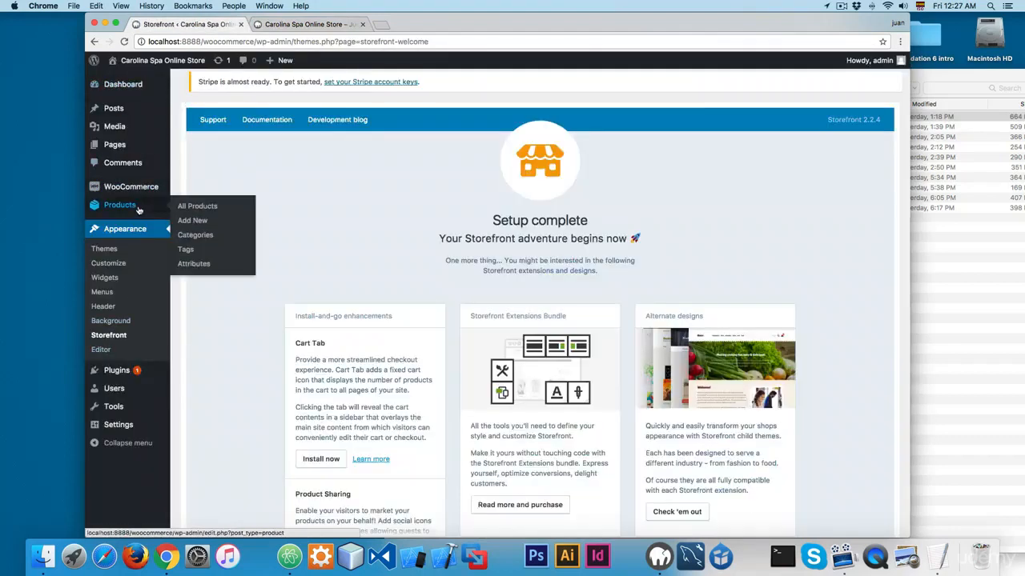
left_click(195, 236)
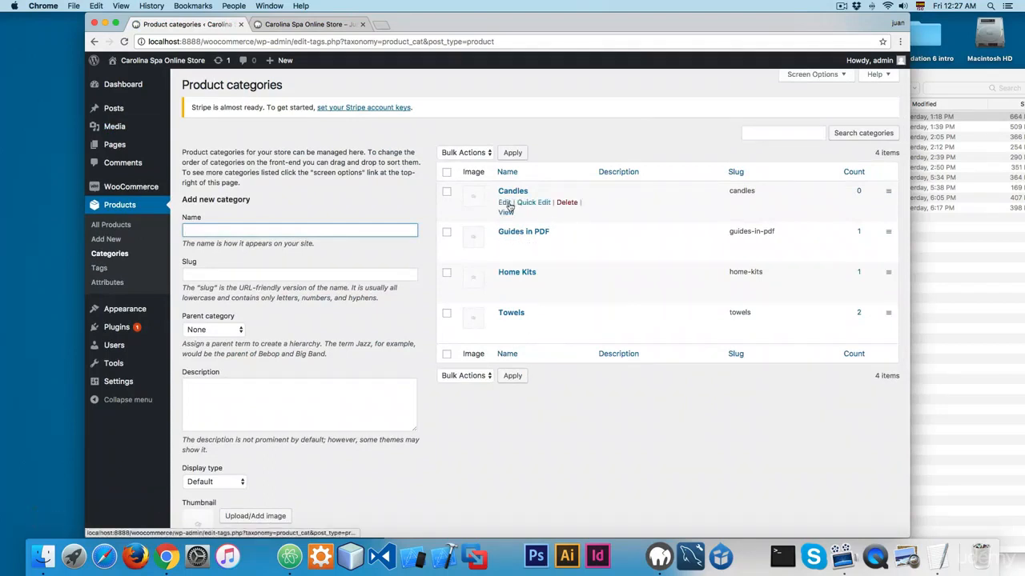
Step: Set 13_guide.jpg from the media library as the Guides in PDF category thumbnail and update the category
left_click(504, 242, "super")
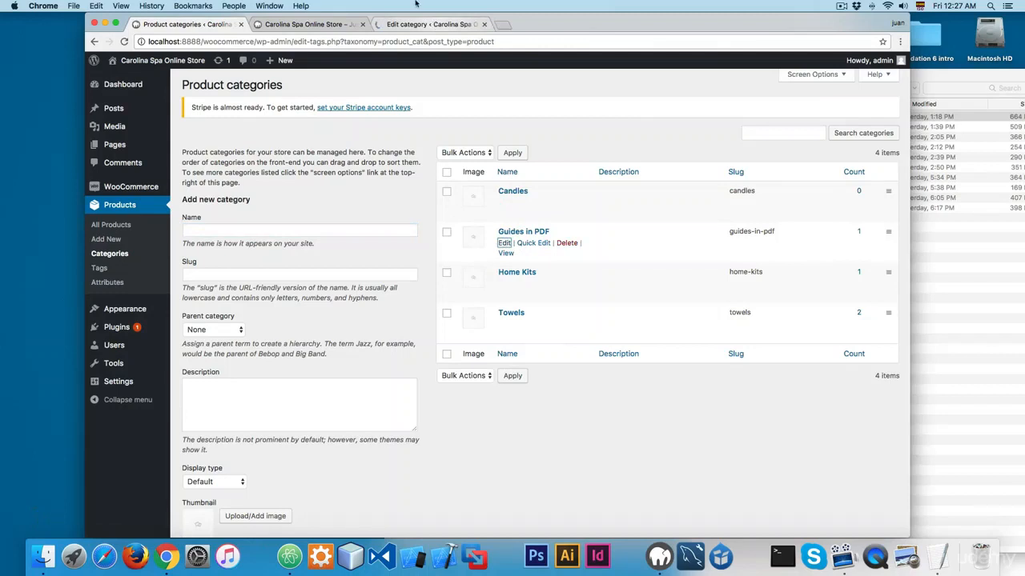
left_click(432, 24)
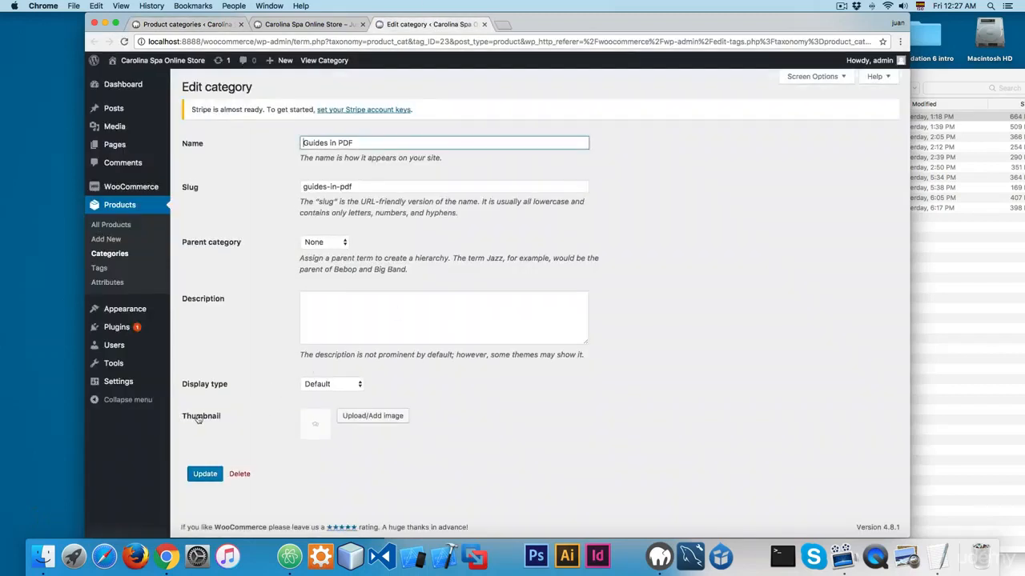
left_click(366, 417)
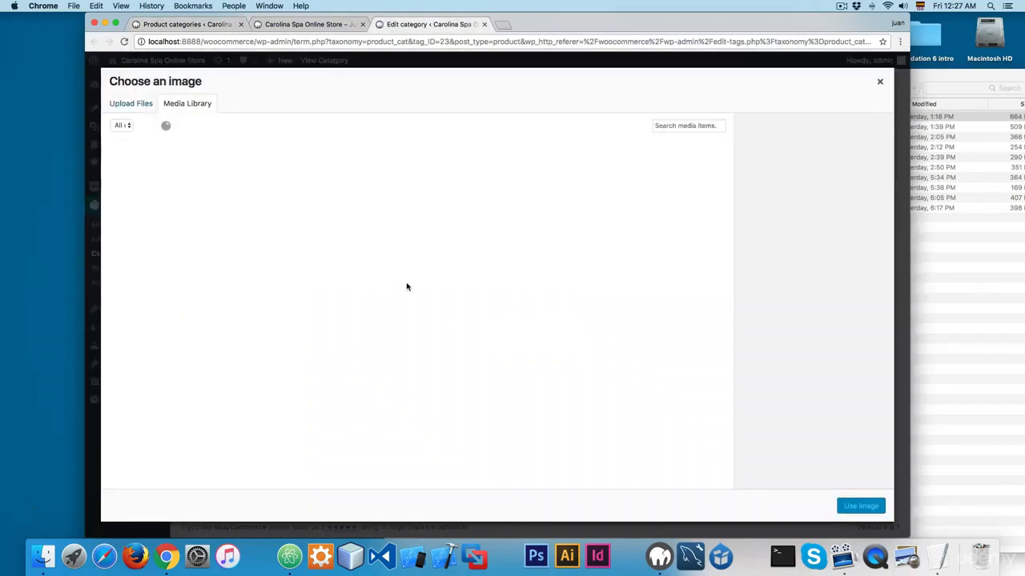
left_click(125, 165)
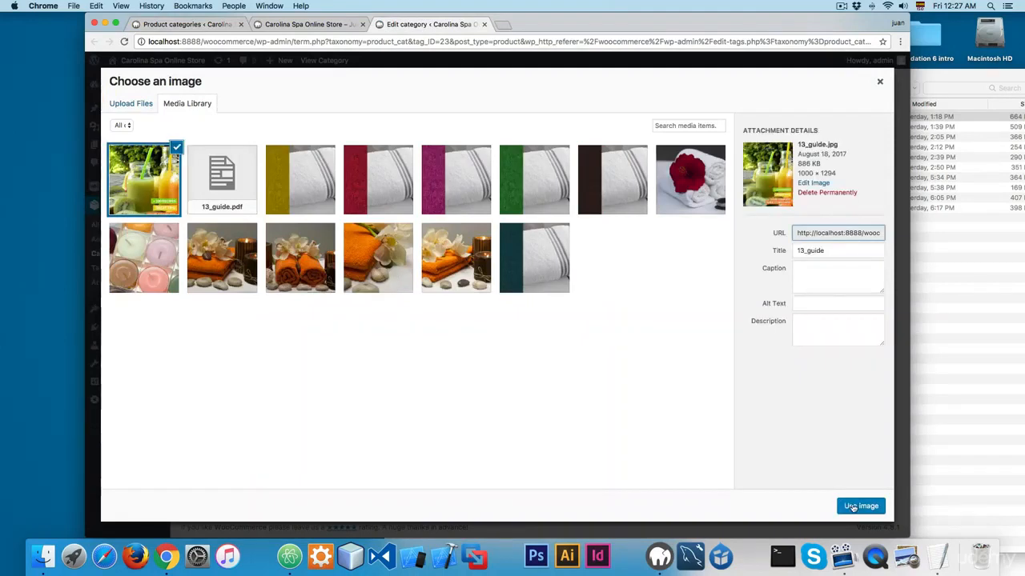
left_click(852, 507)
left_click(213, 474)
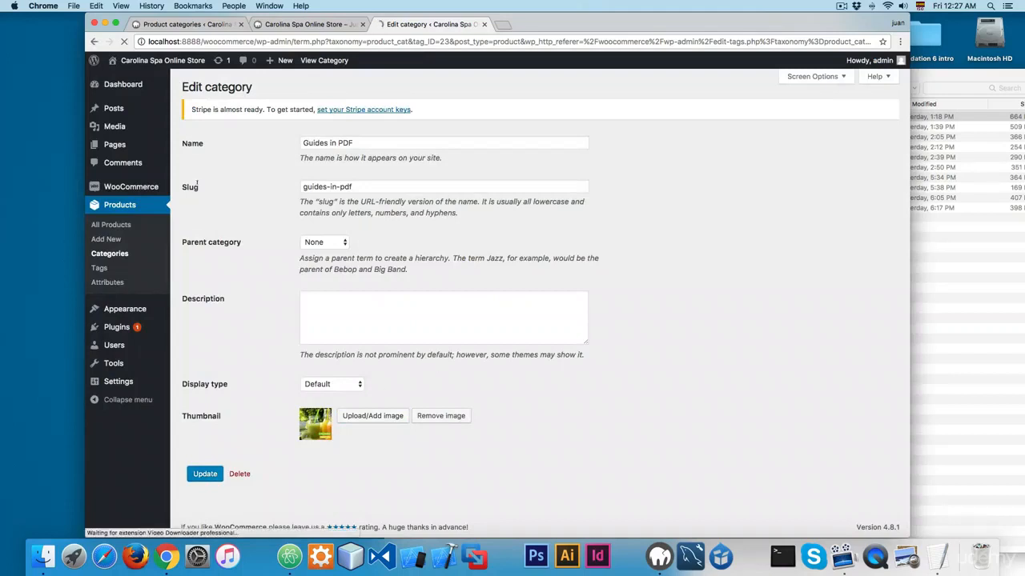
Step: Open the Home Kits category for editing and switch to Finder to open the Products image folder
left_click(122, 256)
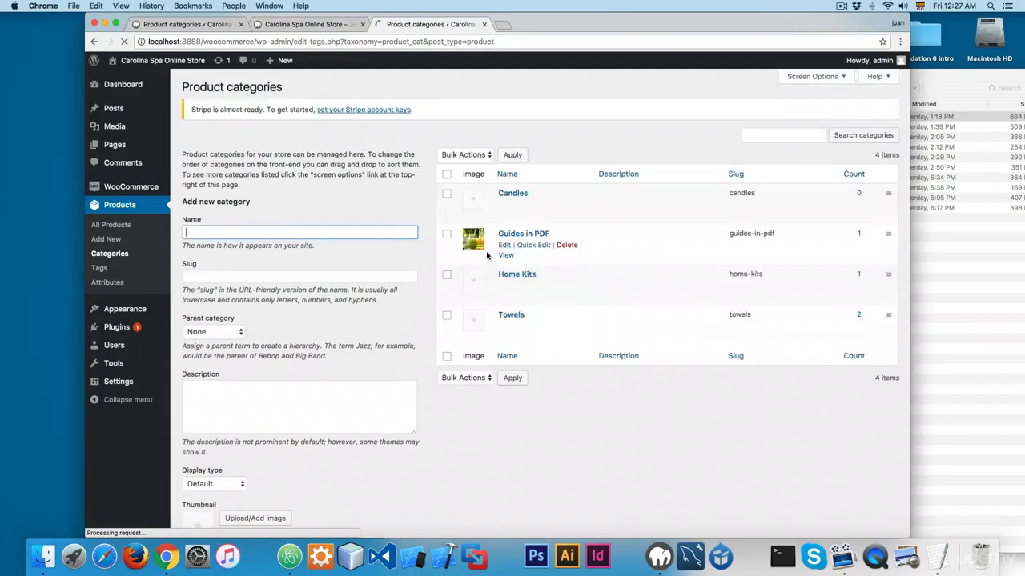
left_click(505, 269)
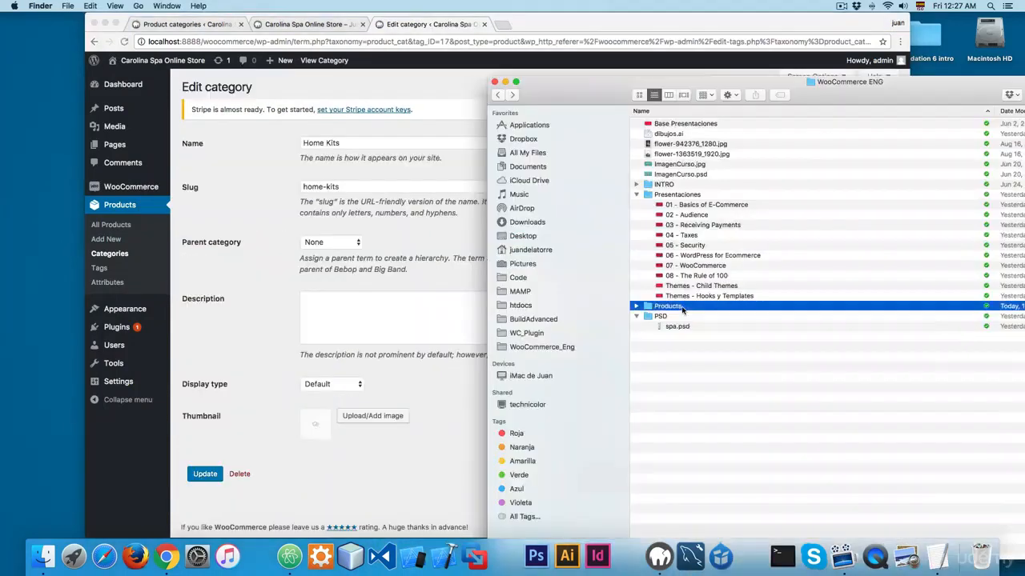
double_click(675, 306)
left_click(696, 131)
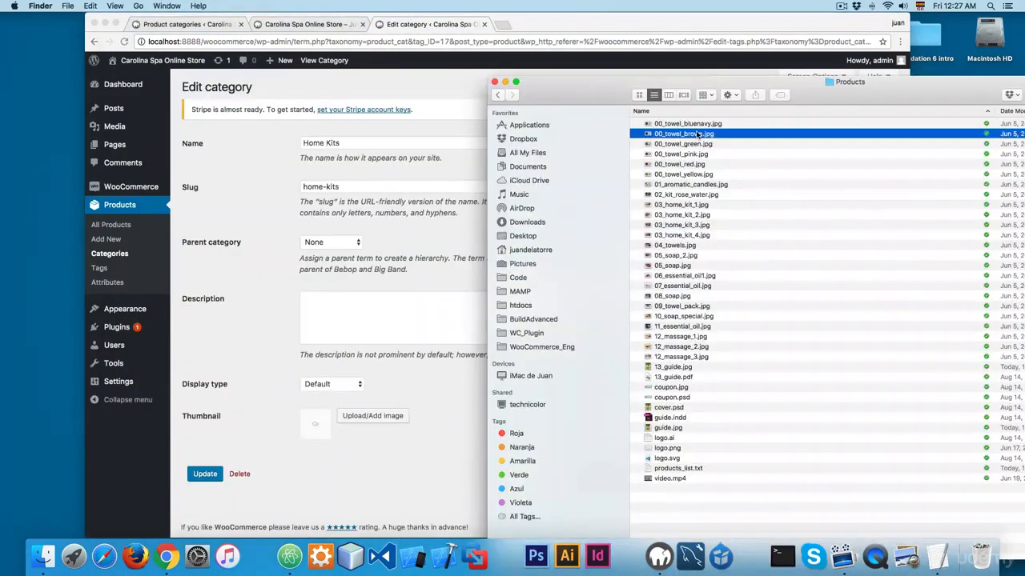
Step: Preview the images in the Products folder one after another, up to 10_soap_special.jpg, to find a category picture
key("space")
key("Down")
key("Down")
key("Down")
key("Down")
key("Down")
key("Down")
key("Down")
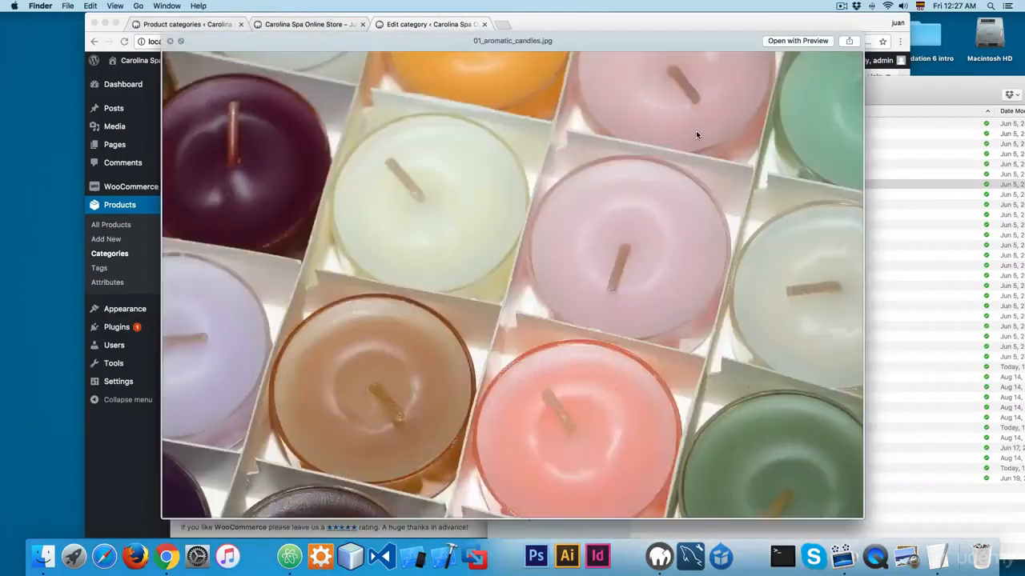
key("Down")
key("Down")
key("Down")
key("Down")
key("Down")
key("Down")
key("Down")
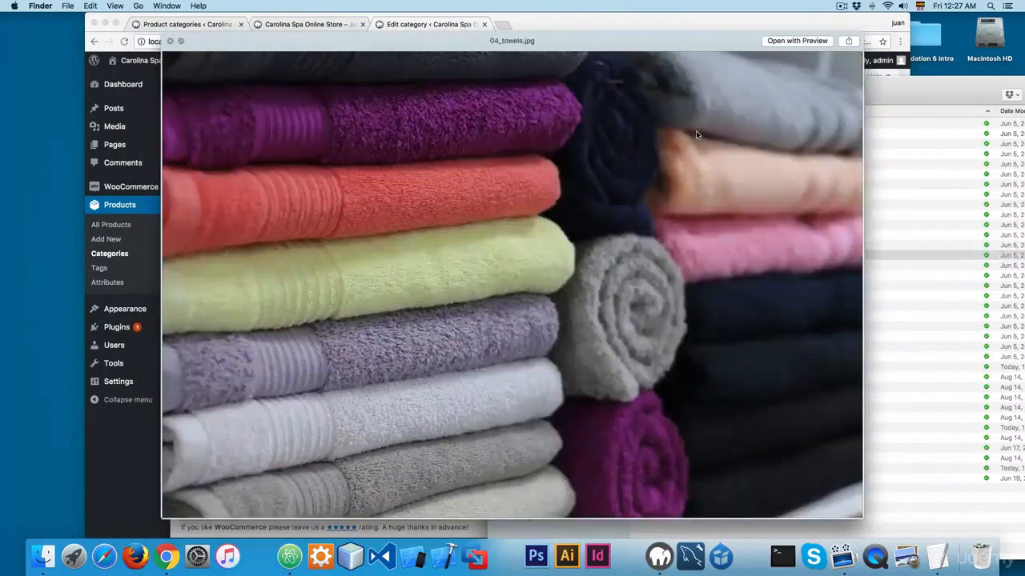
key("Down")
key("Down")
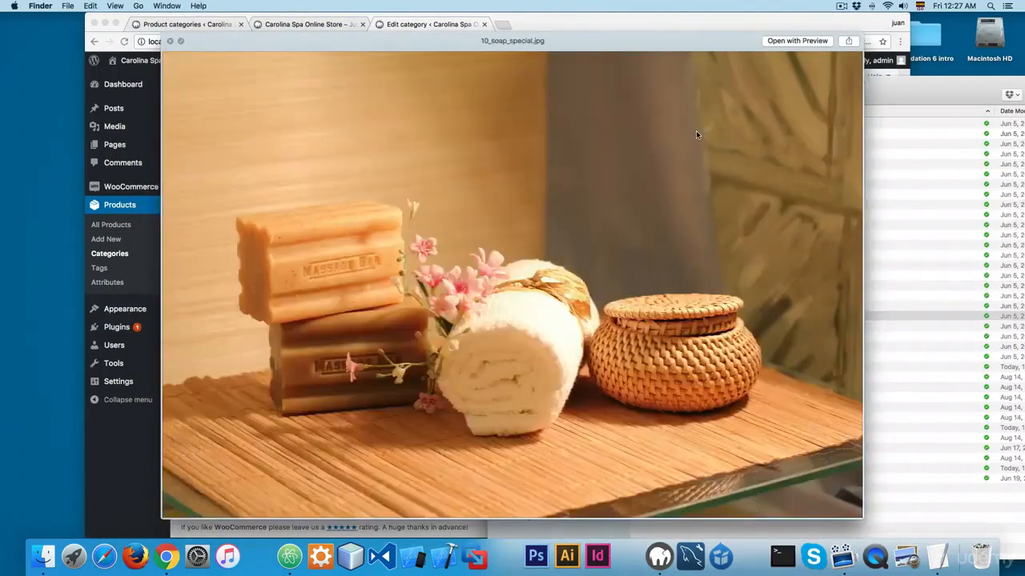
key("space")
Step: Upload 10_soap_special.jpg from the Products folder as the Home Kits category thumbnail and update the category
left_click(361, 347)
left_click(365, 411)
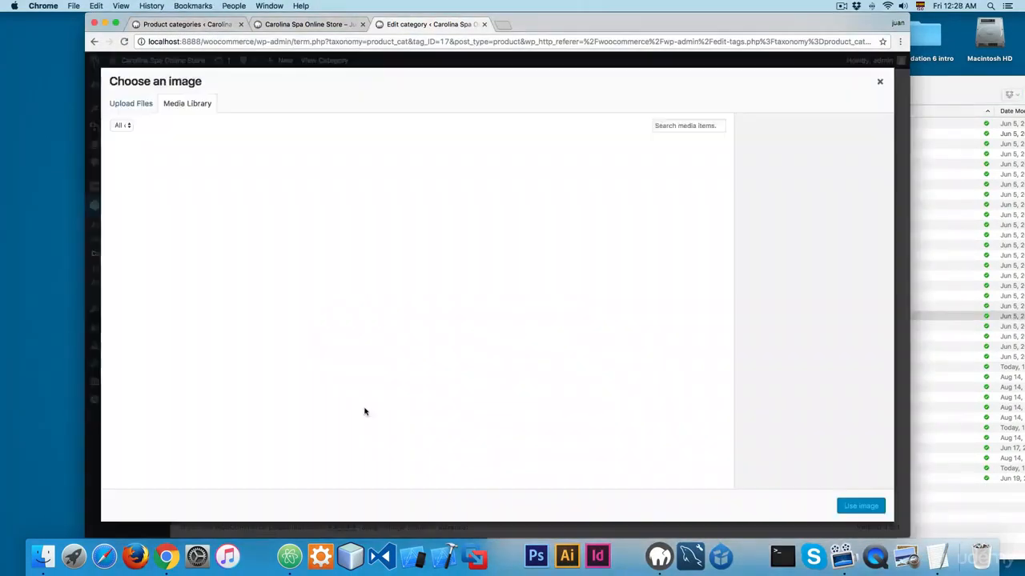
left_click(972, 318)
left_click_drag(681, 319, 360, 341)
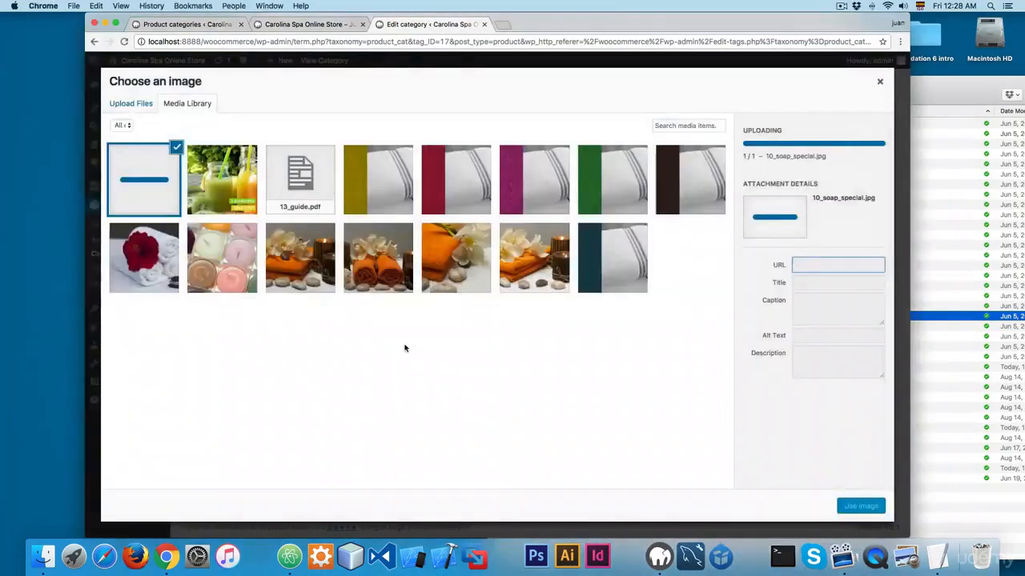
left_click(860, 505)
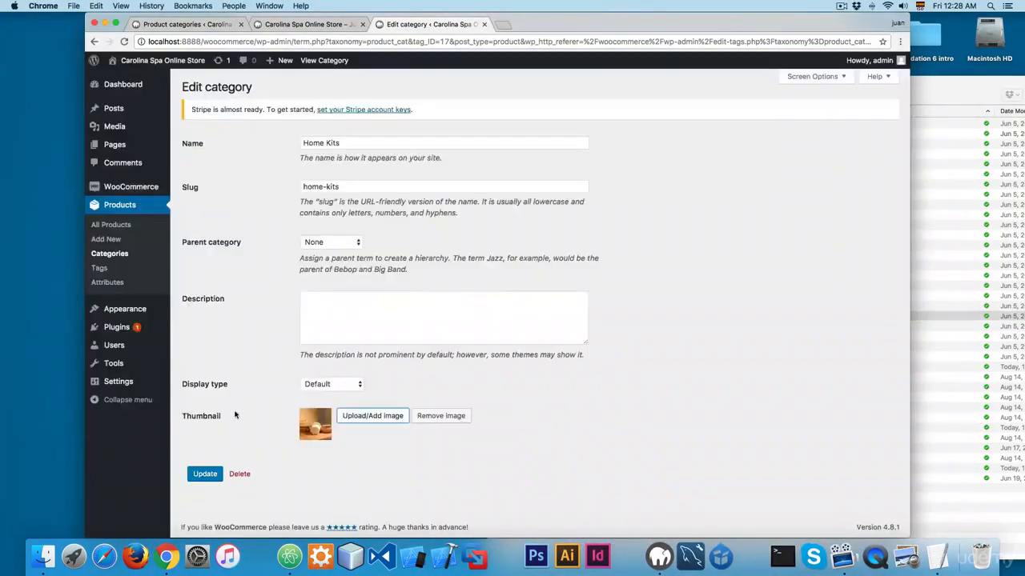
left_click(205, 473)
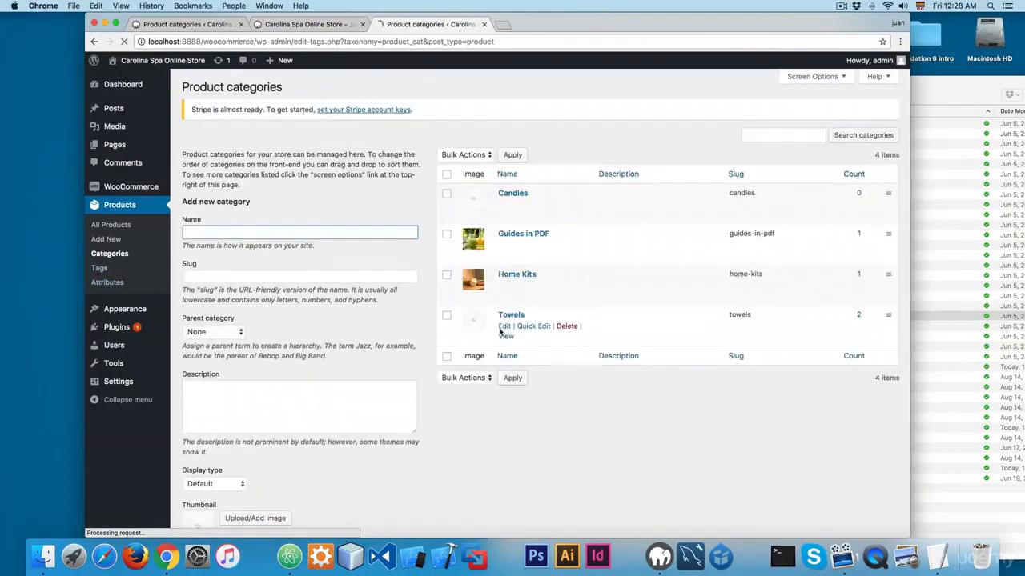
Step: Open the Towels category for editing and preview the images in the Products folder, moving up the list to 04_towels.jpg
left_click(505, 327)
left_click(930, 269)
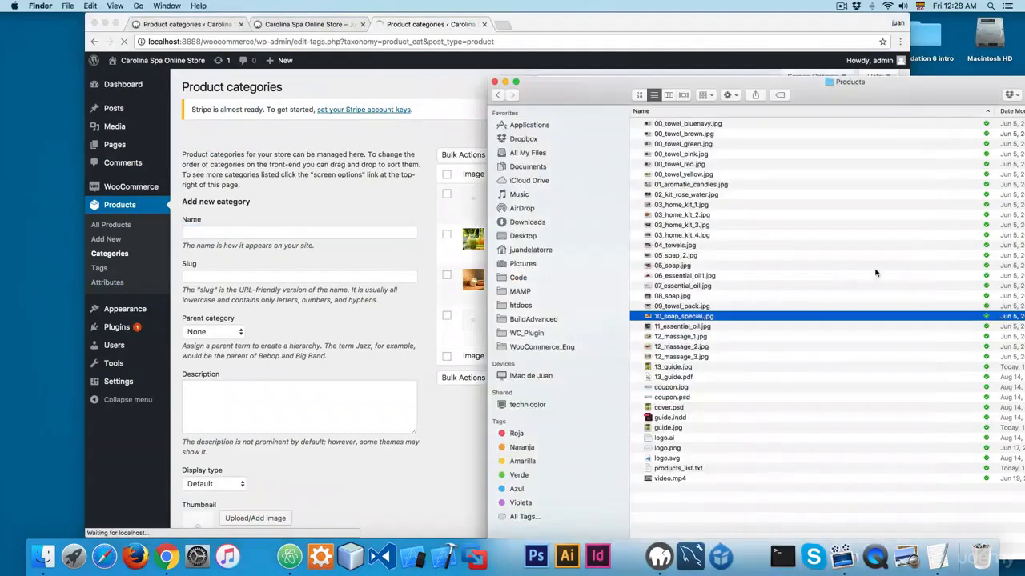
left_click(806, 286)
key("space")
key("Up")
key("Up")
key("Up")
key("Up")
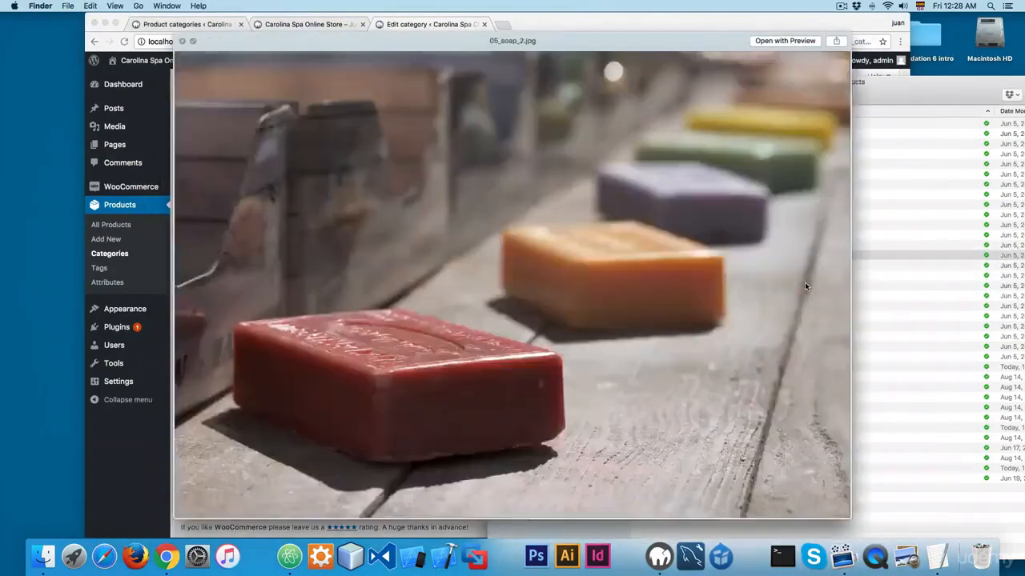
key("space")
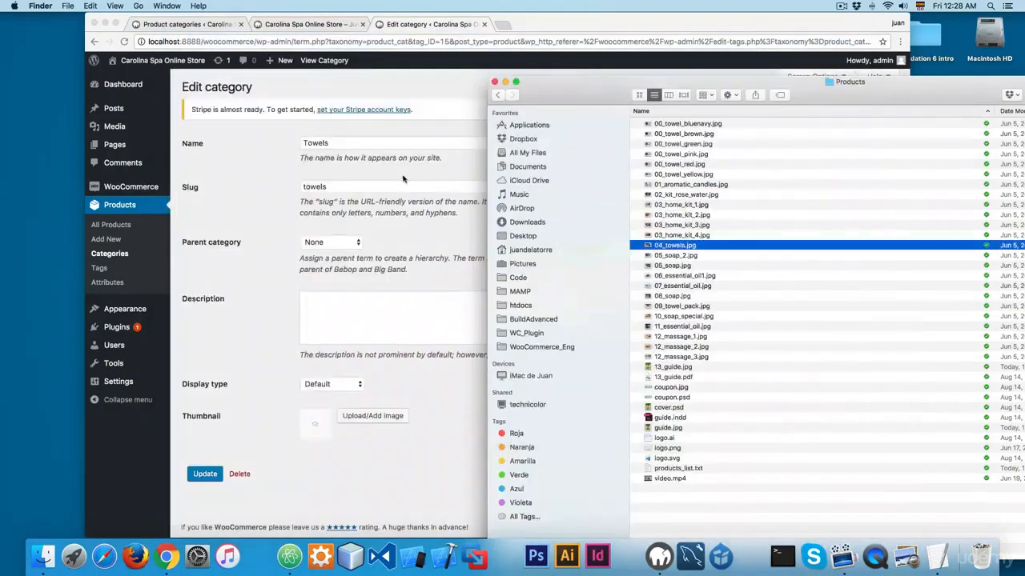
Step: Open the image chooser for the Towels thumbnail and preview 09_towel_pack.jpg in the Products folder
left_click(237, 256)
left_click(369, 420)
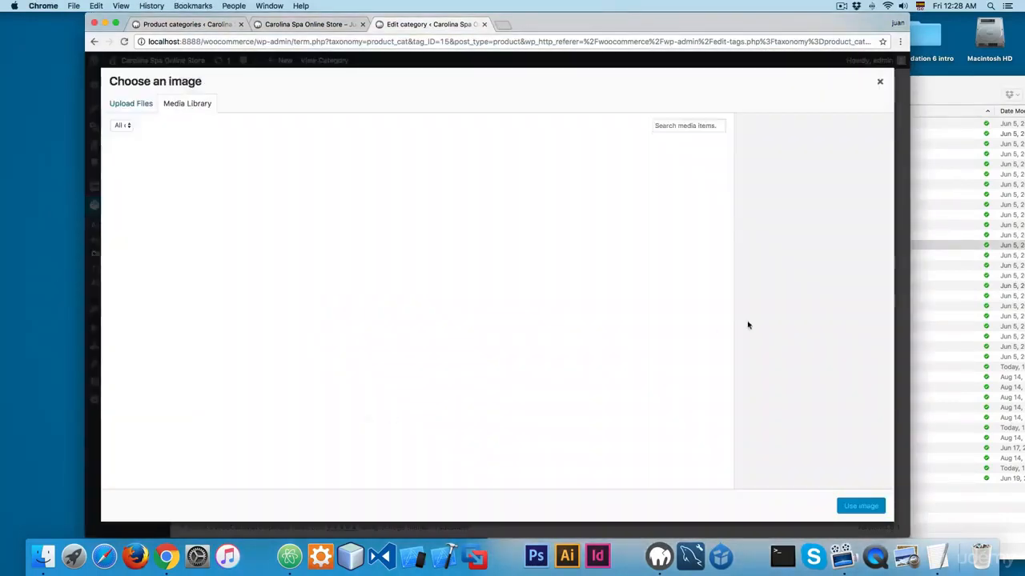
left_click(993, 305)
left_click(737, 380)
key("Up")
key("Up")
key("Up")
key("Up")
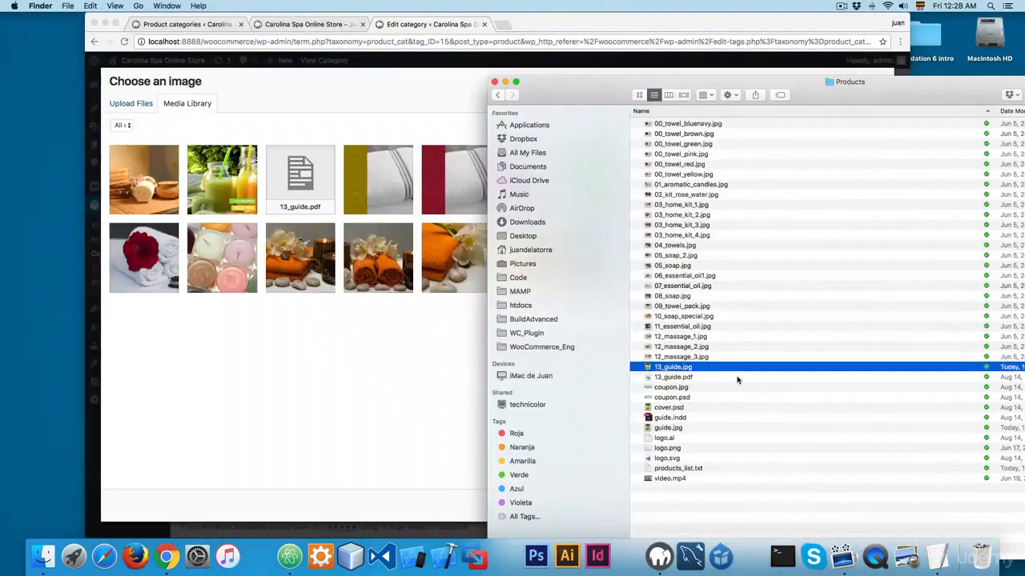
key("Up")
key("Up")
key("Up")
key("space")
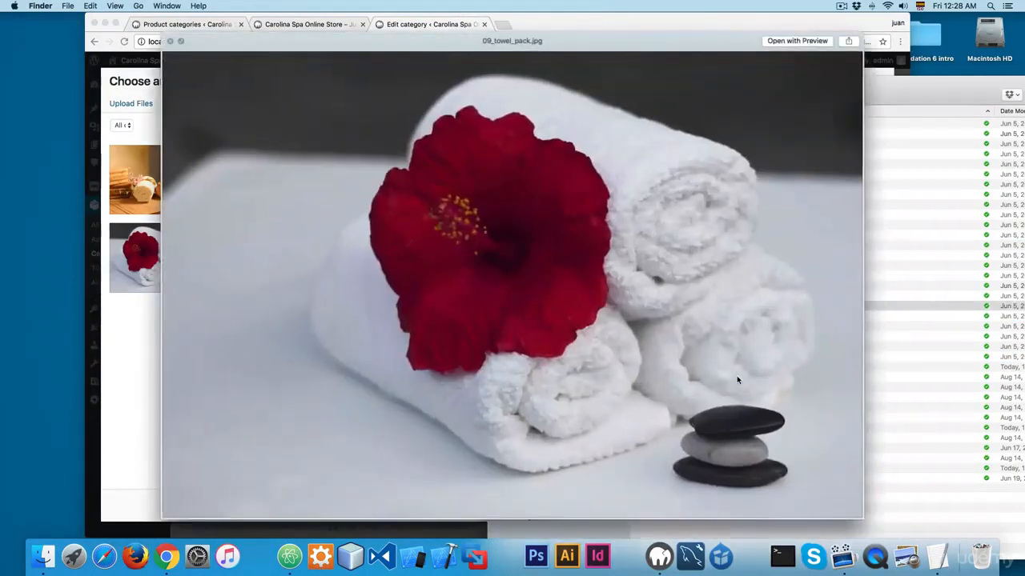
key("space")
Step: Set the towel pack picture with the red flower as the Towels category thumbnail and update the category
left_click_drag(697, 308, 388, 108)
left_click(388, 109)
left_click(239, 269)
left_click(860, 506)
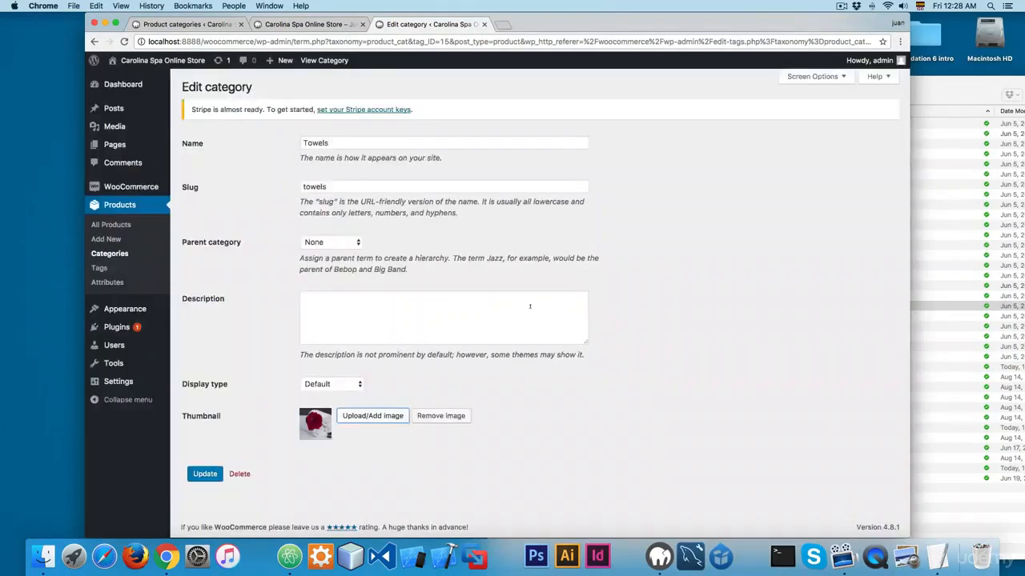
left_click(205, 475)
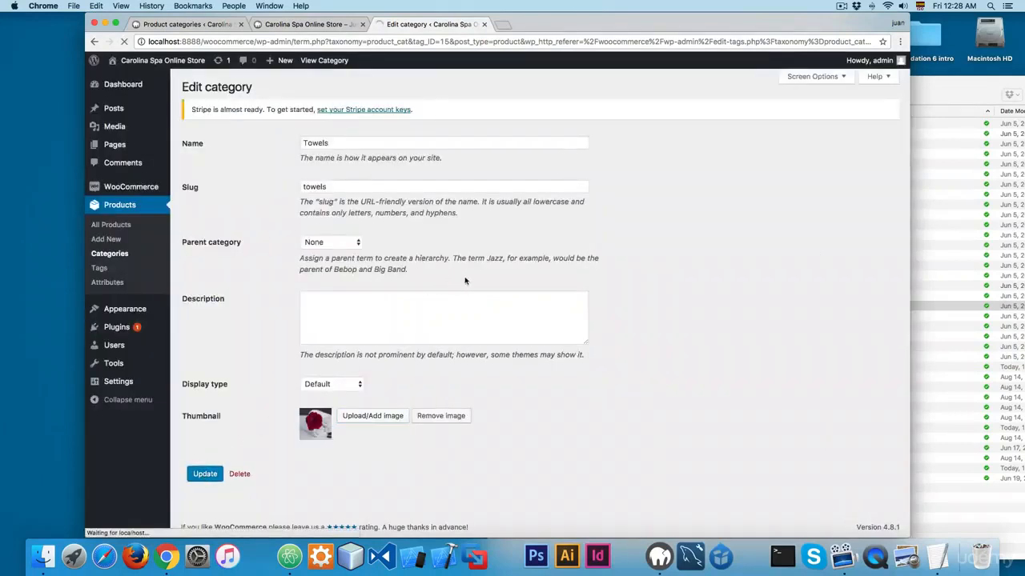
Step: Reload the store homepage in the other browser tab, check the Shop by Category thumbnails and open the Home Kits category
key("ctrl+shift+Tab")
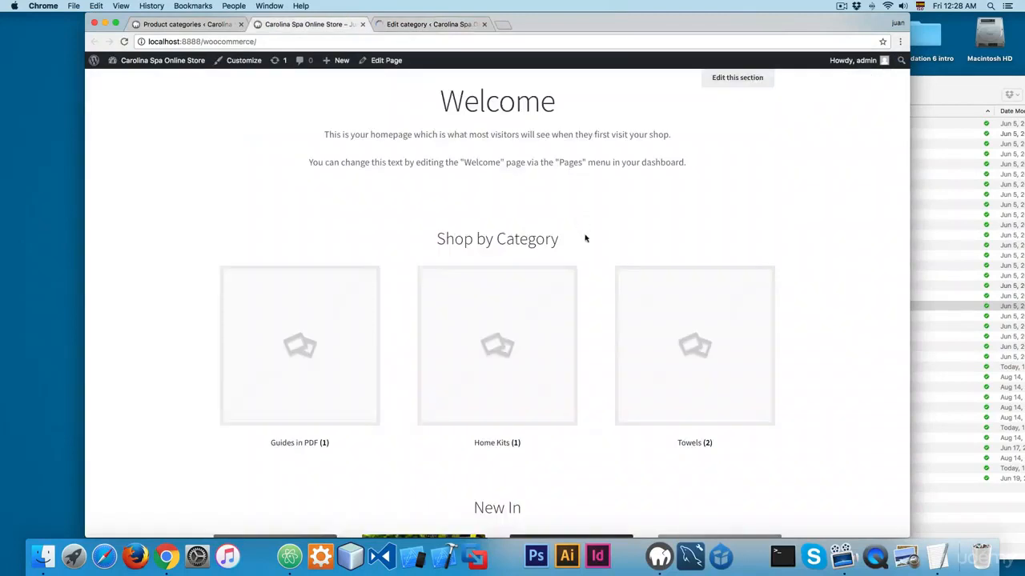
key("super+r")
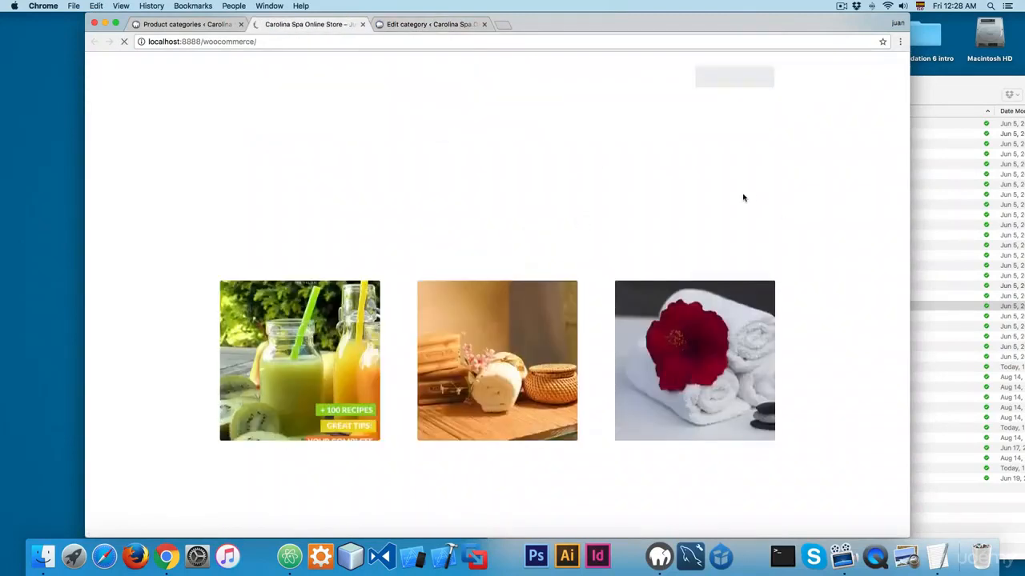
scroll(742, 200, "down", 2)
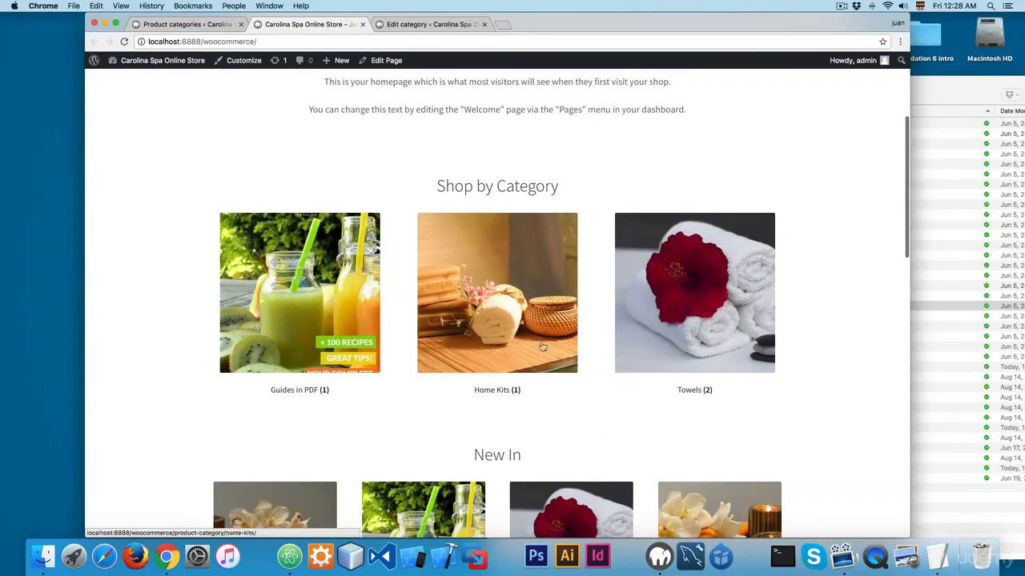
scroll(685, 326, "down", 1)
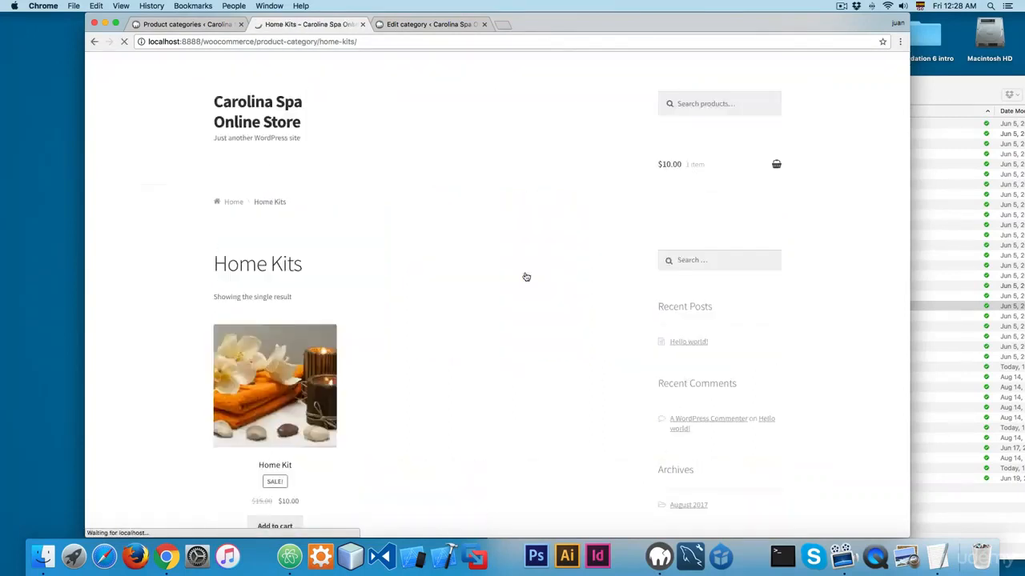
Step: Look through the Home Kits category page and return to the store homepage
scroll(417, 309, "down", 3)
scroll(280, 231, "up", 3)
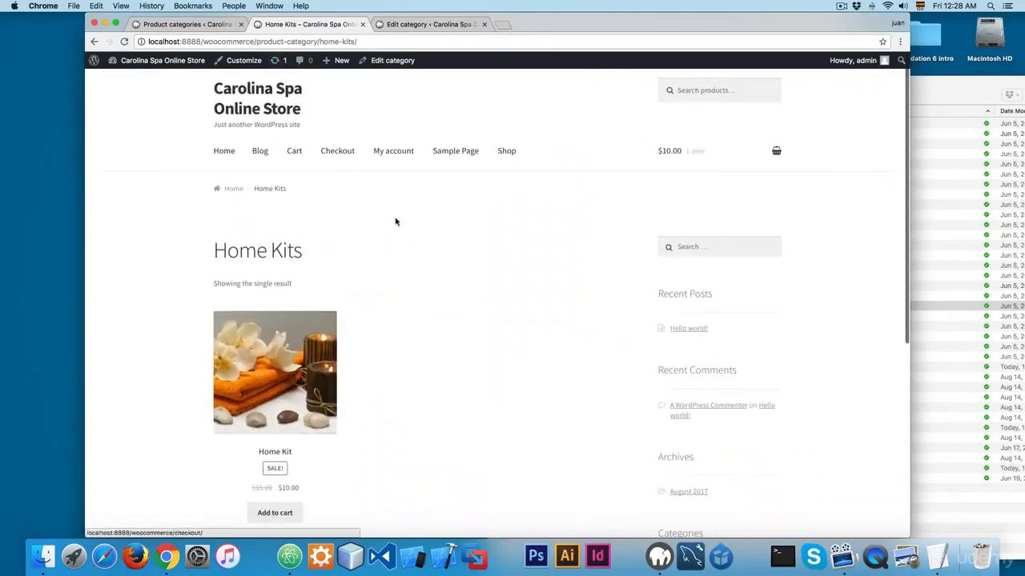
scroll(377, 192, "down", 3)
scroll(400, 247, "up", 1)
scroll(235, 90, "up", 1)
left_click(93, 42)
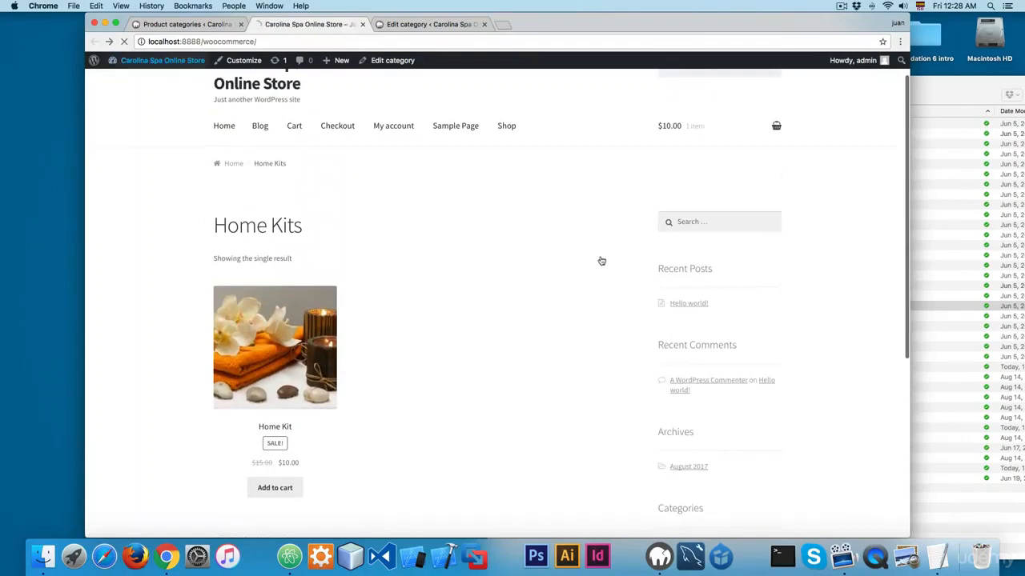
Step: Look over the homepage from the Welcome section down through its category and product sections
scroll(654, 347, "down", 1)
scroll(654, 348, "up", 3)
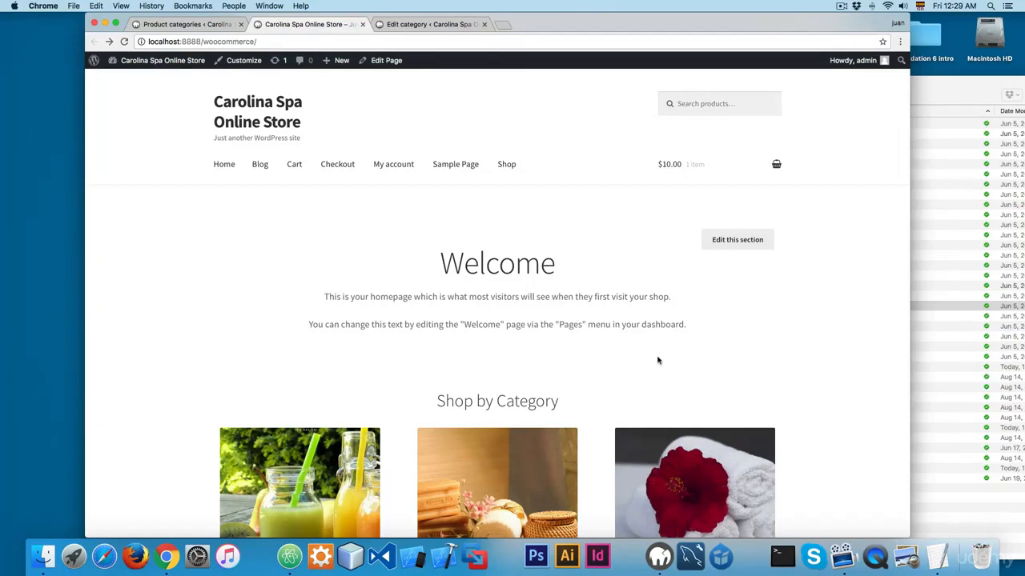
scroll(658, 361, "down", 15)
scroll(658, 360, "up", 8)
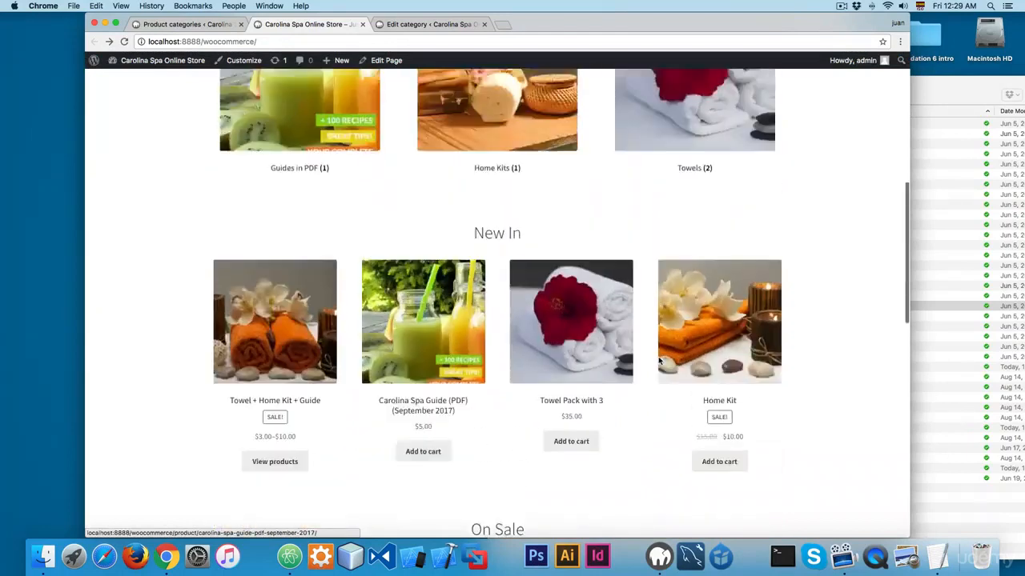
scroll(657, 360, "up", 10)
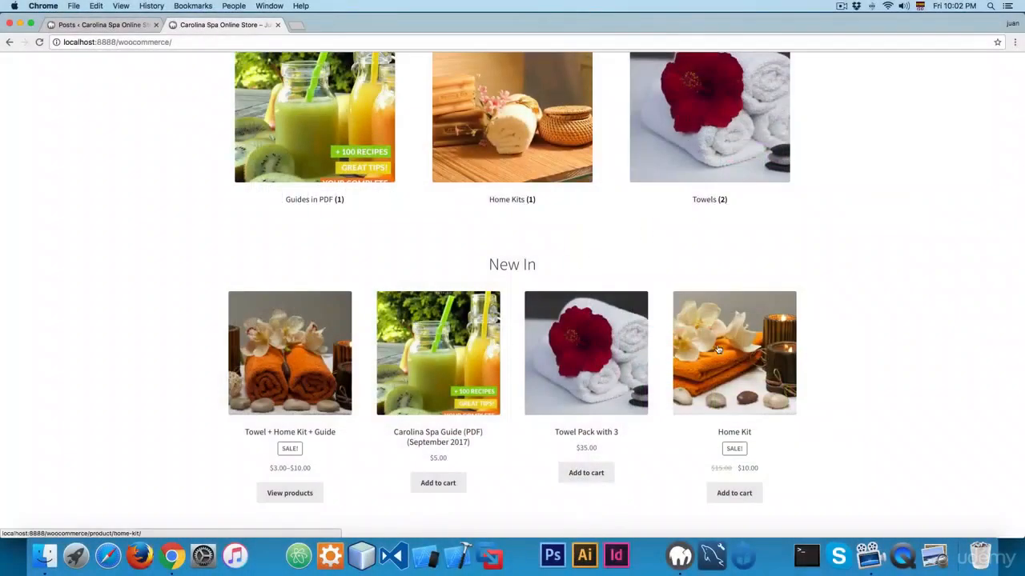
Step: Switch to the dashboard browser tab, dismiss the password-saving prompt and open the WooCommerce Shipping settings
left_click(95, 25)
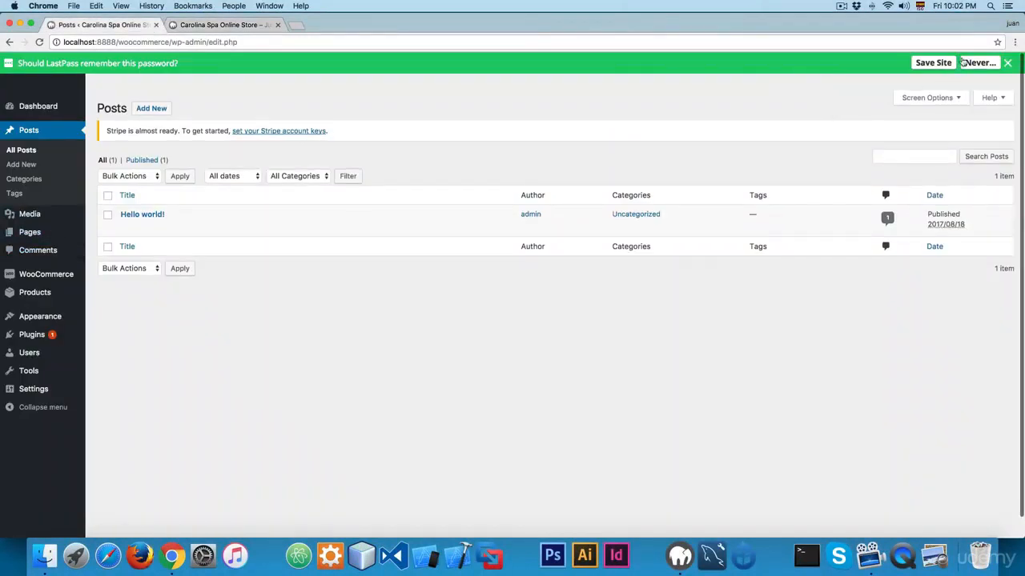
left_click(1007, 63)
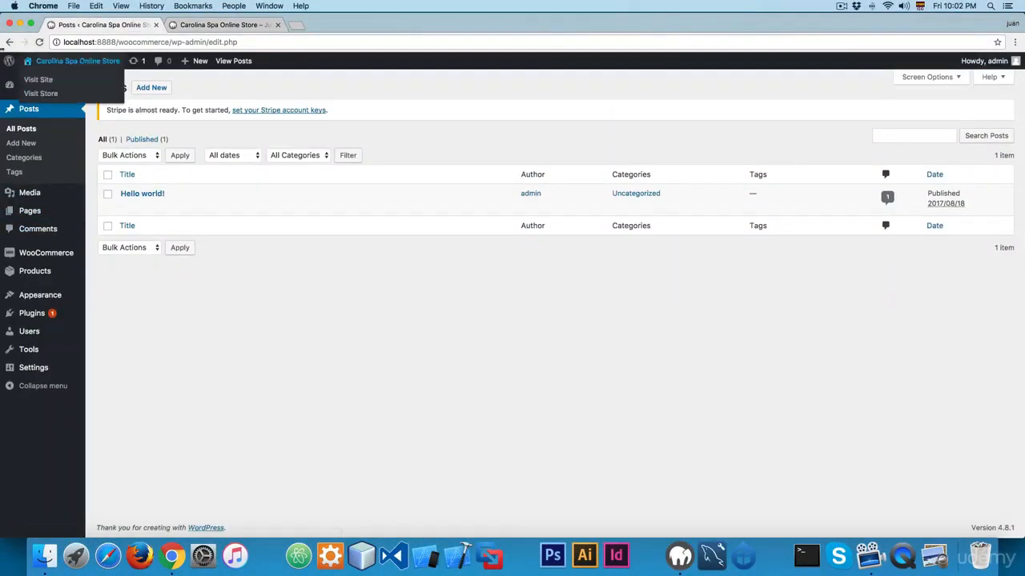
left_click(39, 255)
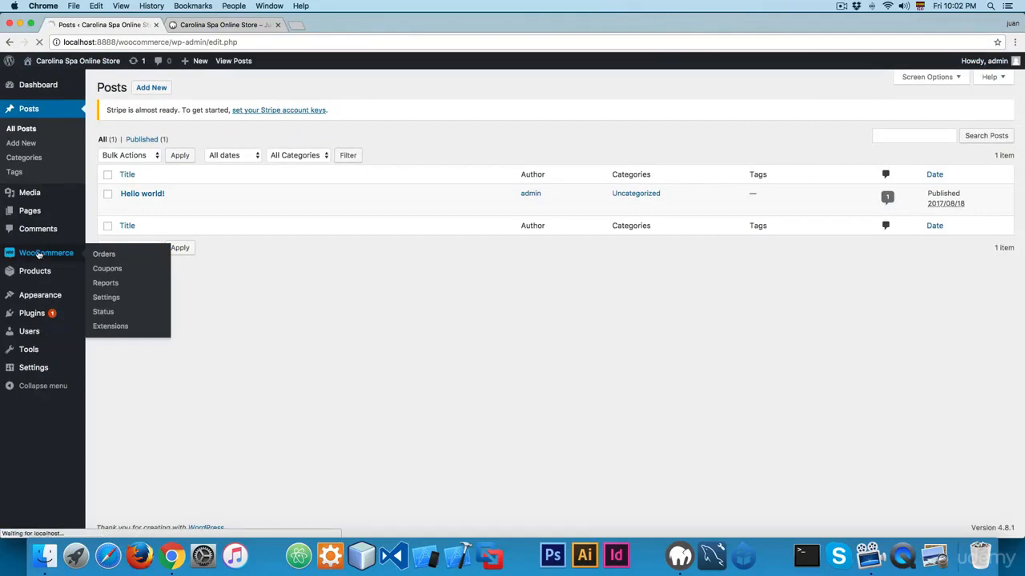
left_click(27, 253)
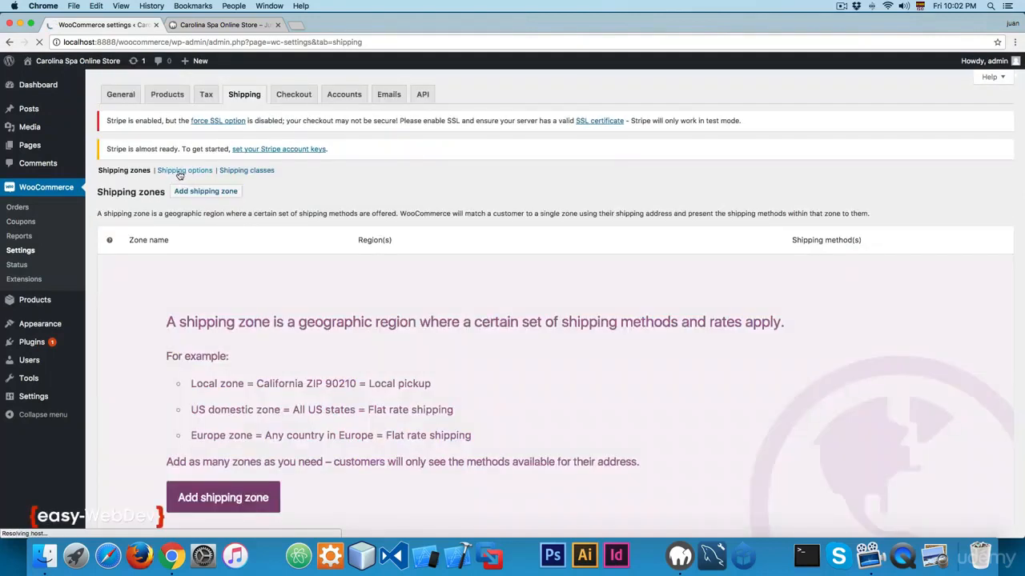
Step: Open Shipping options in a new browser tab and toggle the cart page shipping calculator off and back on
right_click(183, 176)
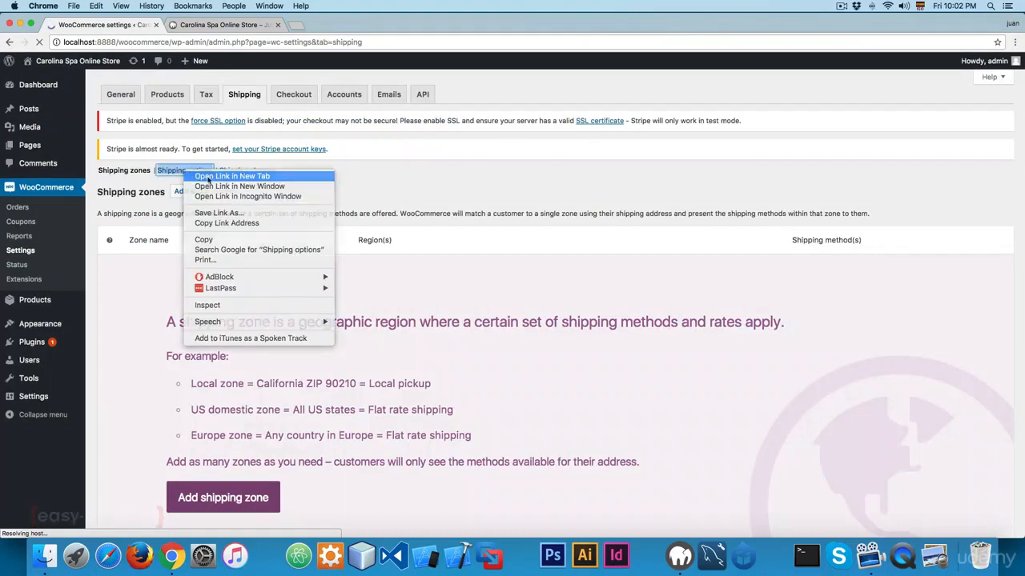
left_click(209, 179)
left_click(207, 30)
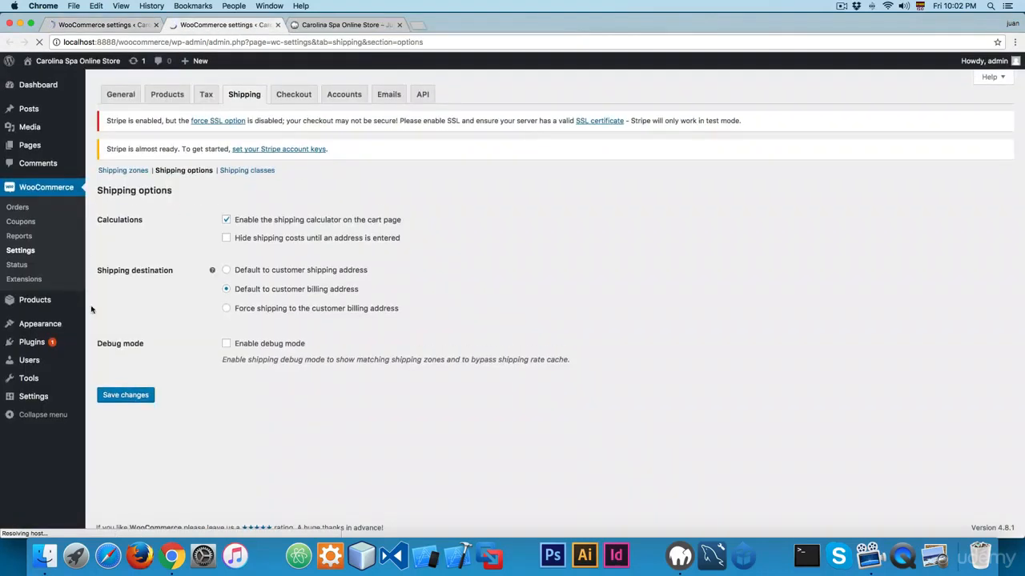
left_click(227, 220)
left_click(227, 220)
Step: Return to the shipping zones page, add a new shipping zone and name it United States
left_click(136, 25)
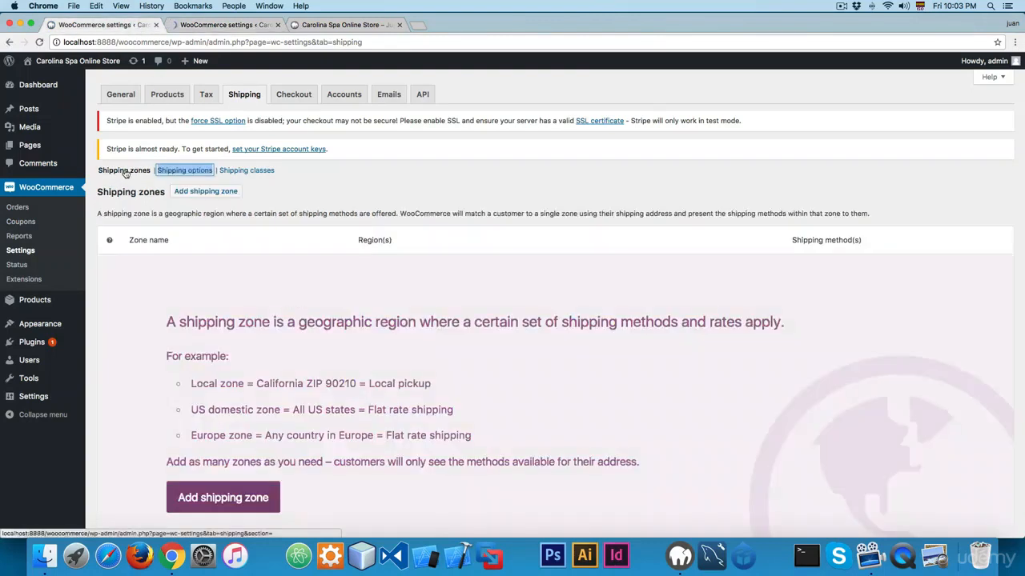
scroll(189, 213, "down", 3)
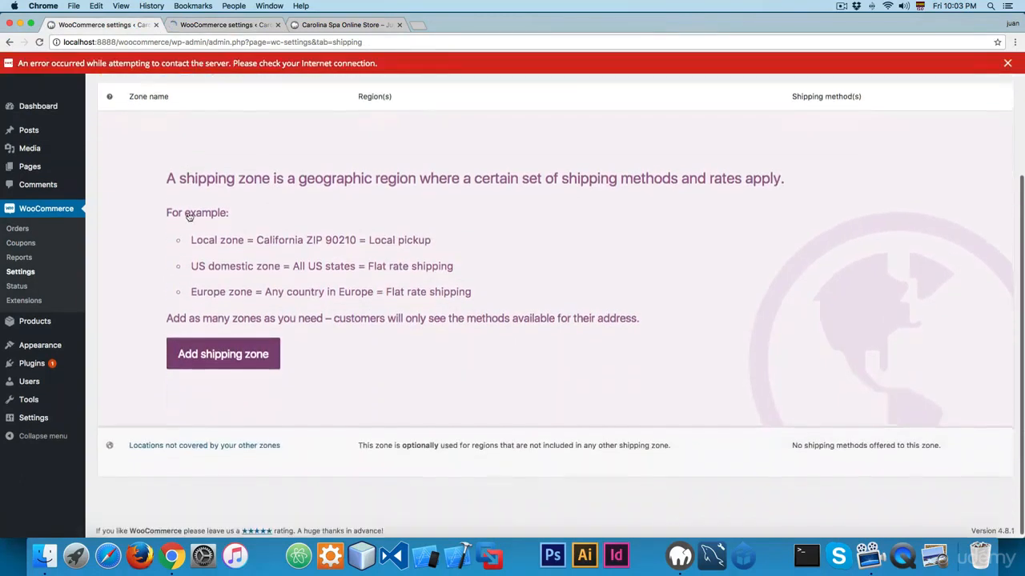
left_click(233, 352)
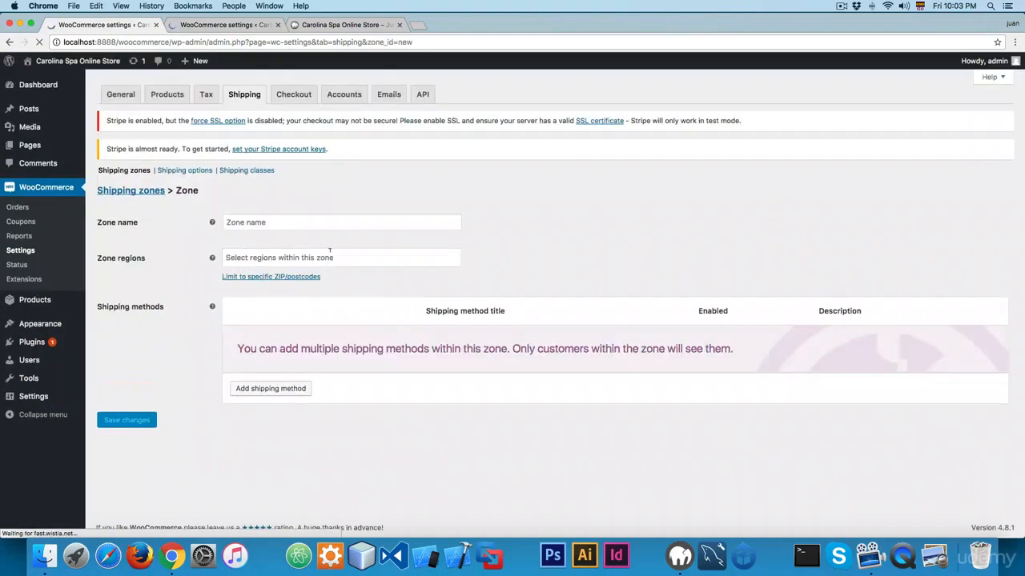
left_click(302, 221)
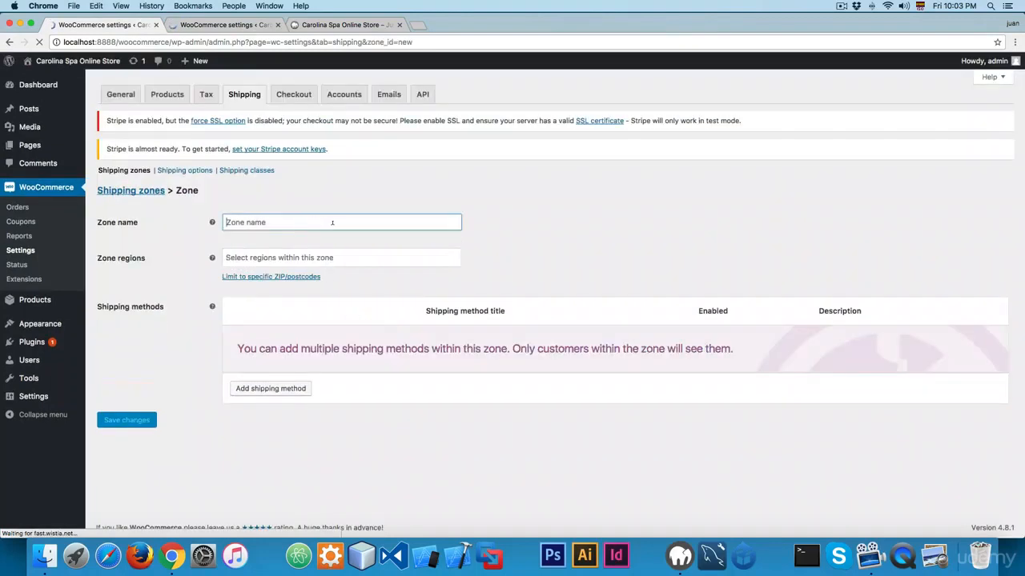
type("U")
key("BackSpace")
type("United Stat")
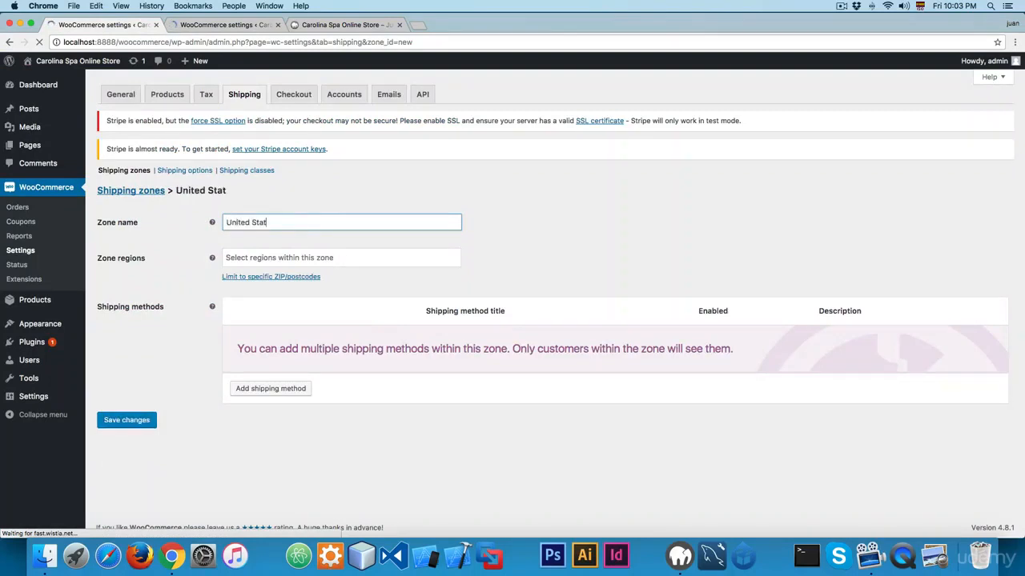
Step: Assign United States (US) as the region of the new United States shipping zone and save the zone
left_click(353, 248)
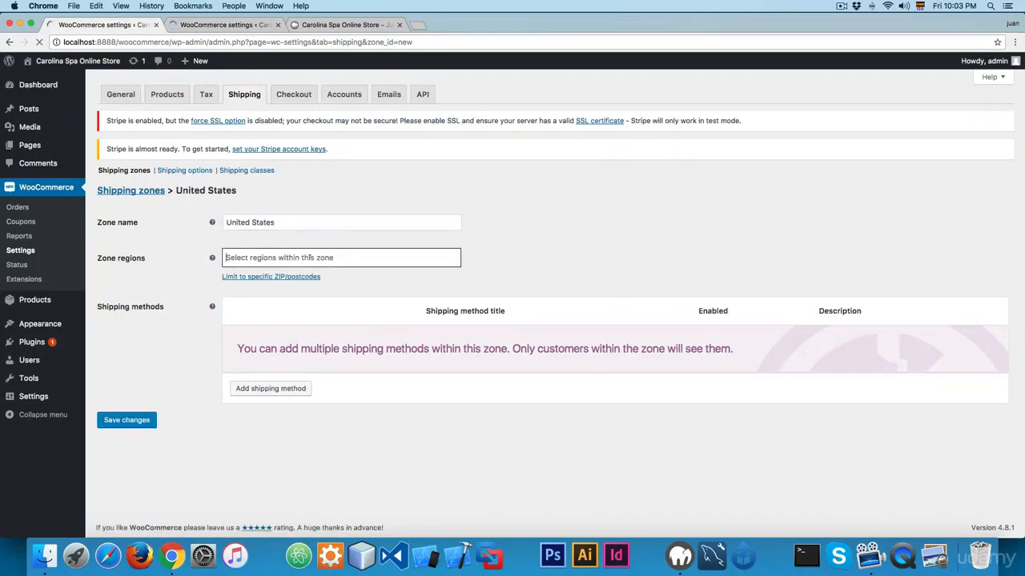
left_click(329, 258)
scroll(336, 329, "down", 10)
scroll(339, 330, "down", 20)
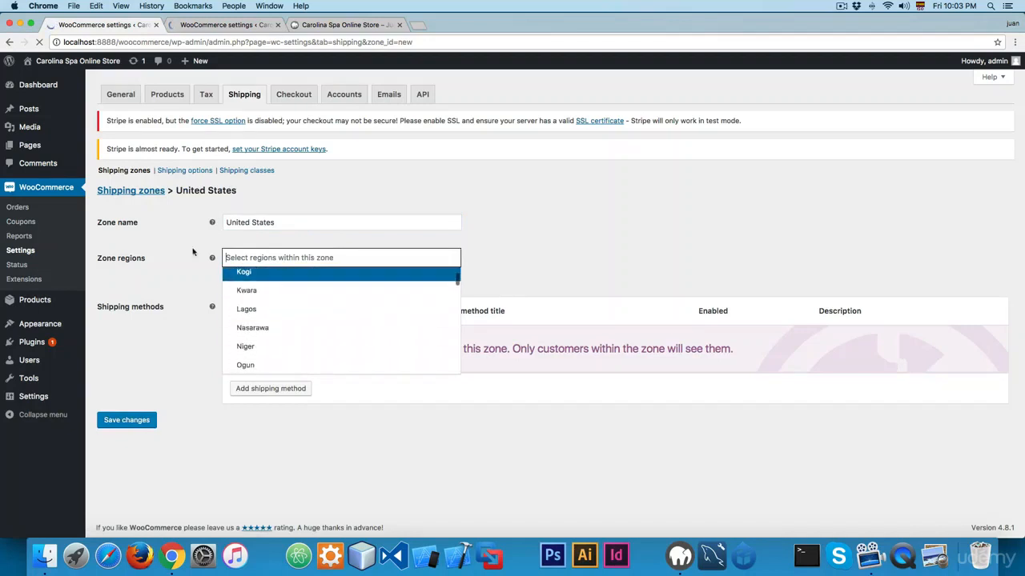
scroll(327, 325, "down", 20)
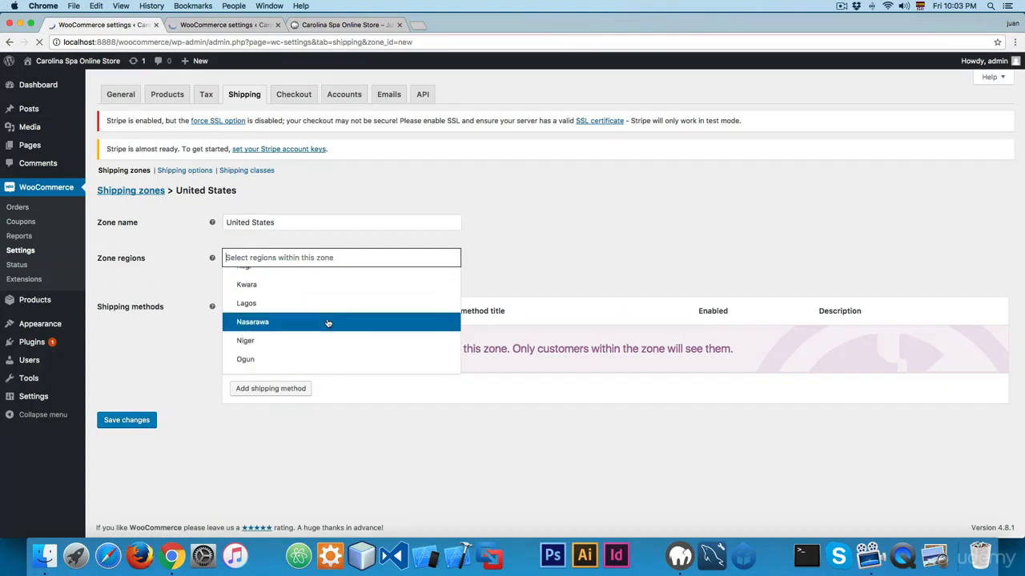
left_click_drag(455, 278, 453, 344)
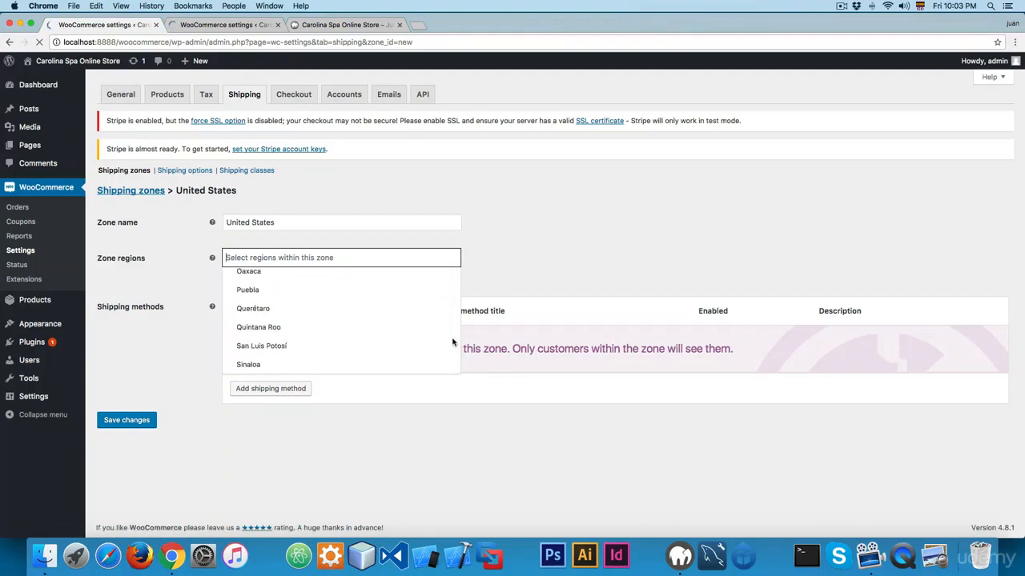
scroll(432, 343, "down", 10)
type("U")
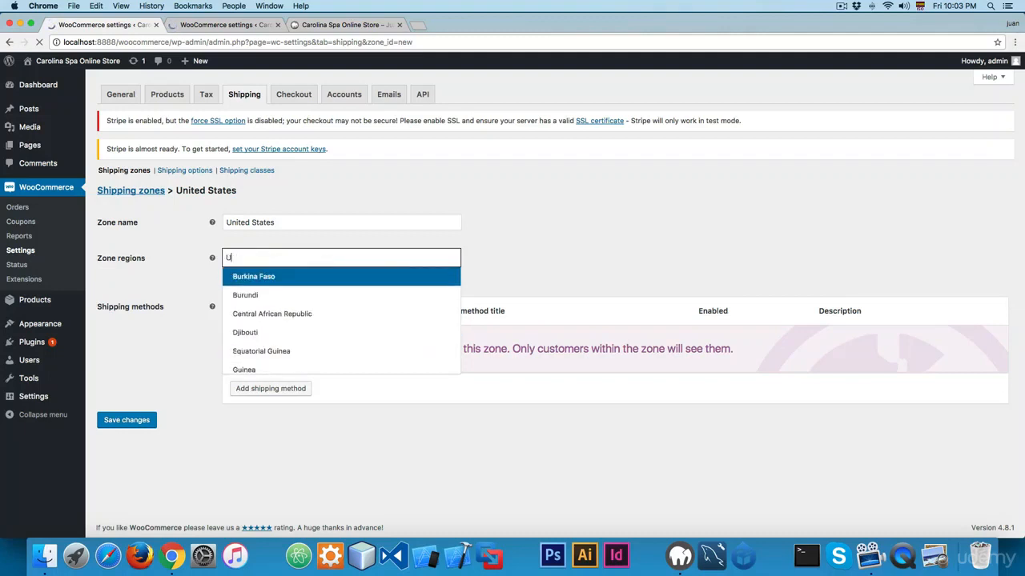
type("nited St")
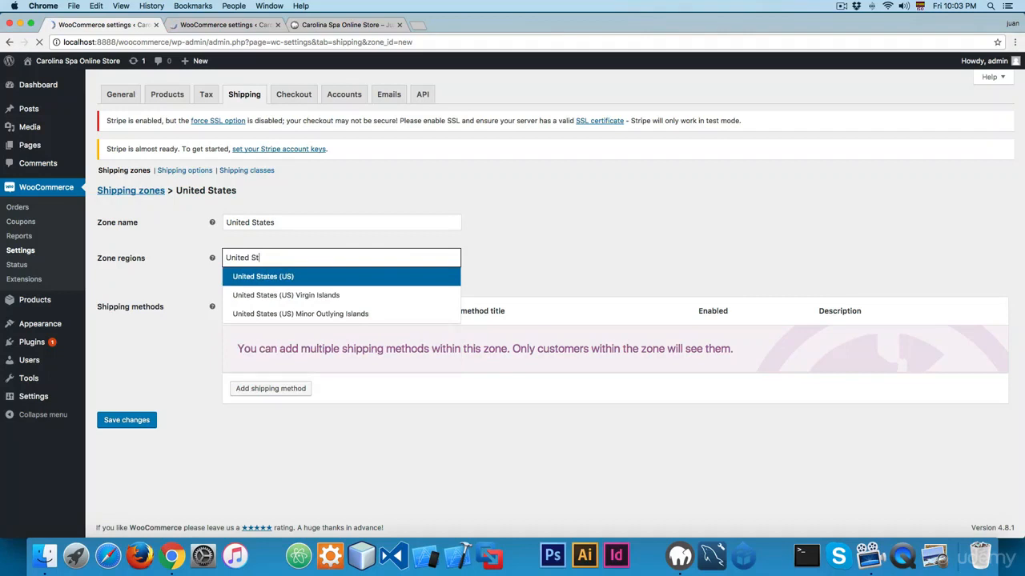
left_click(280, 278)
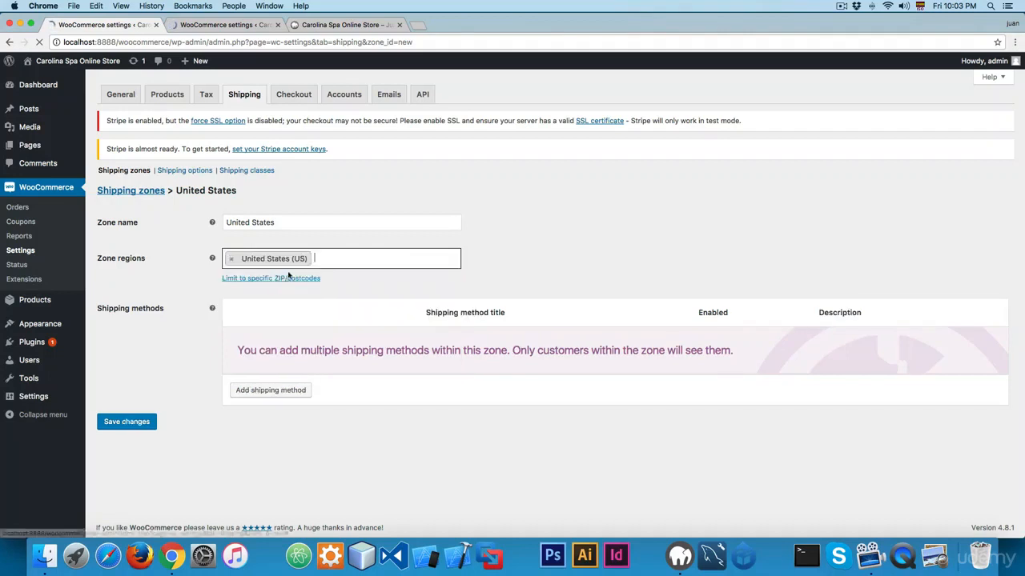
left_click(128, 424)
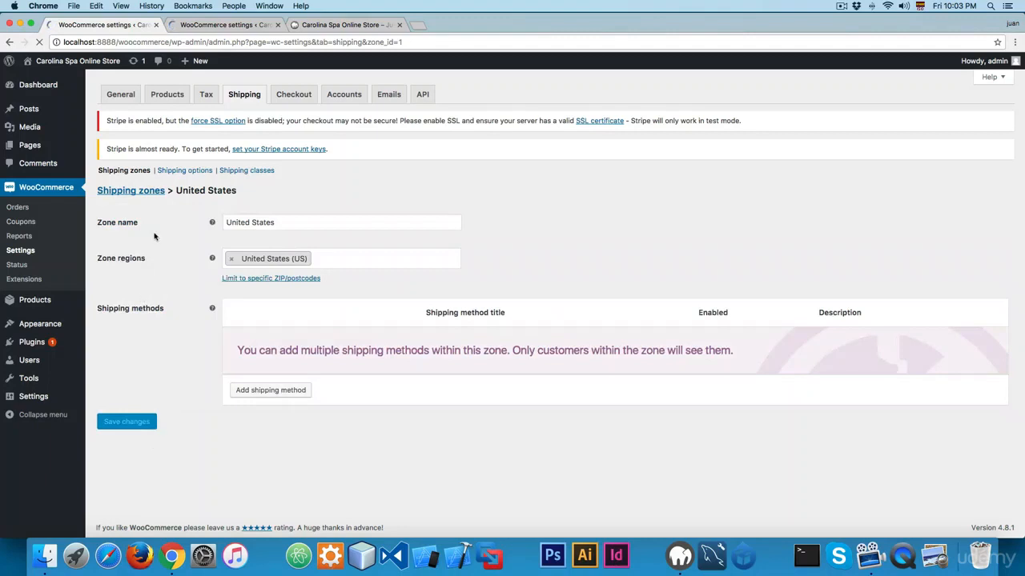
Step: Return to the shipping zones list, add another shipping zone and name it North America
left_click(142, 193)
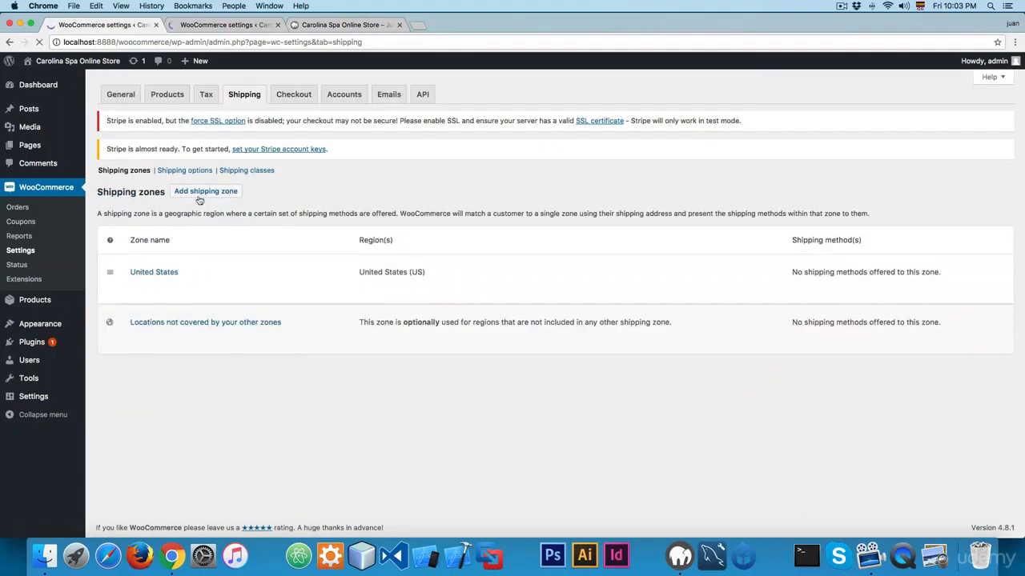
left_click(255, 223)
type("nO")
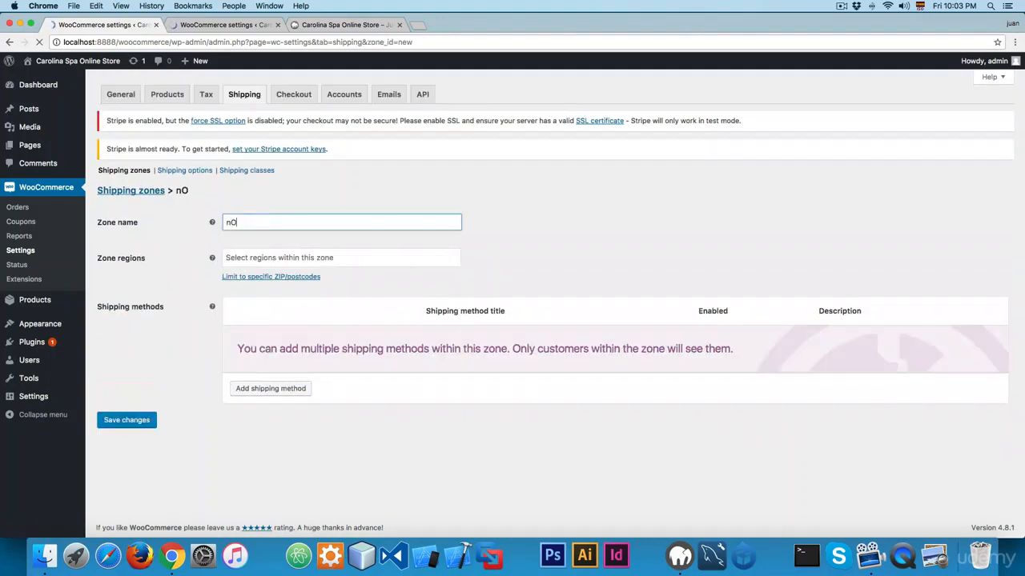
type("rth America")
Step: Assign Canada and Mexico as the regions of the North America zone and save the zone
left_click(282, 257)
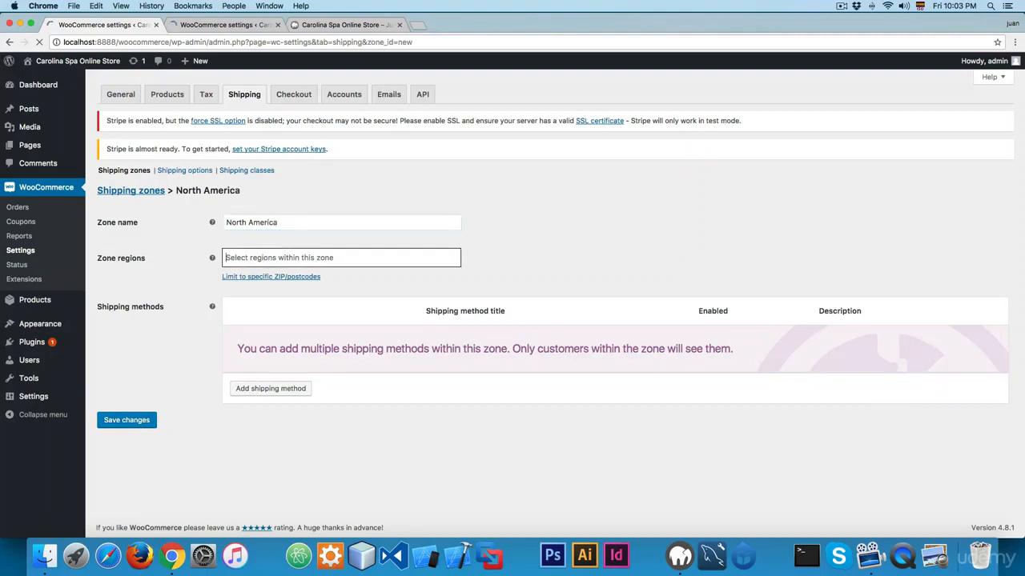
type("Canada")
left_click(275, 284)
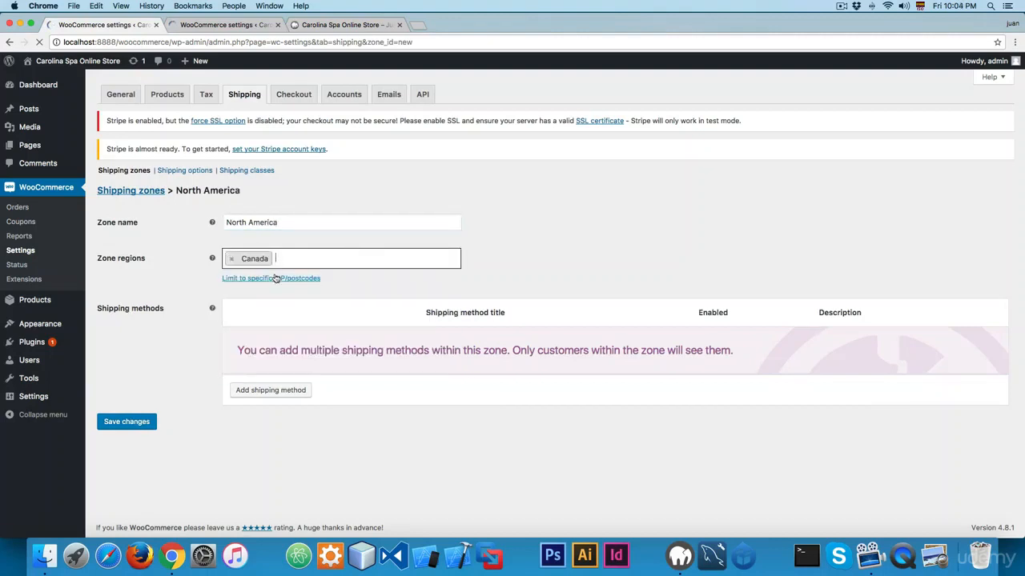
type("Mexi")
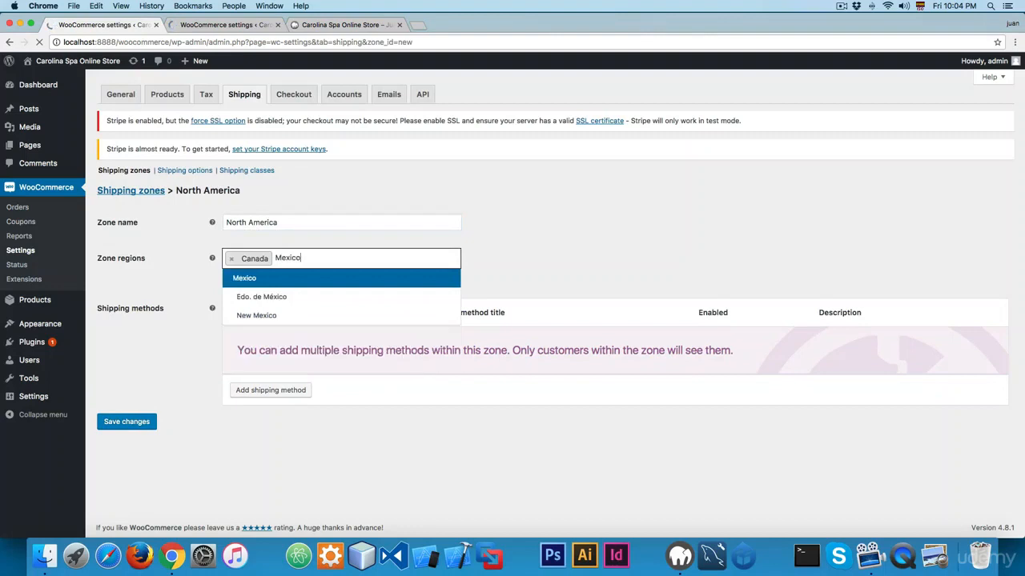
type("co")
left_click(271, 279)
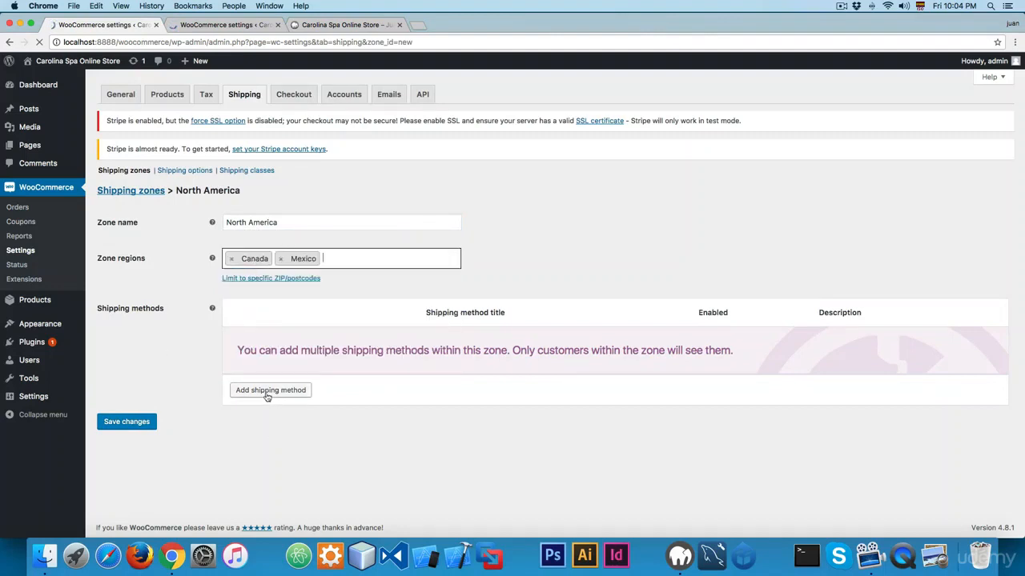
left_click(124, 423)
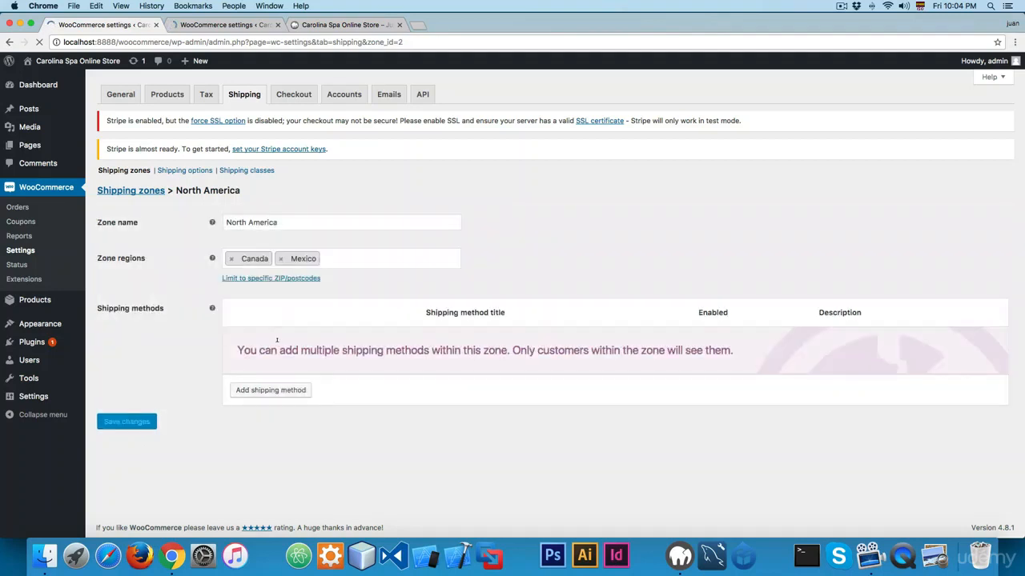
Step: Return to the shipping zones list, check the regions of both zones and open the United States zone
left_click(124, 193)
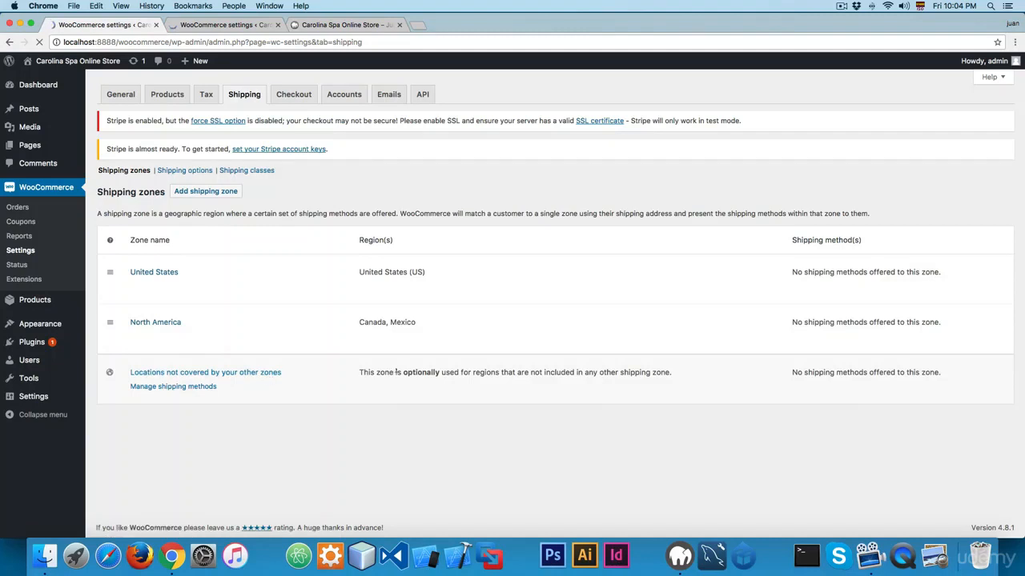
left_click_drag(430, 274, 357, 275)
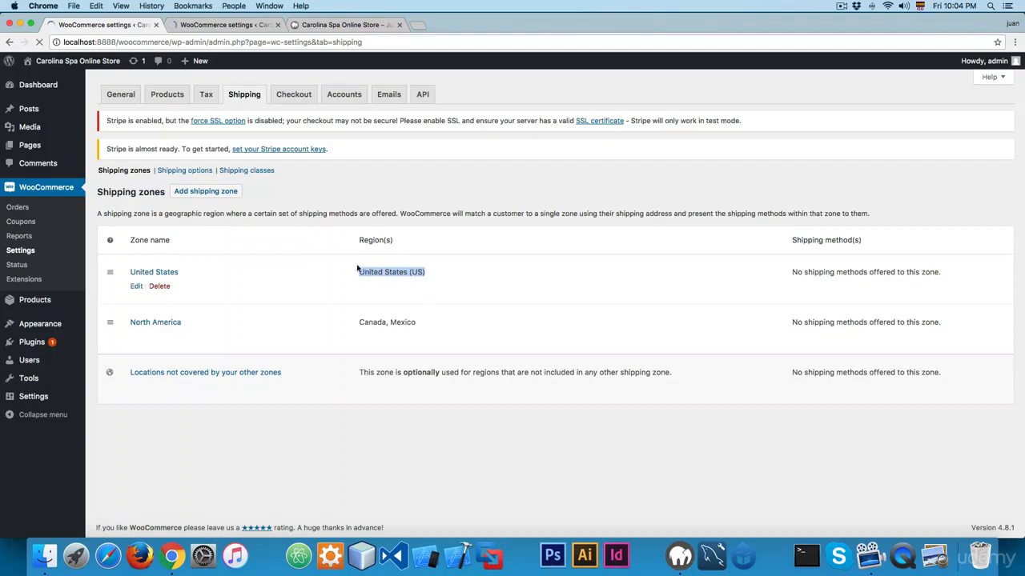
double_click(375, 323)
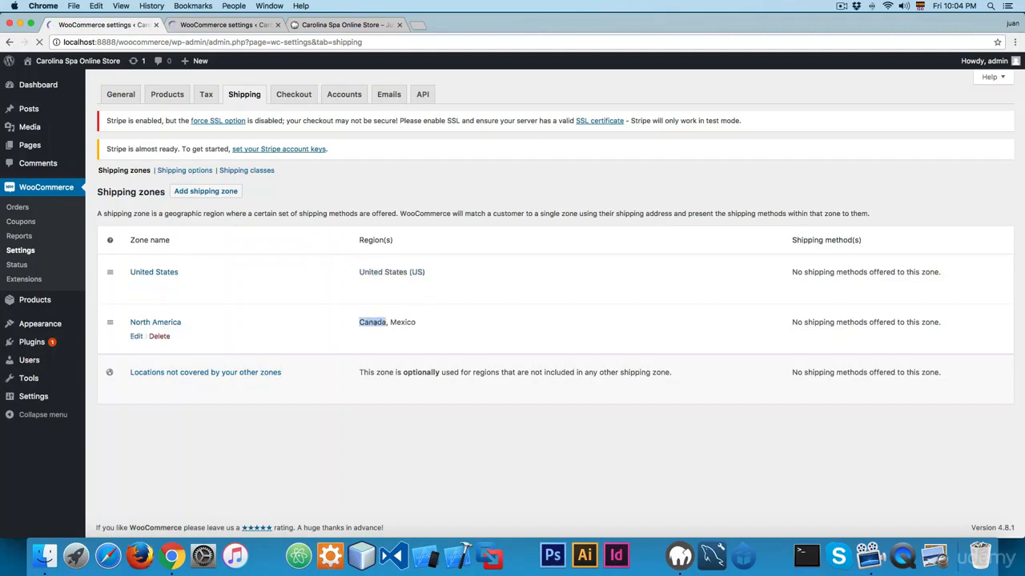
double_click(397, 322)
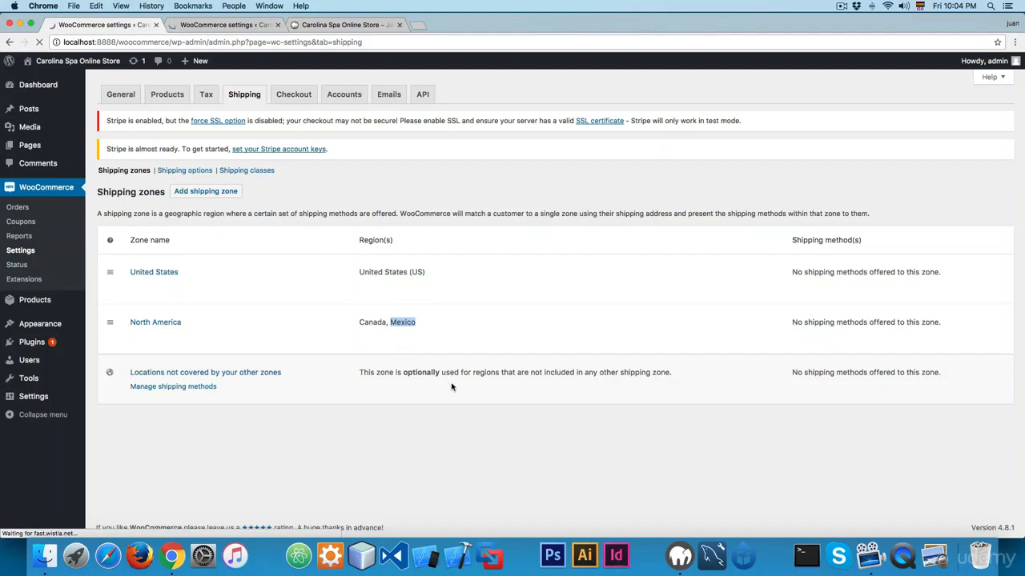
left_click_drag(430, 274, 355, 278)
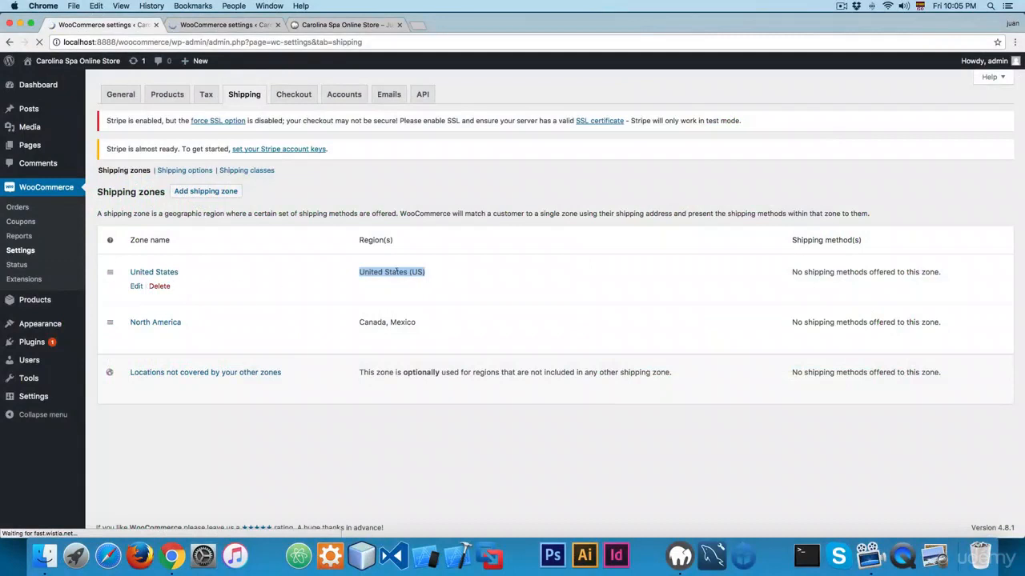
left_click(135, 288)
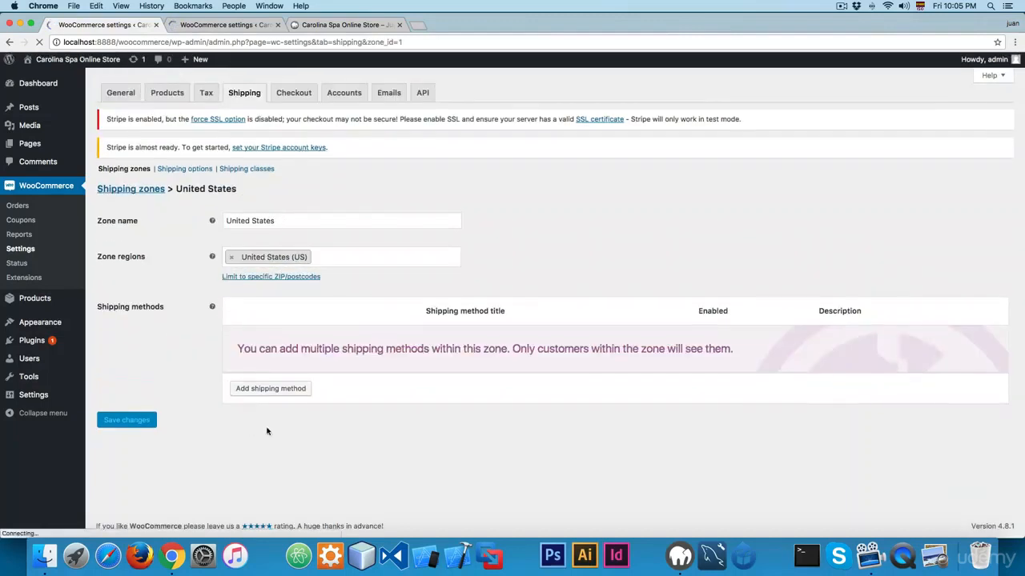
Step: Switch to the storefront browser tab and show the cart preview in the page header
left_click(319, 24)
scroll(777, 166, "up", 10)
mouse_move(701, 167)
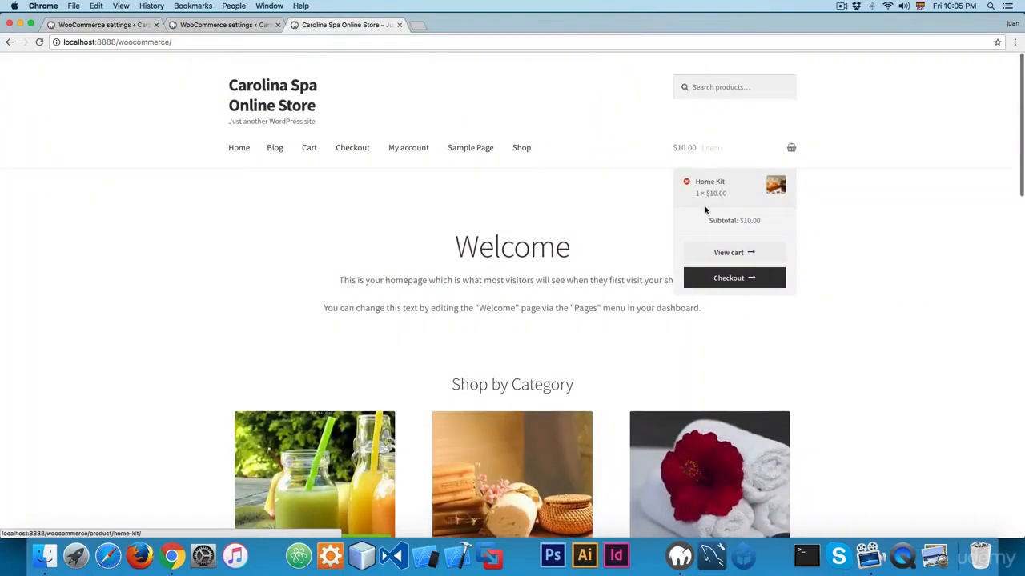
Step: Open the checkout for the cart's Home Kit and choose Spain as the billing country
left_click(730, 280)
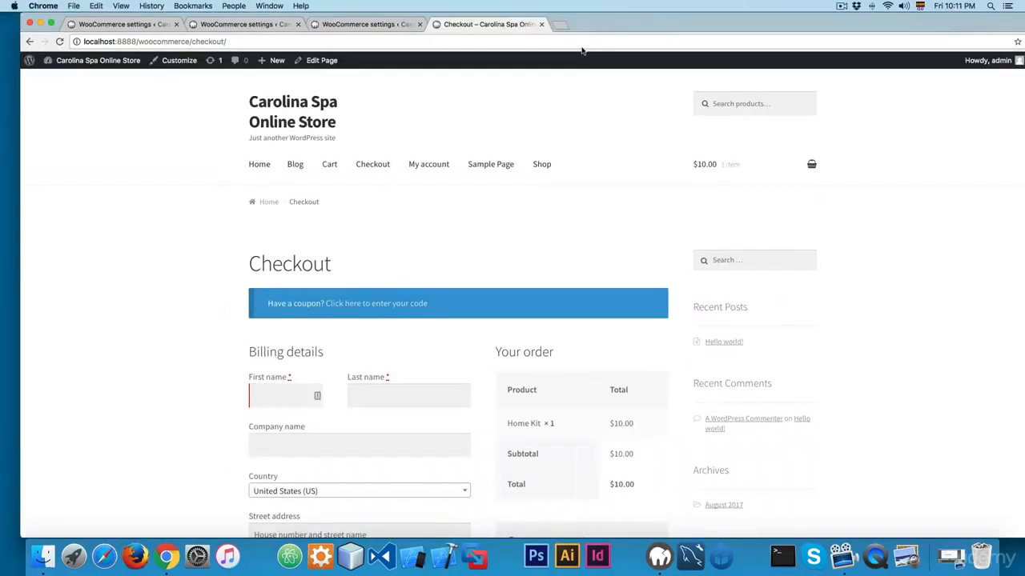
scroll(485, 153, "down", 5)
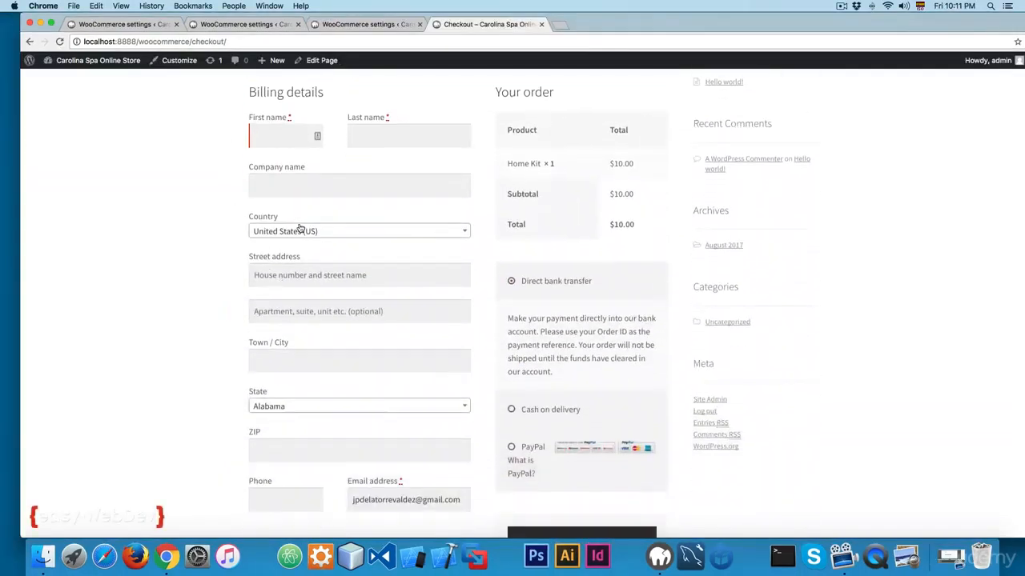
left_click(301, 232)
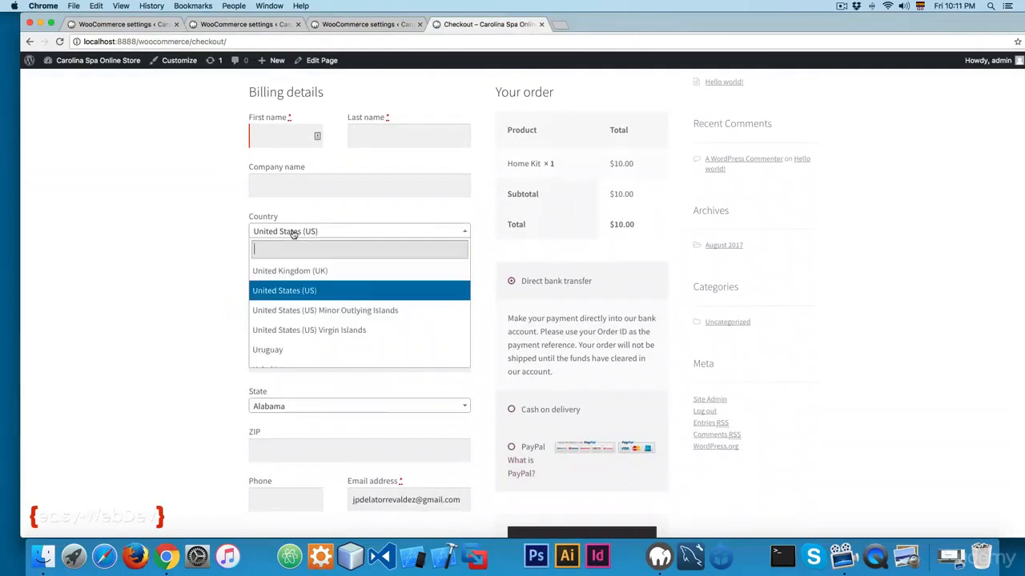
left_click(304, 292)
left_click(303, 233)
scroll(301, 296, "up", 5)
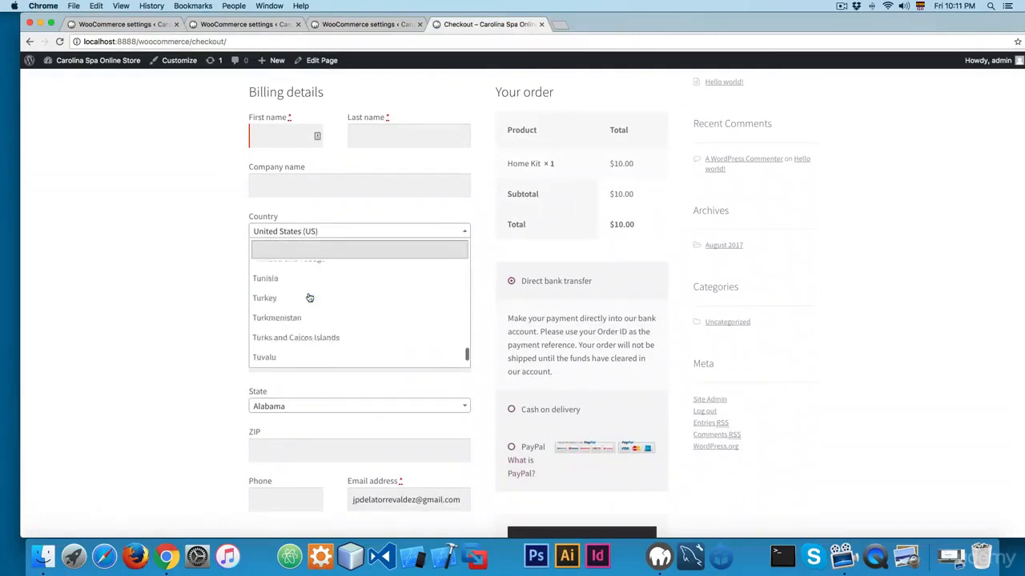
scroll(301, 295, "up", 5)
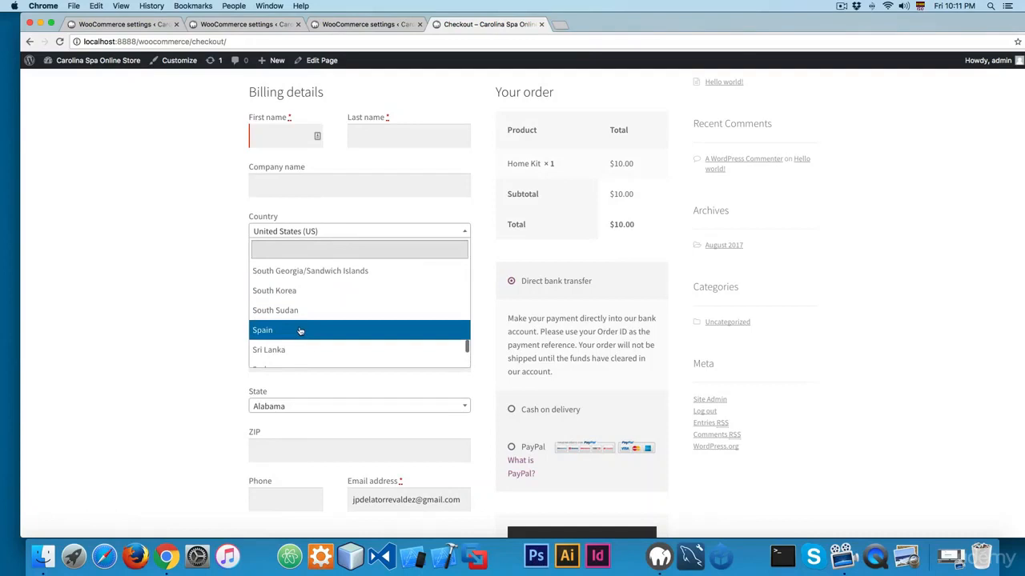
left_click(300, 327)
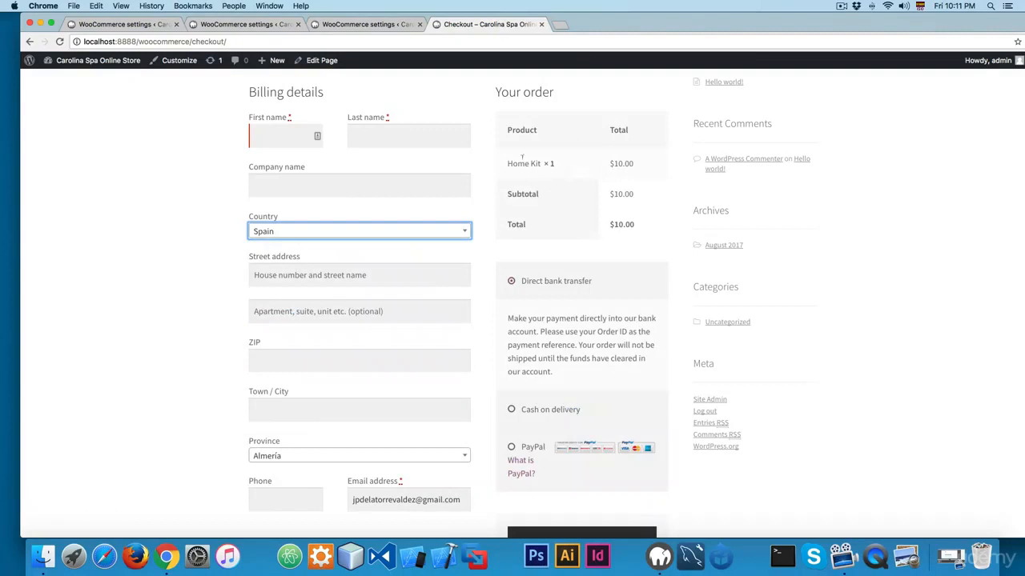
Step: Add a Flat rate shipping method to the United States shipping zone in the WooCommerce settings
left_click(207, 153)
key("ctrl+shift+Tab")
key("ctrl+shift+Tab")
key("ctrl+shift+Tab")
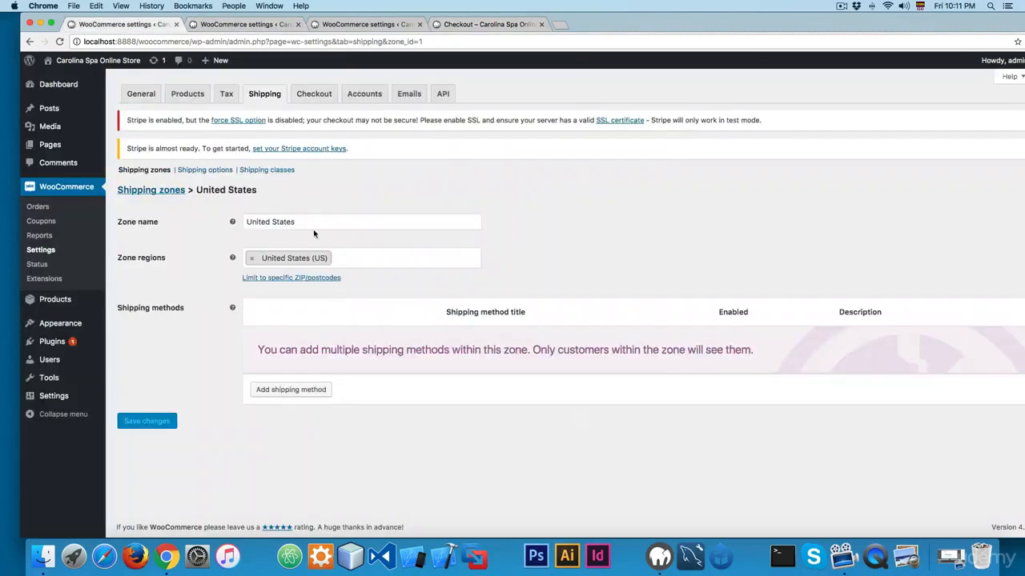
left_click(289, 391)
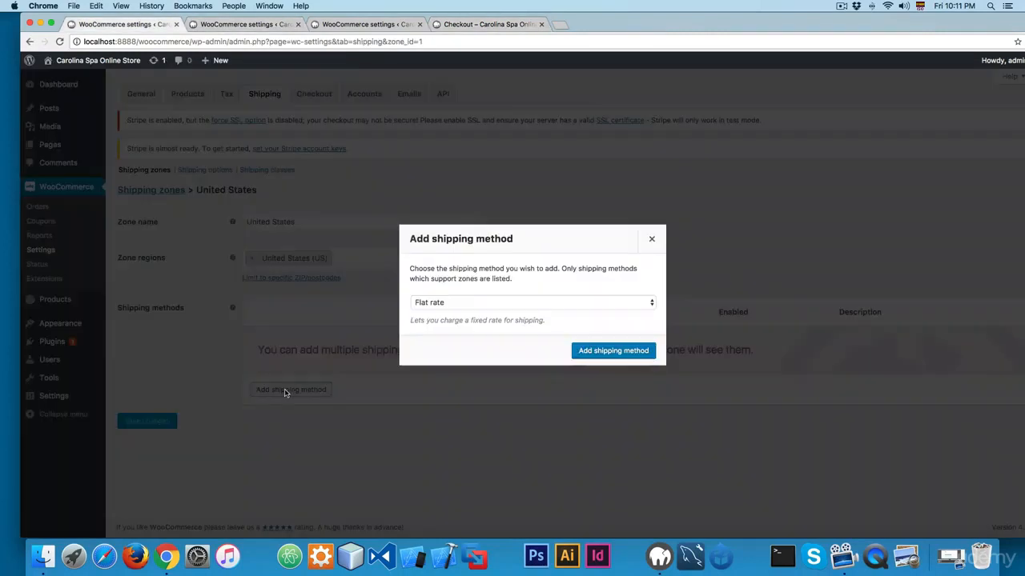
left_click(435, 305)
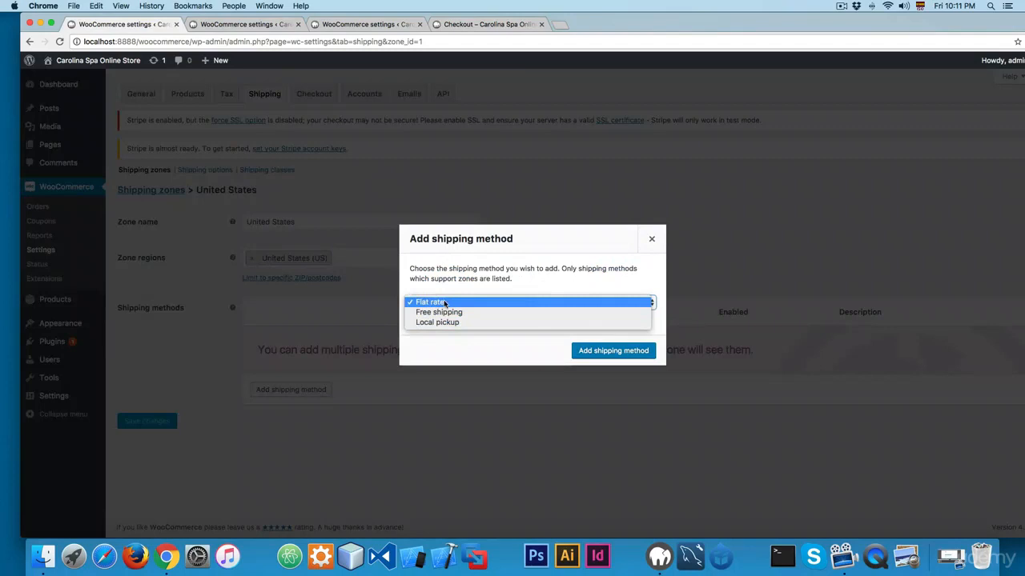
left_click(457, 302)
left_click(613, 355)
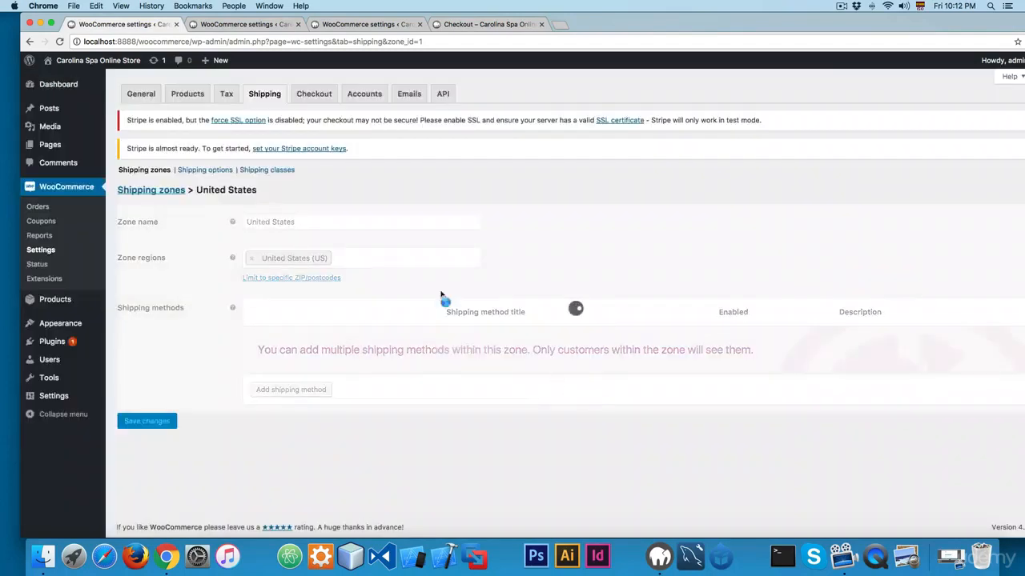
Step: Edit the United States zone's Flat rate method with Taxable tax status and a cost of 10, and save it
mouse_move(279, 344)
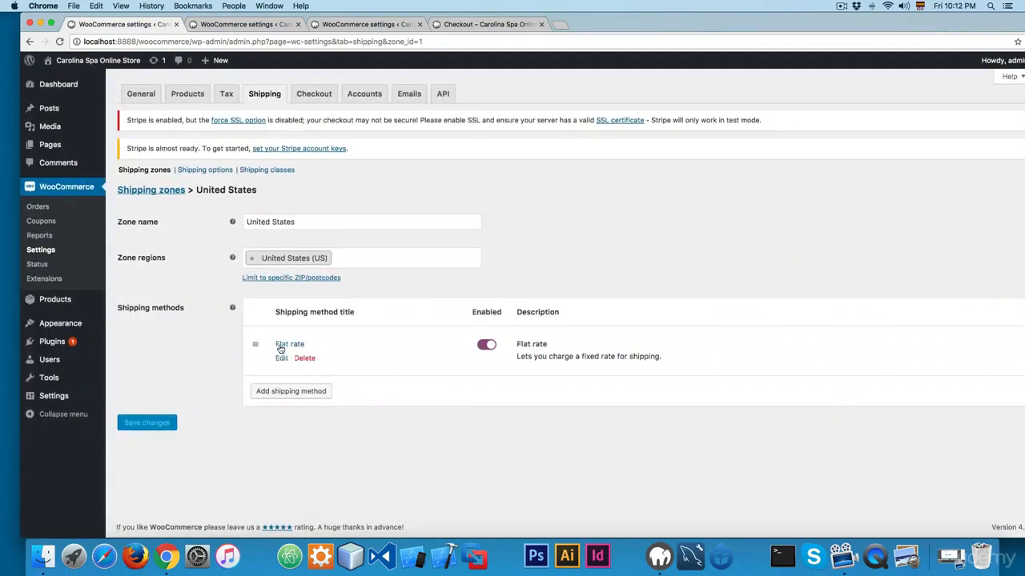
left_click(282, 358)
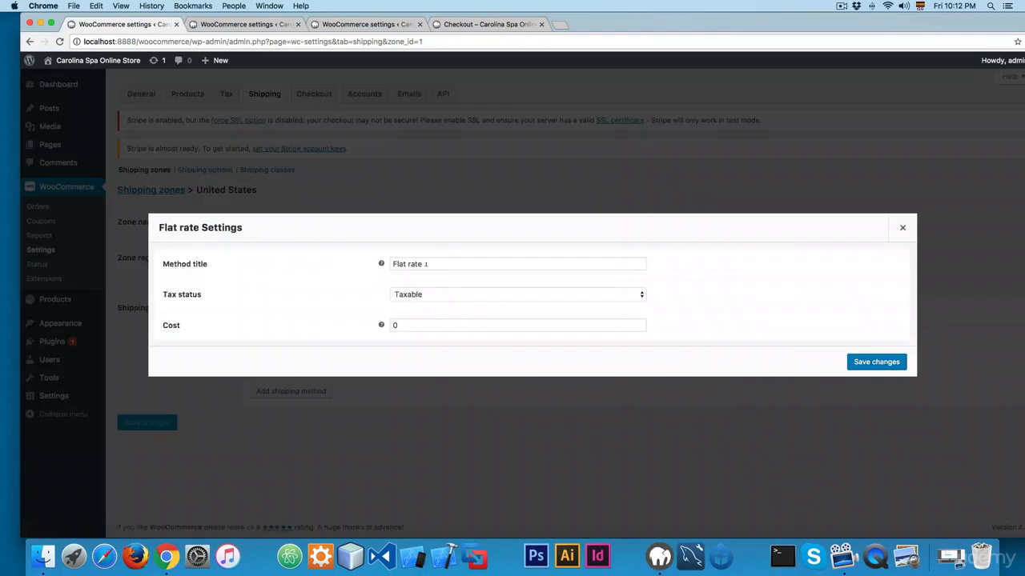
left_click_drag(443, 261, 291, 272)
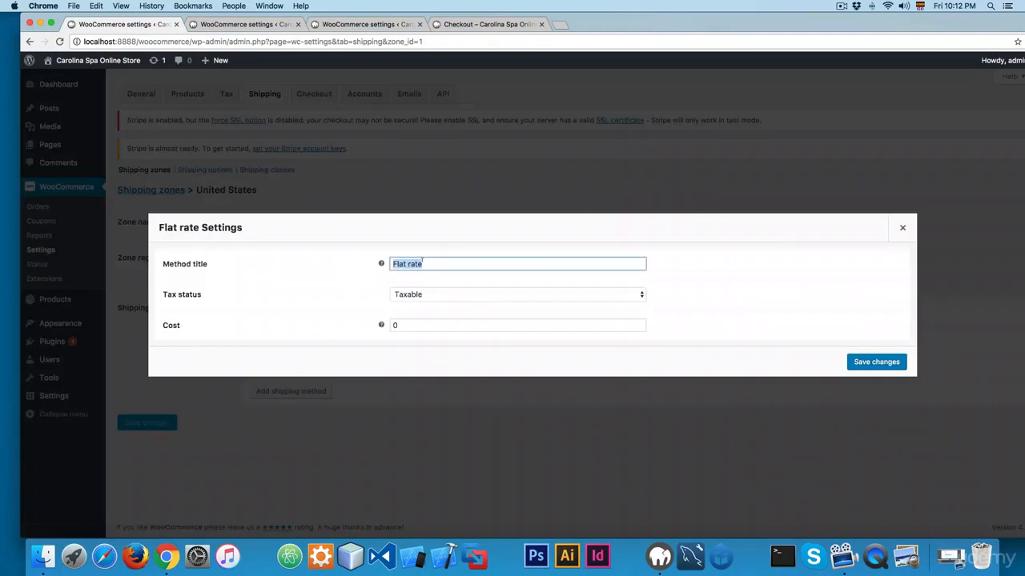
left_click(419, 303)
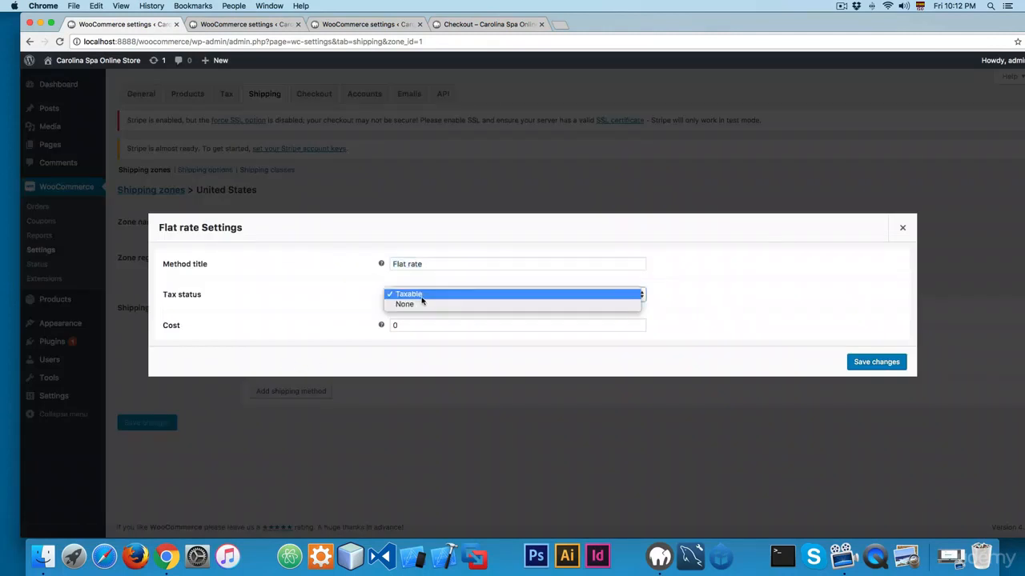
left_click(208, 294)
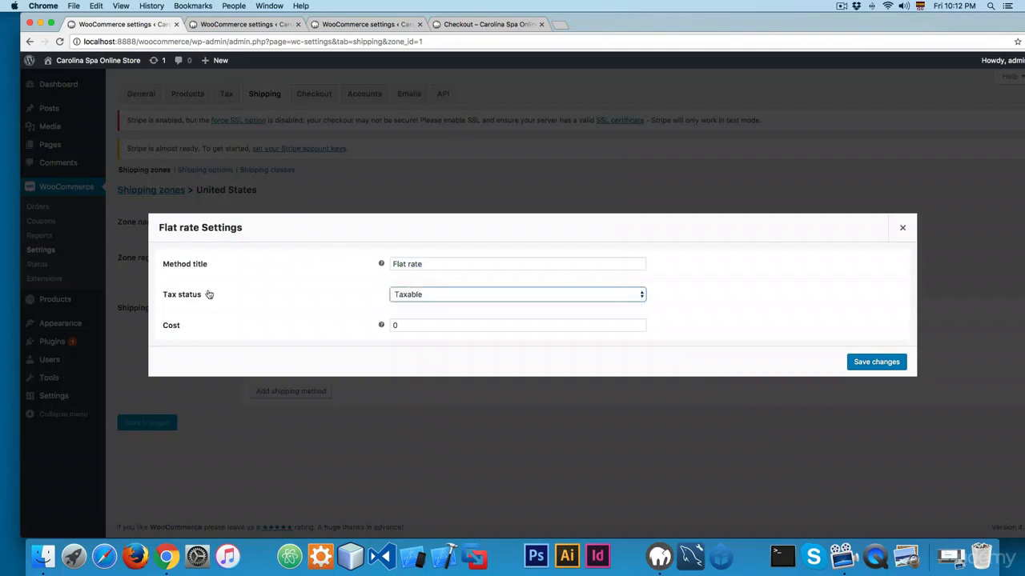
left_click(399, 294)
left_click(332, 311)
left_click_drag(405, 326, 308, 327)
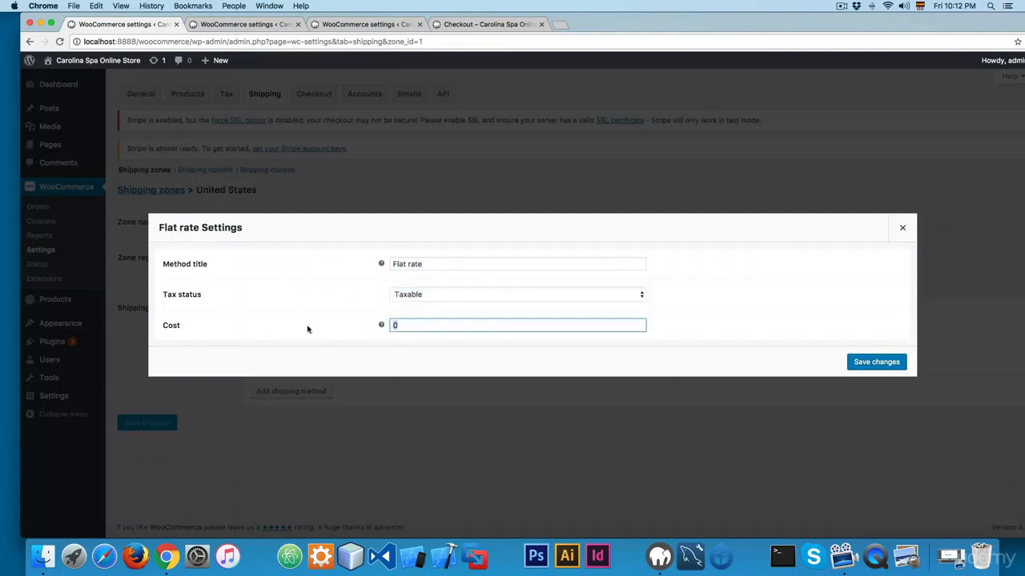
type("10")
left_click(866, 362)
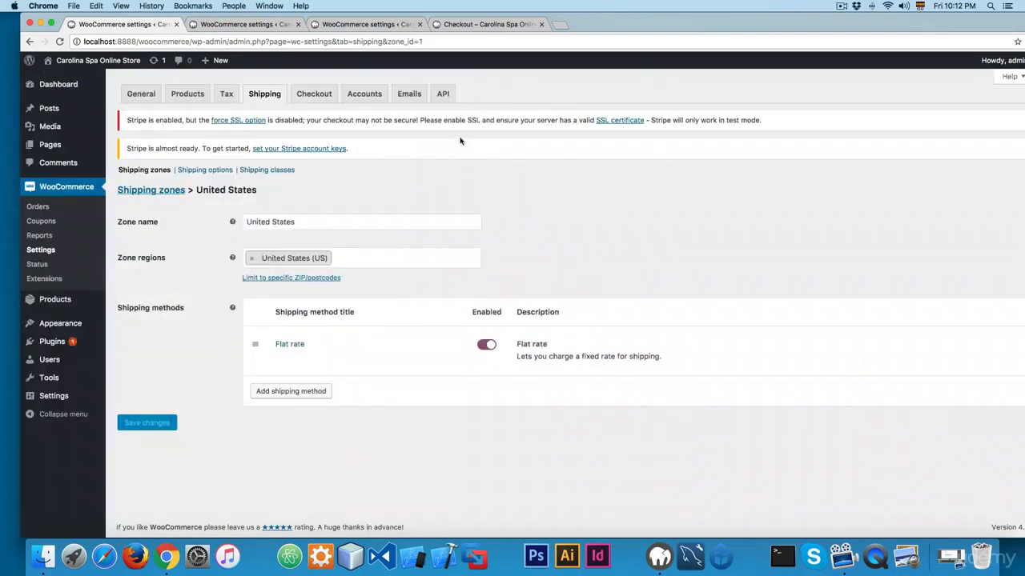
Step: Reload the store's checkout page and examine the shipping entry in the order summary for Spain
key("ctrl+shift+Tab")
key("super+r")
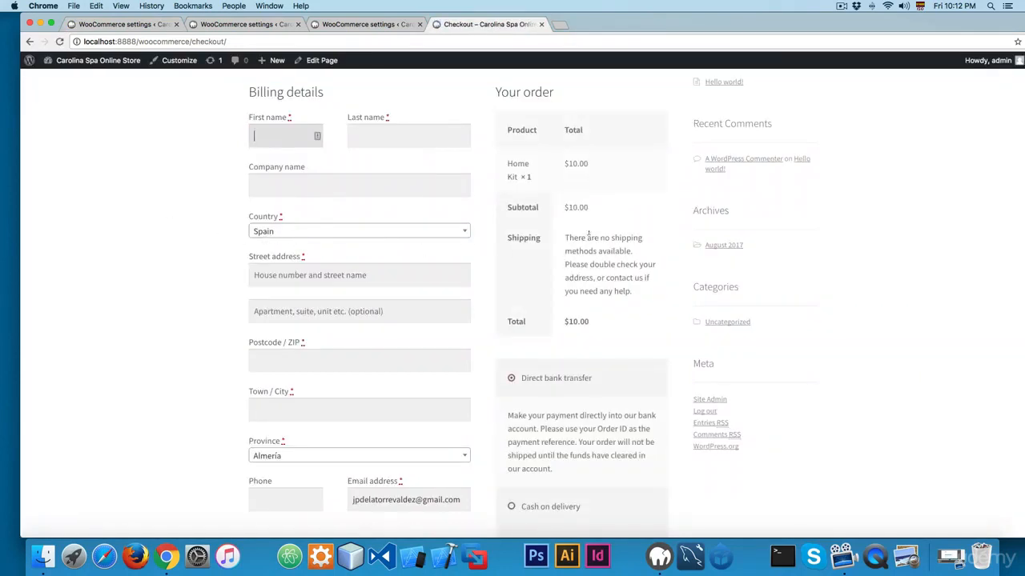
left_click_drag(586, 235, 629, 291)
left_click(516, 249)
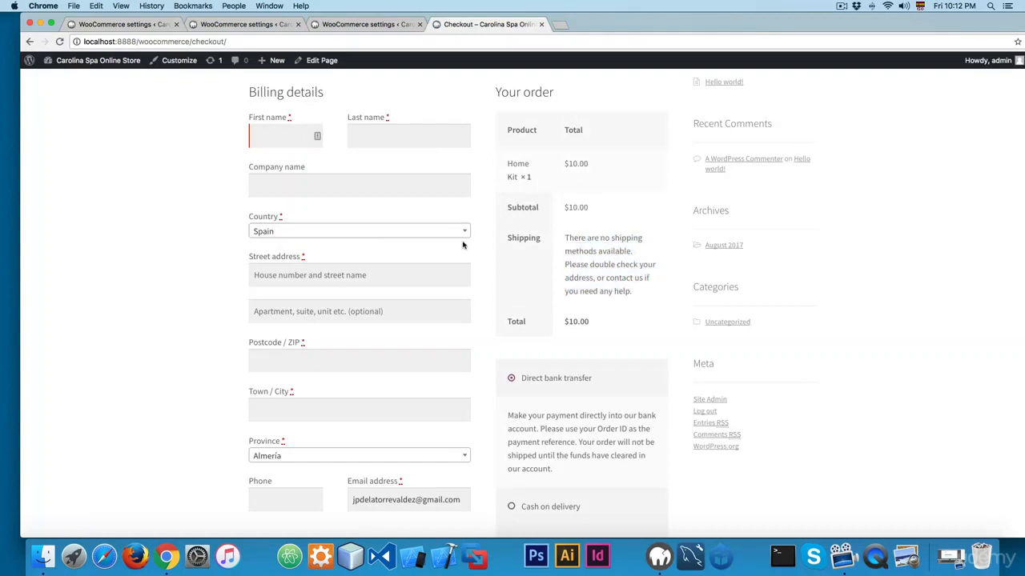
Step: Change the checkout's billing country to United States (US) and check the shipping charge in the order summary
left_click(292, 232)
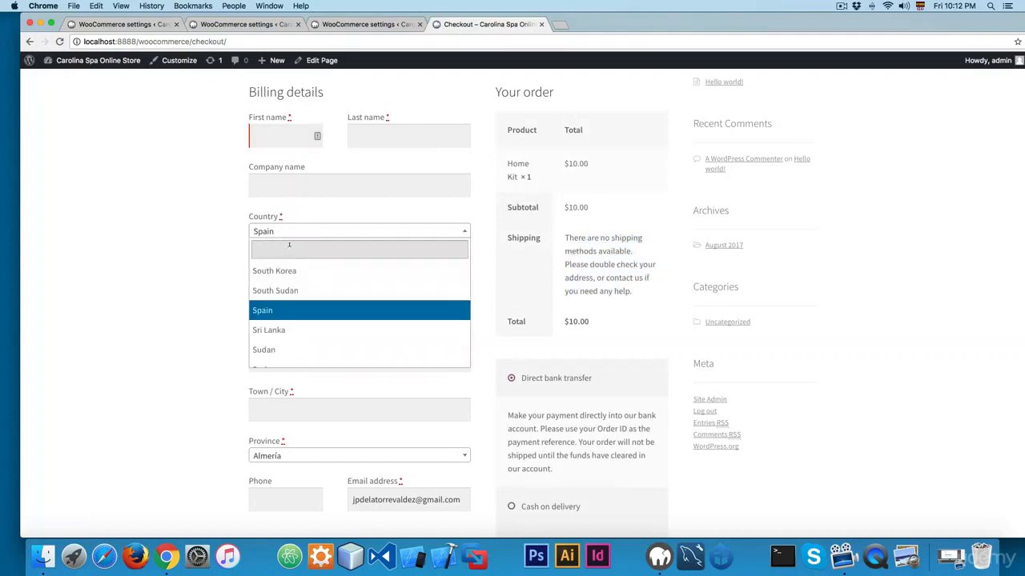
type("united")
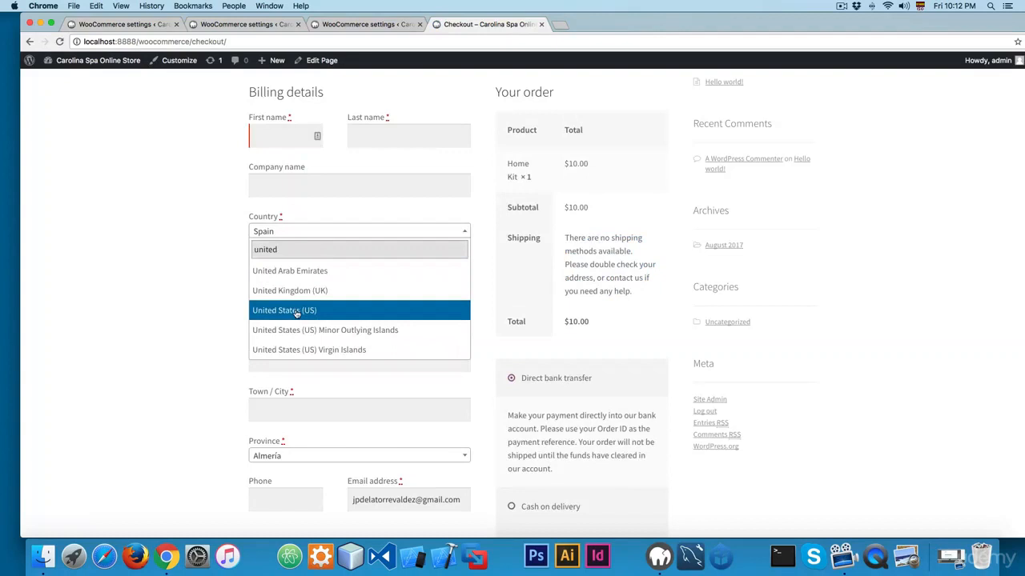
left_click(288, 310)
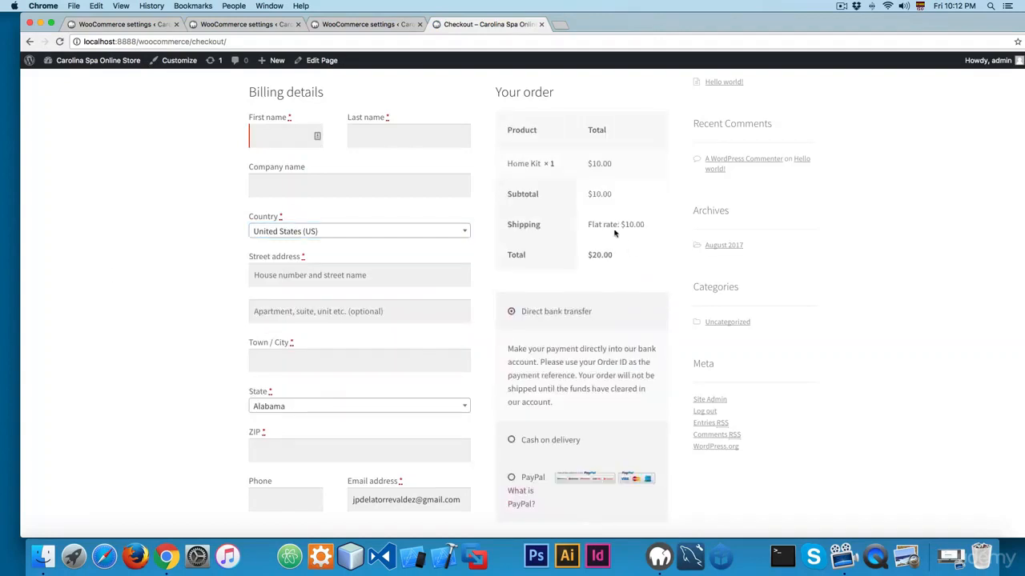
left_click_drag(622, 224, 645, 225)
left_click(214, 281)
Step: Open the cart, set the Home Kit quantity to 3, and update the cart
scroll(214, 282, "up", 5)
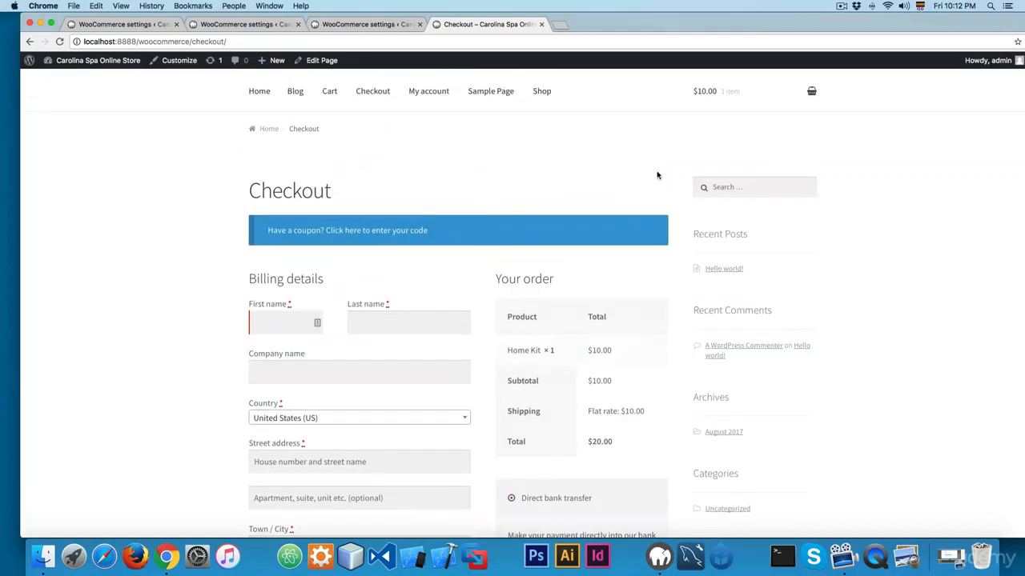
scroll(661, 174, "up", 1)
left_click(697, 107)
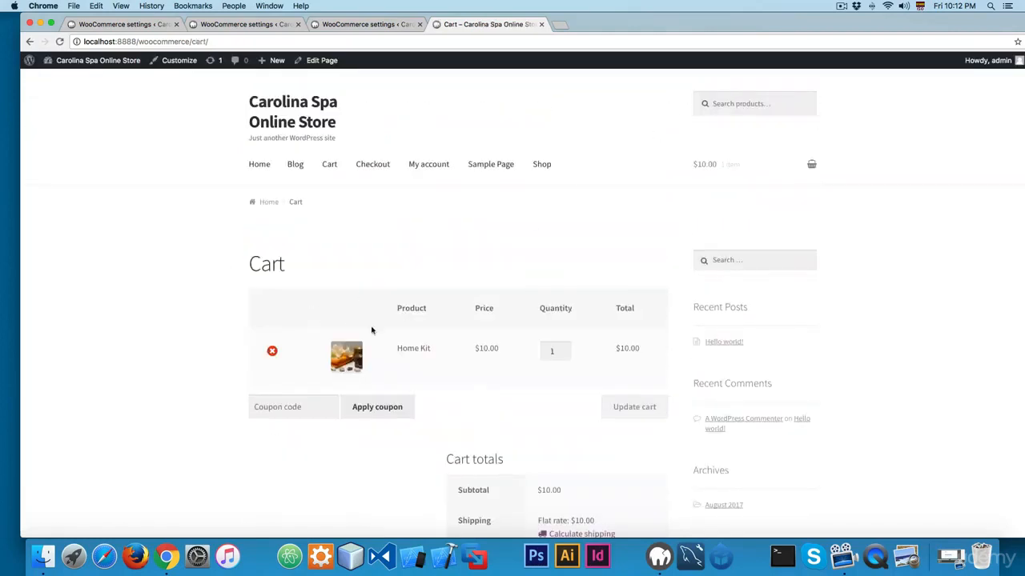
left_click_drag(566, 352, 521, 353)
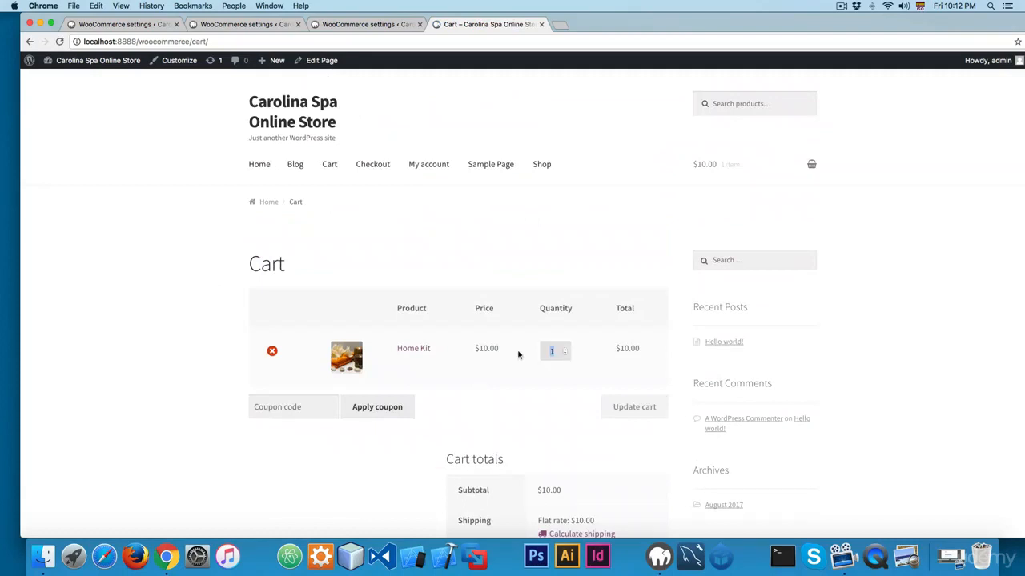
type("2")
key("XF86AudioMute")
type("0")
left_click(625, 408)
left_click_drag(561, 353, 541, 354)
type("3")
left_click(617, 406)
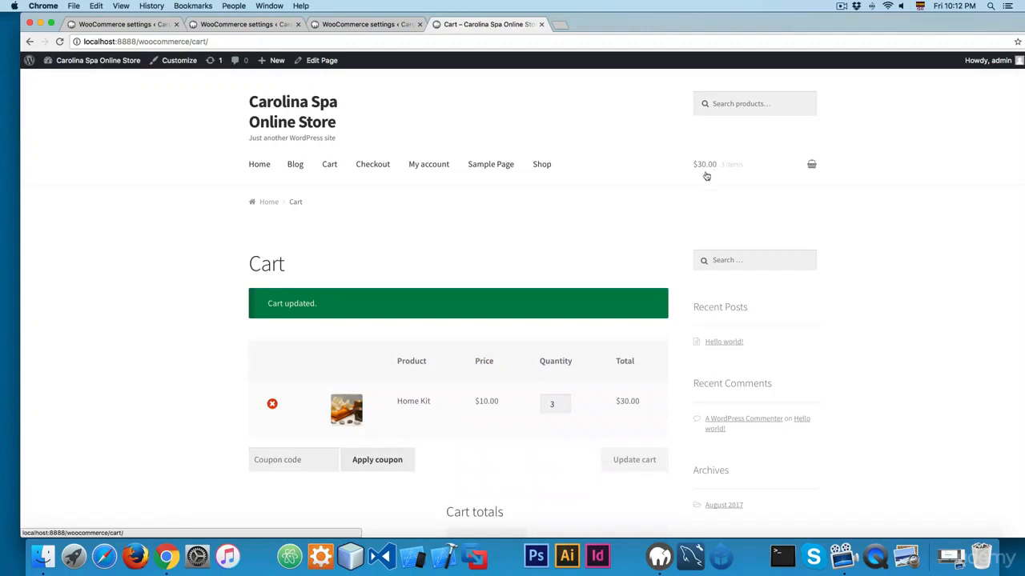
Step: Proceed from the cart to the checkout and examine the flat rate shipping charge for the order
scroll(601, 435, "down", 4)
left_click(555, 483)
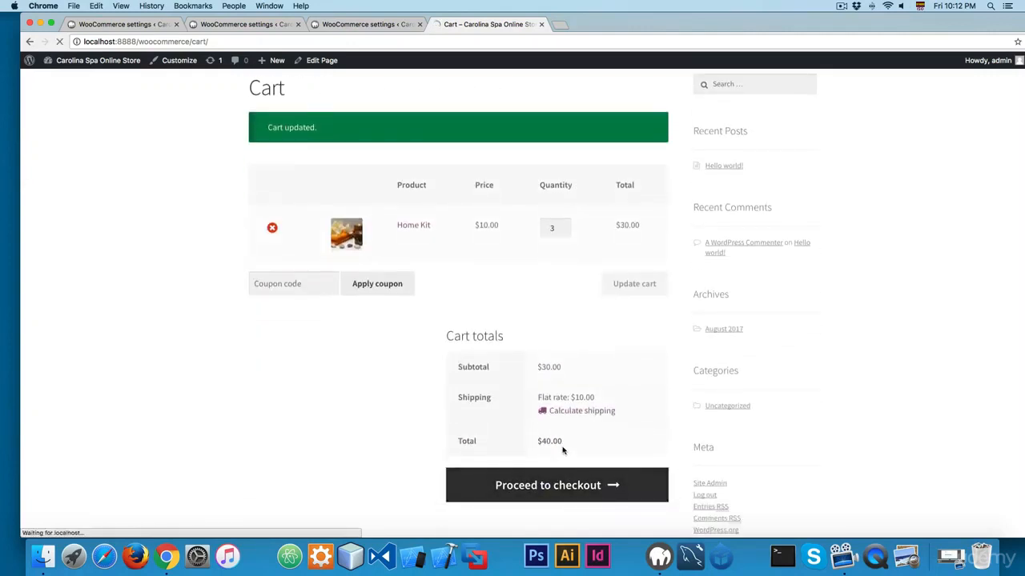
scroll(555, 375, "down", 3)
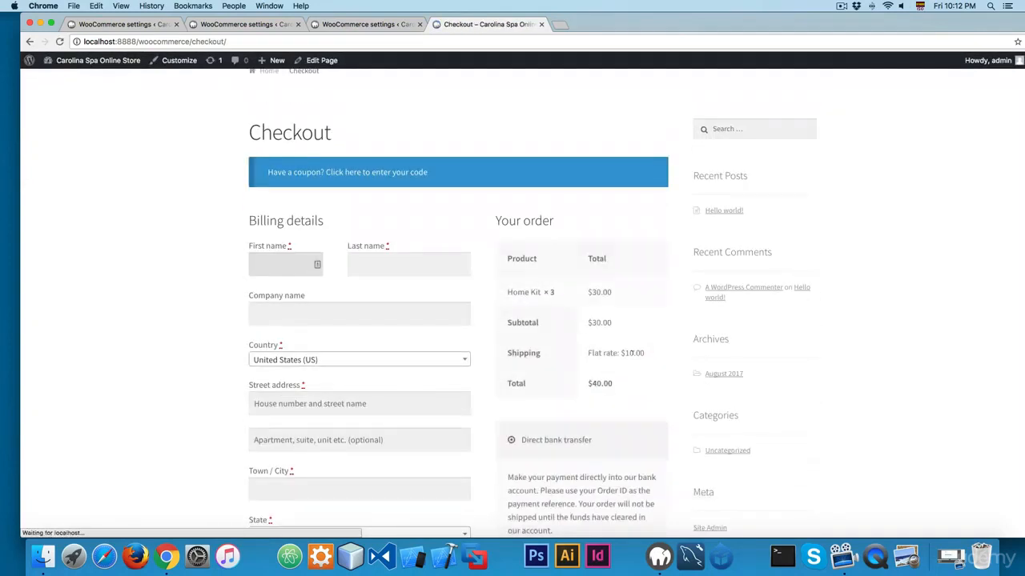
left_click_drag(645, 354, 589, 355)
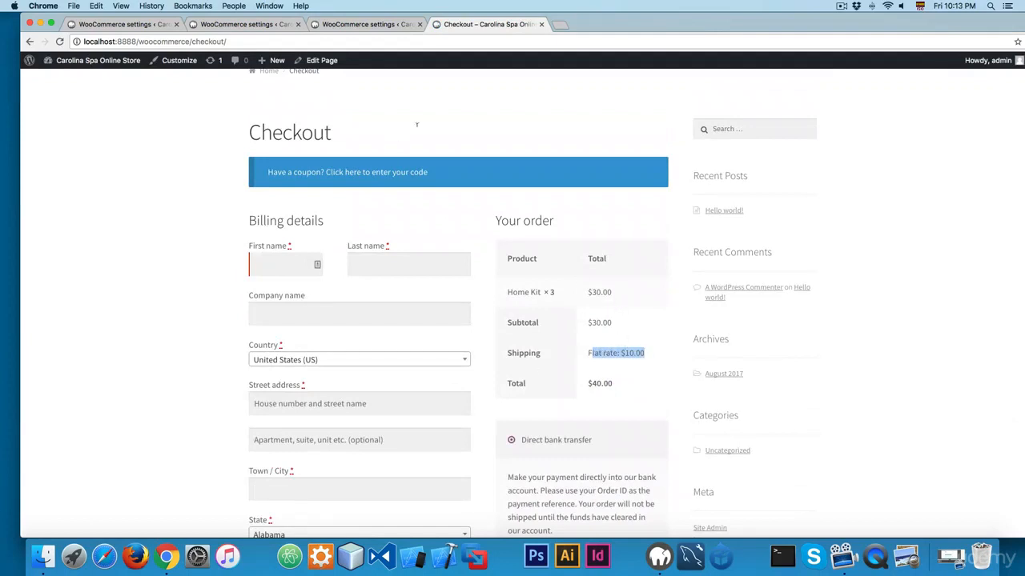
Step: Set the United States zone's Flat rate cost to 10 * [qty], save it, and reload the checkout page to check the shipping charge
left_click(212, 24)
left_click(117, 24)
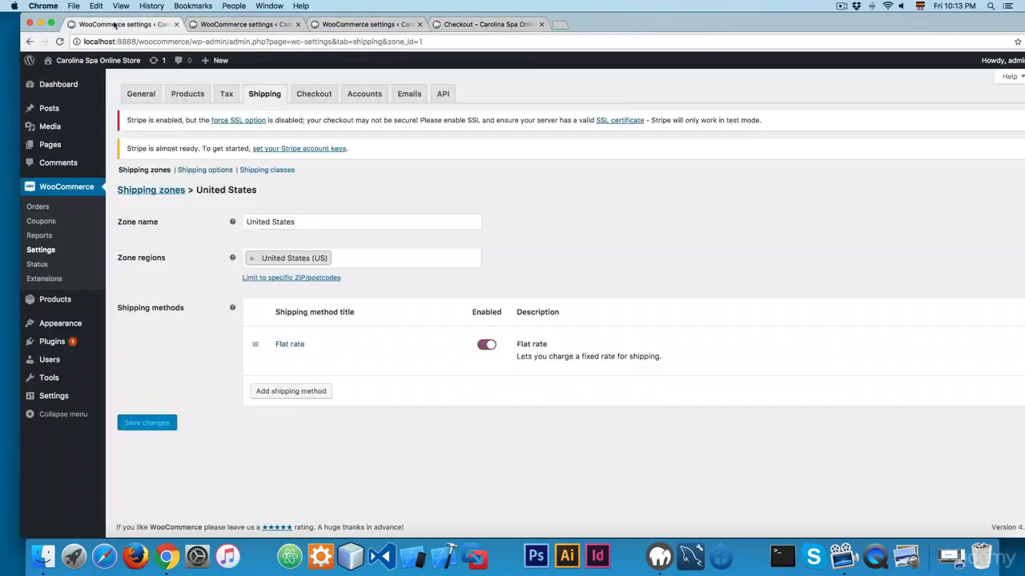
left_click(281, 357)
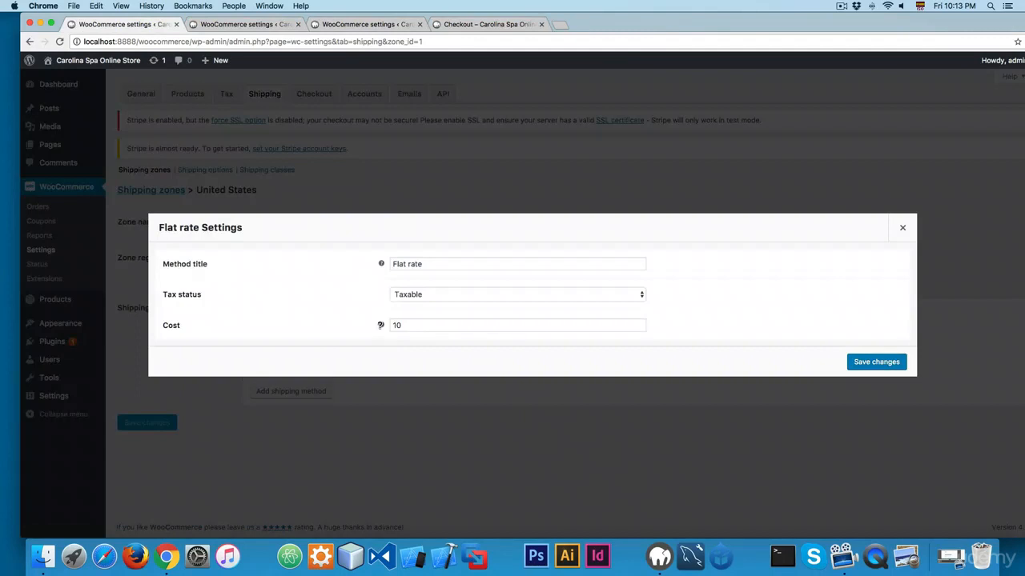
mouse_move(381, 325)
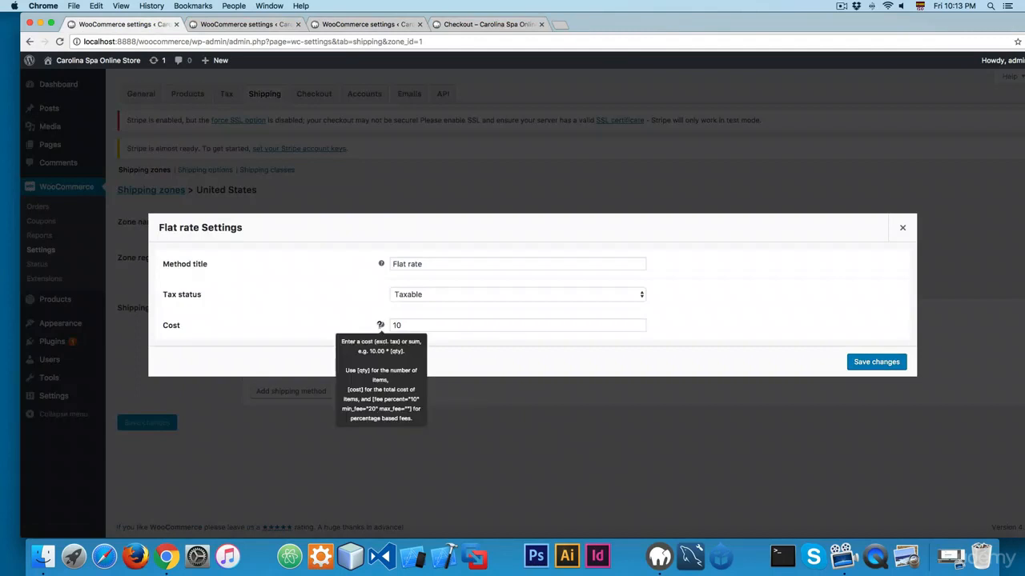
left_click(417, 322)
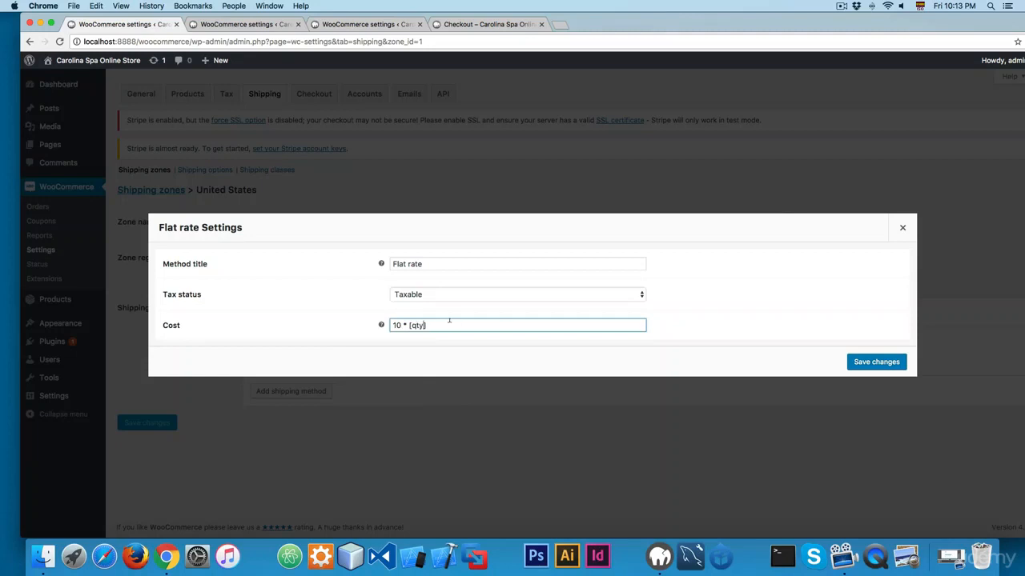
left_click(874, 362)
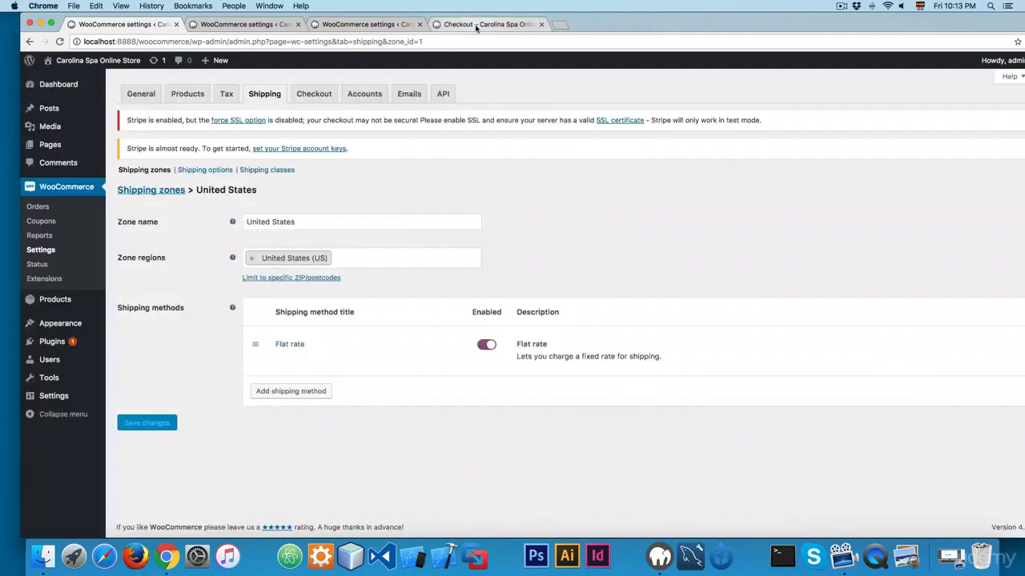
left_click(478, 25)
key("super+r")
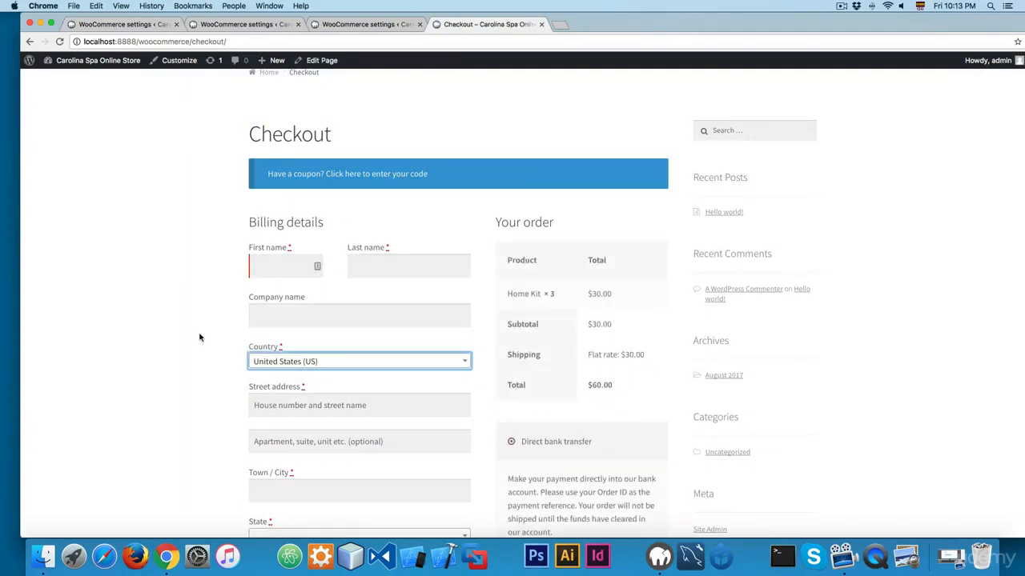
Step: Set the United States zone's Flat rate cost to [cost] * .10 and save the method's settings
mouse_move(592, 355)
left_mouse_down()
mouse_move(640, 355)
mouse_move(589, 354)
left_mouse_up()
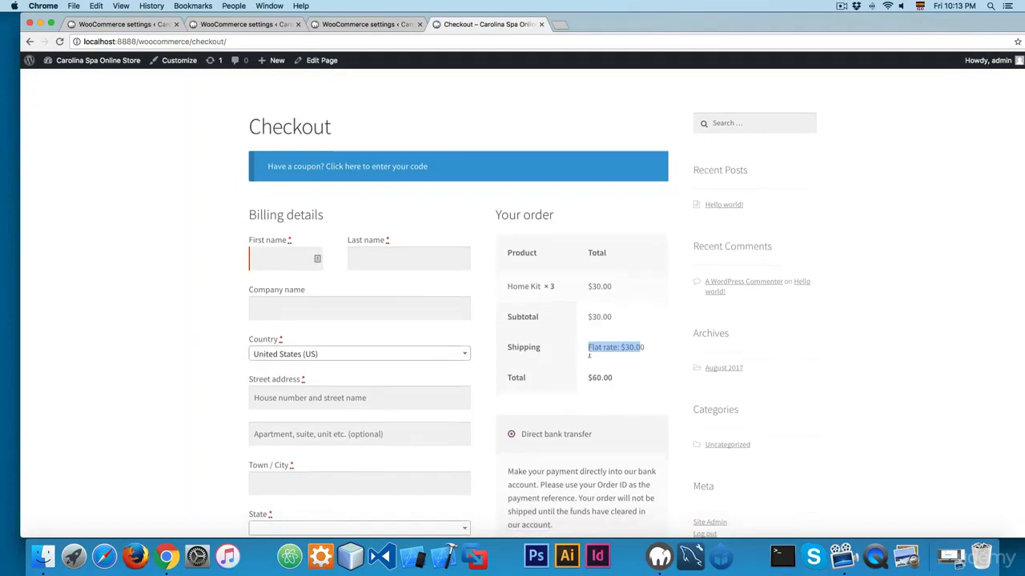
key("ctrl+shift+Tab")
key("ctrl+shift+Tab")
key("ctrl+shift+Tab")
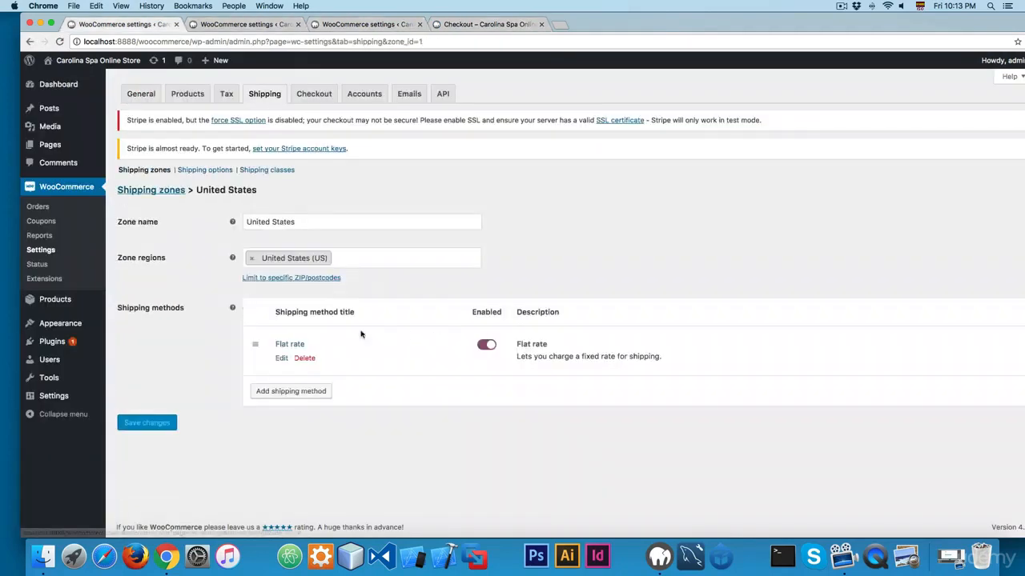
left_click(280, 359)
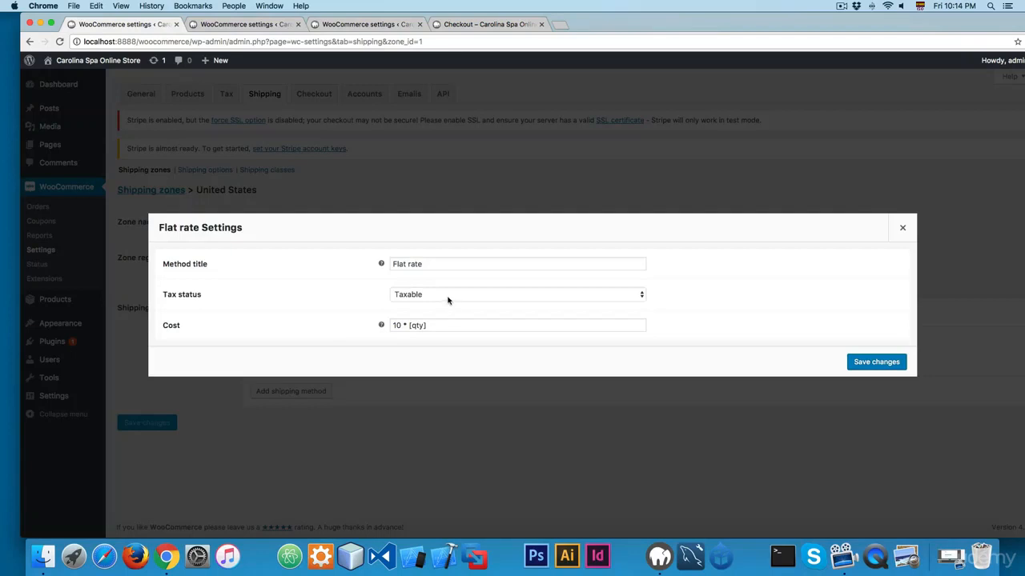
mouse_move(380, 325)
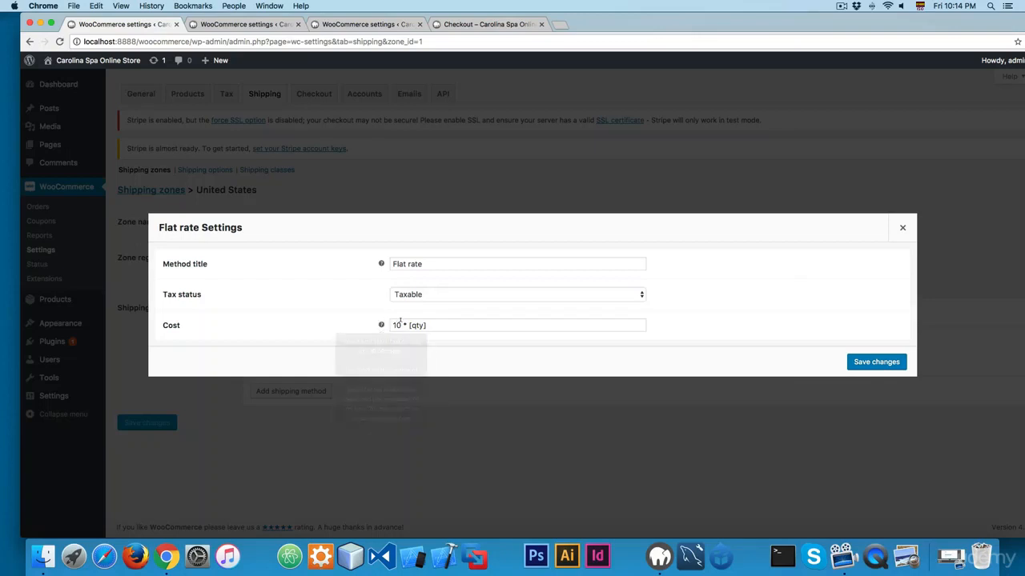
left_click_drag(440, 324, 379, 323)
type("[cost] * .1")
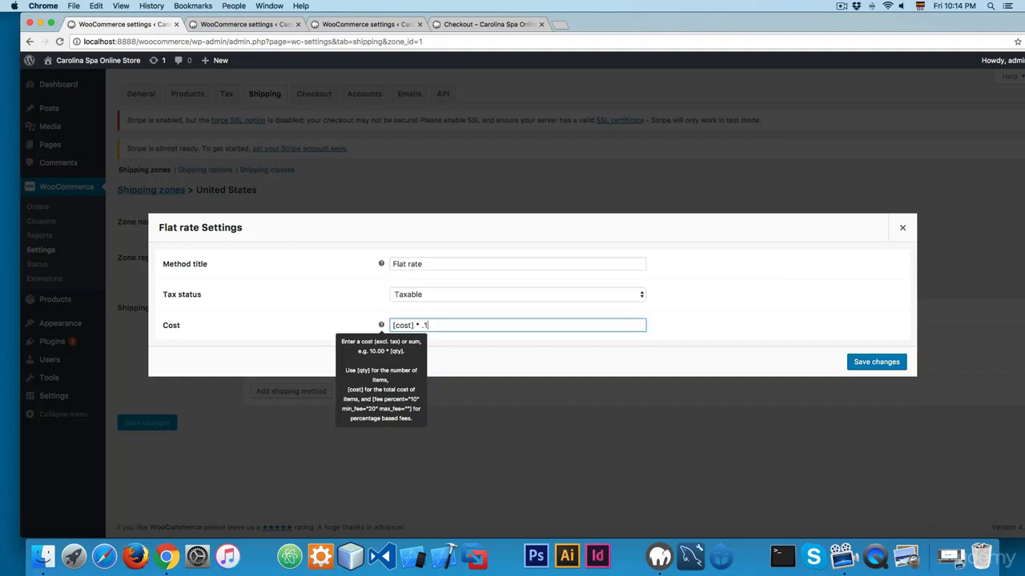
left_click_drag(439, 325, 345, 325)
left_click(471, 321)
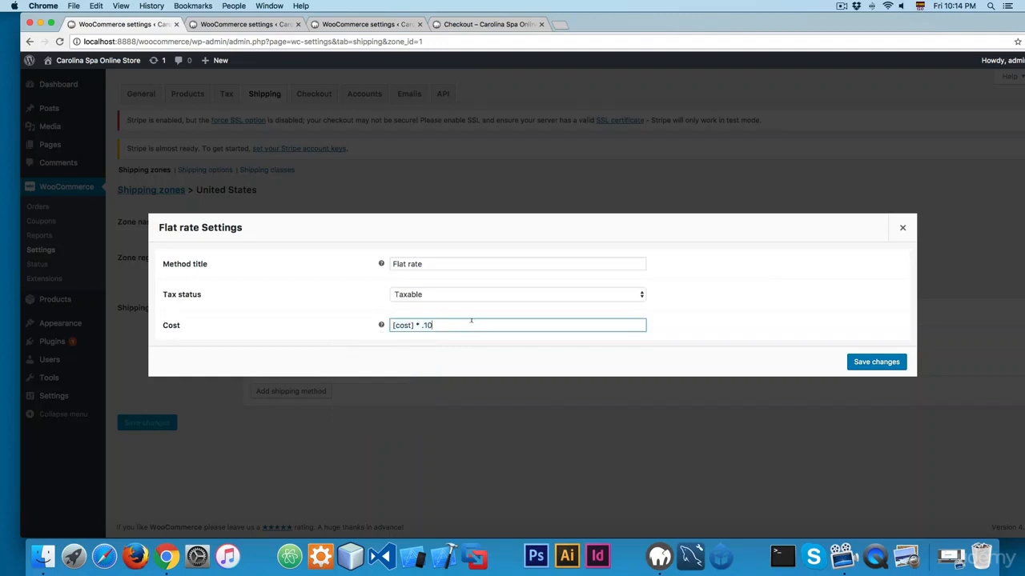
left_click(862, 362)
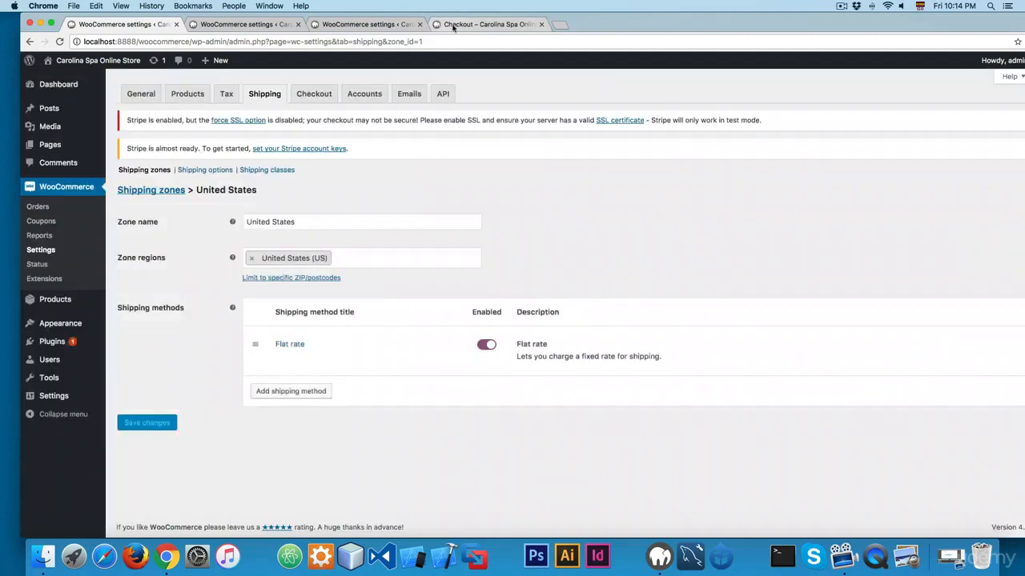
Step: Reload the checkout page and compare the flat rate shipping charge with the Home Kit line total
left_click(453, 26)
key("super+r")
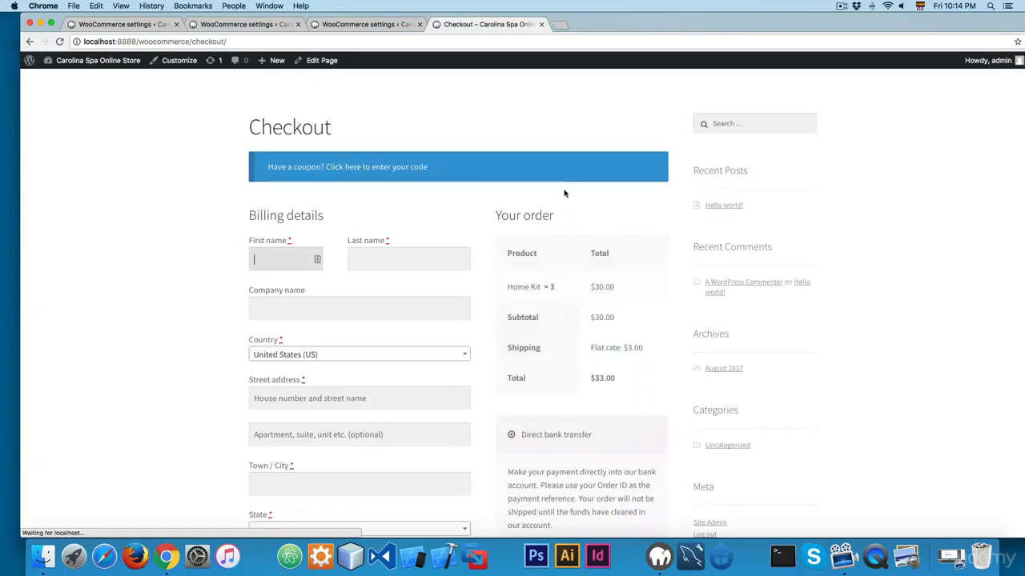
left_click_drag(591, 286, 607, 286)
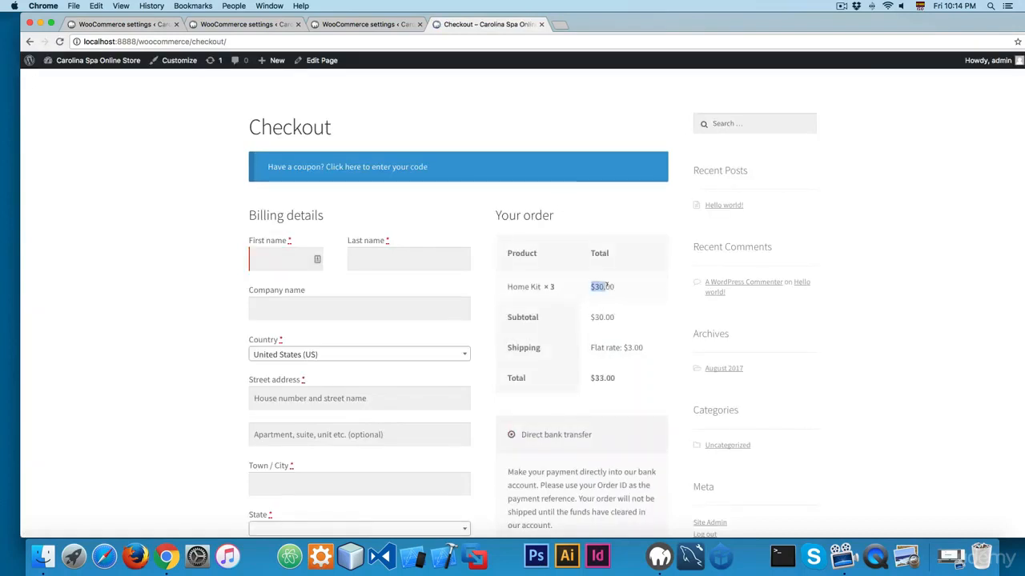
mouse_move(622, 347)
left_mouse_down()
mouse_move(647, 349)
mouse_move(624, 347)
left_mouse_up()
left_click(640, 346)
left_click(630, 347)
Step: Return to the shipping zones list, open the United States zone for editing, and add the Free shipping method
key("ctrl+Tab")
mouse_move(265, 336)
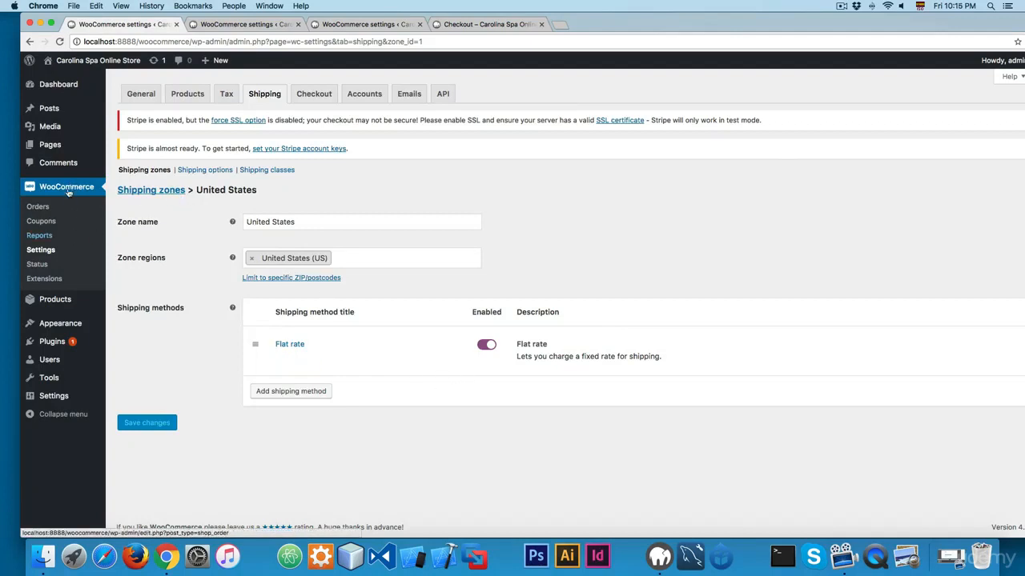
left_click(184, 192)
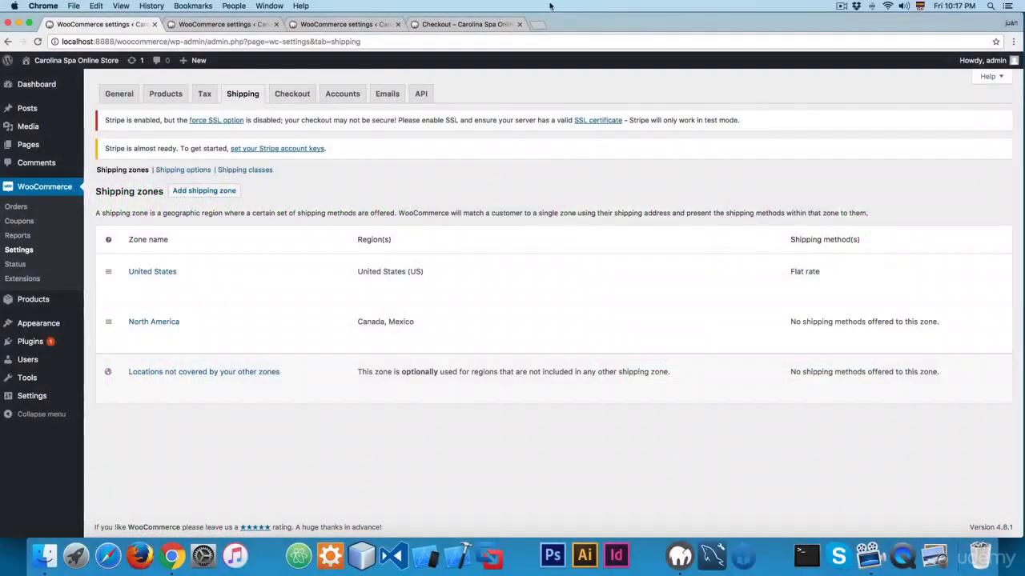
mouse_move(146, 280)
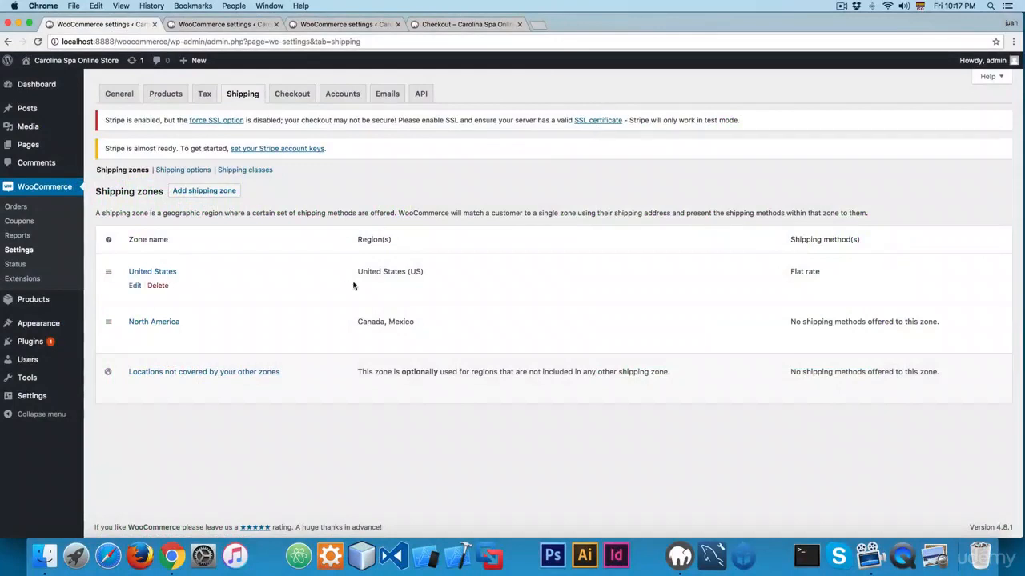
left_click(135, 287)
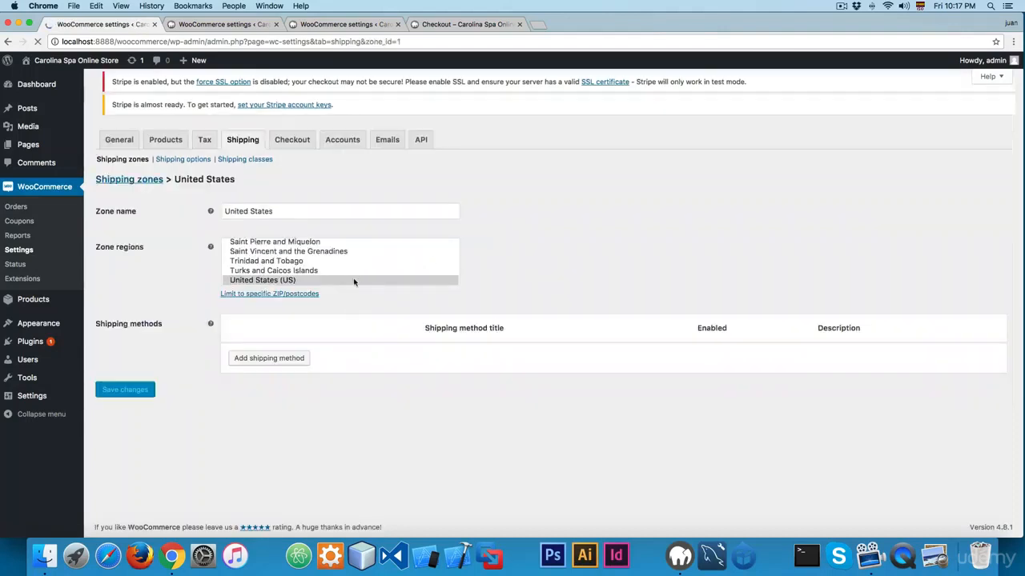
mouse_move(265, 351)
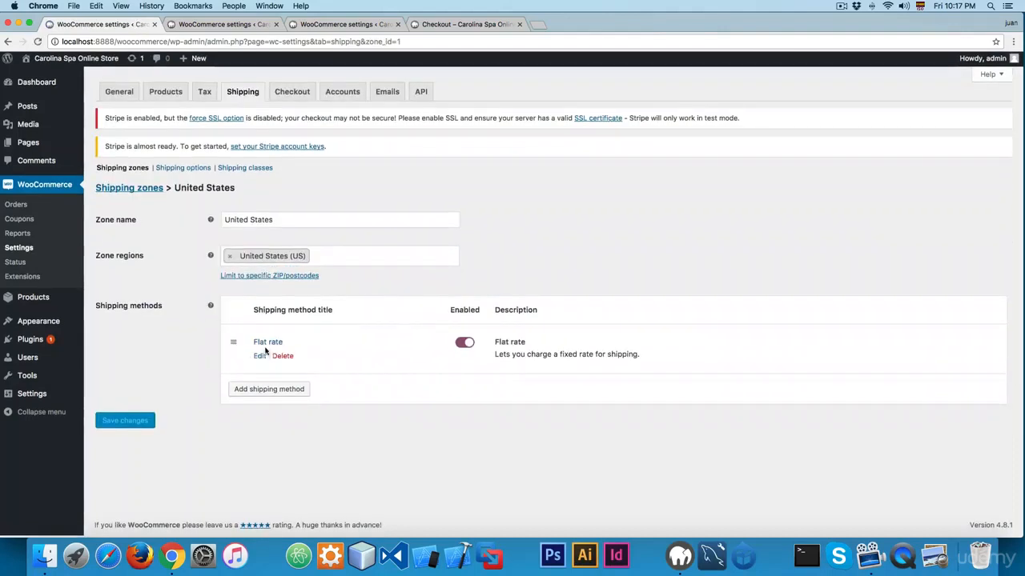
left_click(280, 391)
left_click(454, 308)
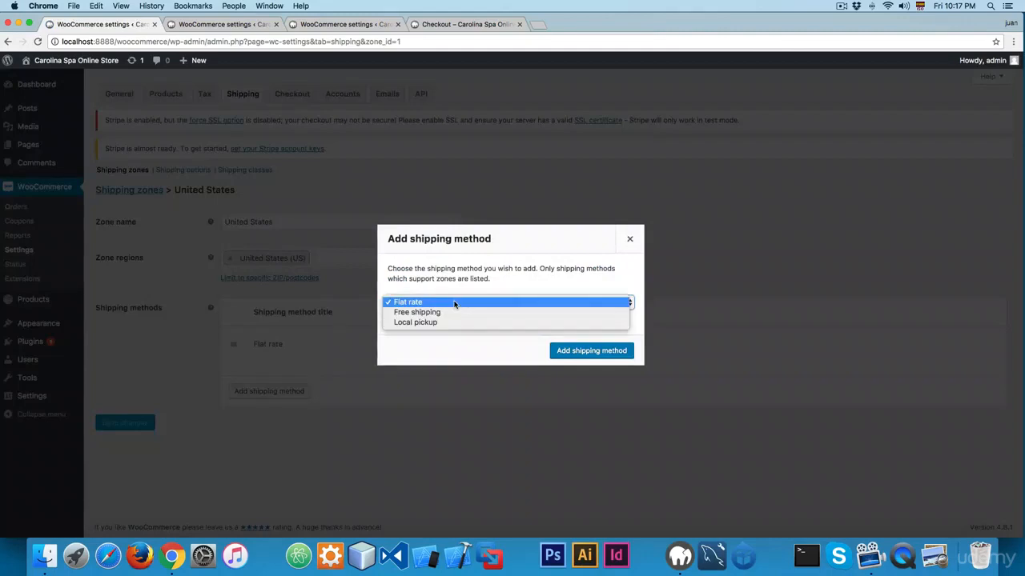
left_click(410, 313)
left_click(599, 357)
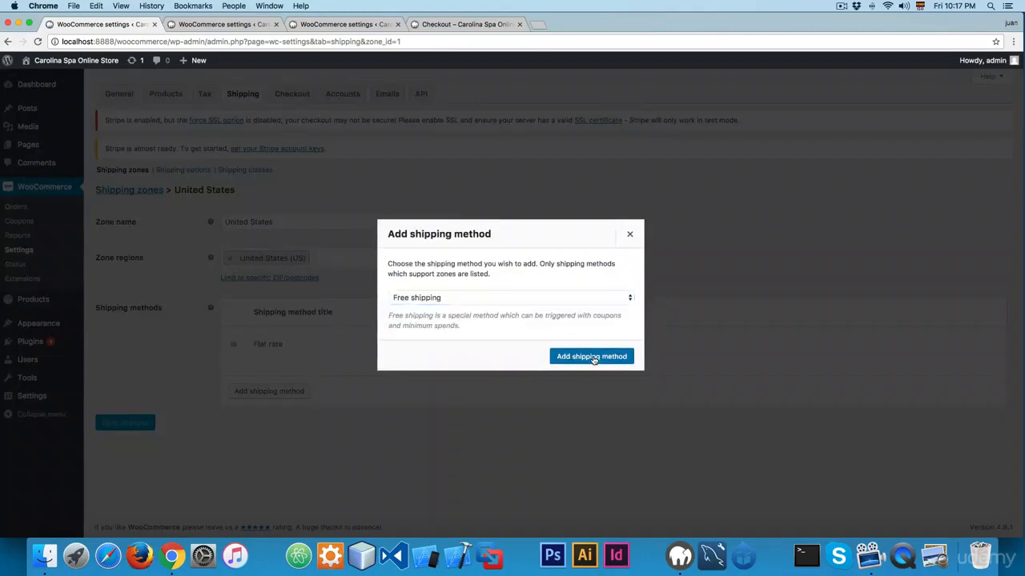
Step: Configure the Free shipping method to require a minimum order amount, set that amount, and save the settings
mouse_move(259, 412)
left_click(259, 408)
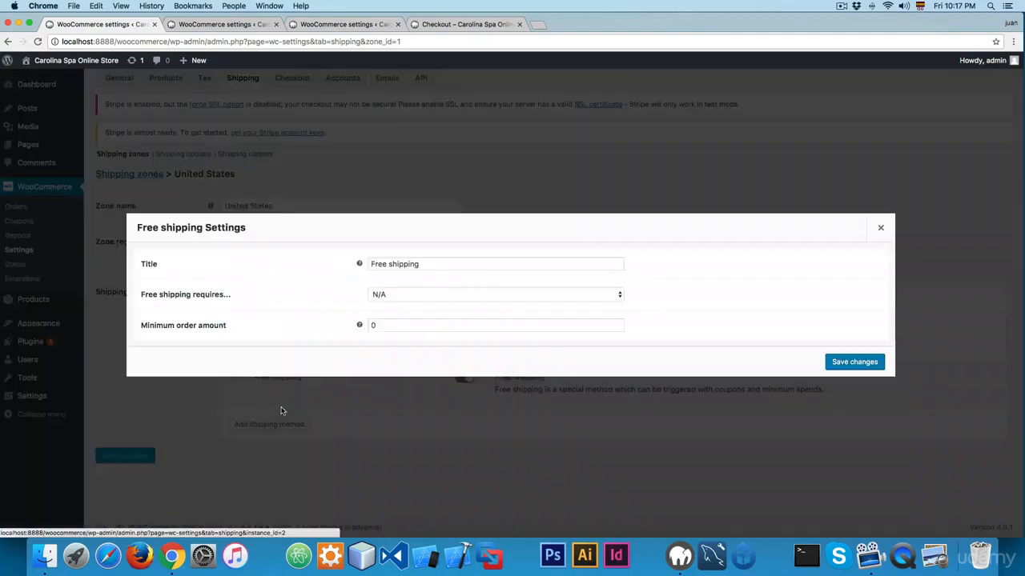
triple_click(437, 261)
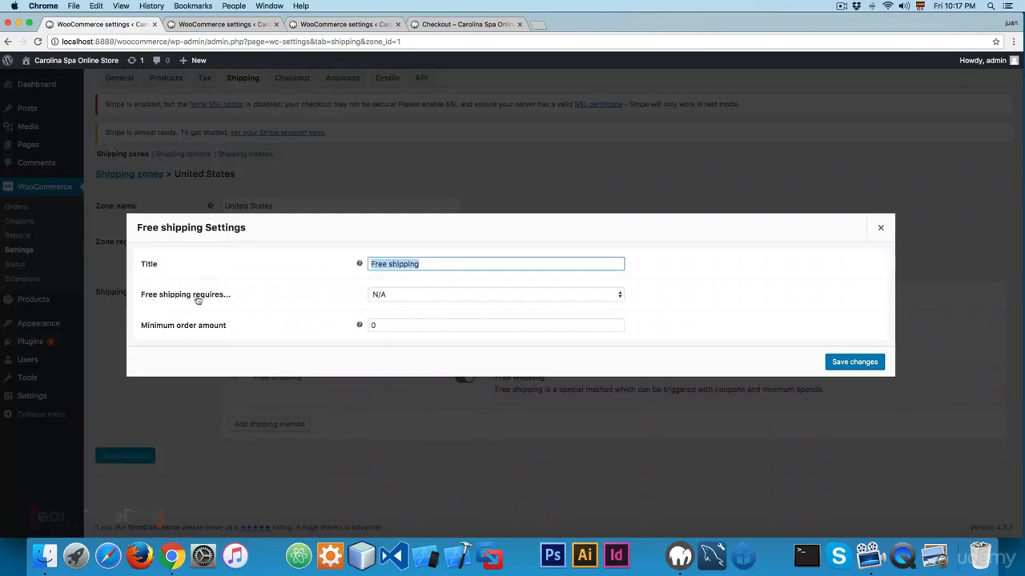
left_click(369, 295)
left_click(346, 299)
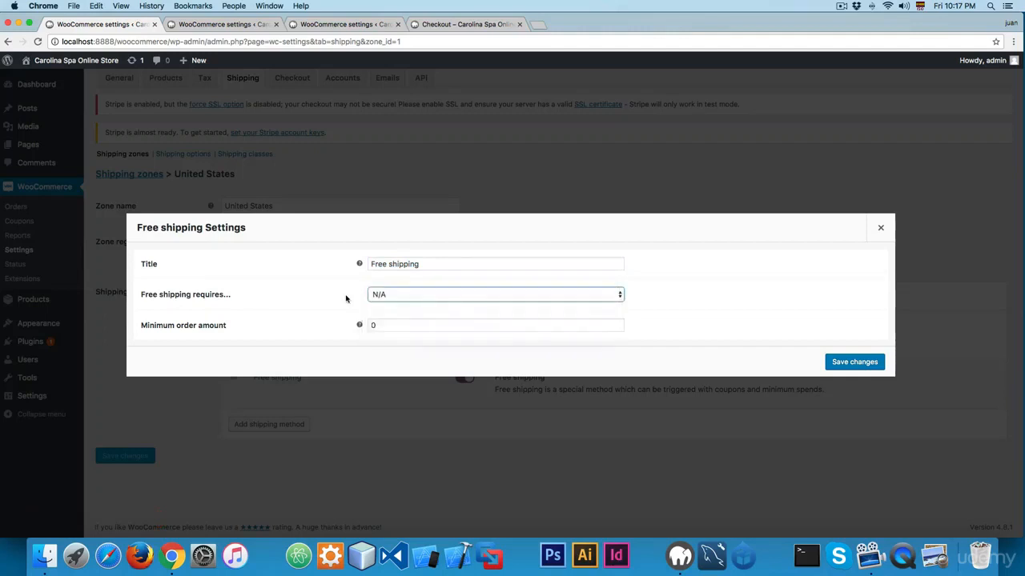
left_click(383, 296)
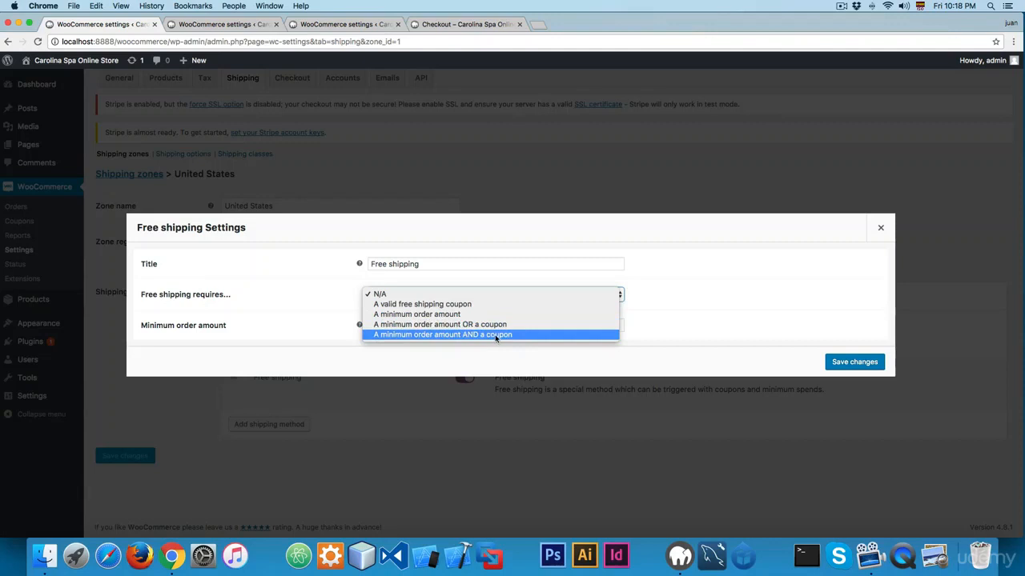
left_click(419, 316)
left_click(385, 326)
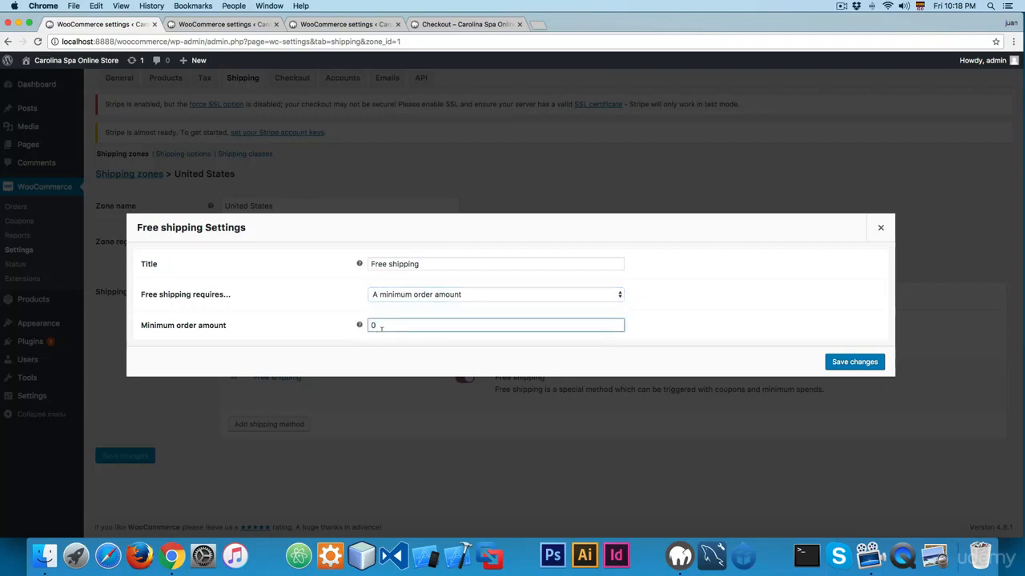
double_click(374, 325)
left_click(848, 362)
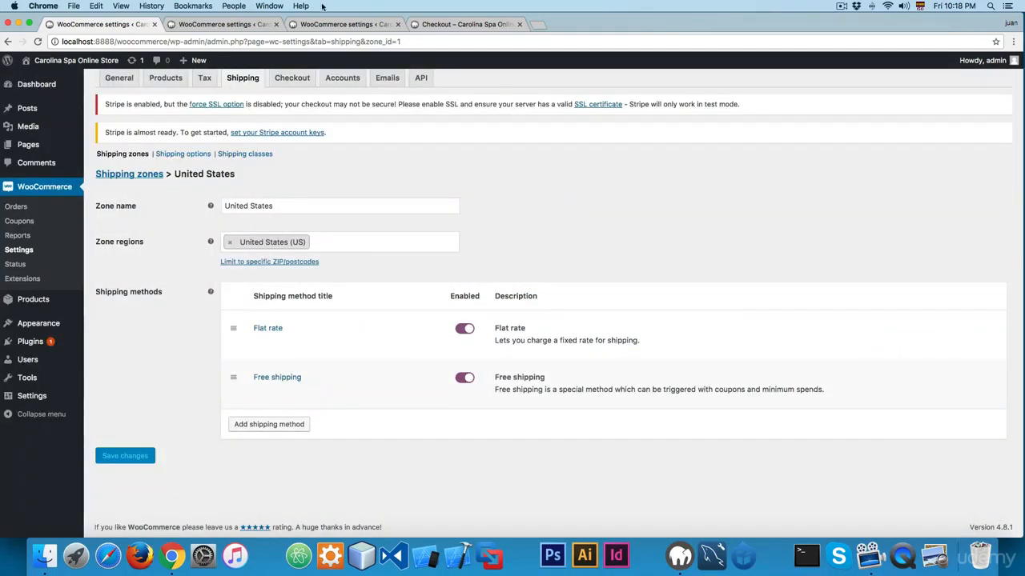
Step: Switch to the checkout page and reload it to check the shipping options offered for the order
left_click(232, 25)
left_click(340, 25)
left_click(452, 25)
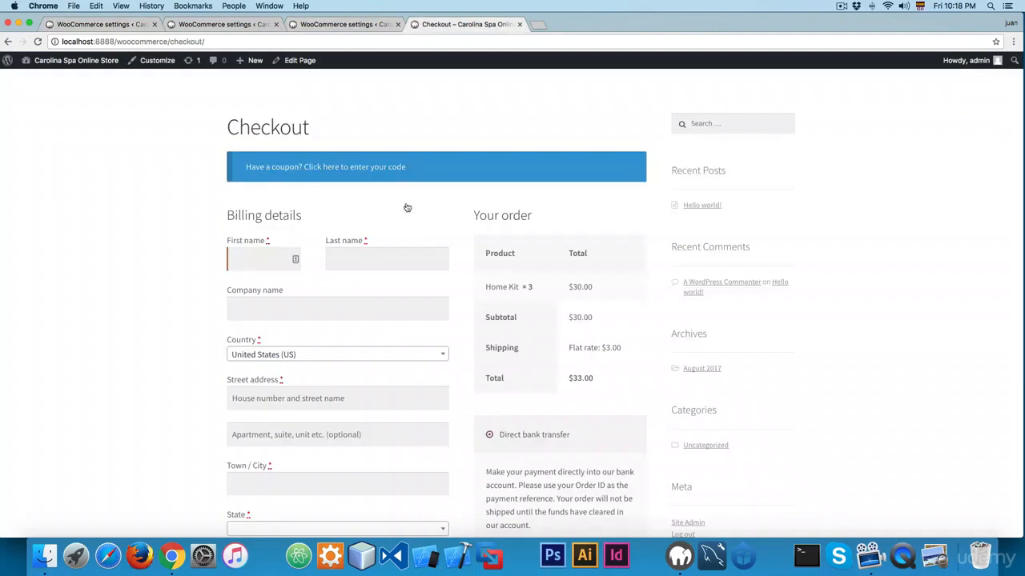
key("super+r")
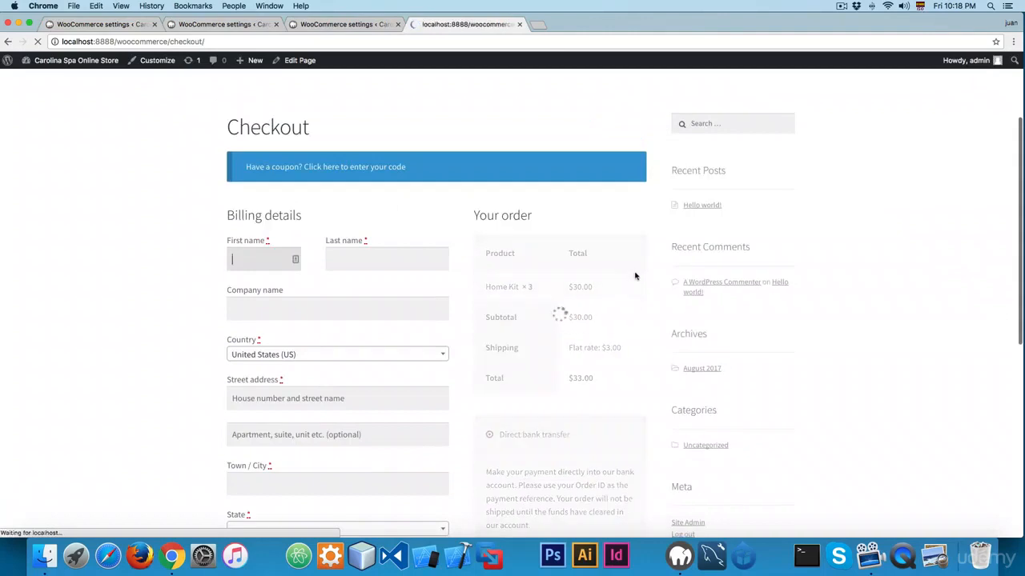
Step: Change the United States zone's Flat rate cost to 10 and save the method's settings
key("super+1")
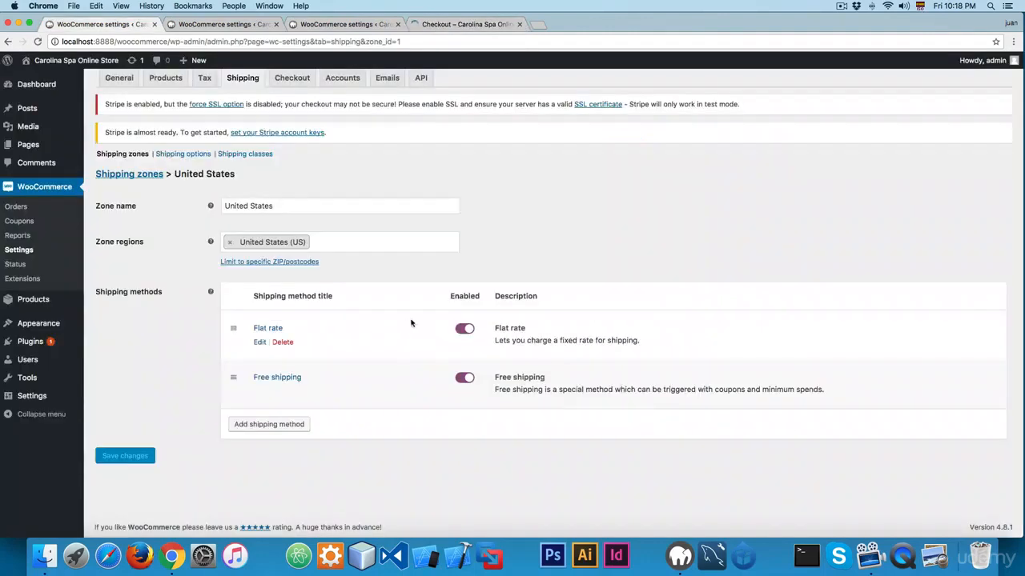
left_click(258, 343)
left_click(440, 327)
type("1")
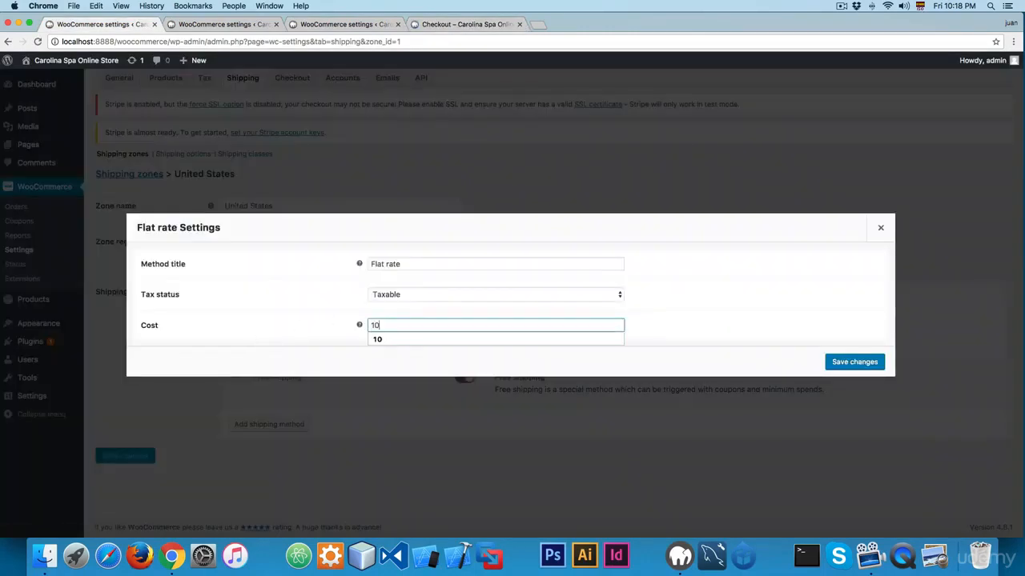
type("0")
left_click(832, 362)
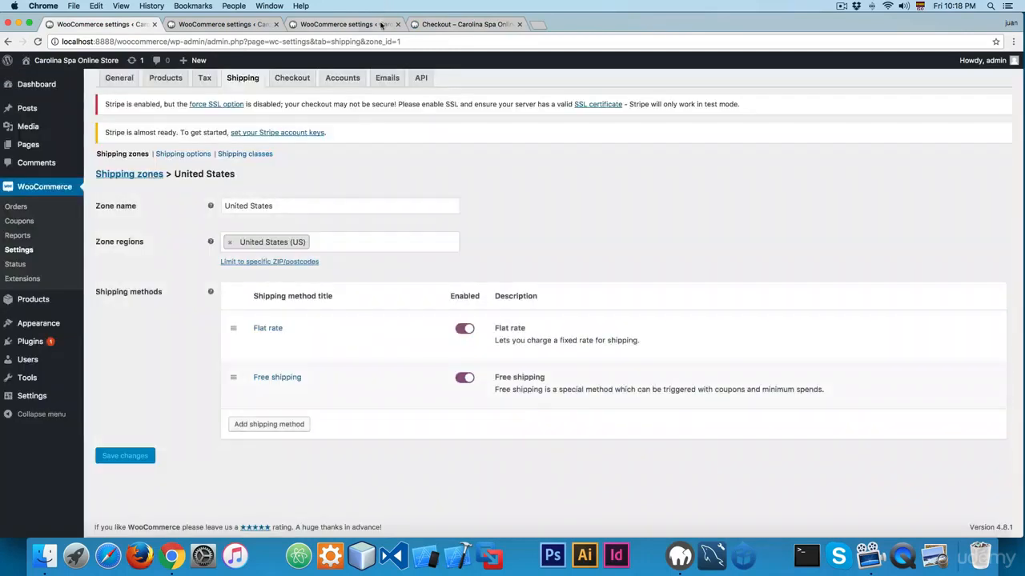
Step: Reload the checkout to check the shipping charge, and compare it with the shipping methods enabled in the United States zone
key("super+4")
key("super+r")
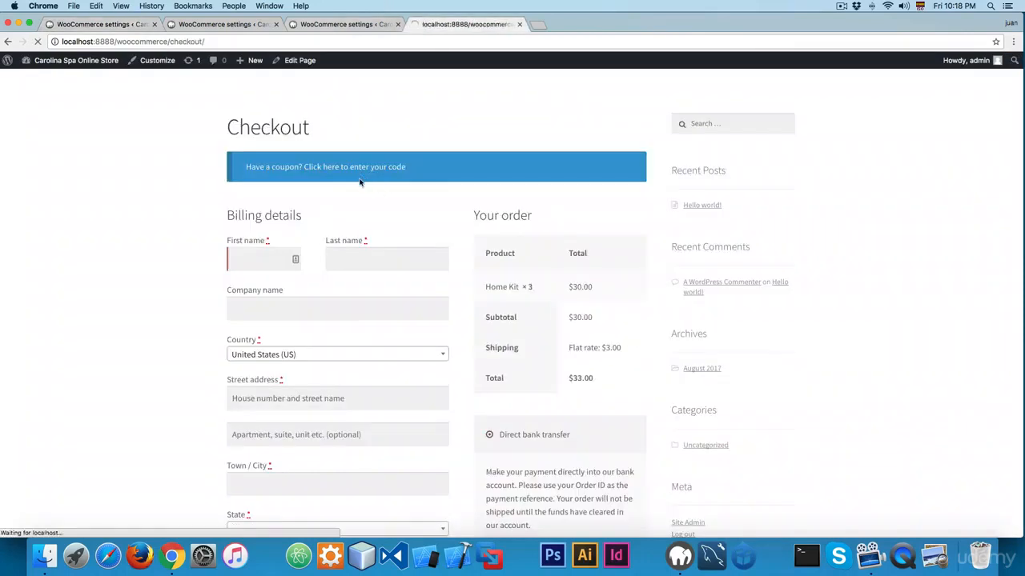
left_click_drag(600, 347, 619, 346)
key("super+1")
mouse_move(269, 381)
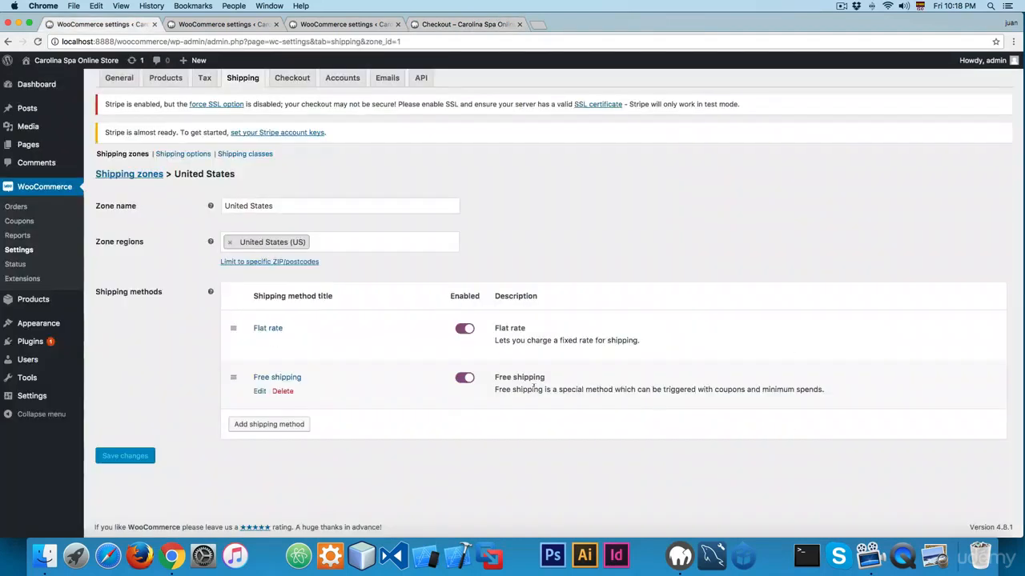
key("ctrl+Tab")
key("ctrl+Tab")
key("ctrl+Tab")
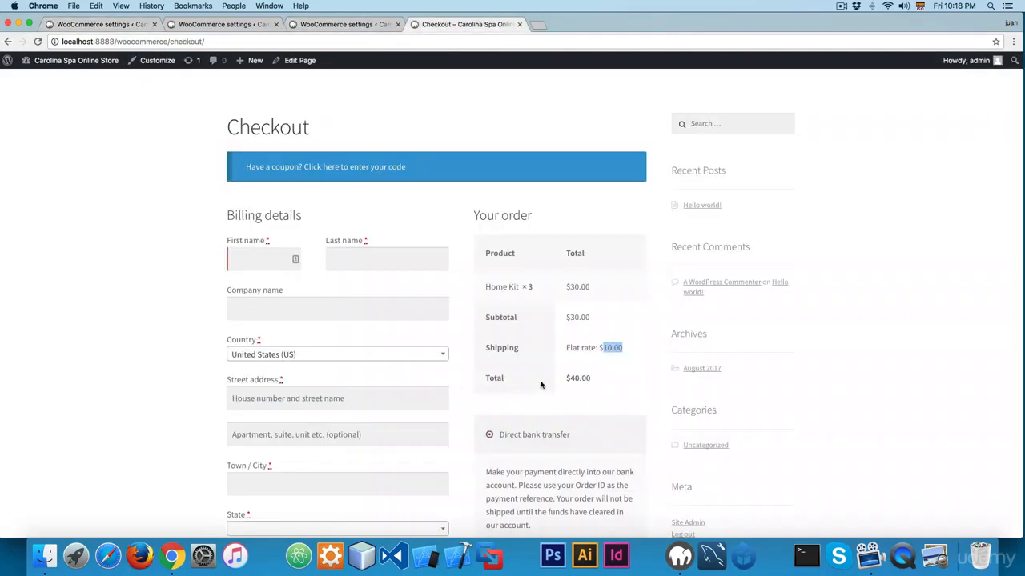
Step: Open the store's shop page in a separate tab, add Towel Pack with 3 to the cart, and view the cart
scroll(575, 348, "up", 3)
scroll(494, 348, "down", 1)
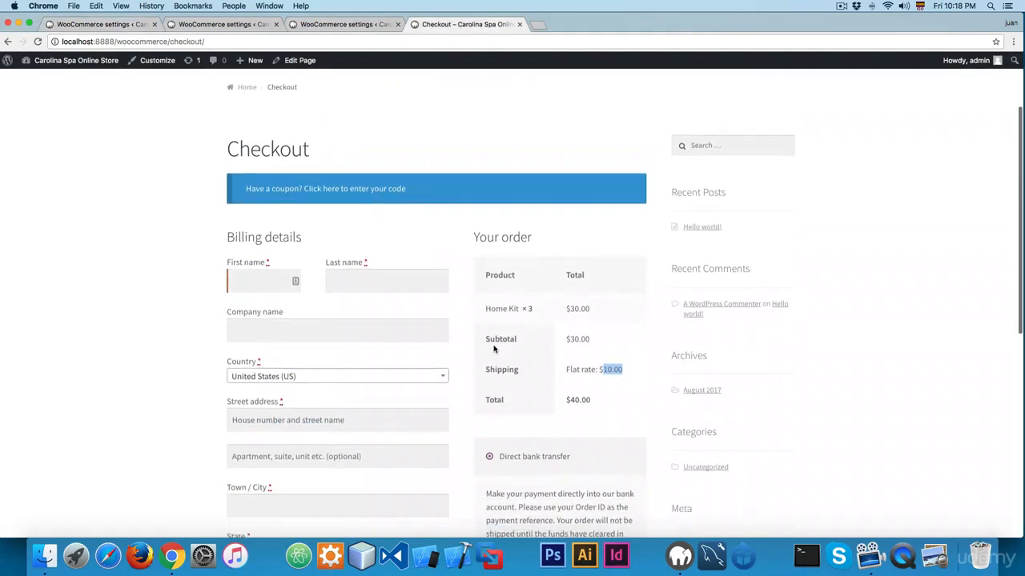
scroll(494, 348, "up", 3)
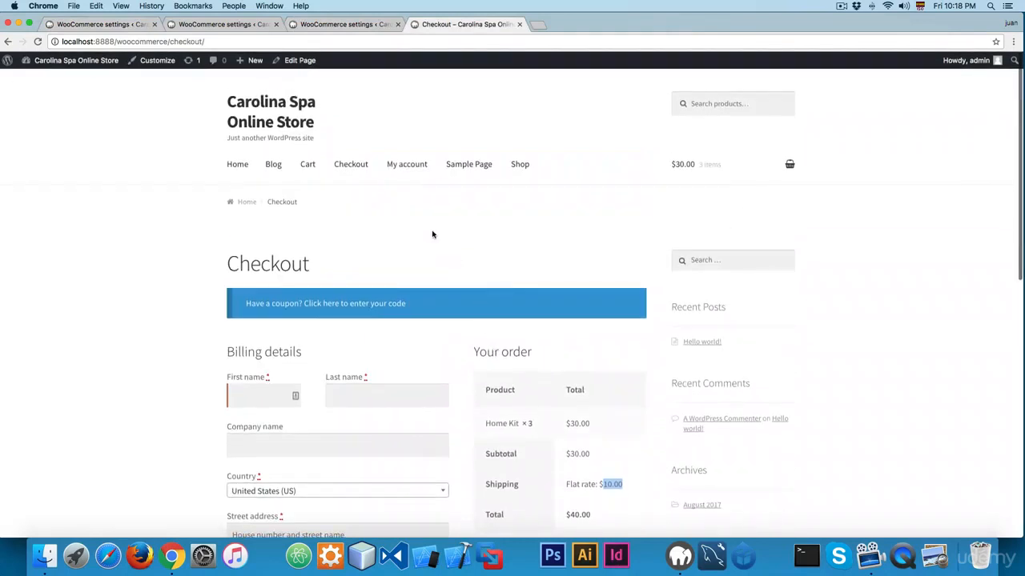
left_click(520, 167, "super")
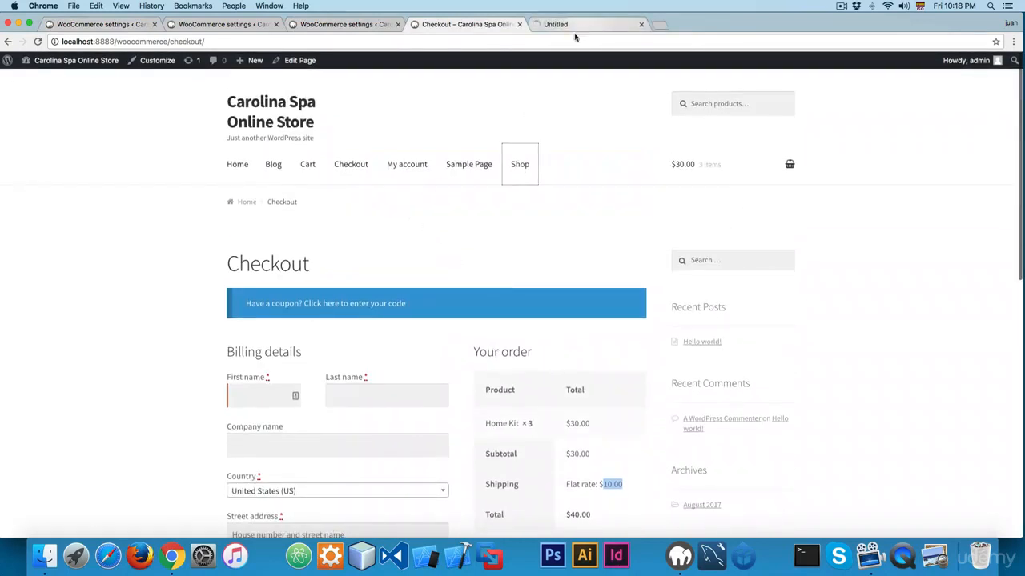
key("ctrl+Tab")
scroll(553, 254, "down", 5)
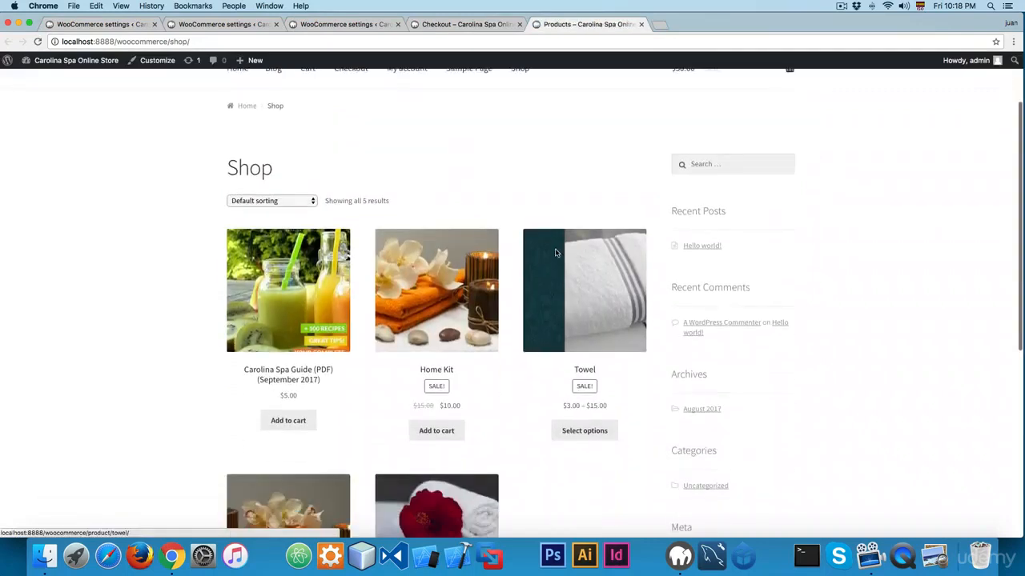
scroll(553, 251, "down", 5)
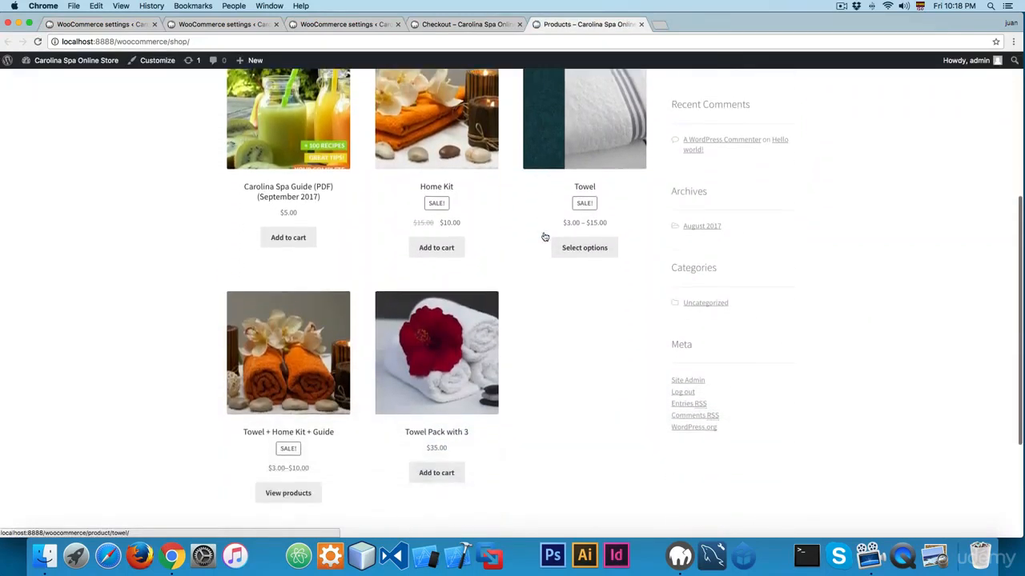
left_click(445, 387)
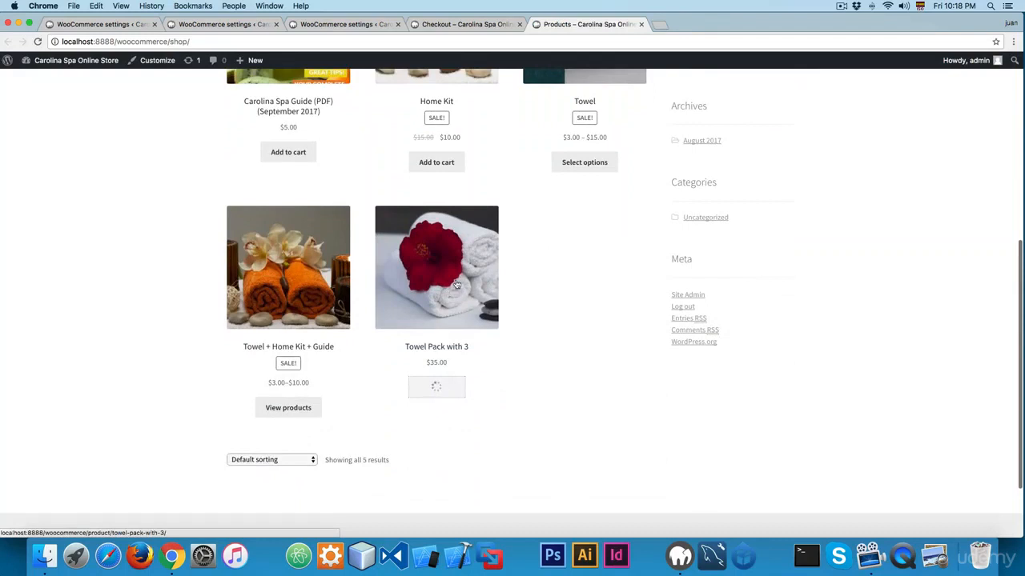
left_click(457, 391)
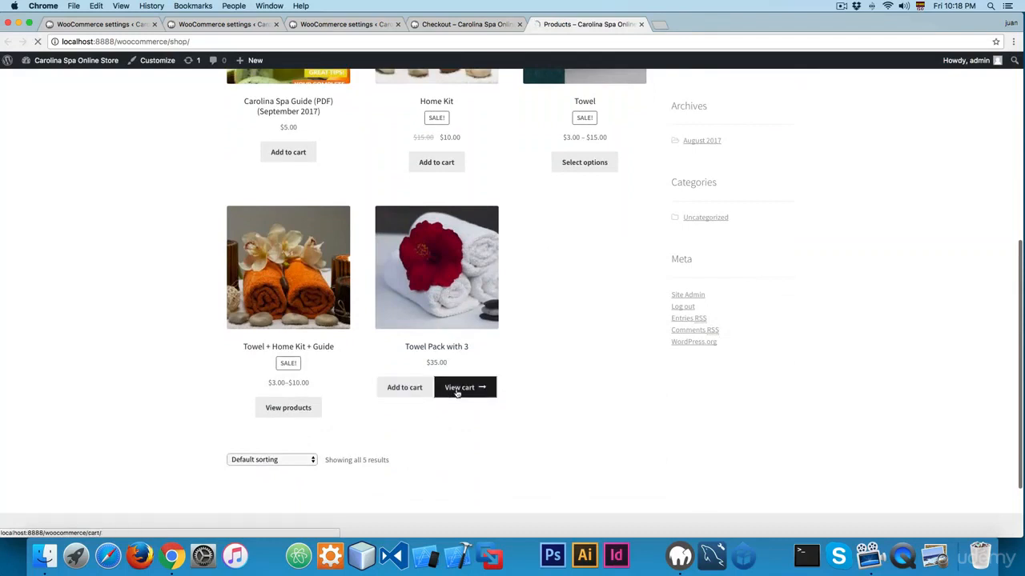
Step: Set the Towel Pack with 3 quantity to 4, update the cart, and check the cart total
scroll(551, 336, "down", 2)
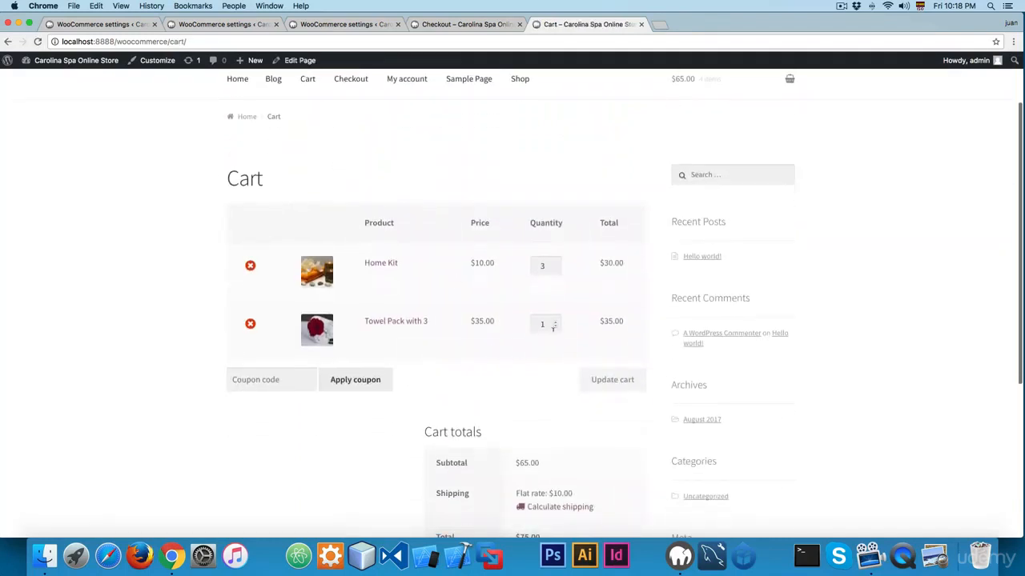
left_click(555, 321)
left_click(555, 320)
left_click(555, 321)
left_click(615, 381)
scroll(611, 392, "down", 4)
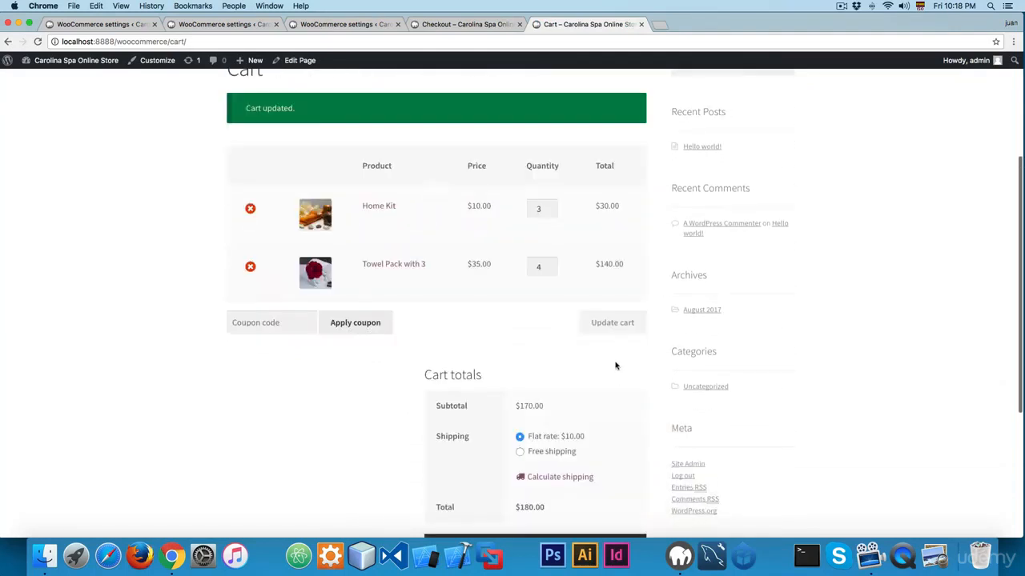
left_click_drag(518, 392, 548, 395)
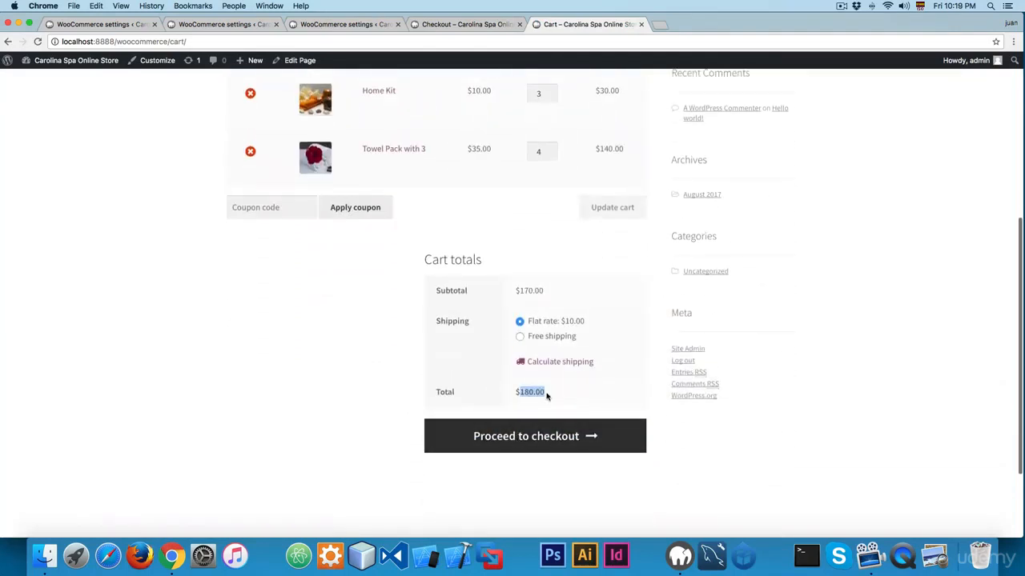
Step: Reload the checkout page and choose Free shipping for the order
left_click(444, 30)
key("super+r")
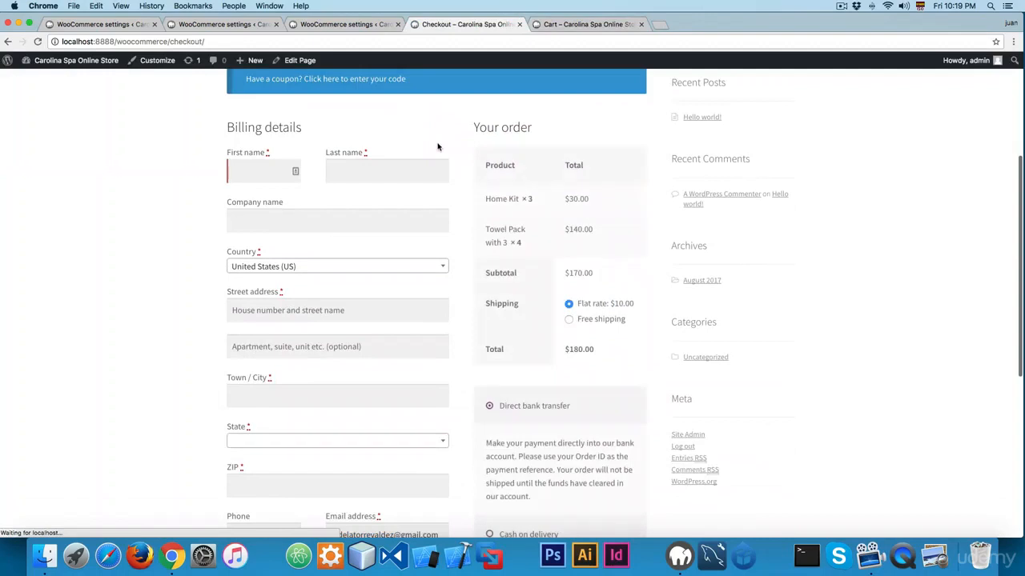
left_click(594, 321)
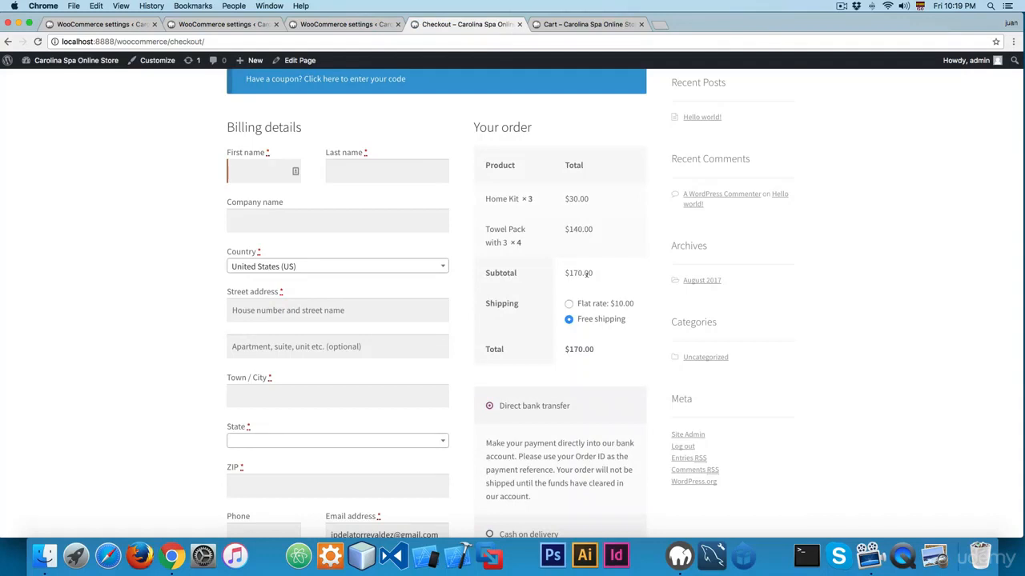
Step: Review the minimum order amount in the United States zone's Free shipping settings, close them unchanged, and return to the shipping zones list
key("super+1")
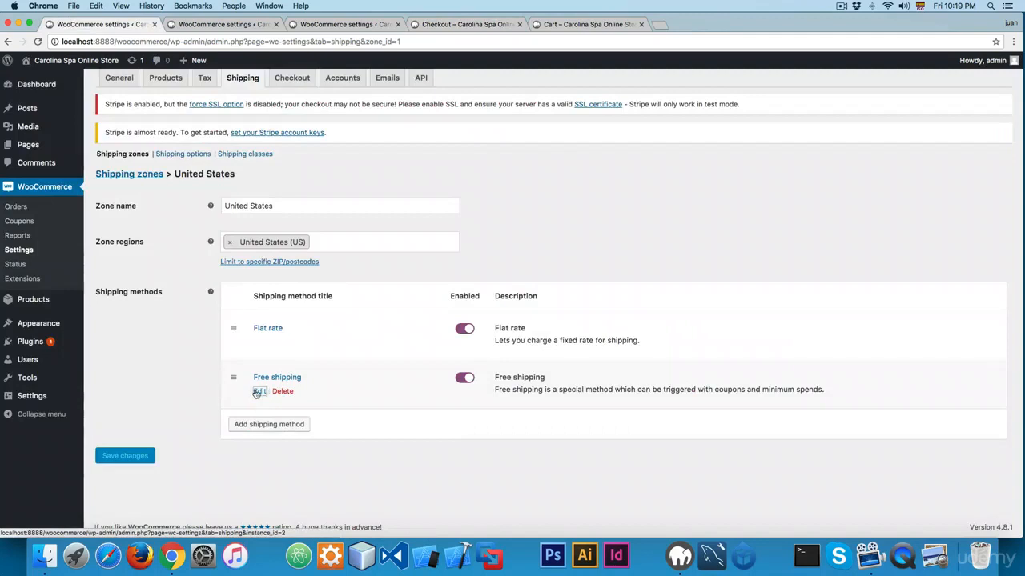
left_click(258, 391)
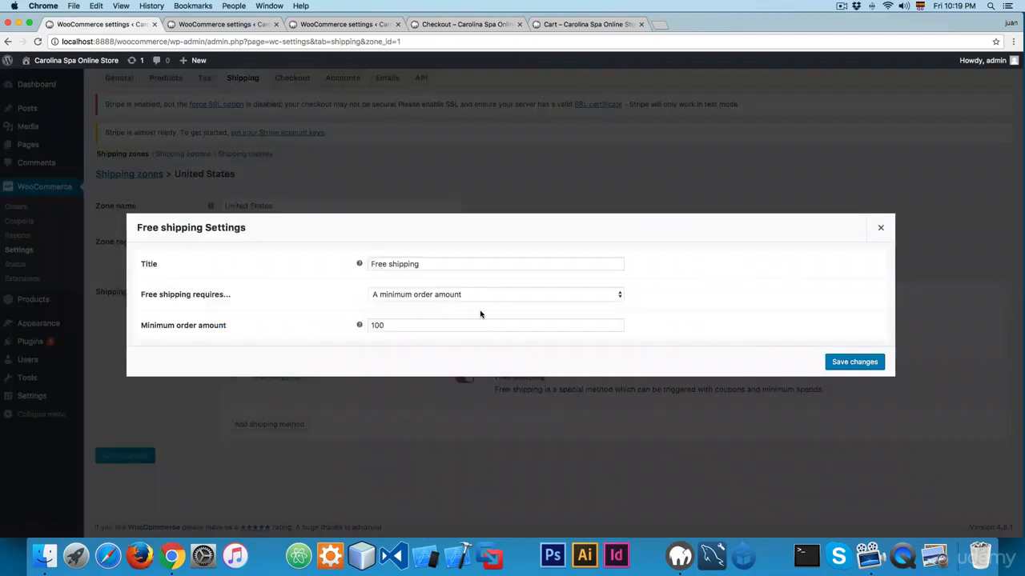
key("super+3")
key("super+4")
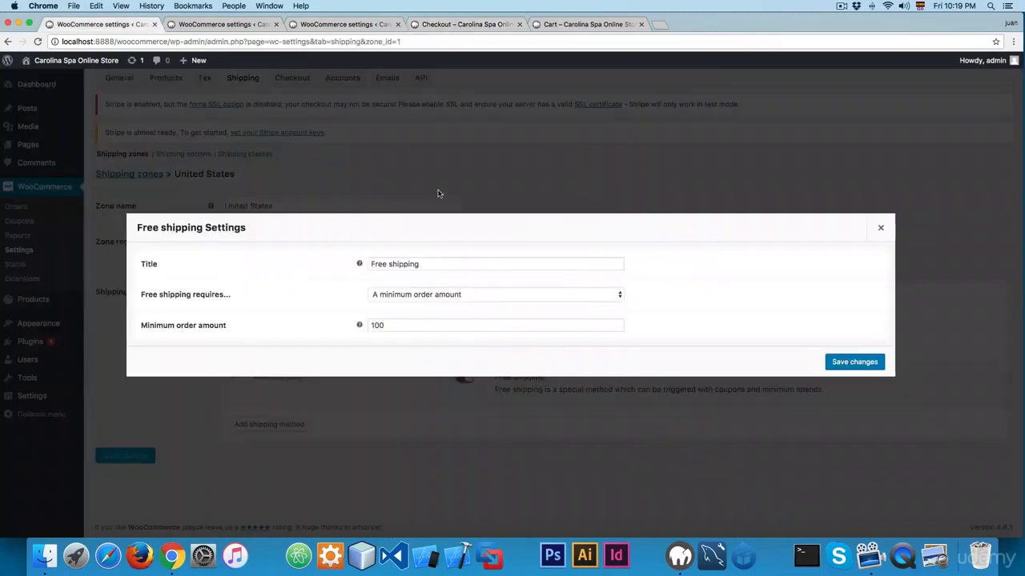
left_click(439, 194)
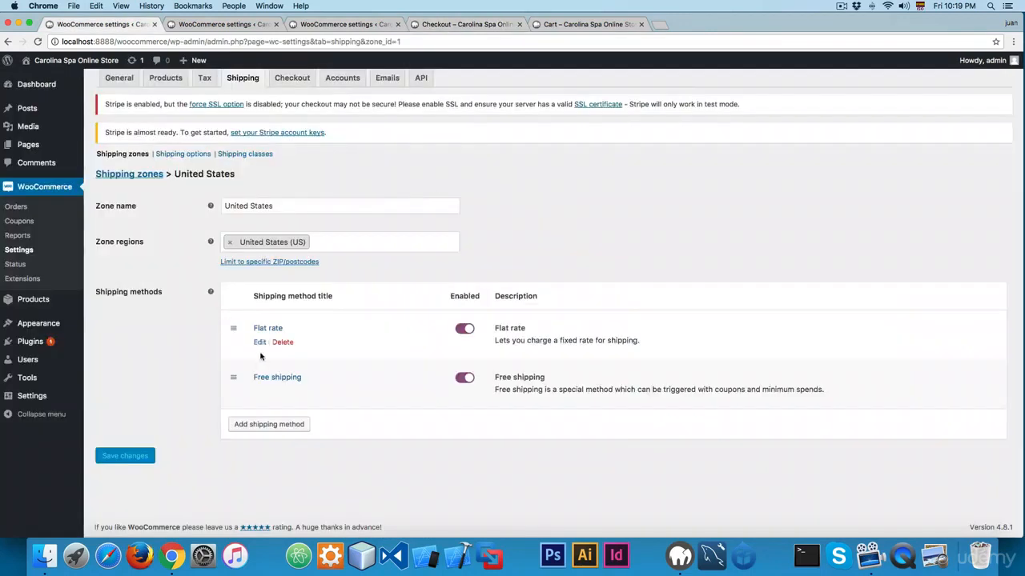
left_click(148, 176)
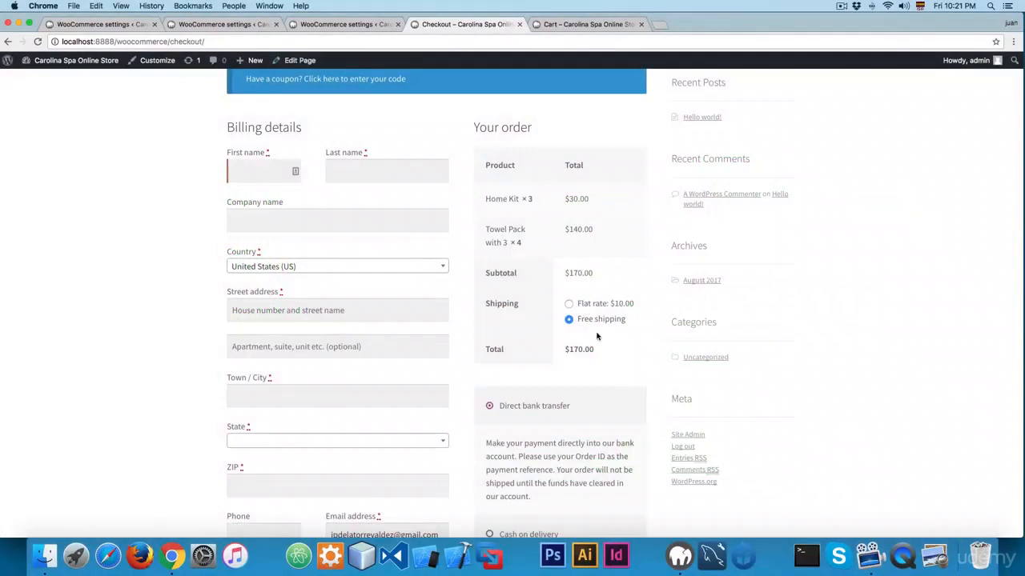
Step: Check the shipping choices shown at checkout against the methods in the shipping zones list
left_click(334, 25)
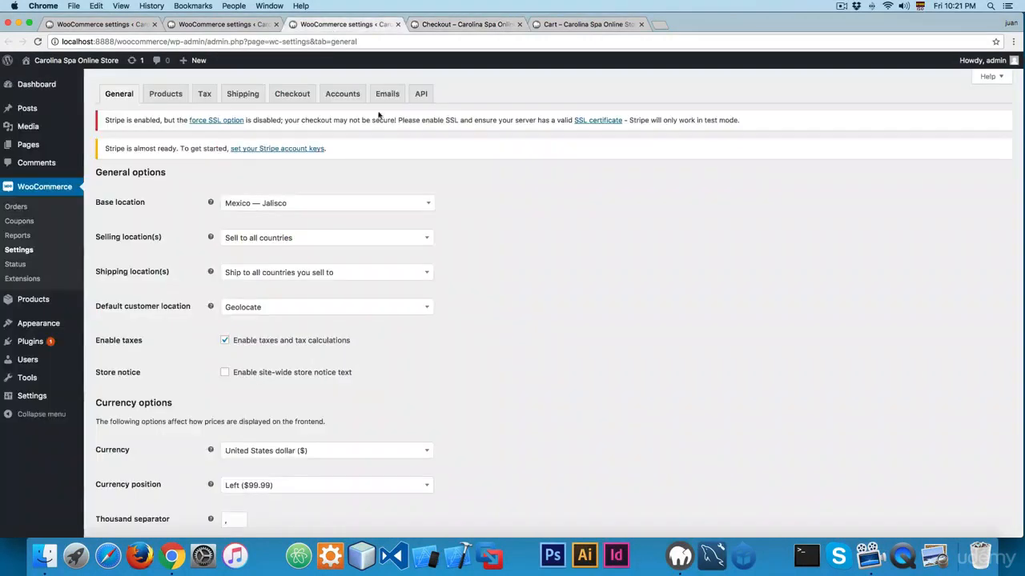
left_click(224, 25)
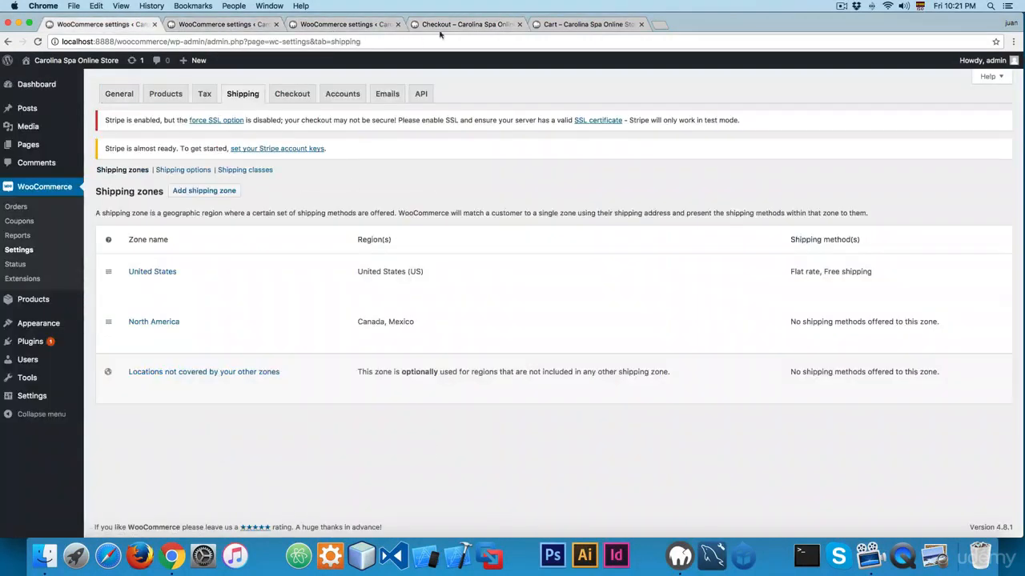
left_click(456, 25)
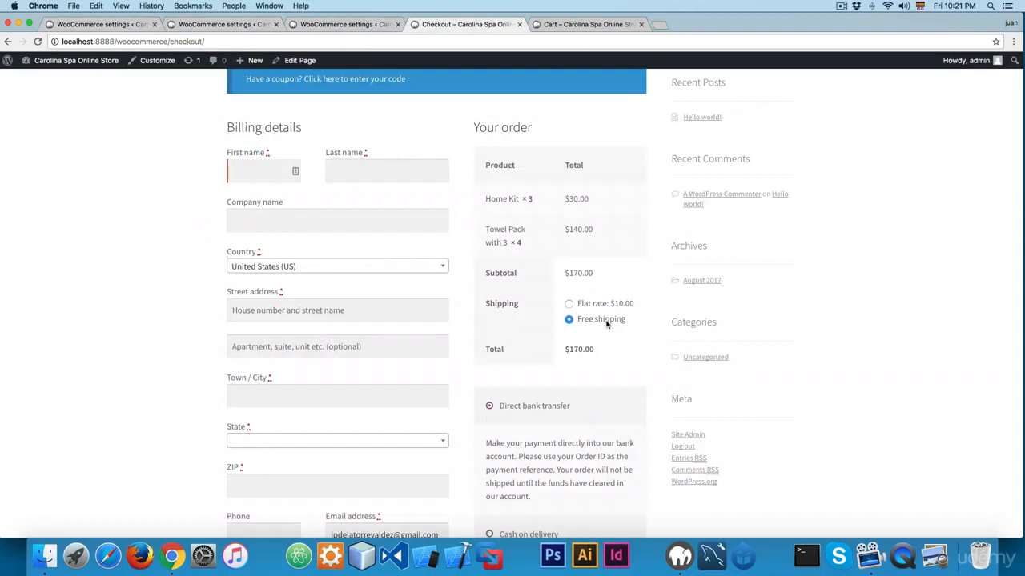
key("super+1")
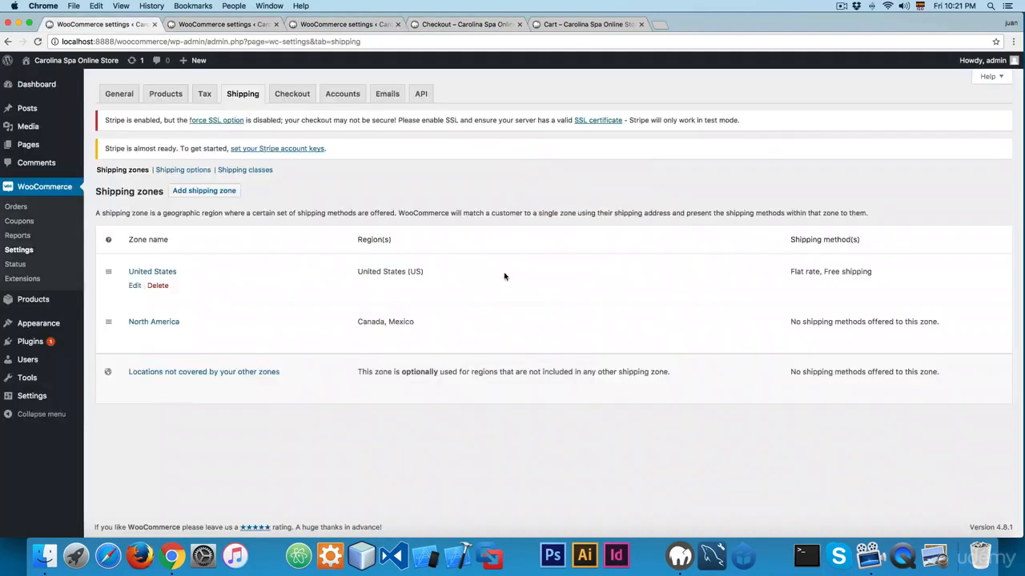
Step: Rename the United States zone's Flat rate method to "Flat rate ( 1 day shipping)" and save the change
left_click(134, 286)
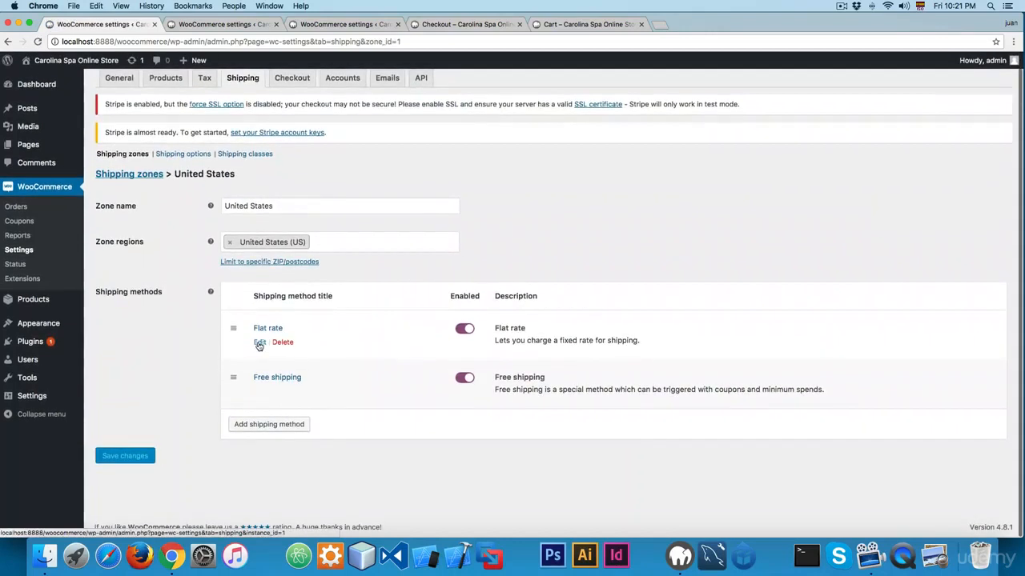
left_click(259, 341)
triple_click(407, 260)
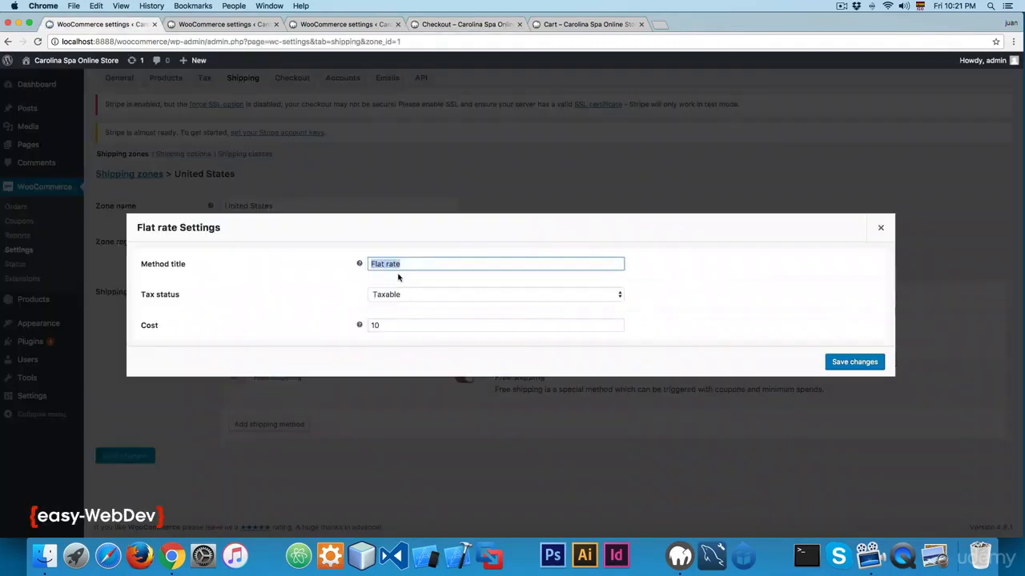
left_click(404, 264)
type("(Receive your products in 1 day")
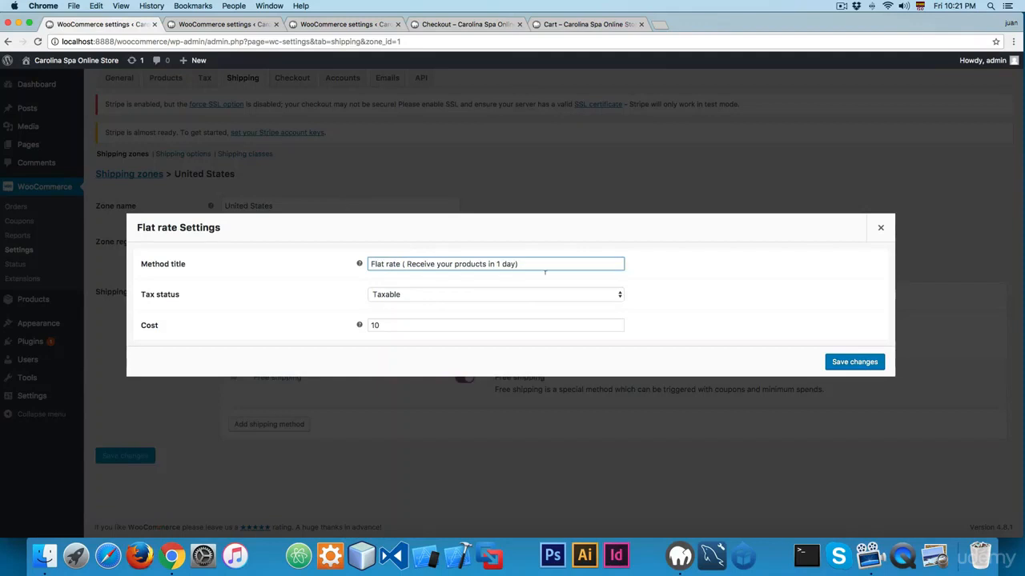
left_click_drag(519, 264, 406, 264)
type("1 day shipping")
left_click(862, 365)
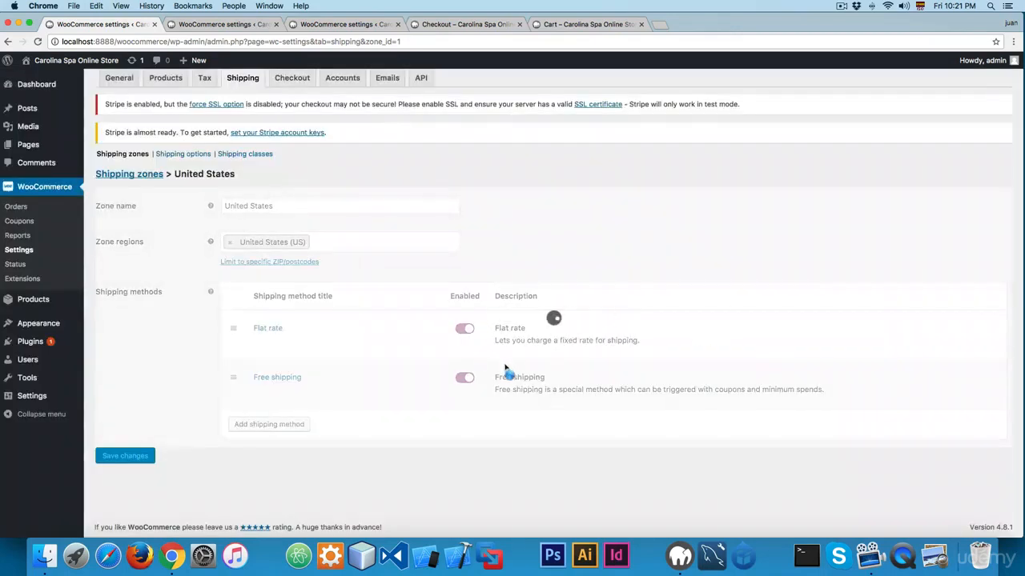
Step: Rename the United States zone's Free shipping method to "Free shipping (3 day shipping)" and save the change
left_click(259, 392)
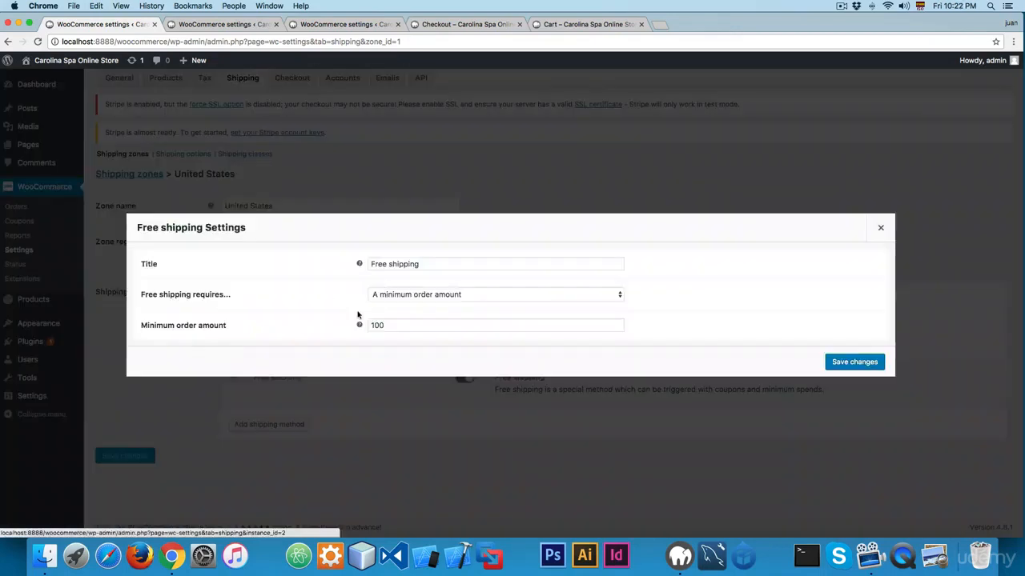
left_click(434, 261)
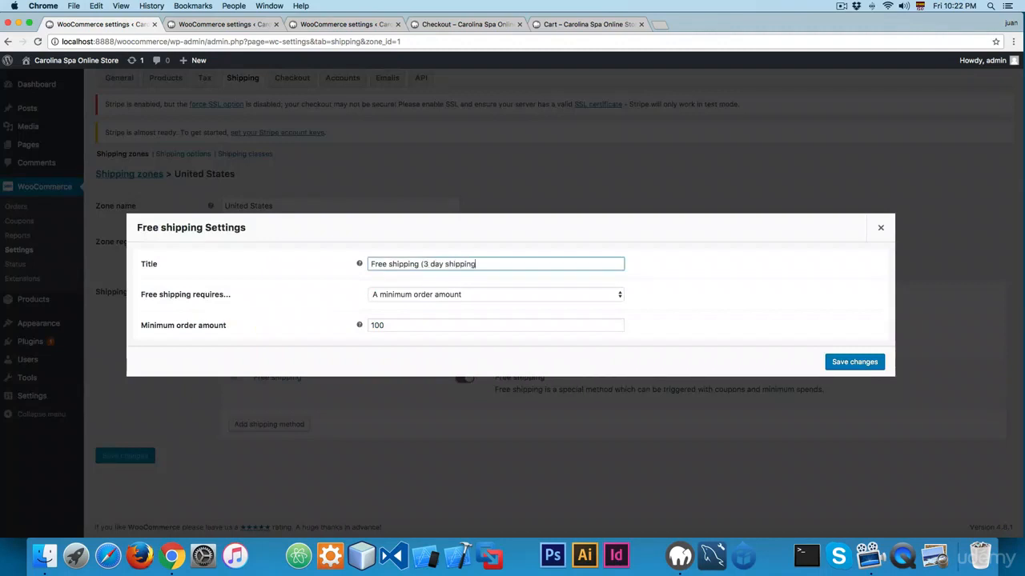
type("(3 day shipping)")
left_click(871, 362)
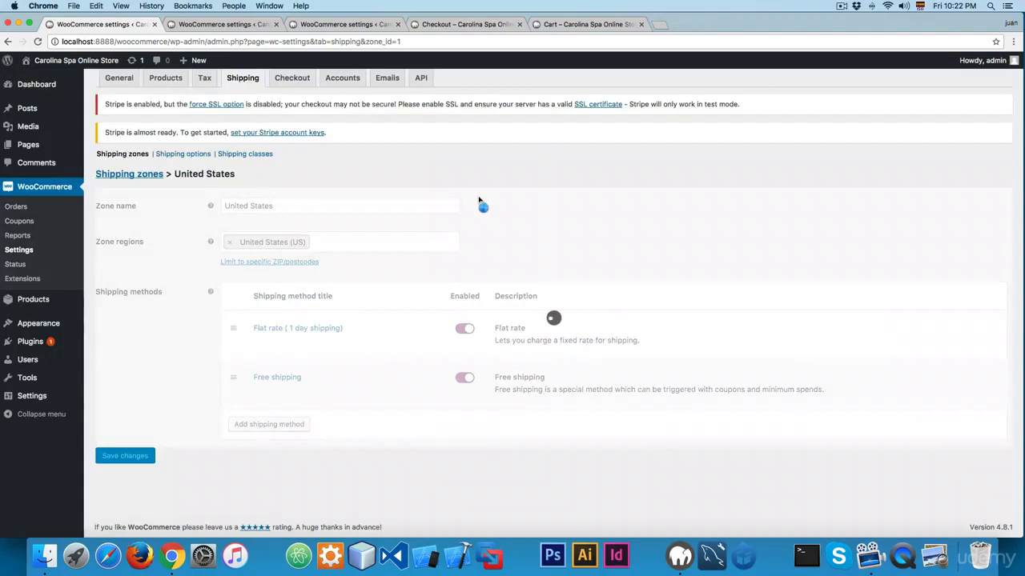
Step: Reload the checkout to check the renamed shipping methods, and return to the United States zone settings
left_click(444, 24)
key("super+r")
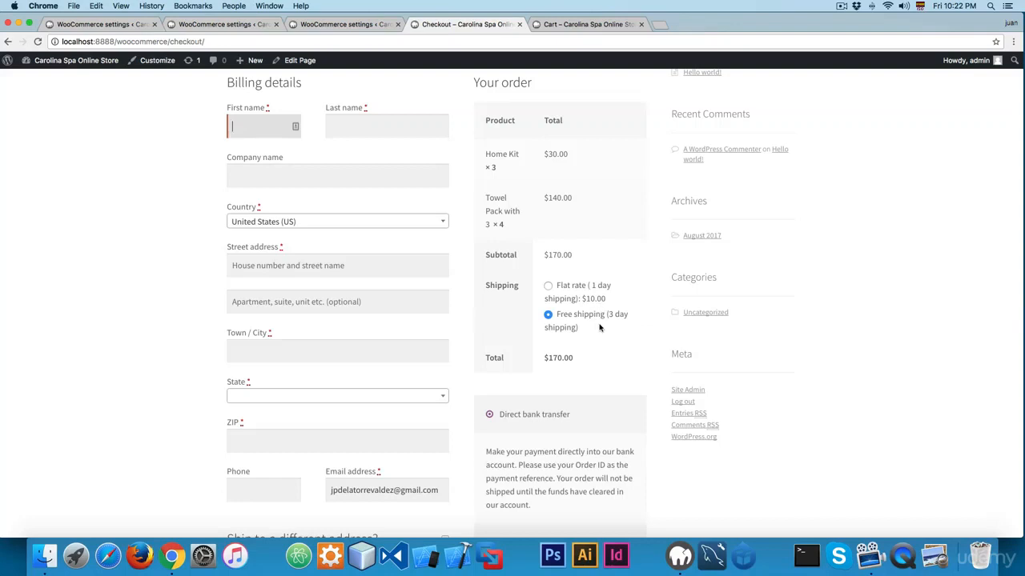
key("super+2")
key("super+1")
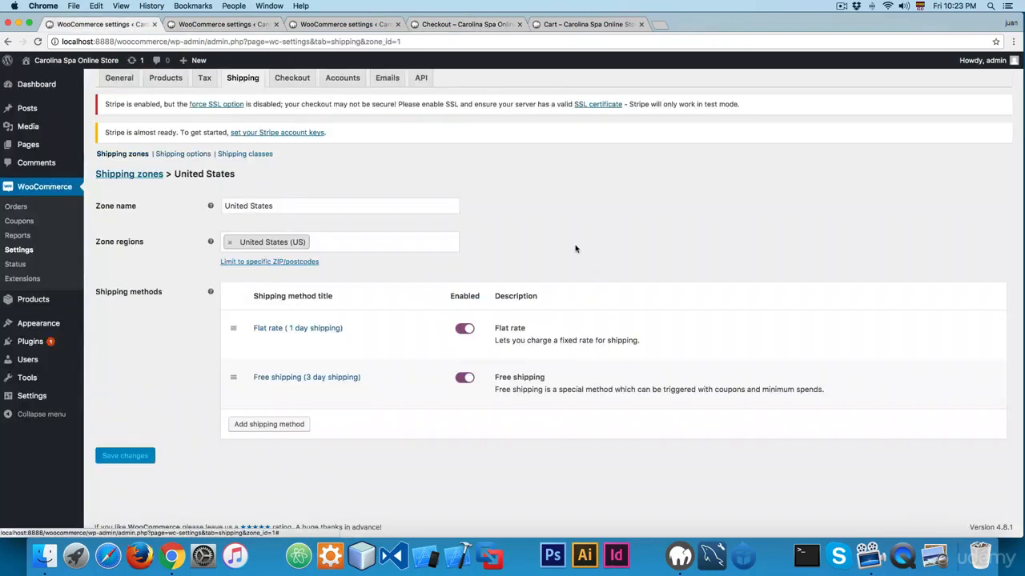
Step: Open the North America zone from the shipping zones list and add a Flat rate shipping method to it
left_click(125, 183)
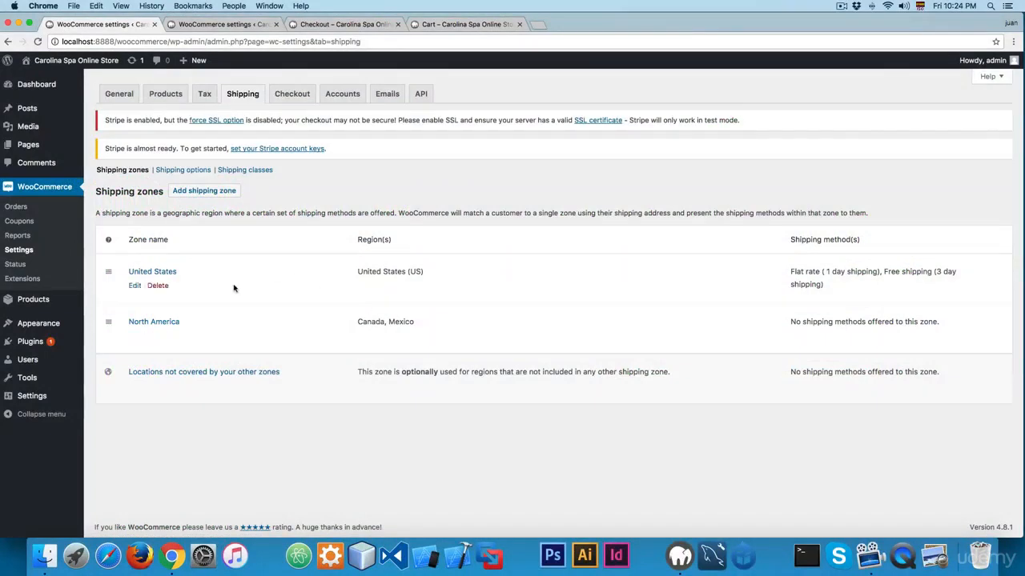
left_click(135, 336)
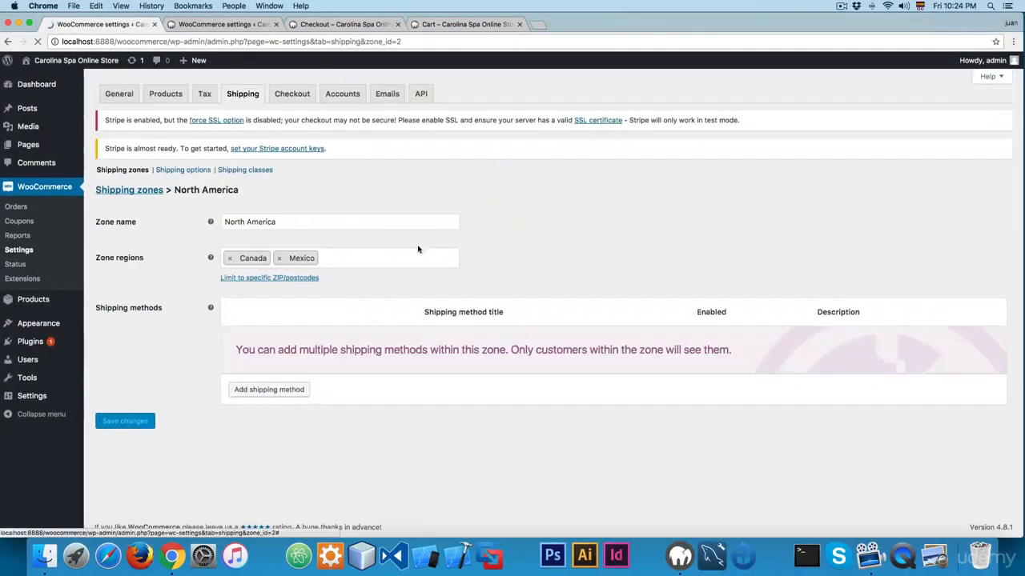
left_click(298, 392)
left_click(471, 306)
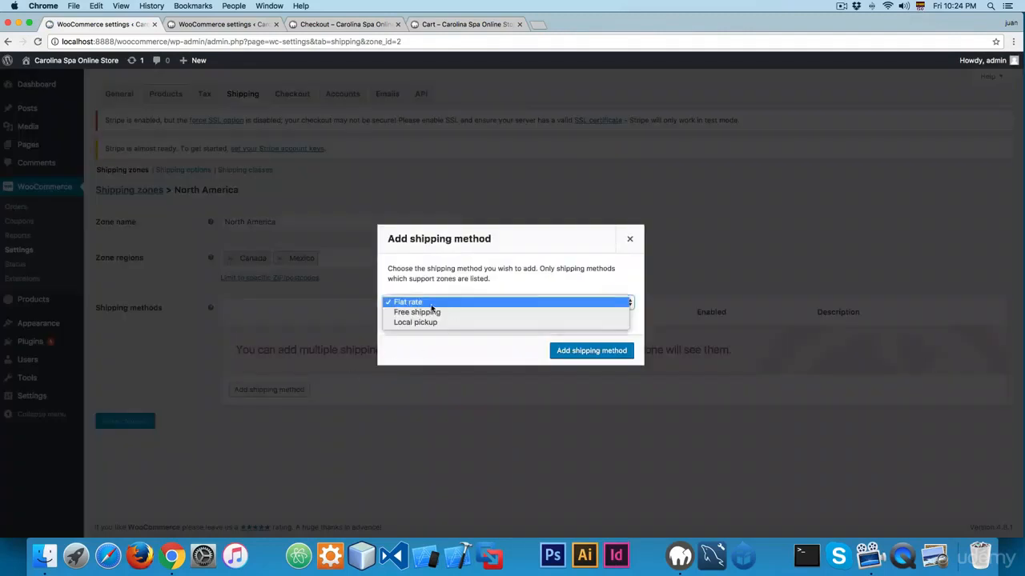
left_click(596, 352)
left_click(591, 354)
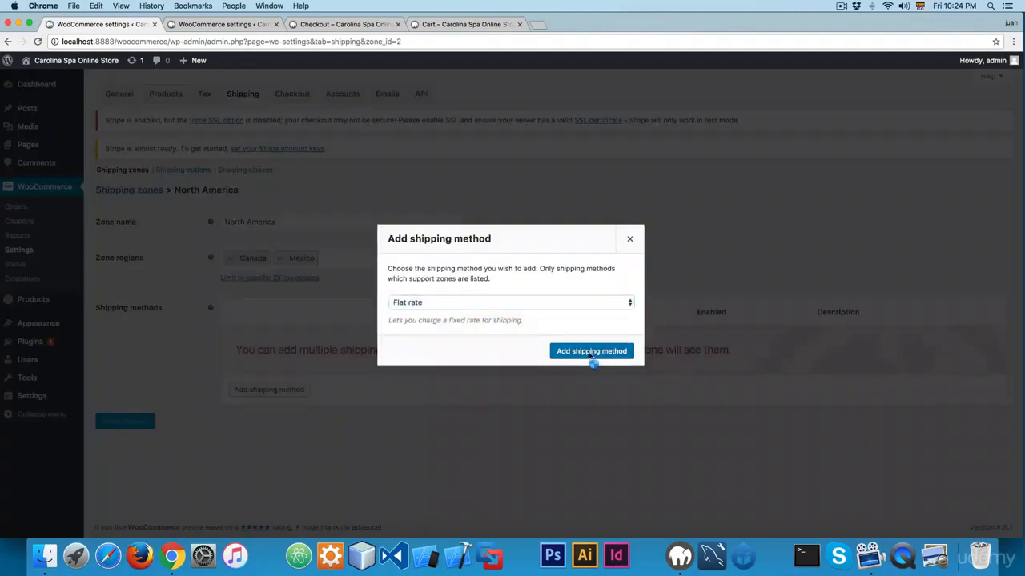
mouse_move(304, 356)
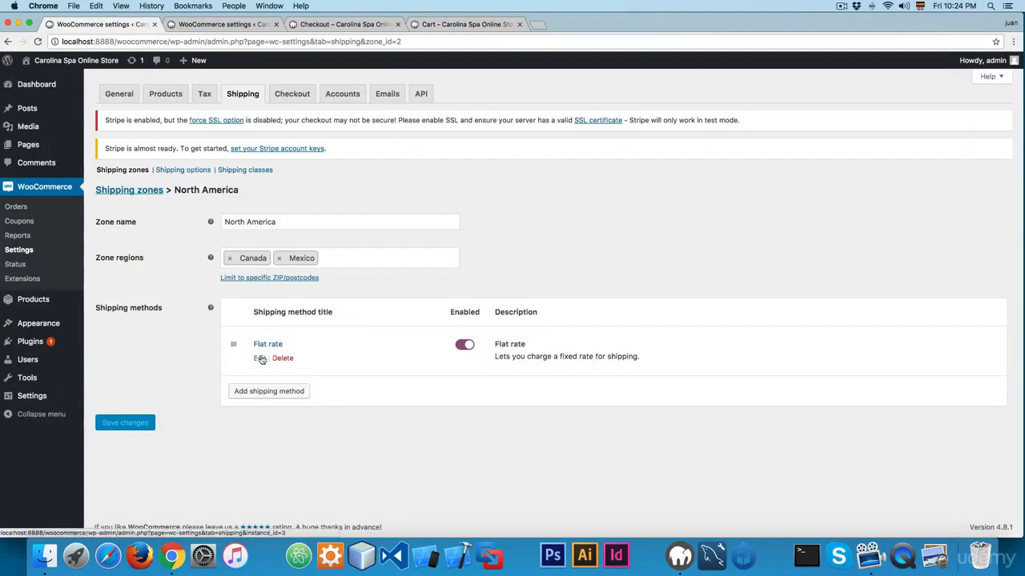
Step: Set the North America zone's Flat rate cost to 20 and save the change
left_click(258, 359)
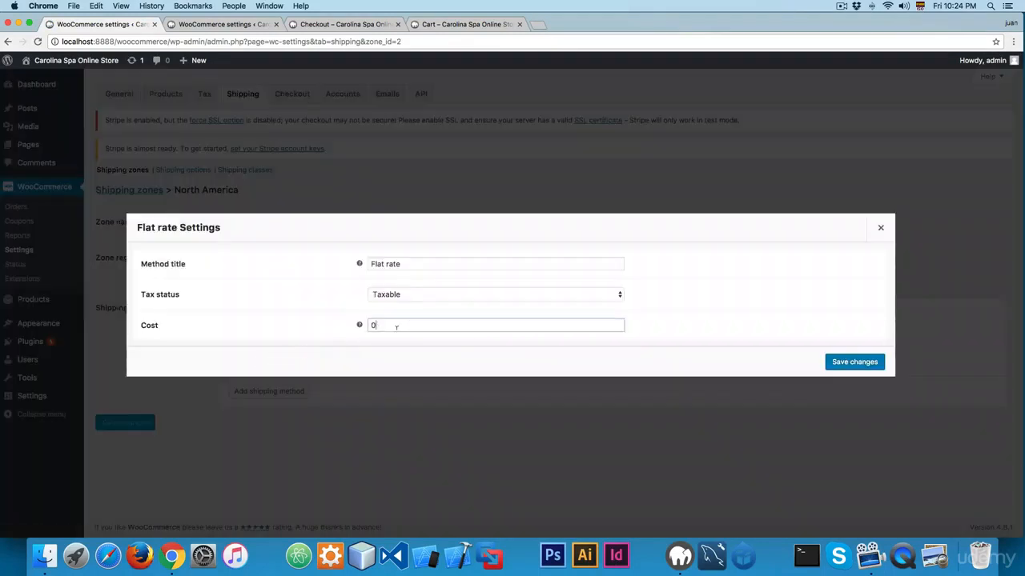
type("20 * [qty")
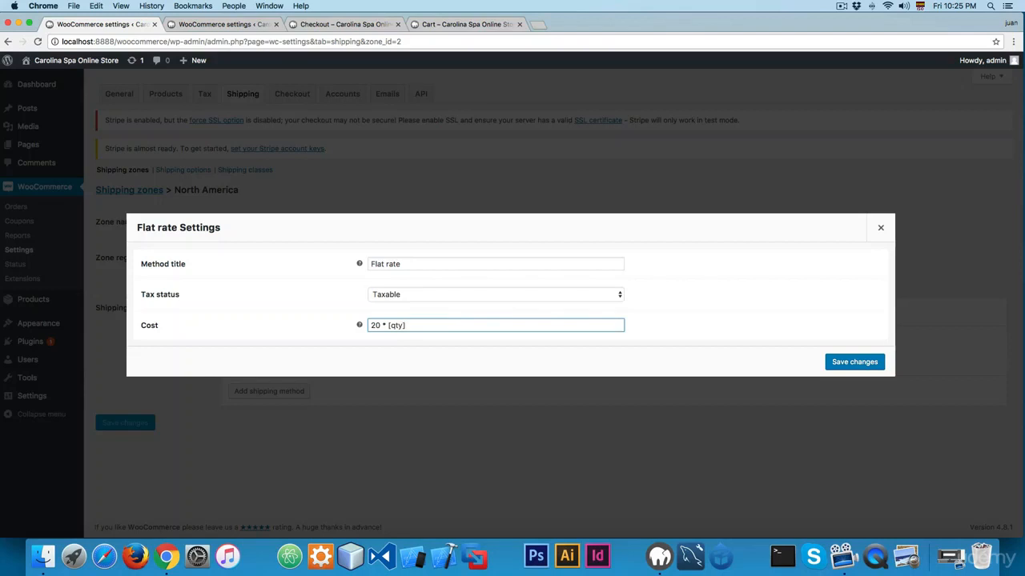
key("super+a")
type("[cost] *")
key("super+a")
type("20")
left_click(853, 362)
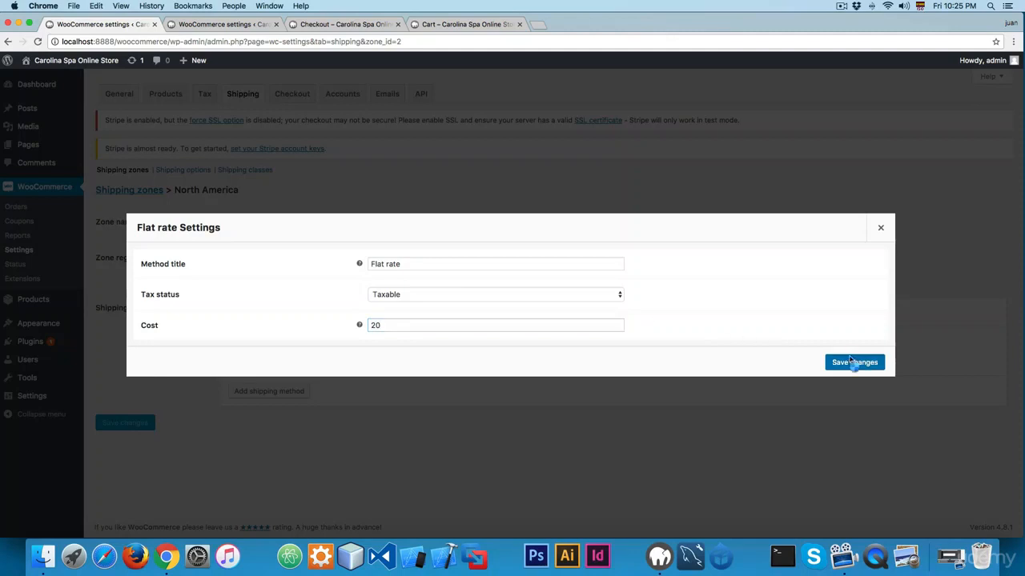
mouse_move(263, 352)
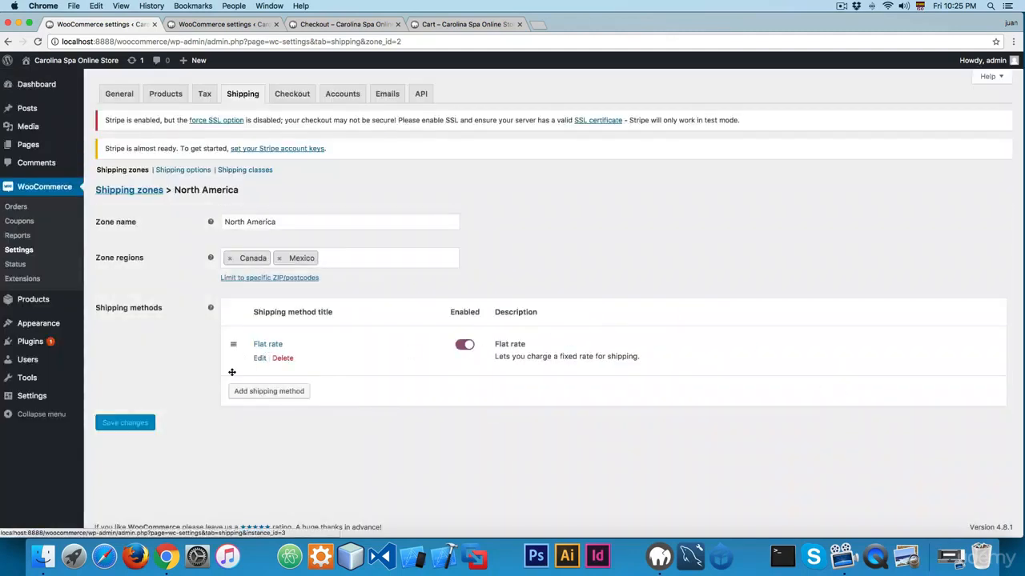
Step: Reload the checkout and set the billing country to Canada to check the shipping cost offered there
left_click(464, 24)
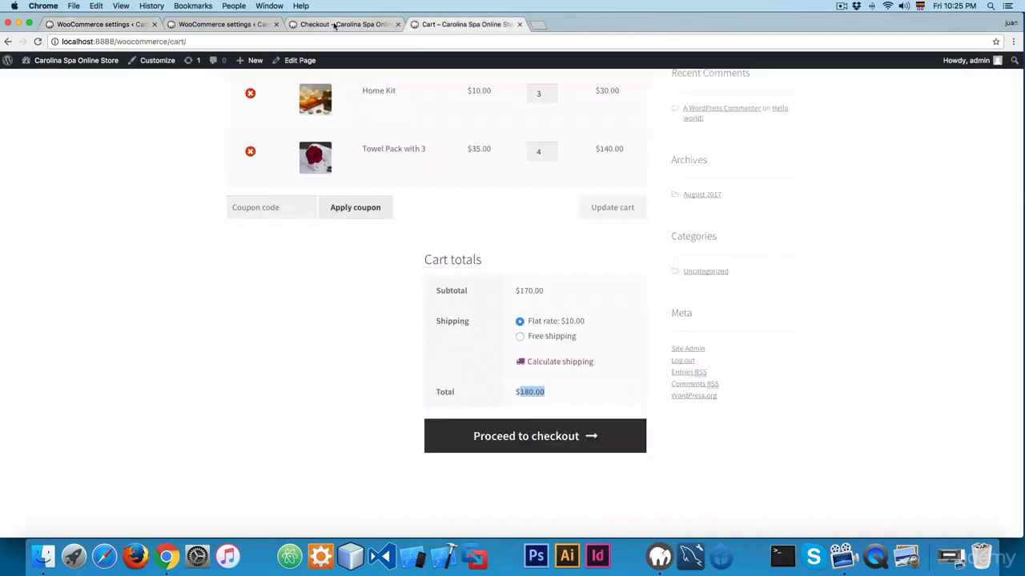
left_click(340, 24)
key("super+r")
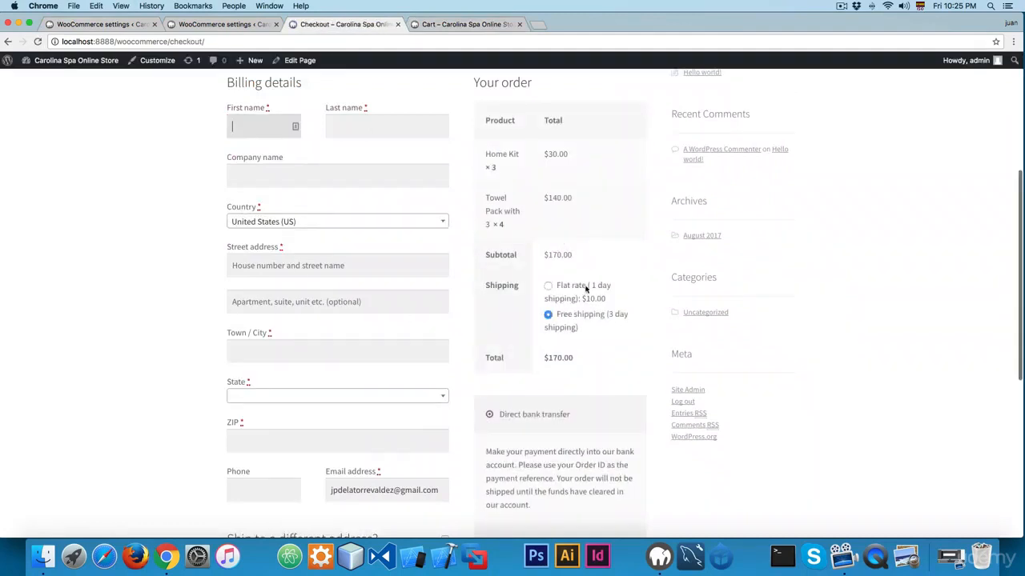
left_click(320, 223)
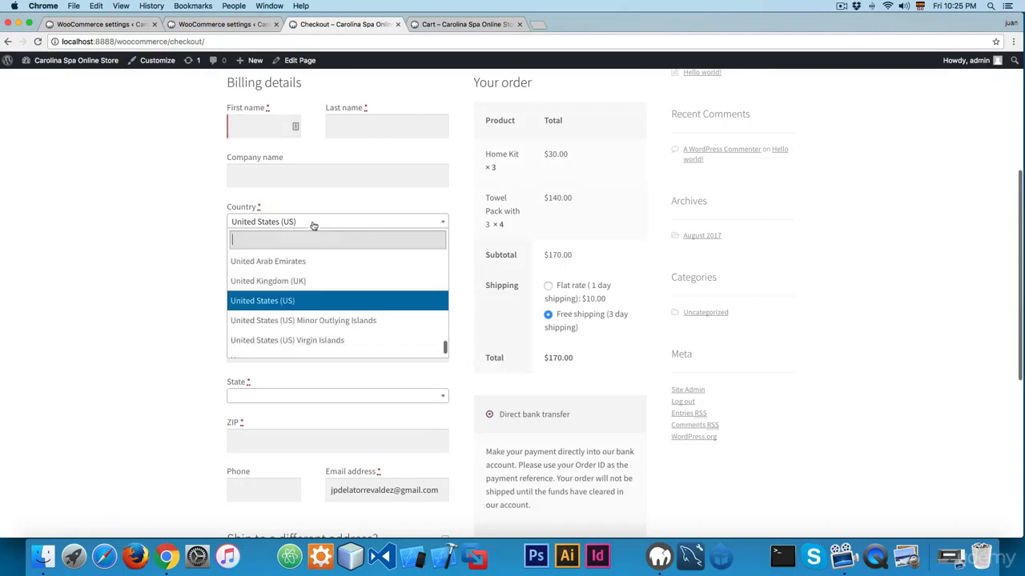
type("canada")
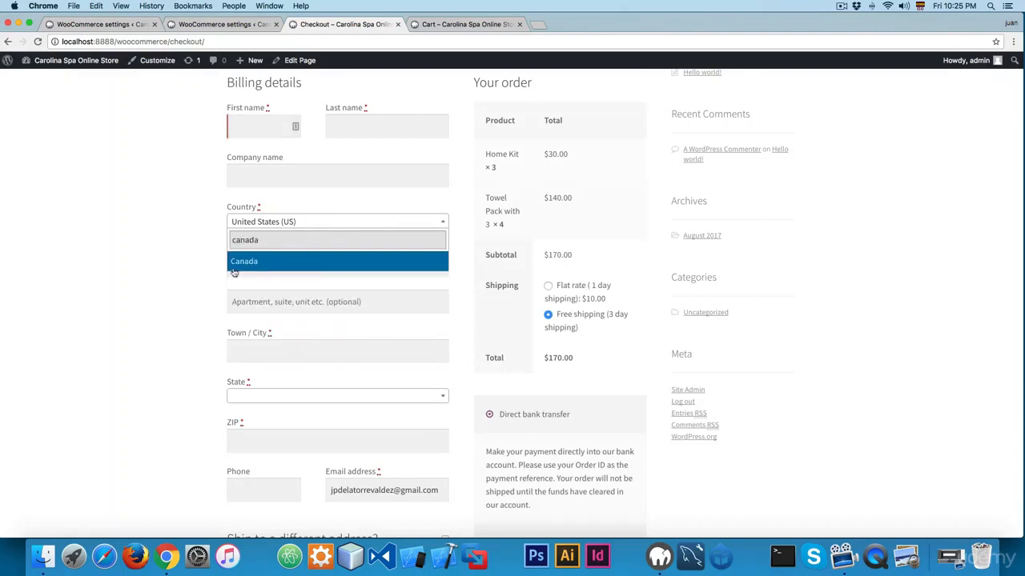
left_click(251, 260)
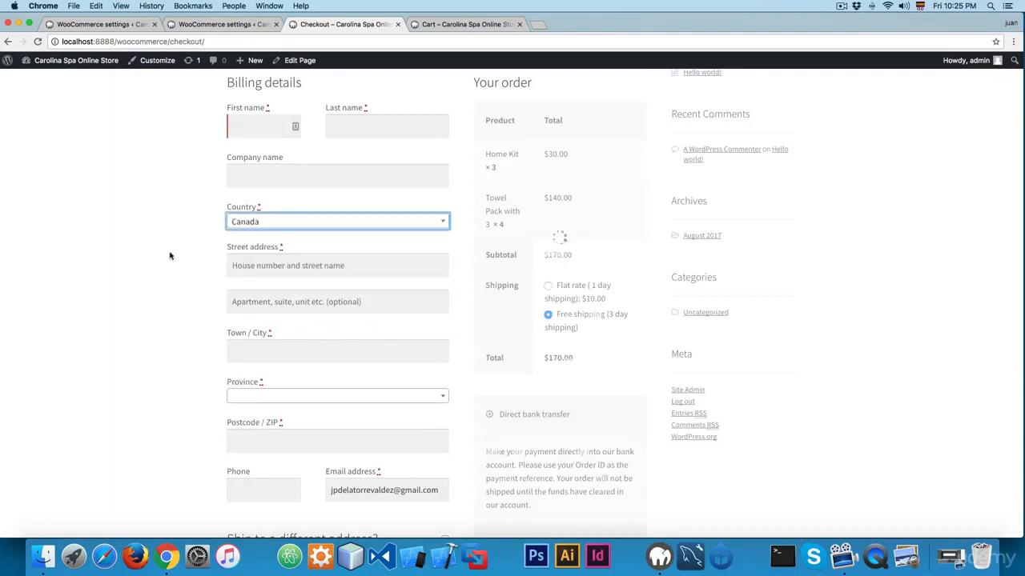
left_click_drag(594, 258, 625, 272)
Step: Change the checkout's billing country to Mexico to check its shipping cost
left_click(318, 229)
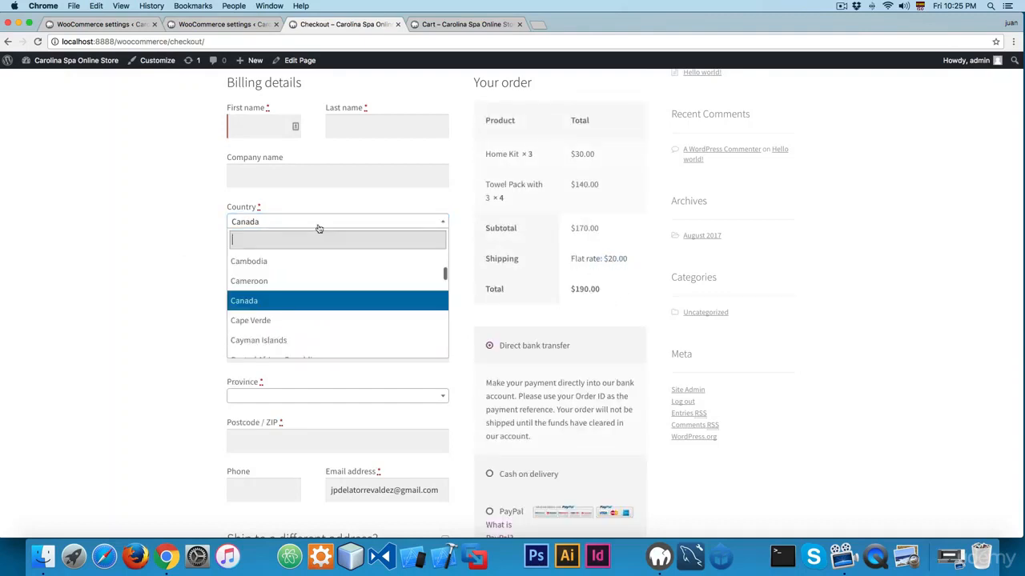
type("mex")
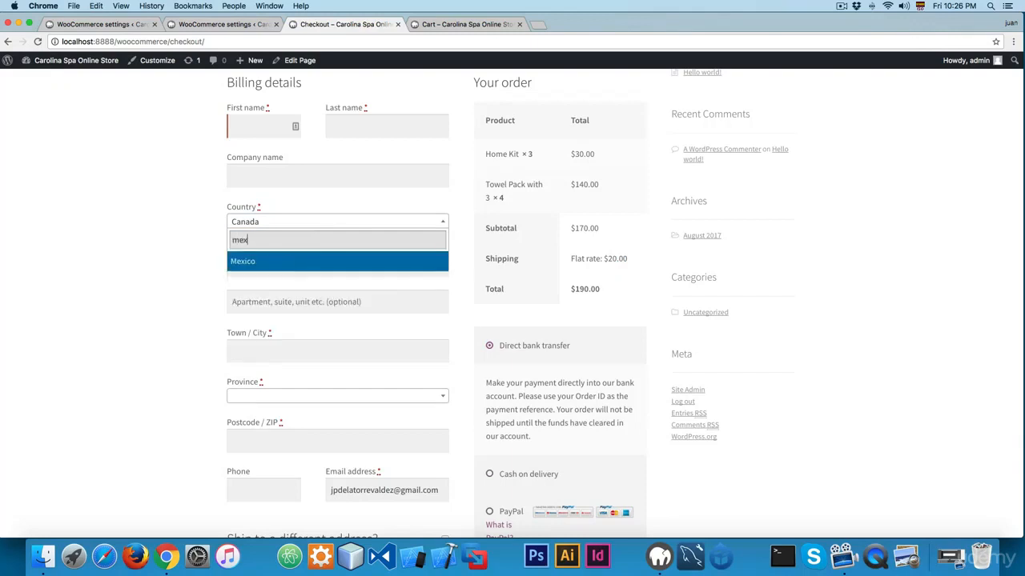
type("ico")
left_click(261, 264)
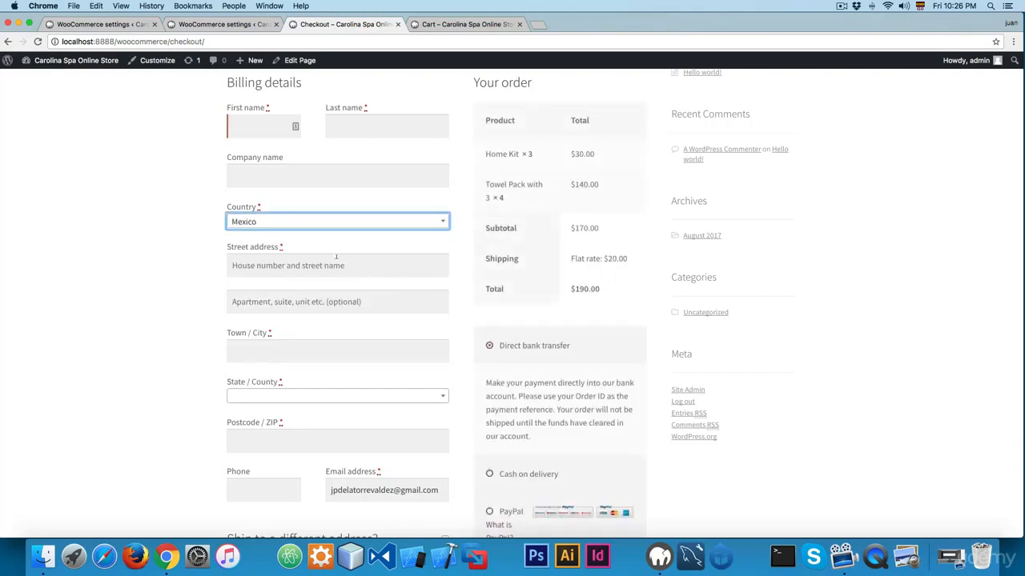
Step: Change the checkout's billing country to Italy to check shipping for a country outside the defined zones
left_click(307, 228)
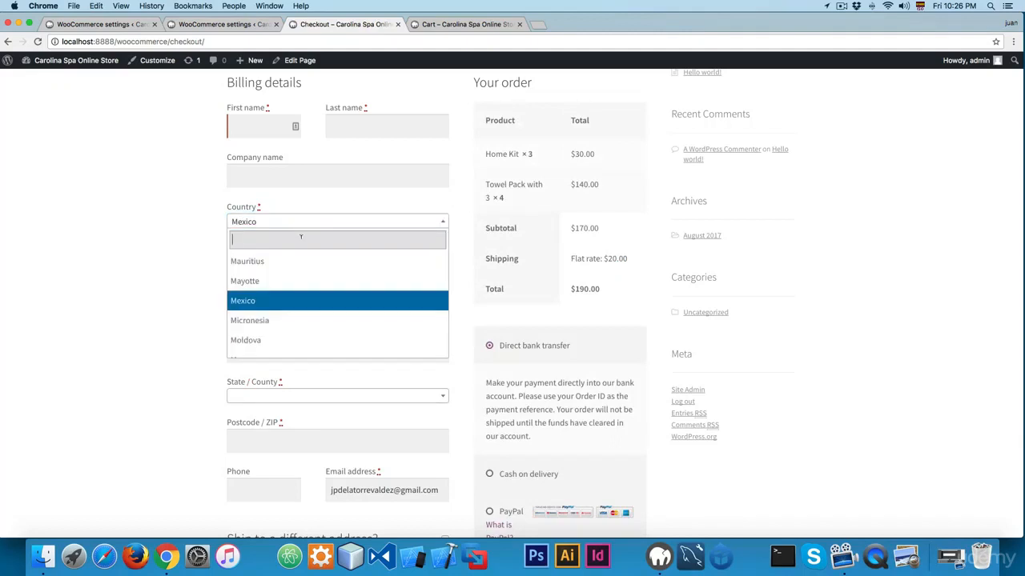
scroll(351, 298, "up", 10)
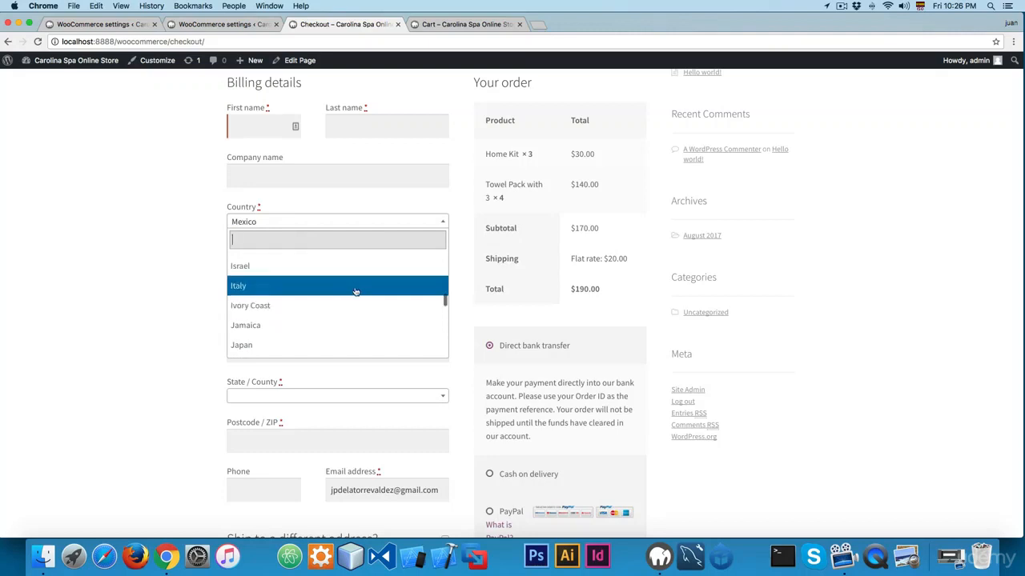
left_click(356, 286)
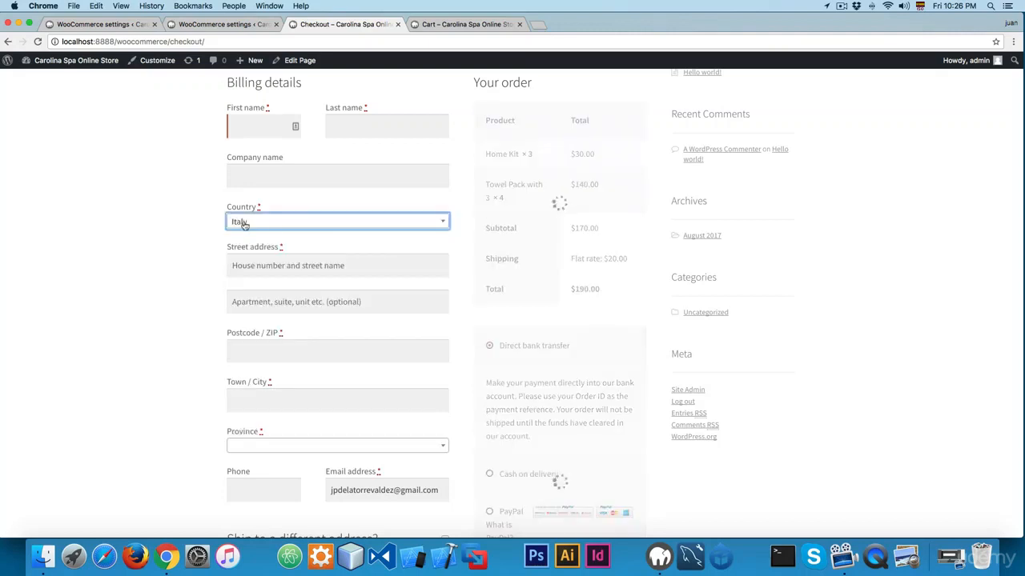
left_click_drag(578, 296, 606, 352)
left_click(604, 352)
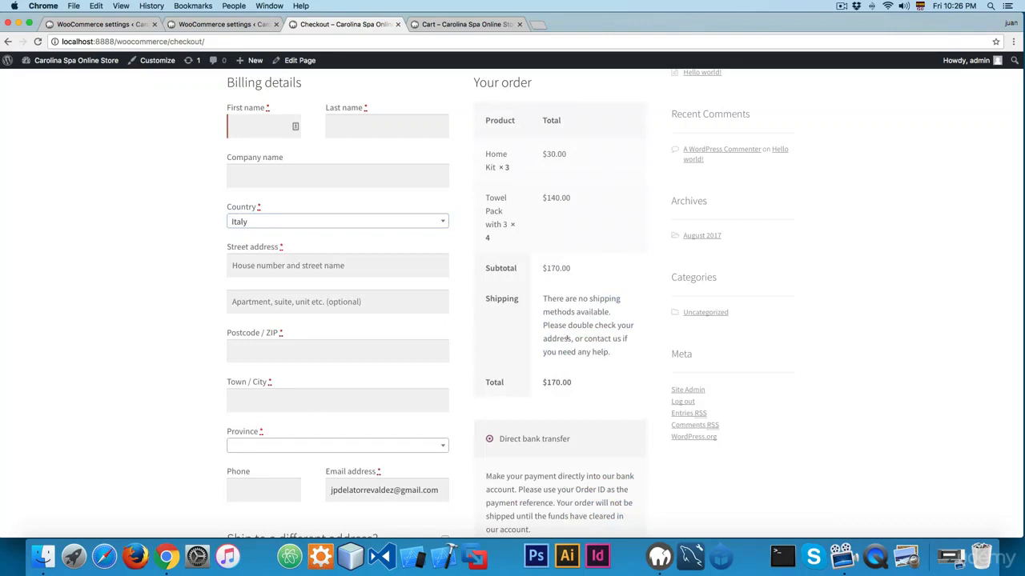
Step: Return to the shipping zones list and review the regions covered by the United States and North America zones
key("ctrl+shift+Tab")
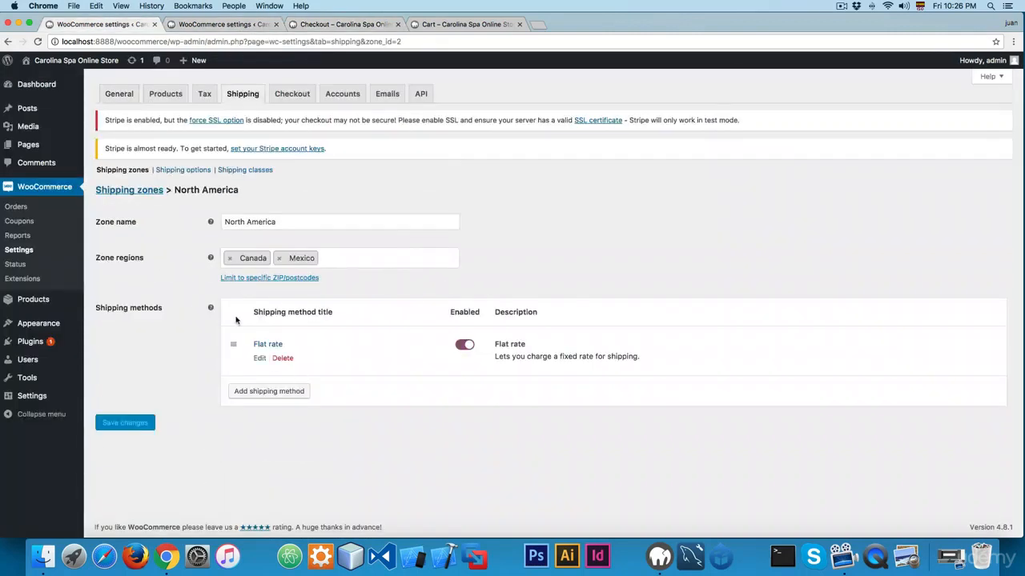
left_click(126, 191)
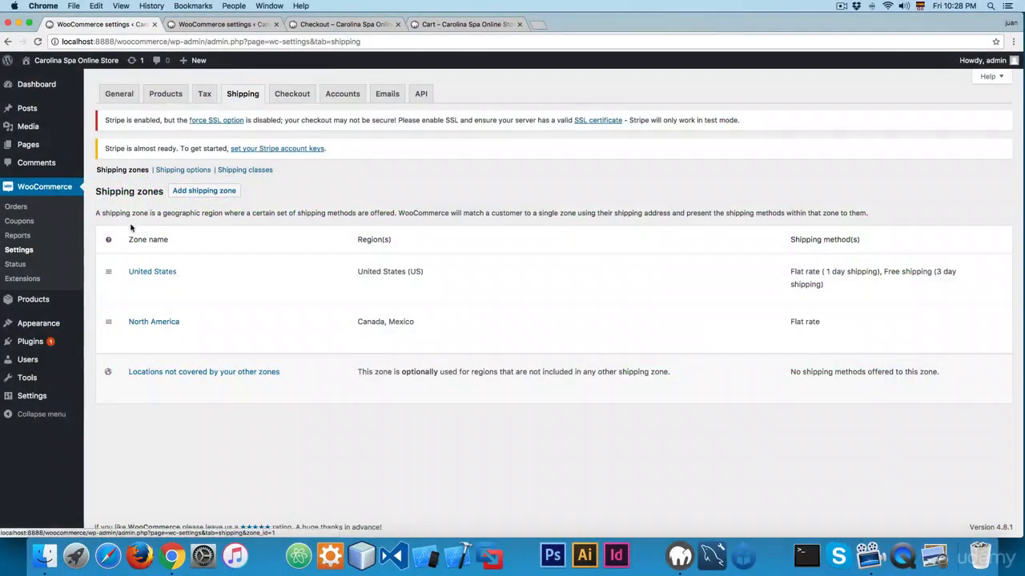
left_click_drag(372, 271, 406, 272)
left_click_drag(363, 322, 424, 326)
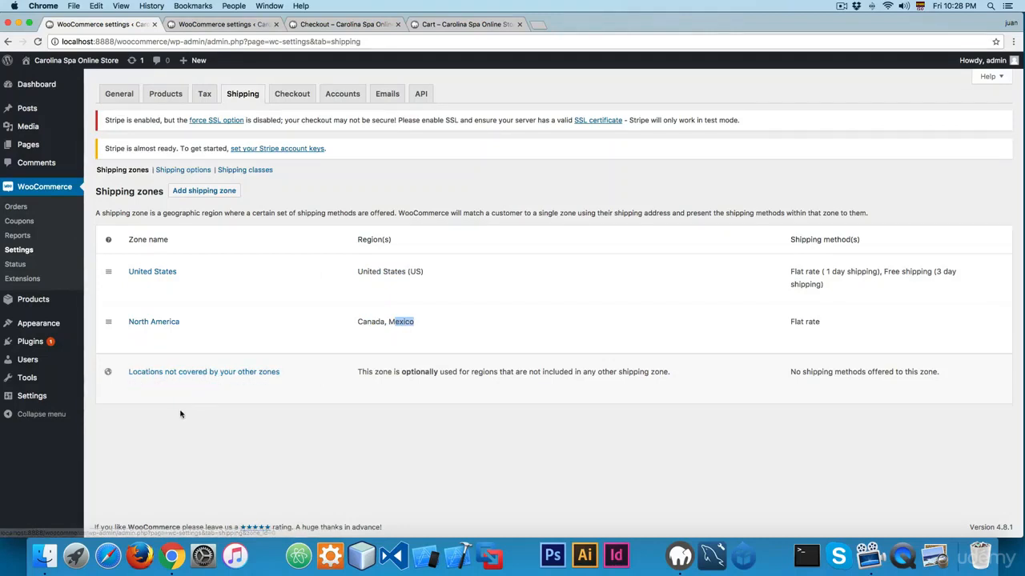
Step: Open the "Locations not covered by your other zones" zone and add a Flat rate shipping method to it
left_click(148, 388)
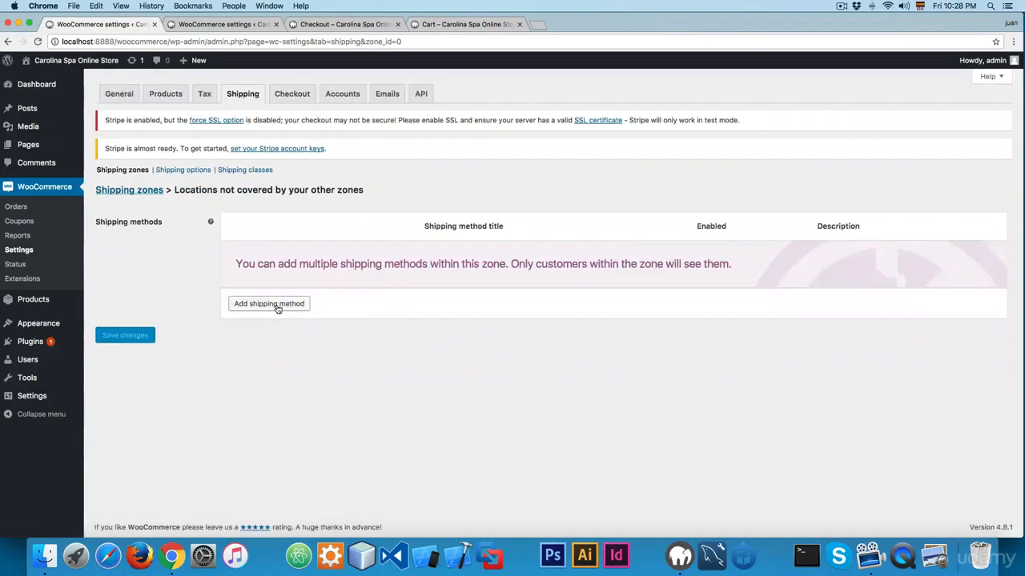
left_click(256, 304)
left_click(451, 302)
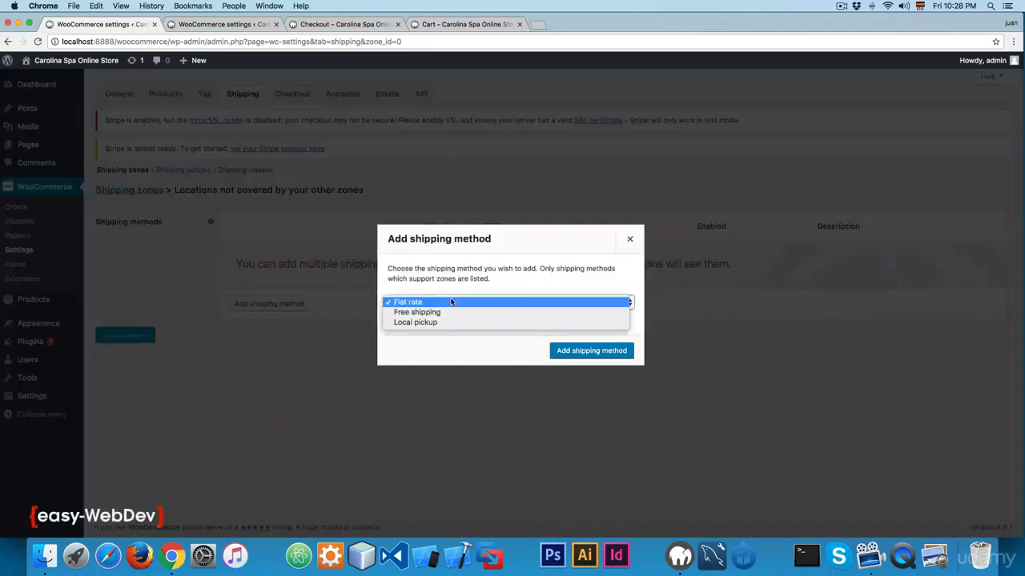
left_click(405, 302)
left_click(560, 351)
Step: Set the Flat rate cost for locations not covered by other zones to 25 and save the change
mouse_move(277, 281)
left_click(259, 273)
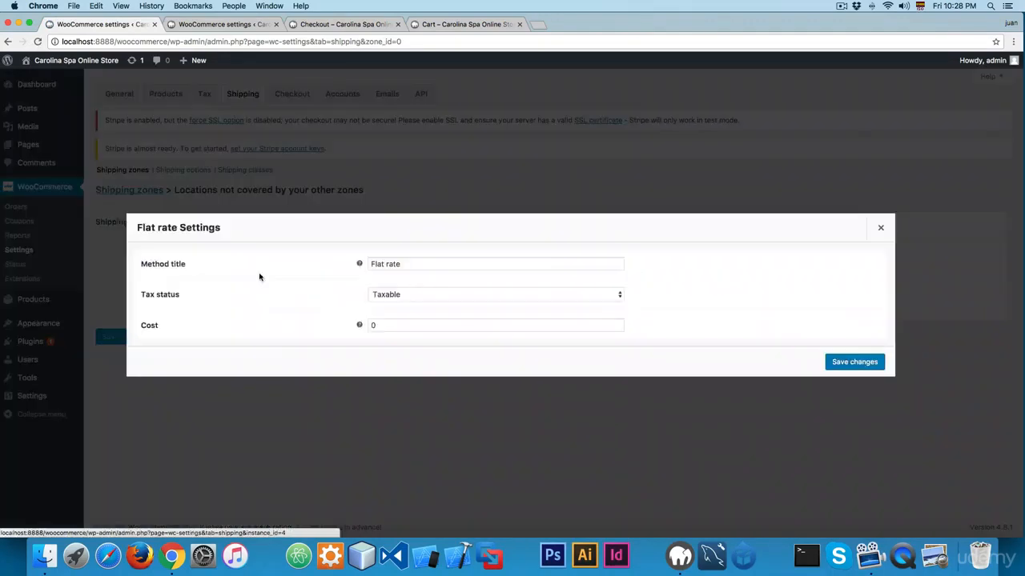
double_click(381, 325)
type("25")
left_click(440, 312)
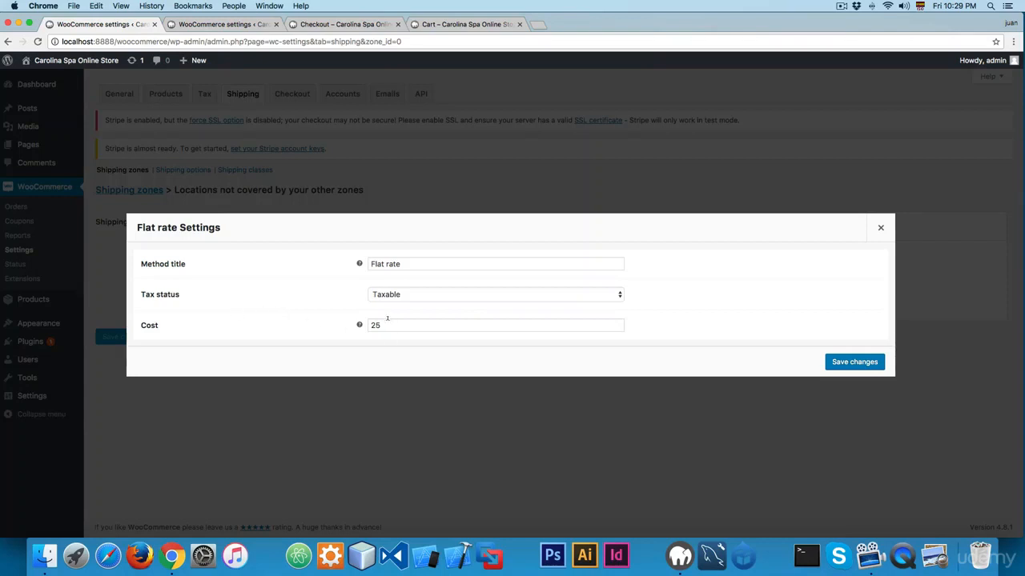
left_click(851, 361)
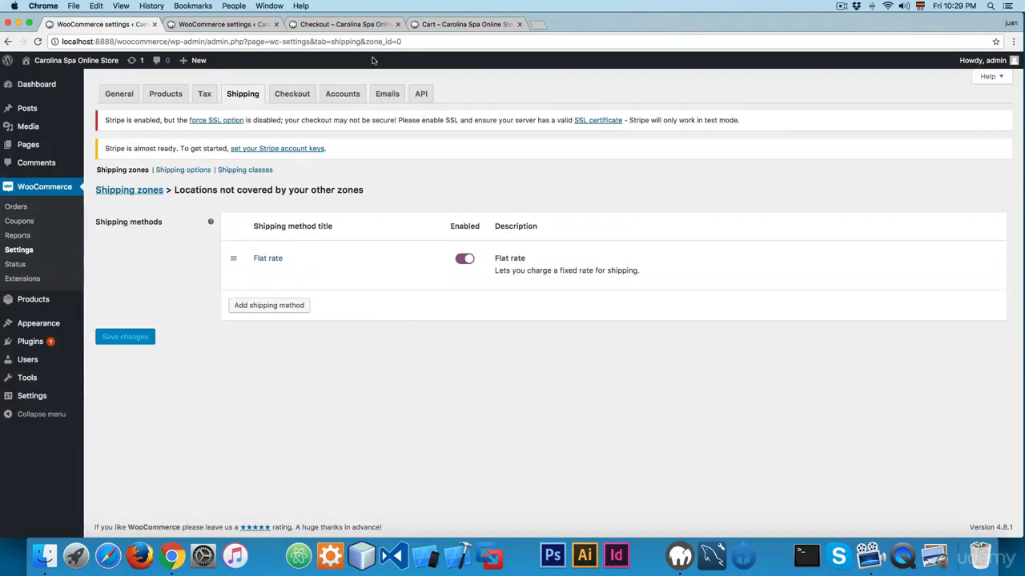
Step: Reload the checkout with Italy as the billing country to check the shipping cost for uncovered locations
left_click(344, 24)
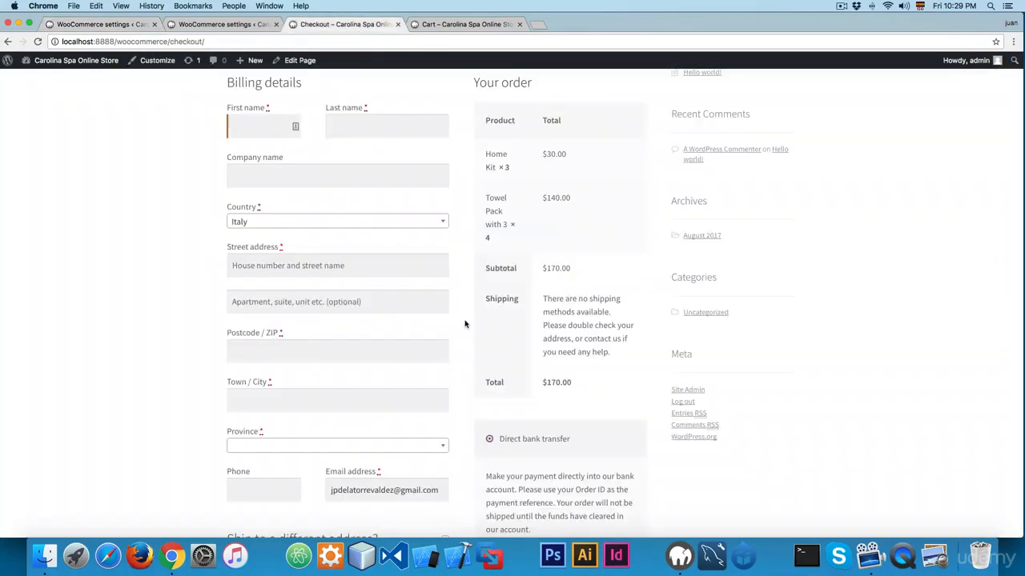
scroll(465, 324, "up", 1)
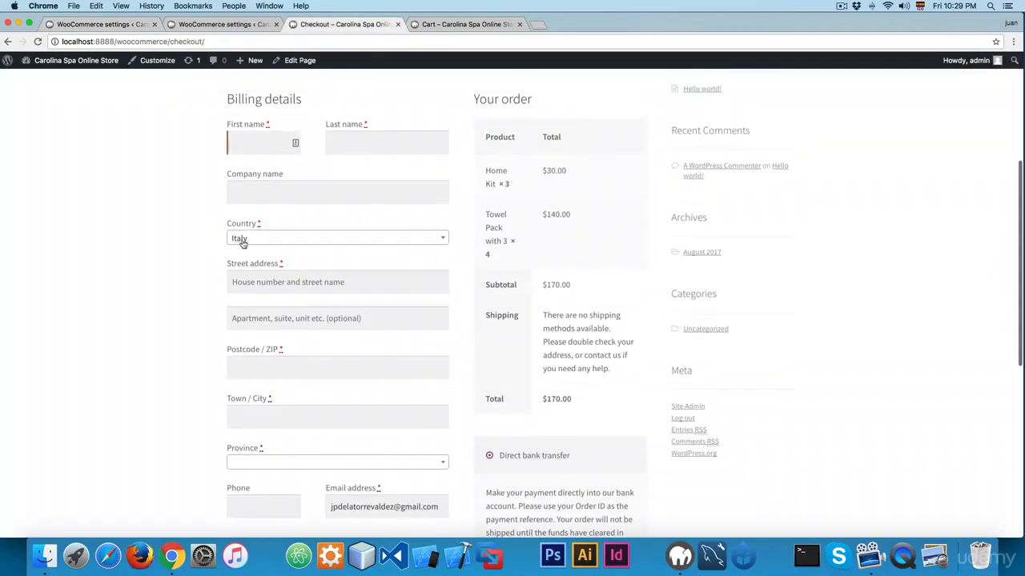
left_click_drag(571, 315, 601, 365)
left_click(601, 363)
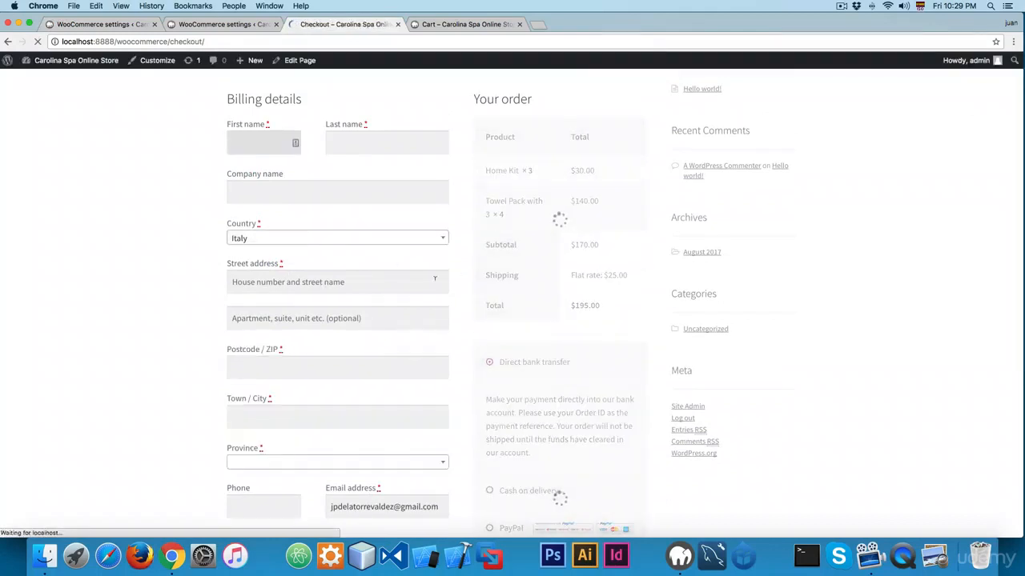
triple_click(574, 275)
left_click(574, 274)
Step: Change the checkout's billing country to United States (US) to check its shipping options
left_click(347, 238)
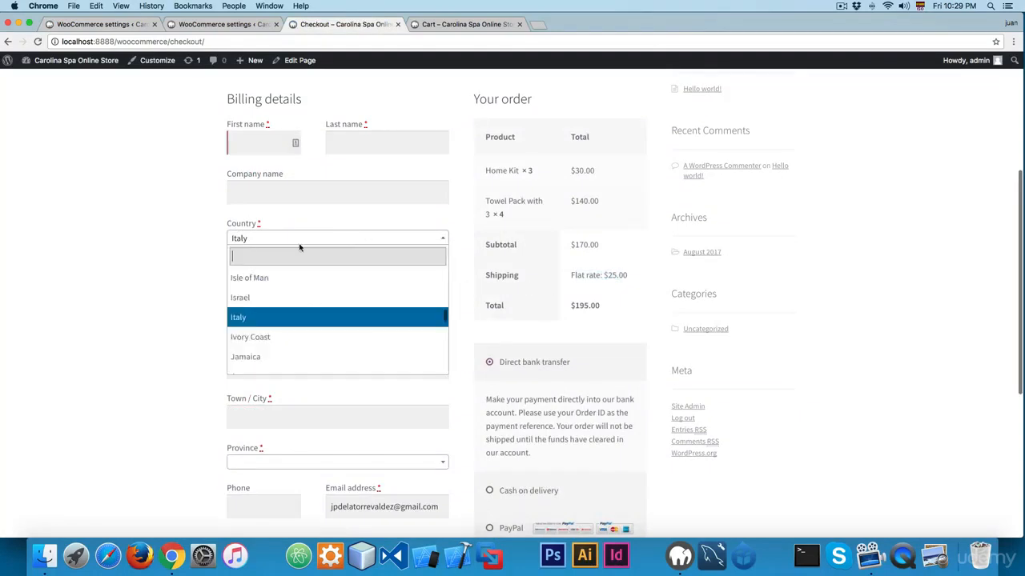
type("unite")
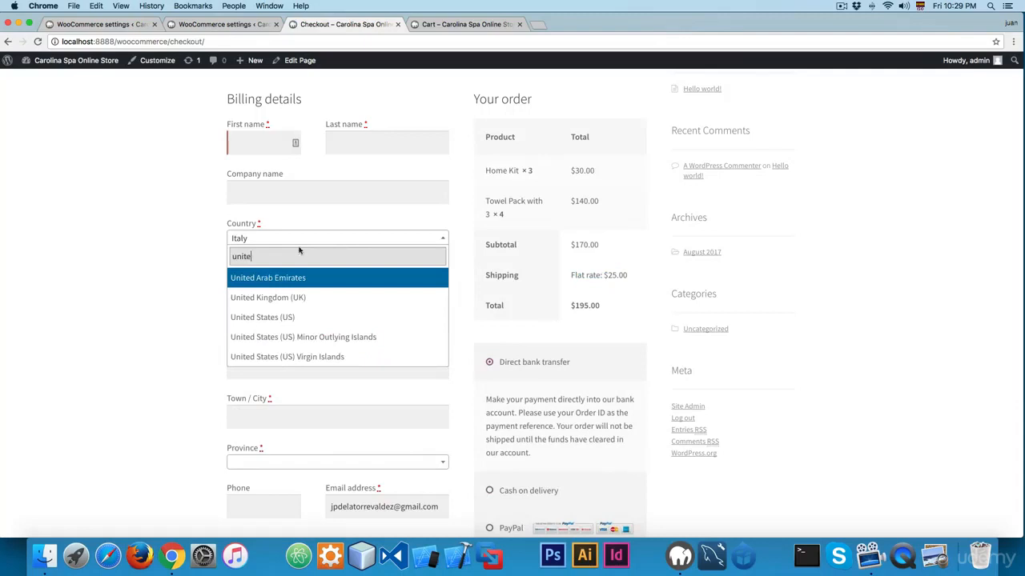
left_click(284, 323)
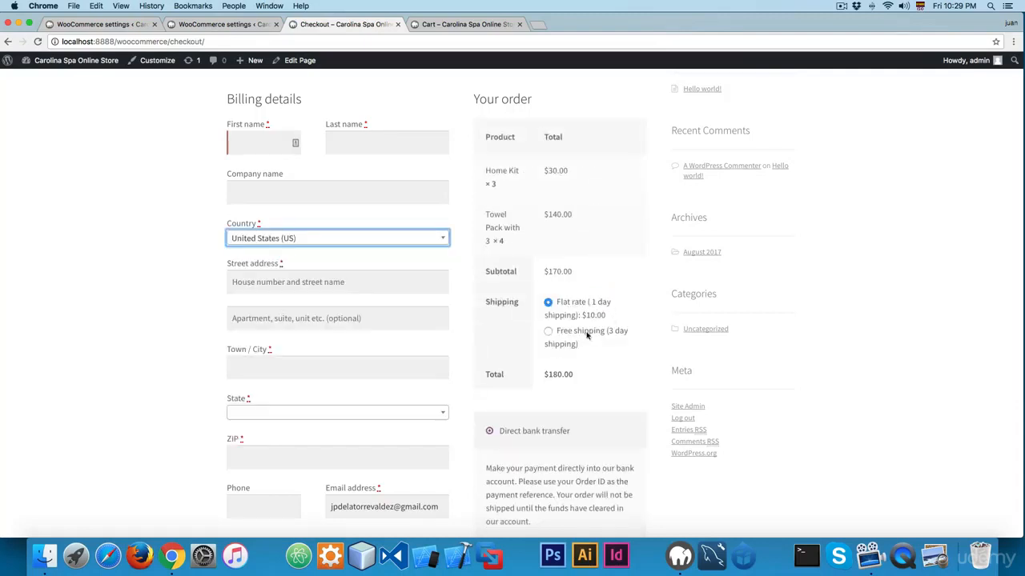
Step: Switch the checkout's billing country to Mexico and then to Canada to compare their shipping costs
left_click(338, 240)
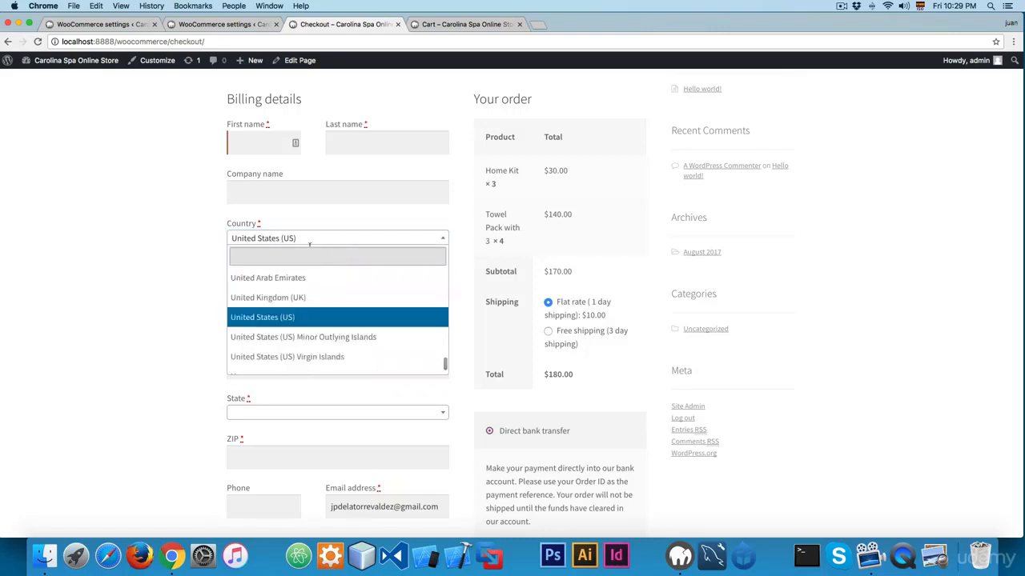
type("mexico")
left_click(274, 280)
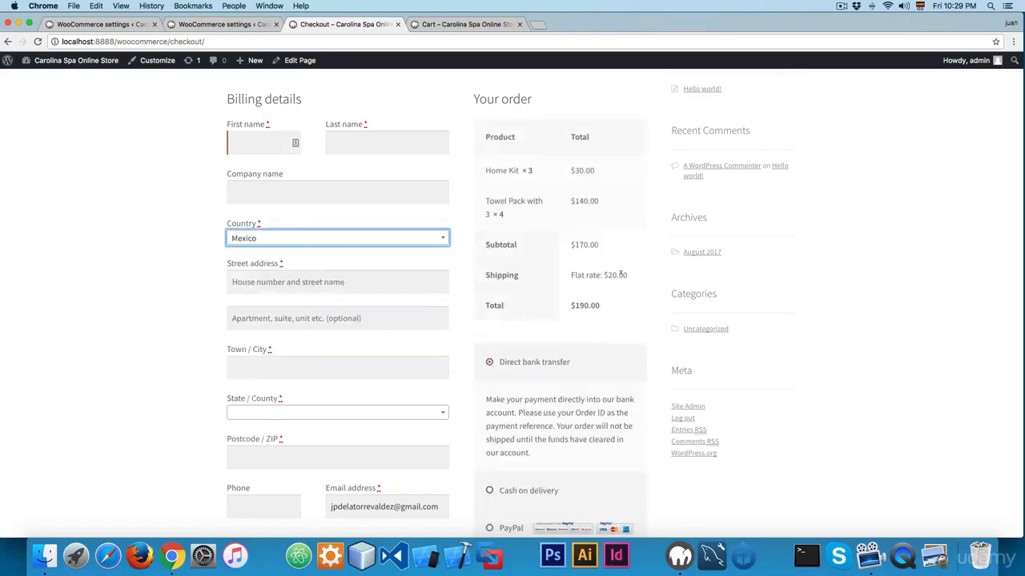
left_click(354, 240)
type("cana")
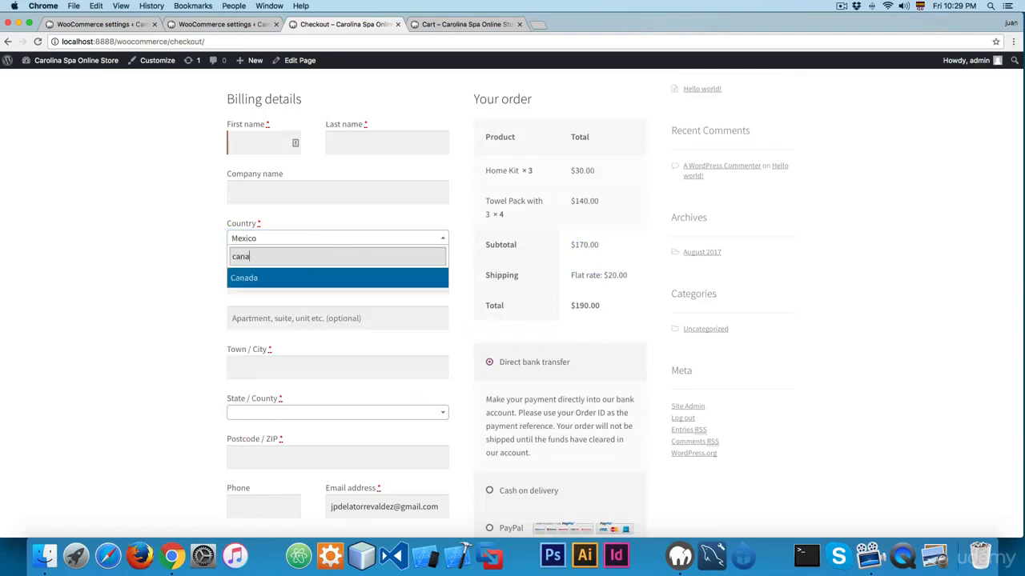
type("da")
left_click(326, 277)
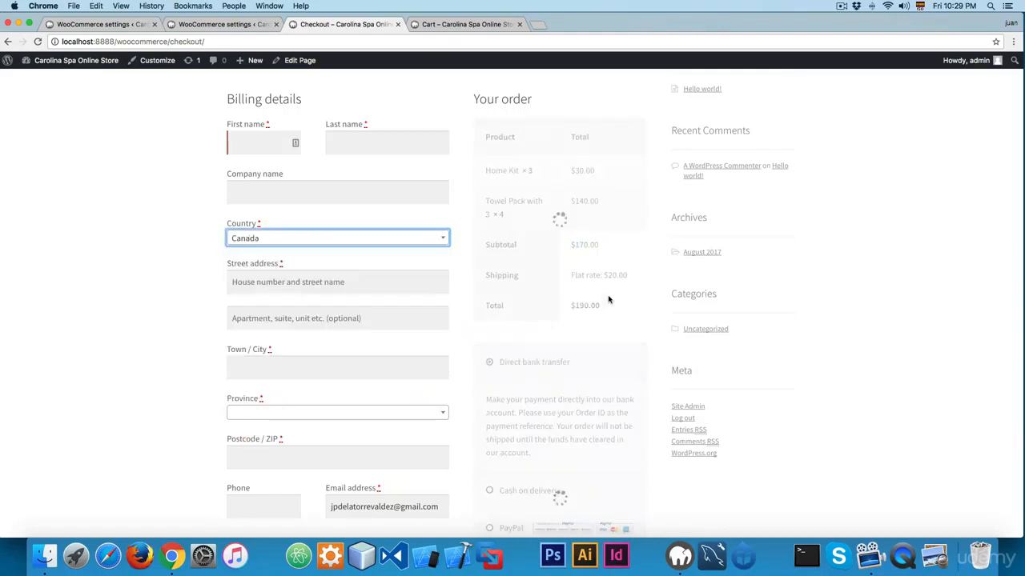
Step: Change the checkout's billing country to Argentina to check the shipping cost for uncovered locations
left_click(354, 244)
type("a")
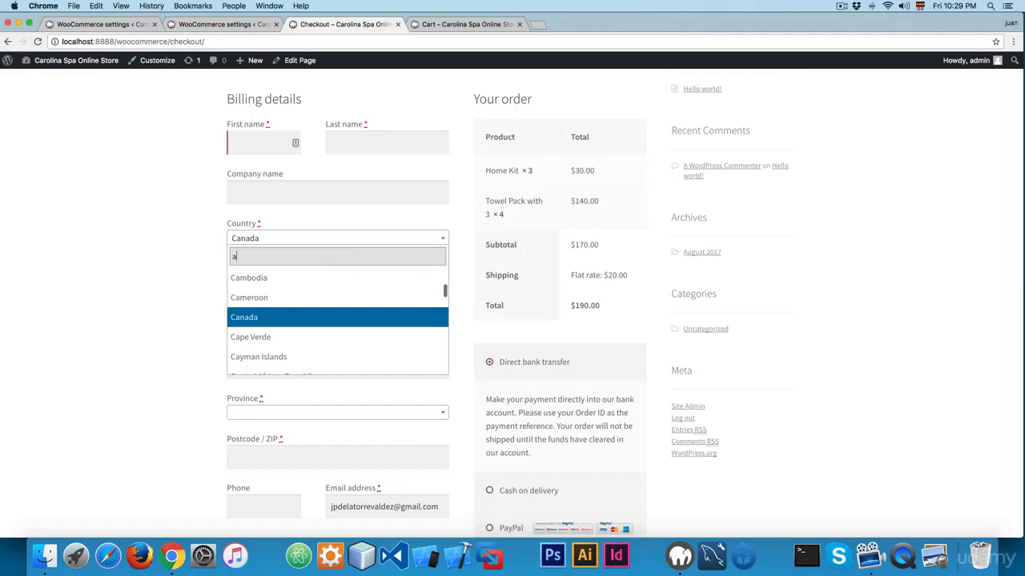
type("rgentina")
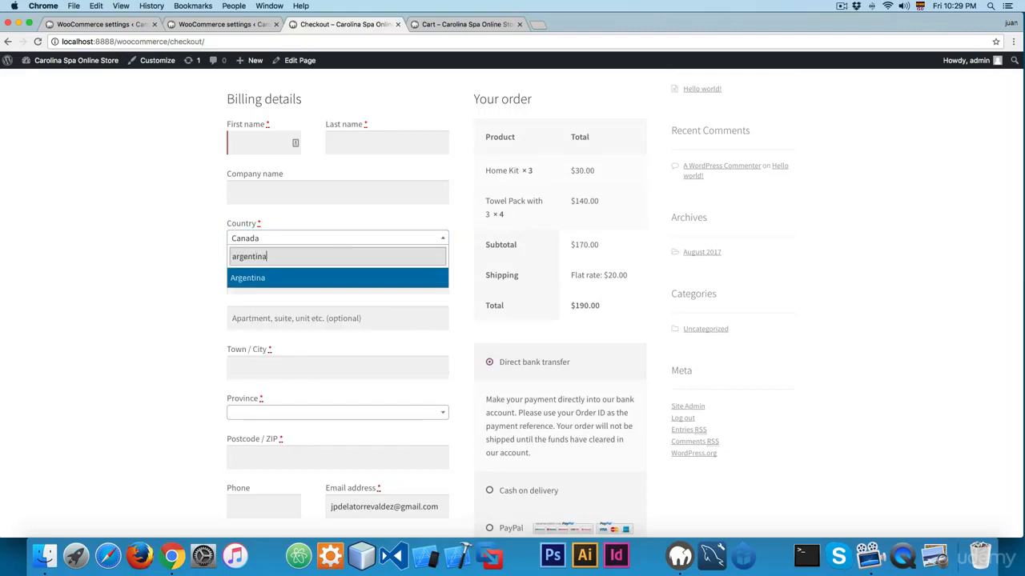
left_click(293, 283)
left_click_drag(605, 275, 636, 278)
left_click(615, 290)
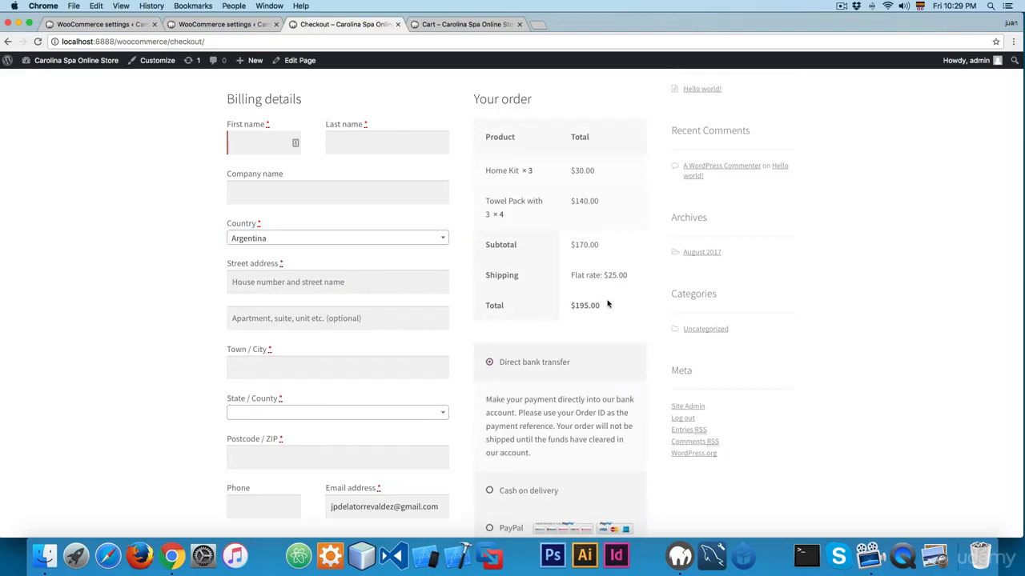
Step: Return to the store admin and open the WooCommerce general settings to view the location options
key("super+1")
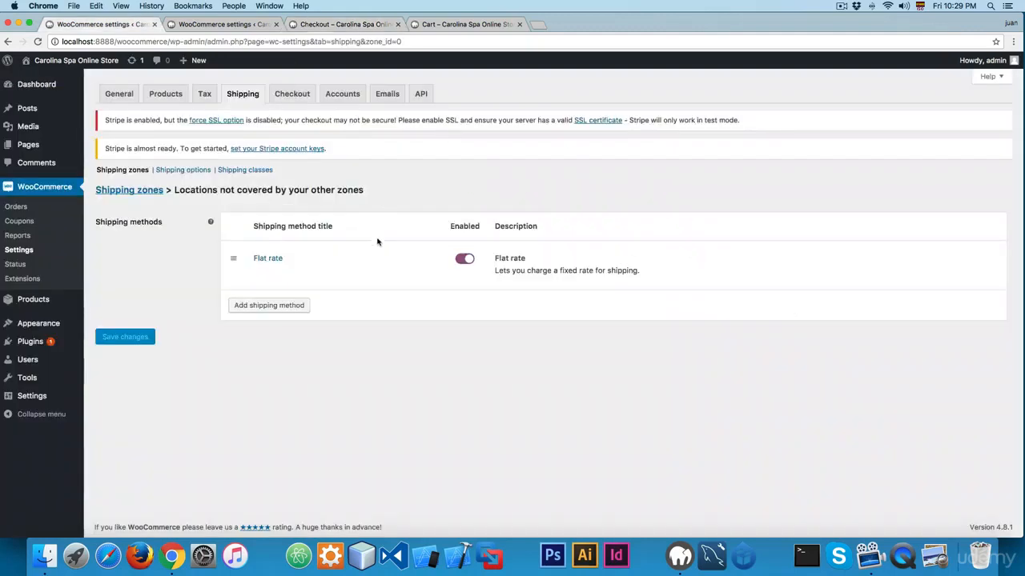
key("super+2")
key("super+1")
left_click(60, 191)
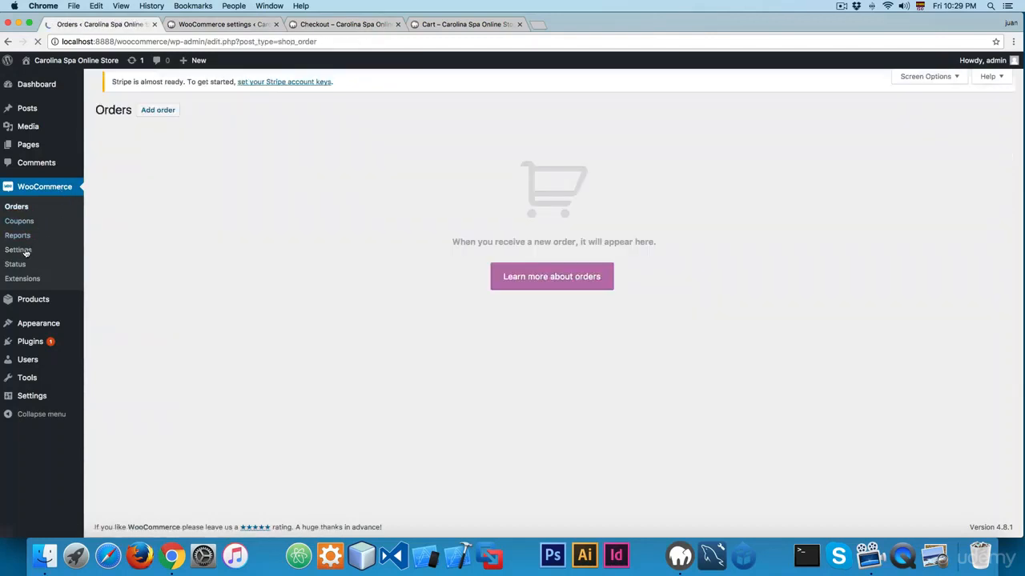
left_click(19, 250)
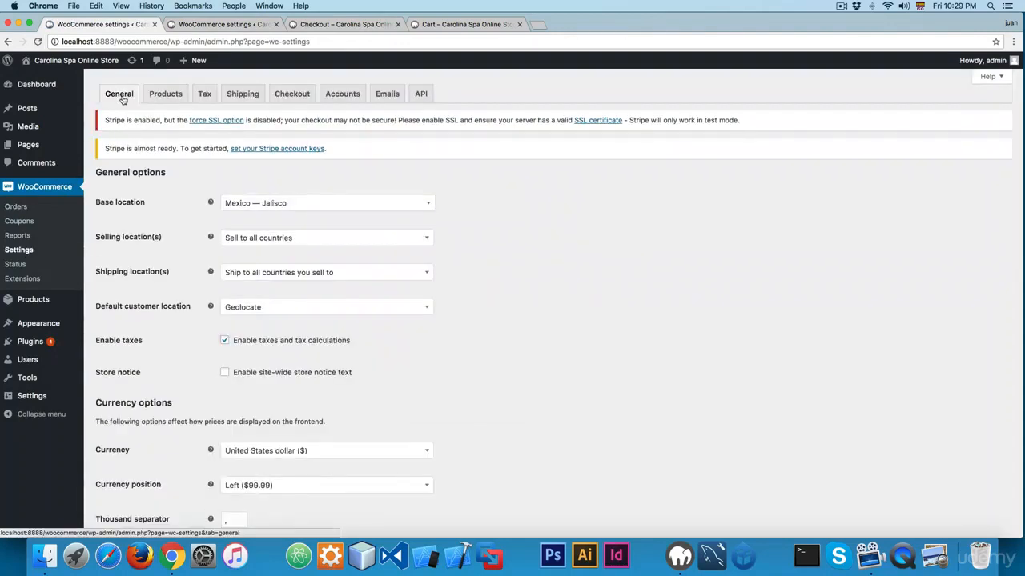
scroll(120, 160, "down", 2)
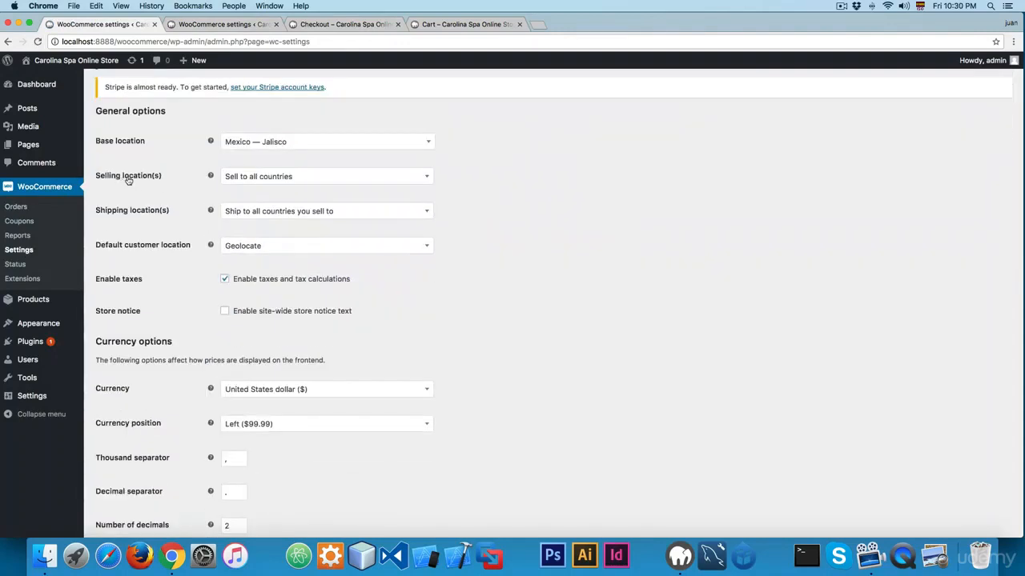
Step: Set the selling locations to "Sell to all countries, except for..." and inspect the country exclusion field
left_click(260, 179)
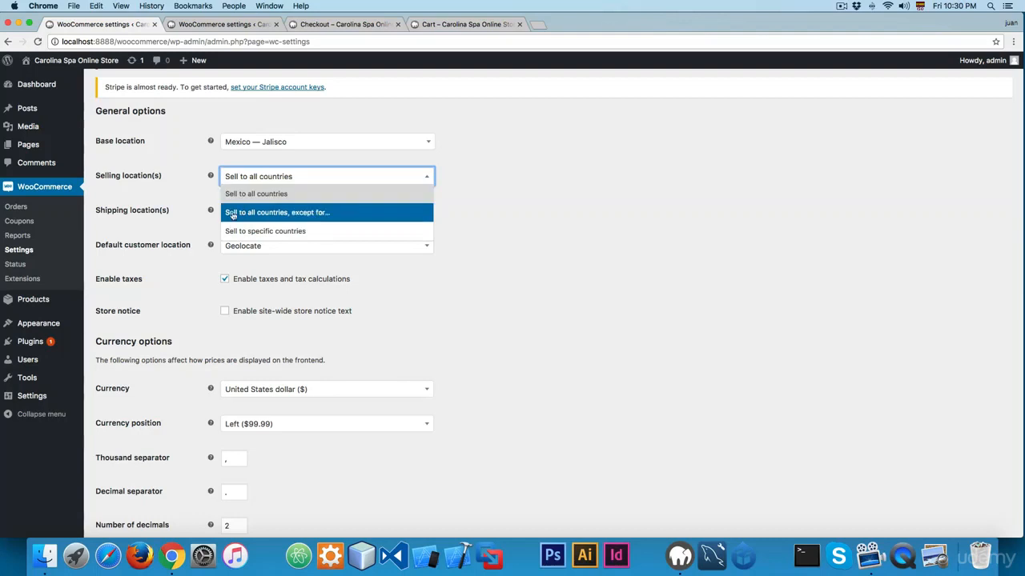
left_click(330, 215)
left_click(236, 211)
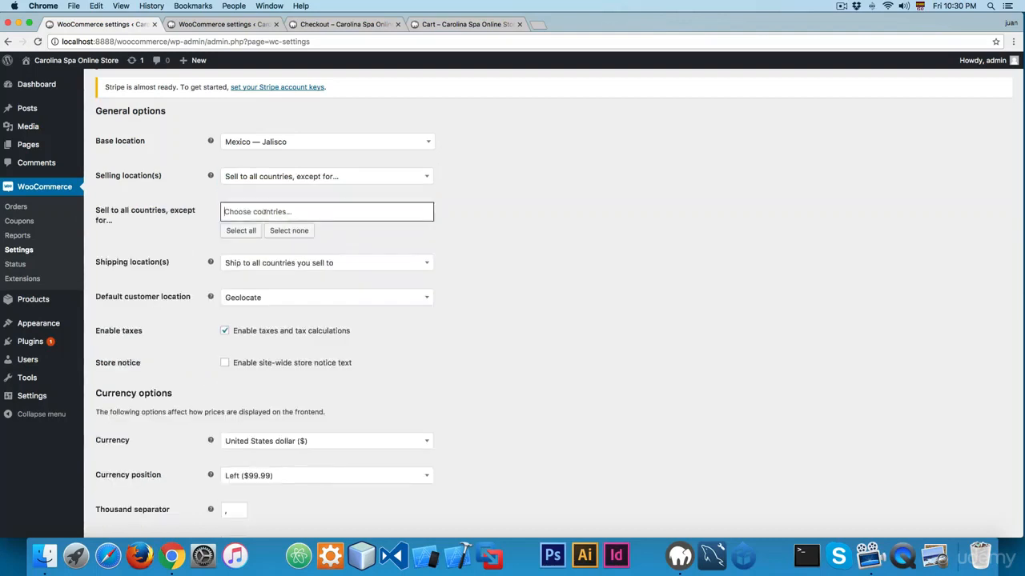
left_click(203, 200)
Step: Set the selling locations to "Sell to specific countries" and add United States (US), Mexico and Canada
left_click(229, 180)
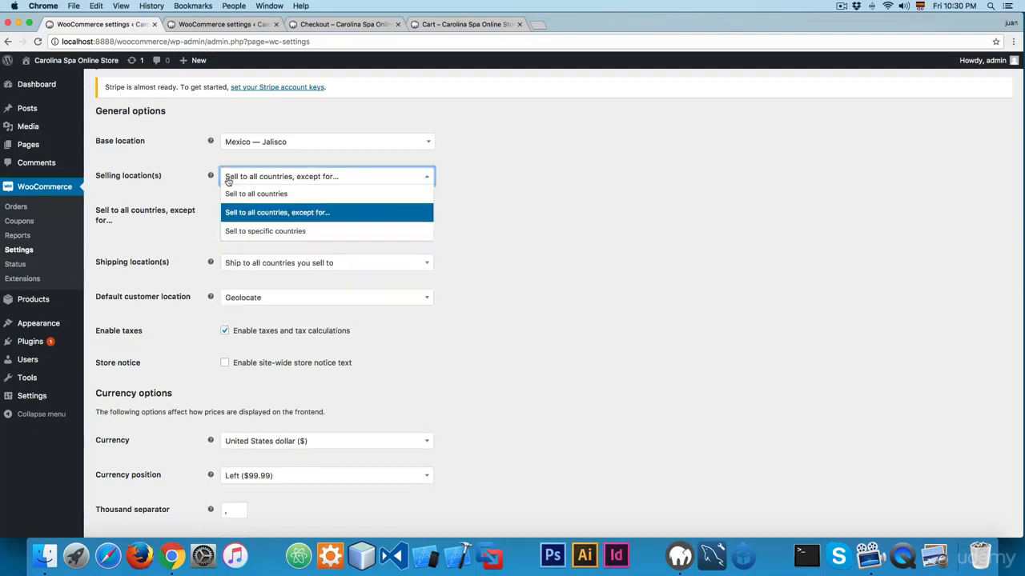
left_click(246, 232)
left_click(260, 210)
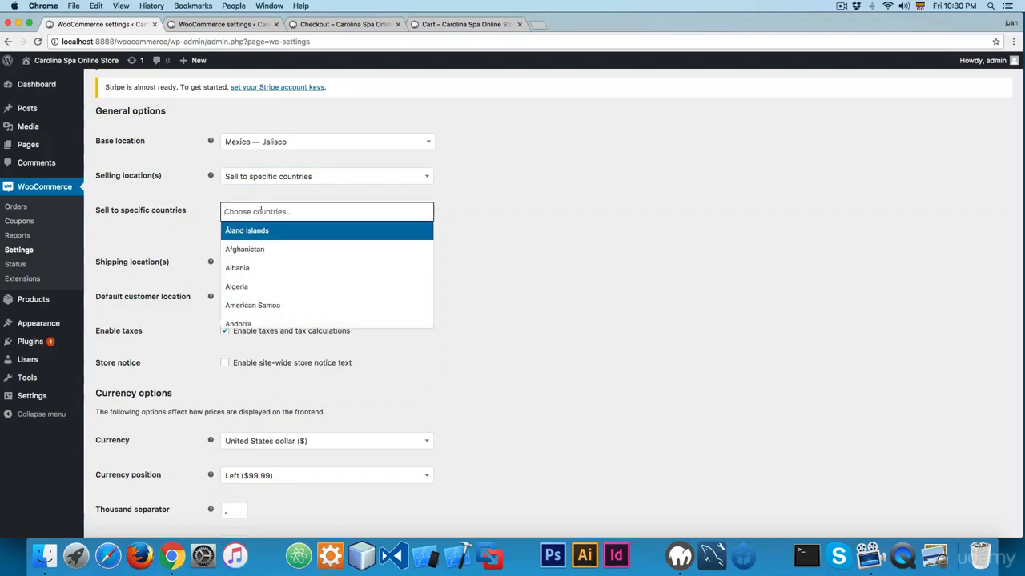
type("United")
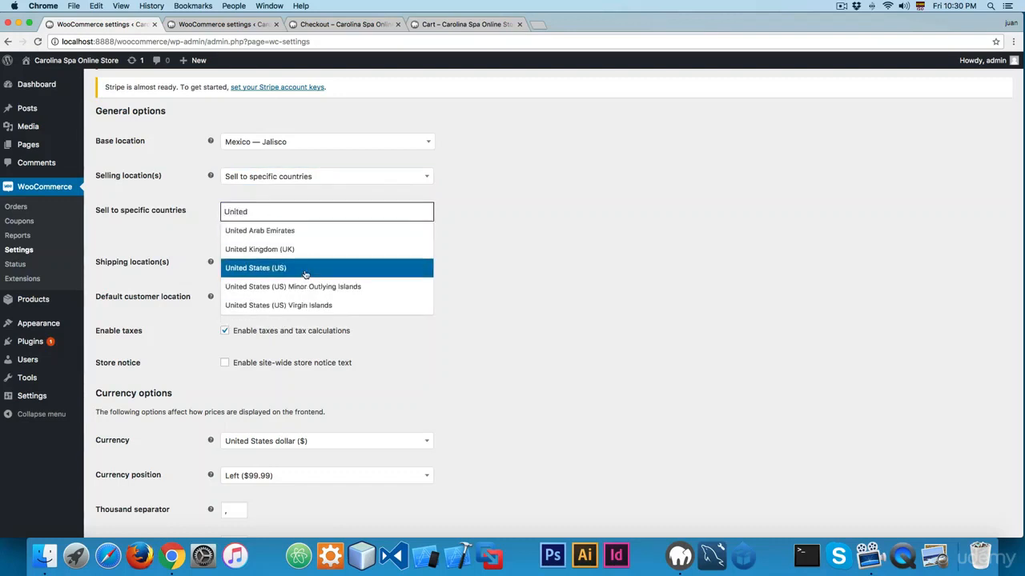
left_click(305, 274)
left_click(361, 213)
type("M")
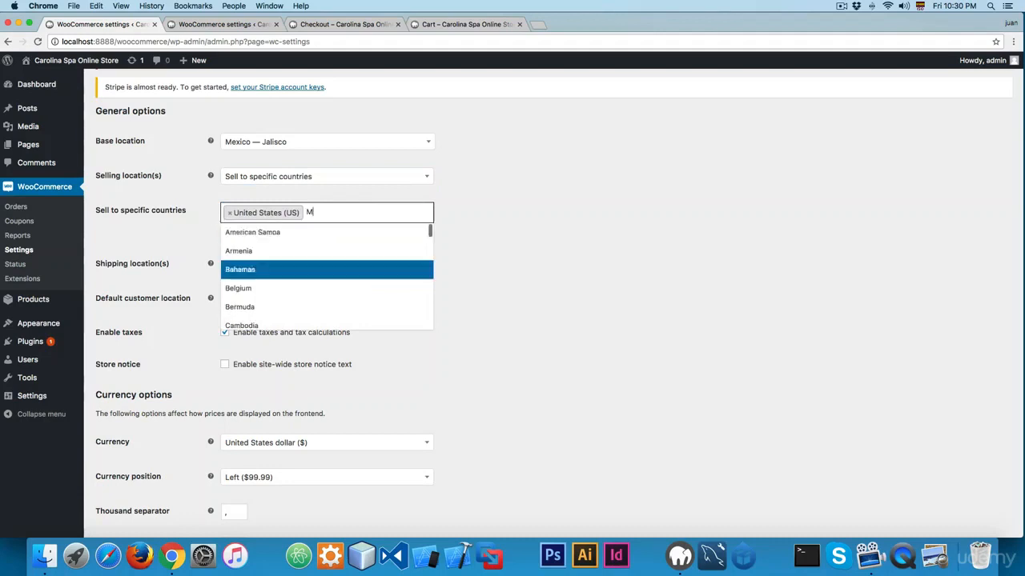
type("exico")
left_click(309, 235)
type("Canada")
left_click(307, 233)
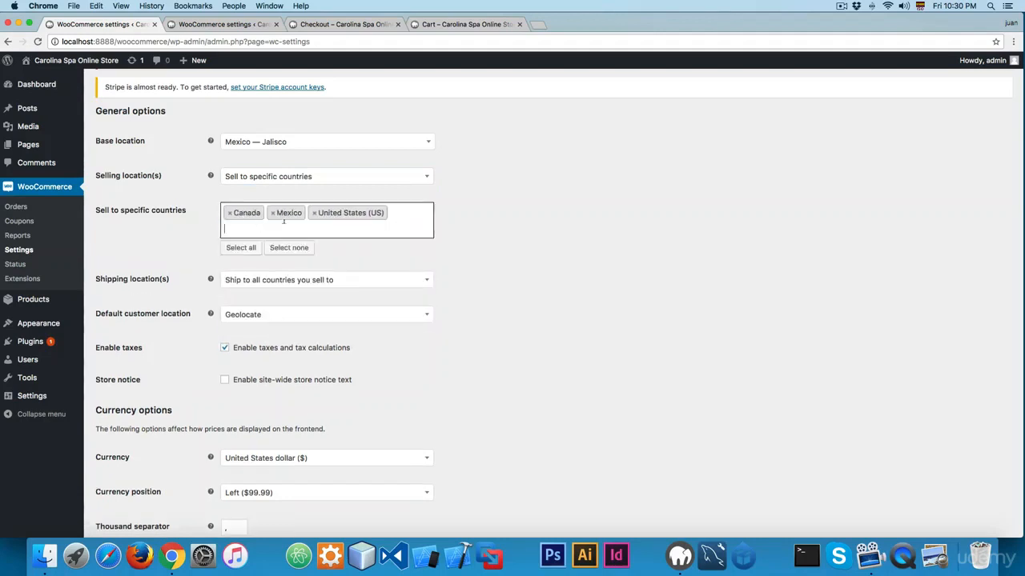
left_click(559, 288)
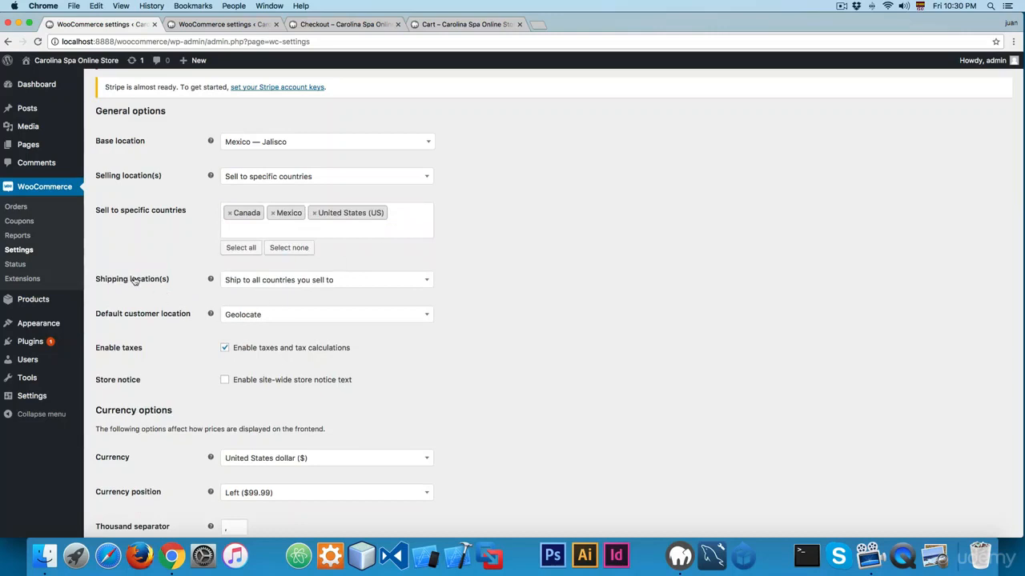
Step: Look through the shipping location options, and reload the general settings to discard the unsaved changes
left_click(277, 283)
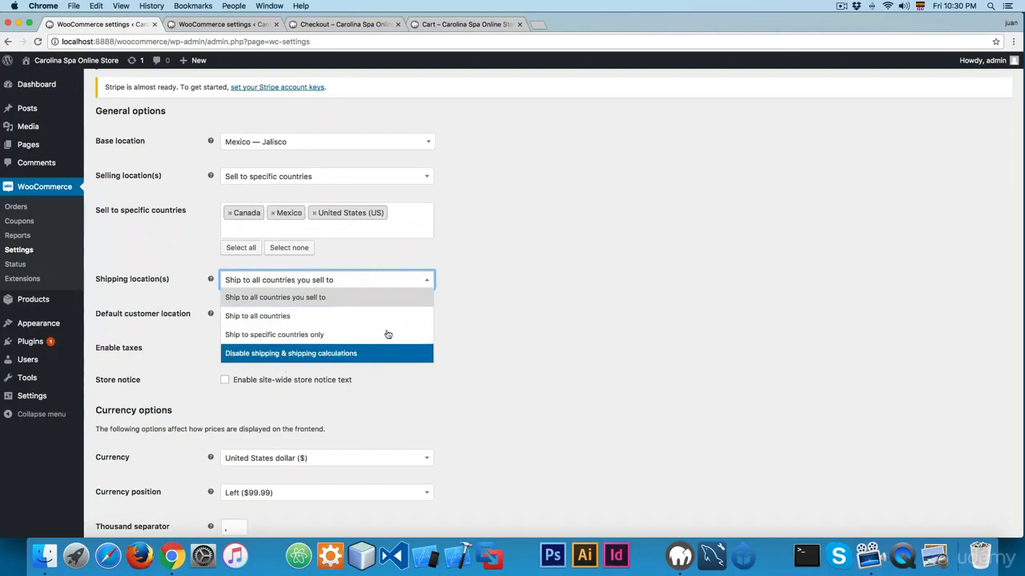
left_click(462, 318)
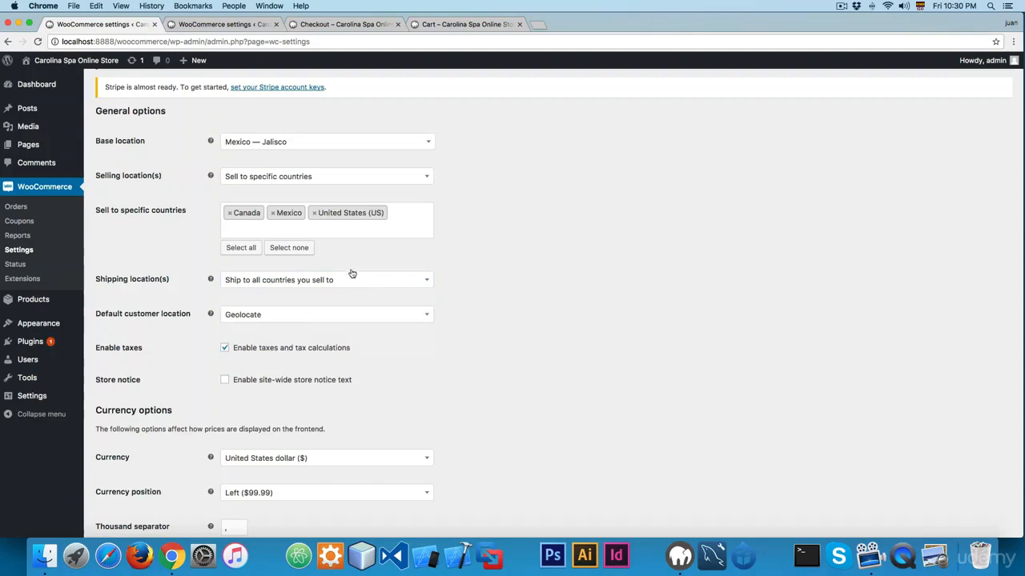
key("super+r")
scroll(232, 240, "up", 2)
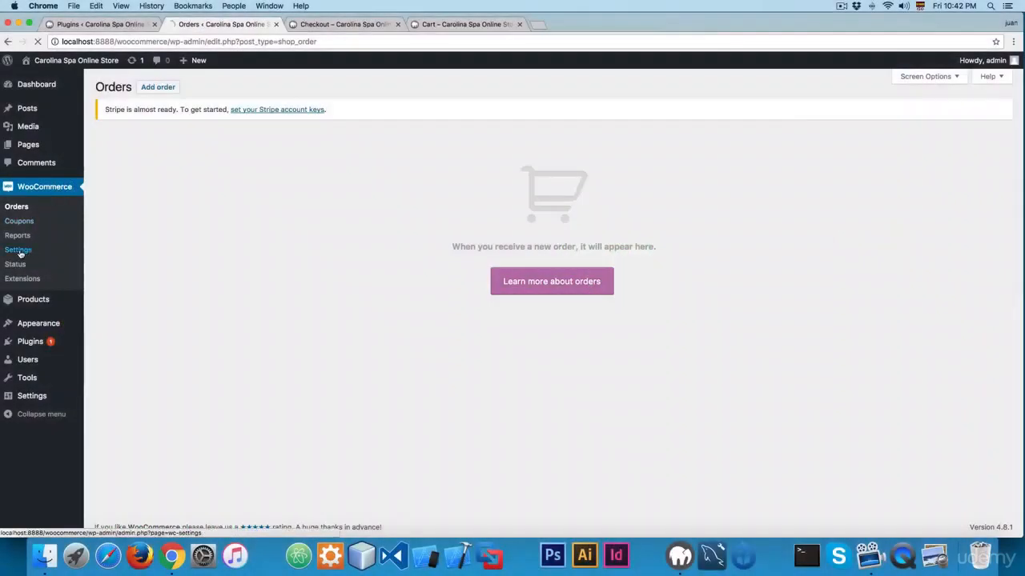
Step: Open the WooCommerce shipping settings to review the configured shipping zones
left_click(18, 250)
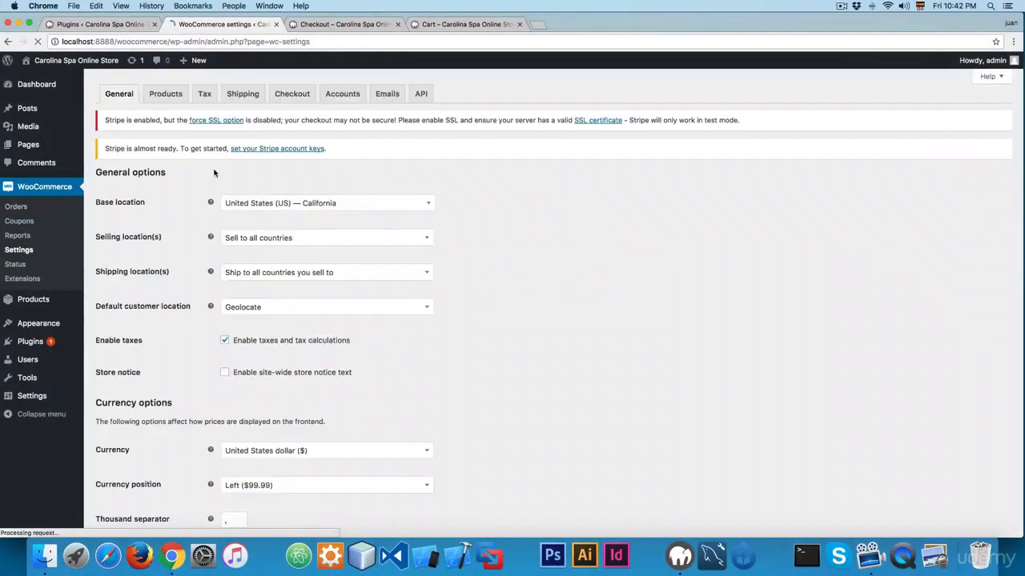
left_click(237, 98)
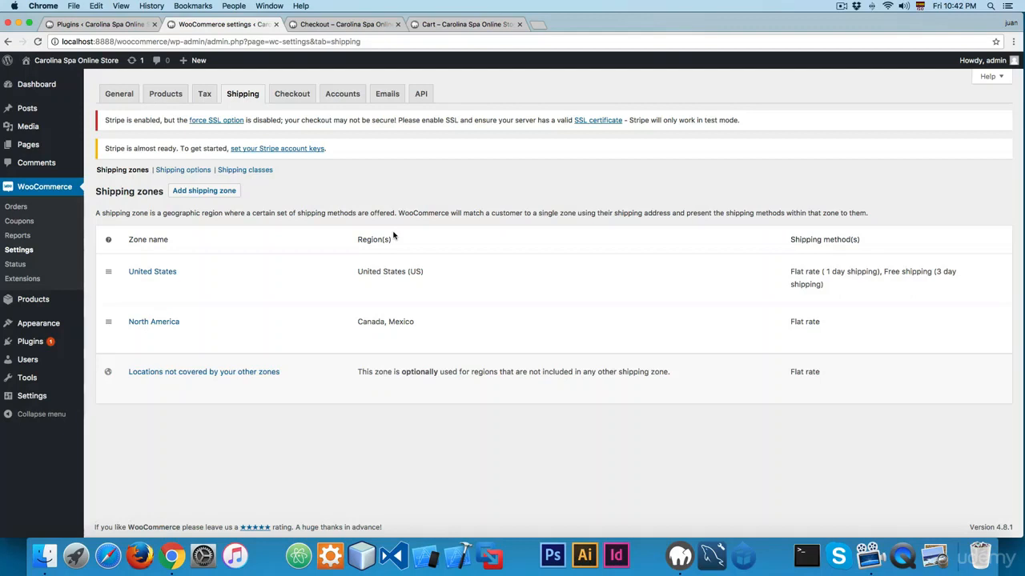
Step: Search for new plugins with the keyword "usps" and install and activate the WooCommerce USPS Shipping Method Plugin
mouse_move(36, 343)
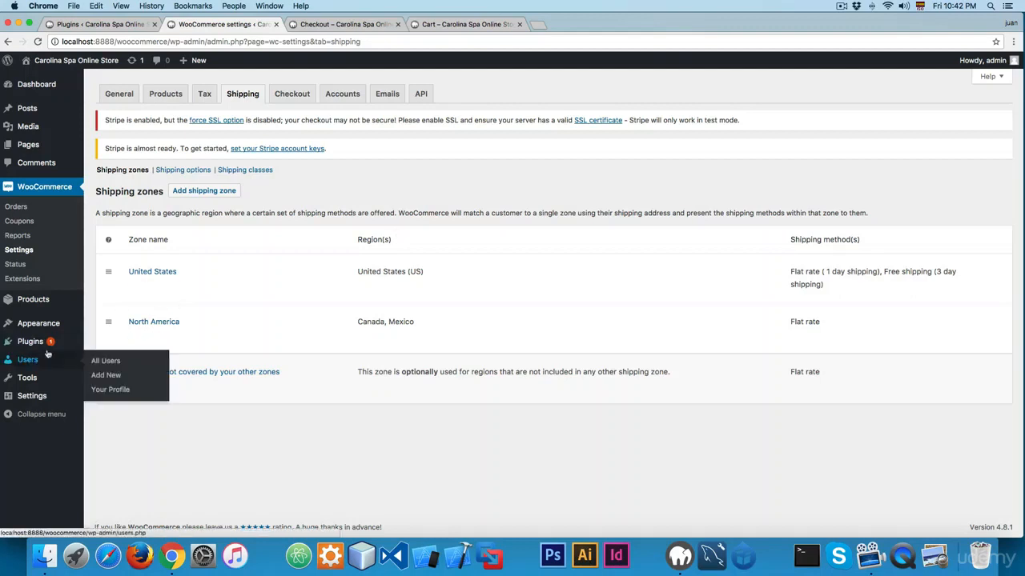
left_click(32, 343)
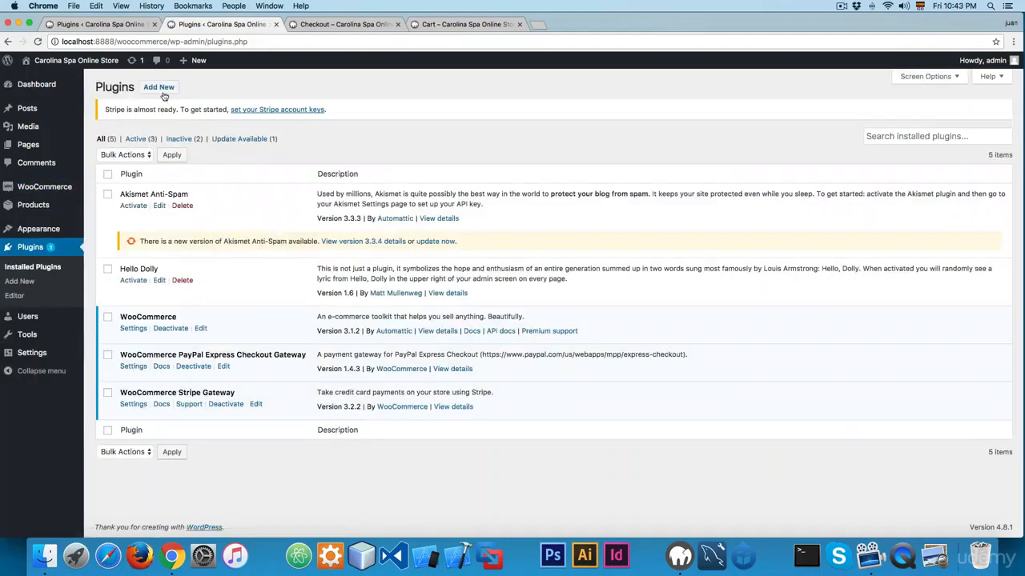
left_click(160, 89)
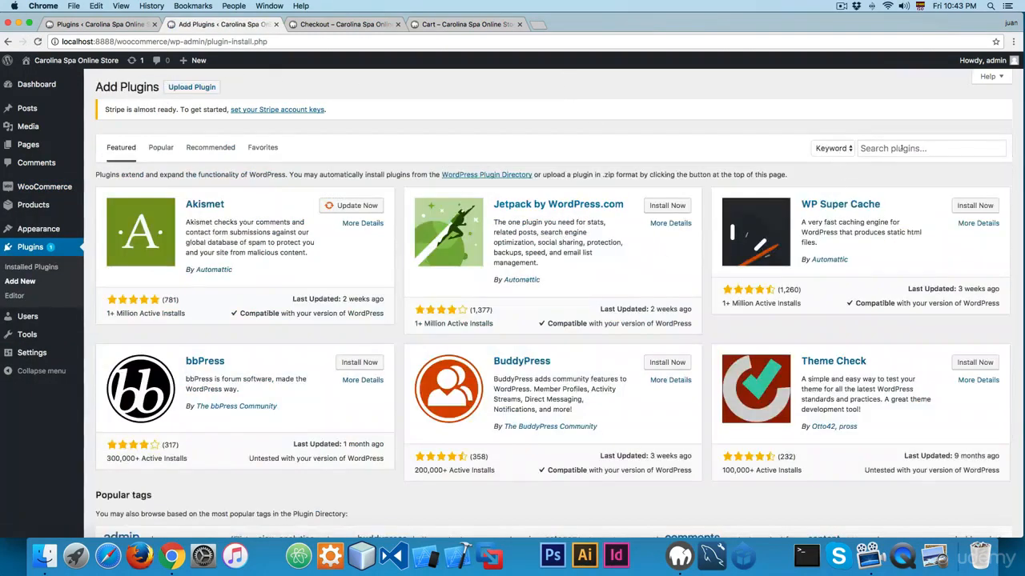
left_click(900, 149)
type("us")
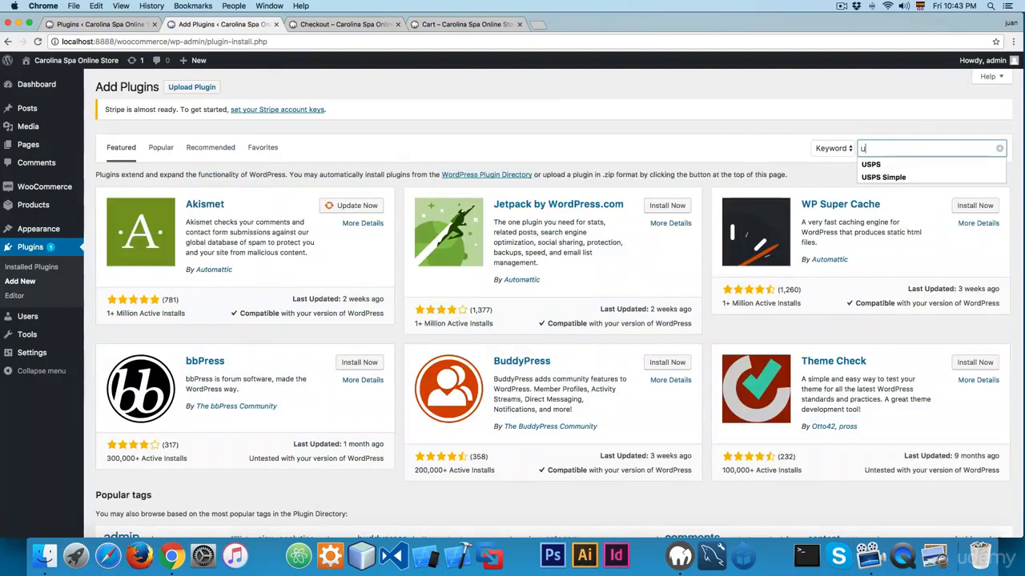
type("ps")
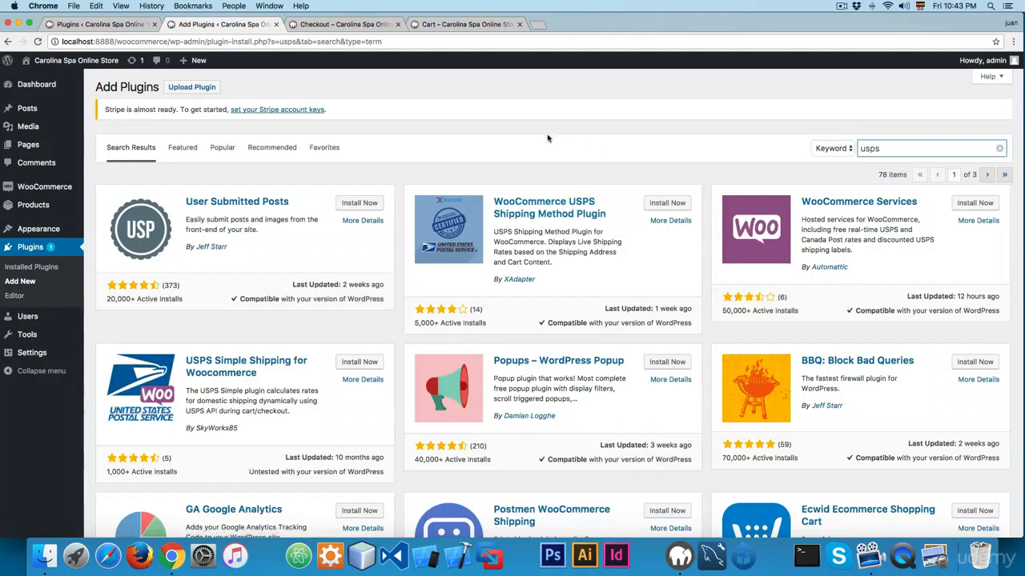
double_click(669, 309)
left_click(664, 203)
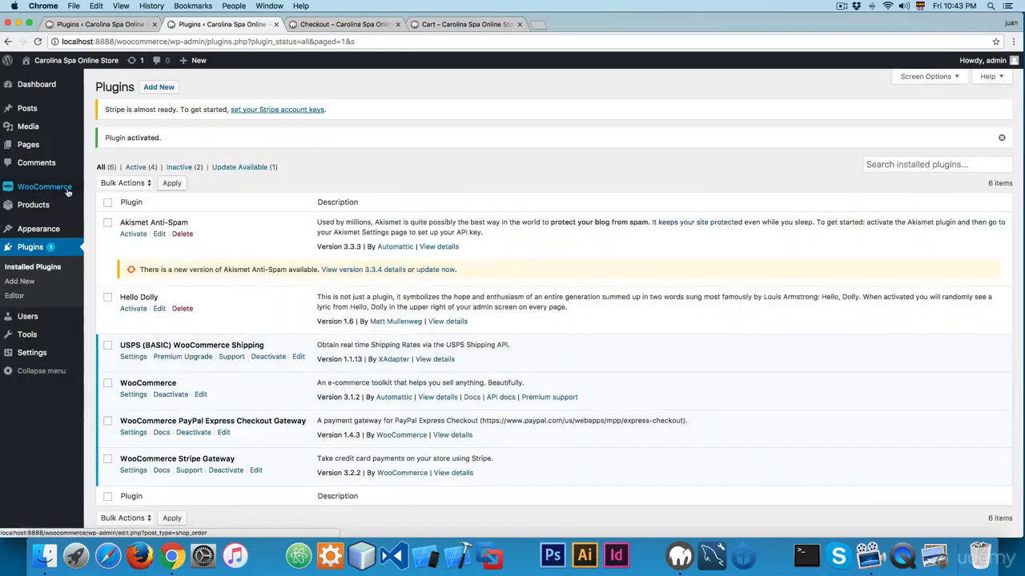
Step: Enable realtime rates in the USPS (BASIC) section of the WooCommerce shipping settings
mouse_move(68, 192)
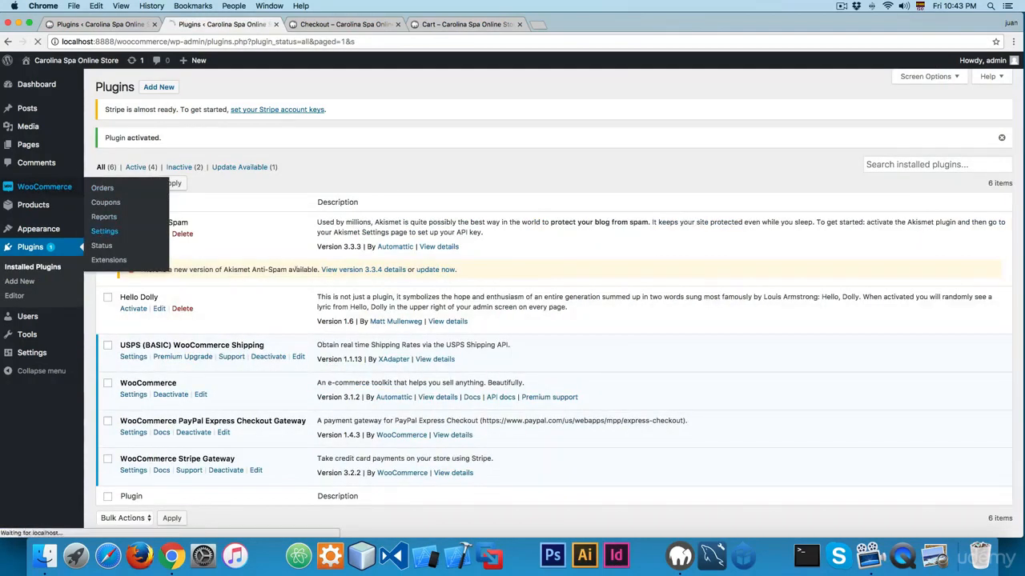
left_click(104, 231)
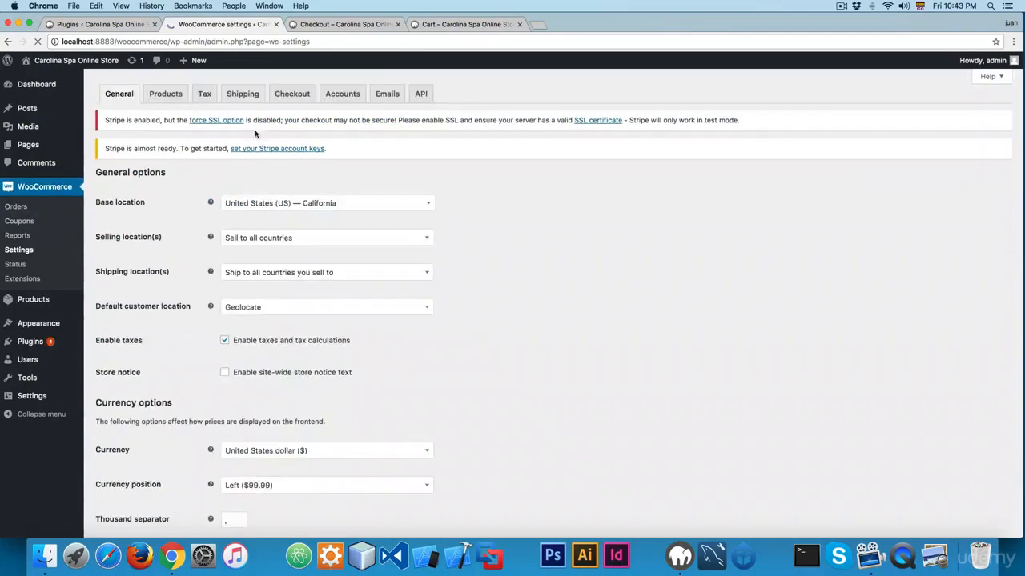
left_click(245, 98)
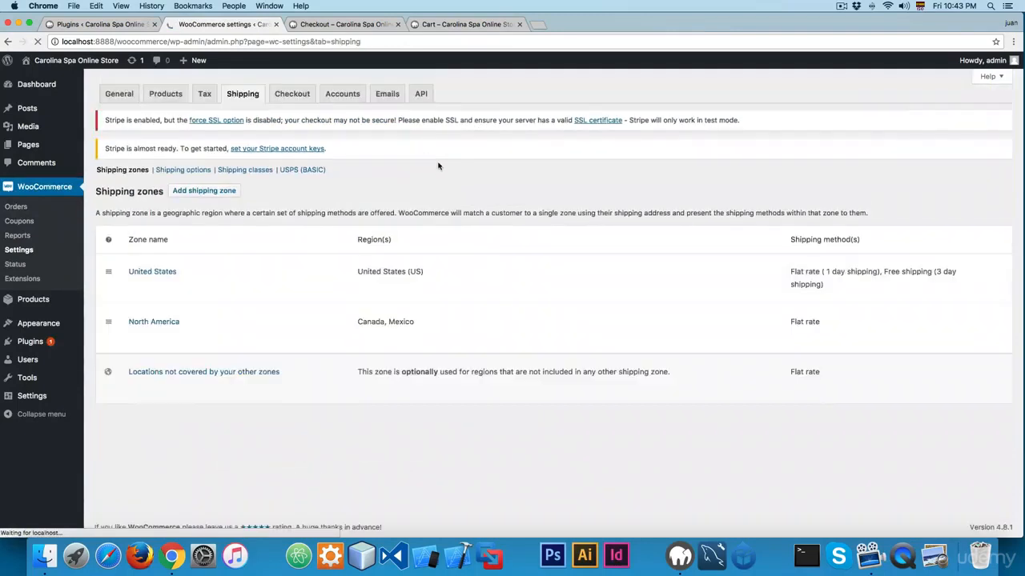
left_click(314, 171)
scroll(372, 208, "down", 3)
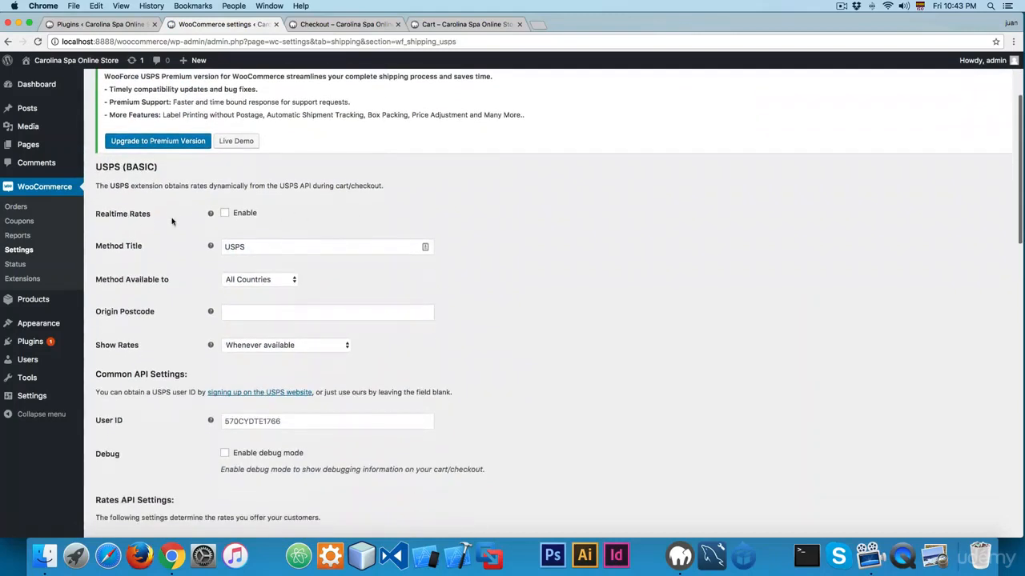
left_click(226, 214)
Step: Check the USPS method's title and country availability options, and set its origin postcode to 90210
left_click_drag(256, 252, 166, 249)
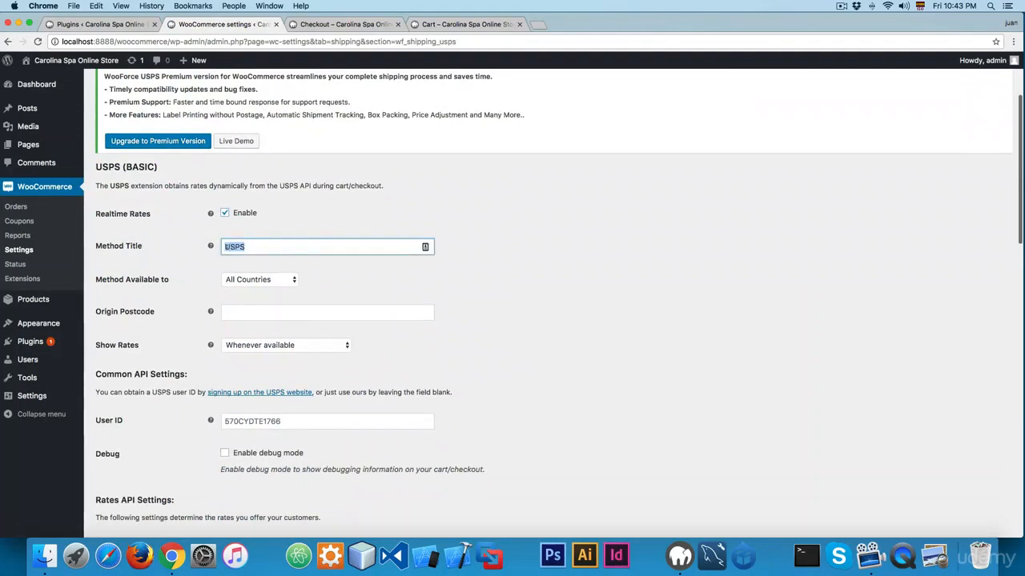
left_click(249, 302)
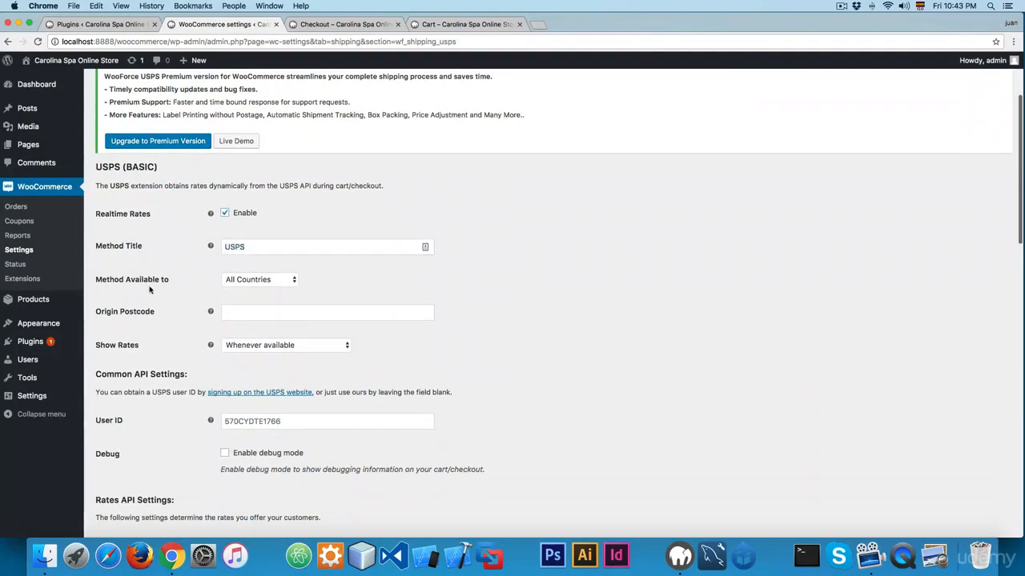
left_click(237, 281)
left_click(352, 286)
left_click(256, 282)
left_click(326, 287)
left_click(259, 309)
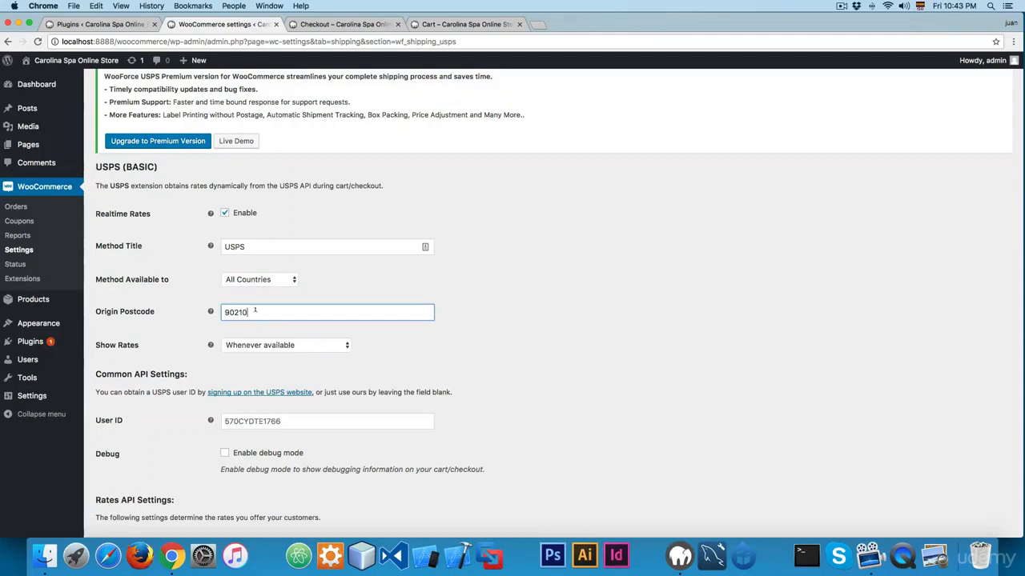
key("super+a")
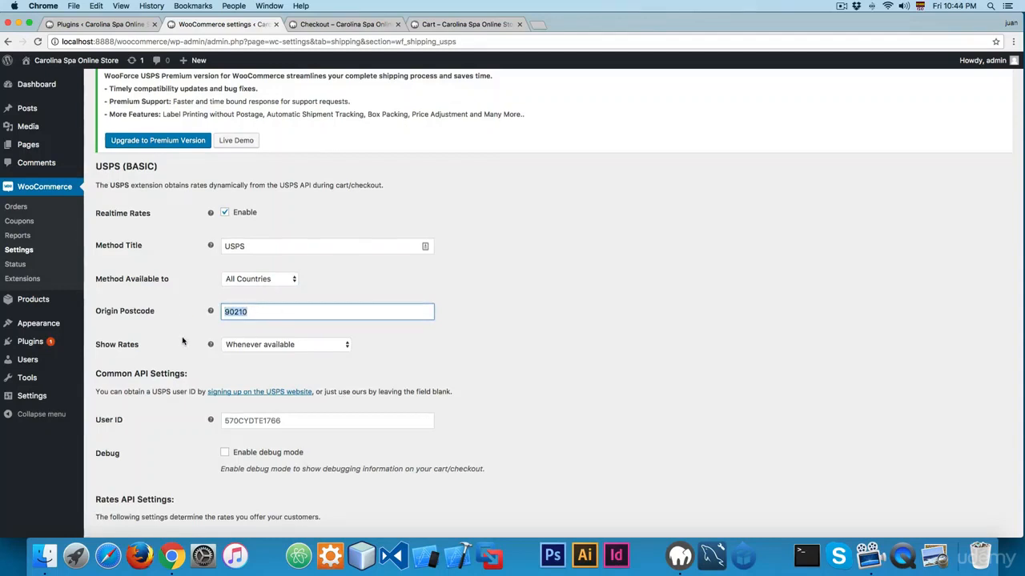
scroll(183, 320, "down", 1)
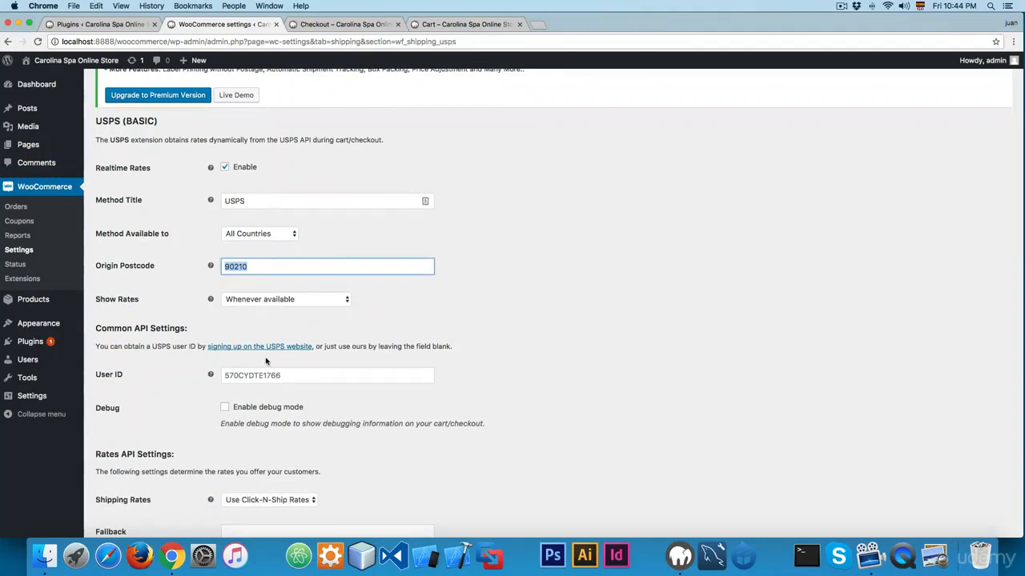
Step: Open the USPS sign-up website from the Common API Settings in a separate browser tab, look it over, and return to the WooCommerce settings
scroll(245, 314, "down", 2)
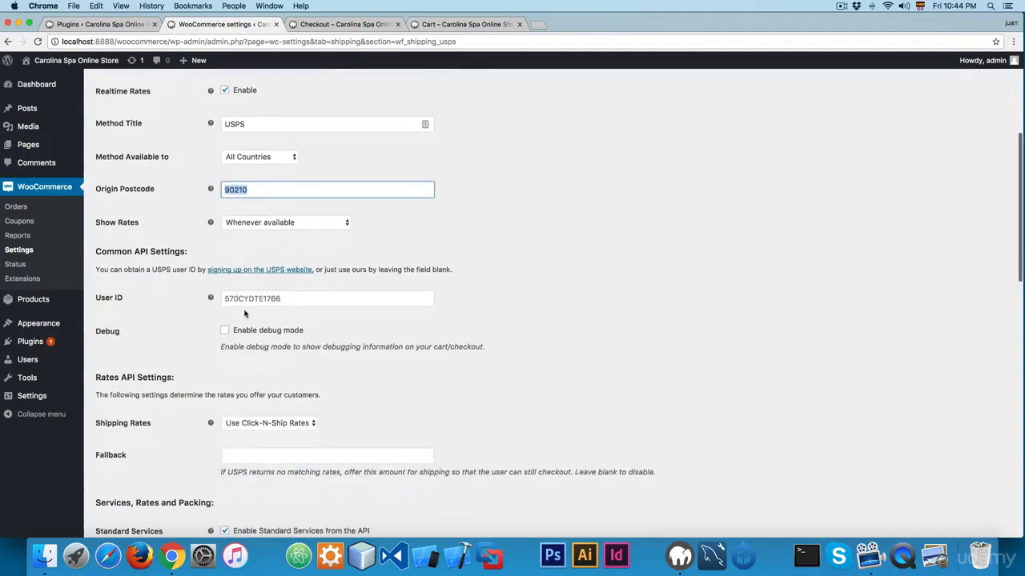
right_click(290, 271)
left_click(321, 279)
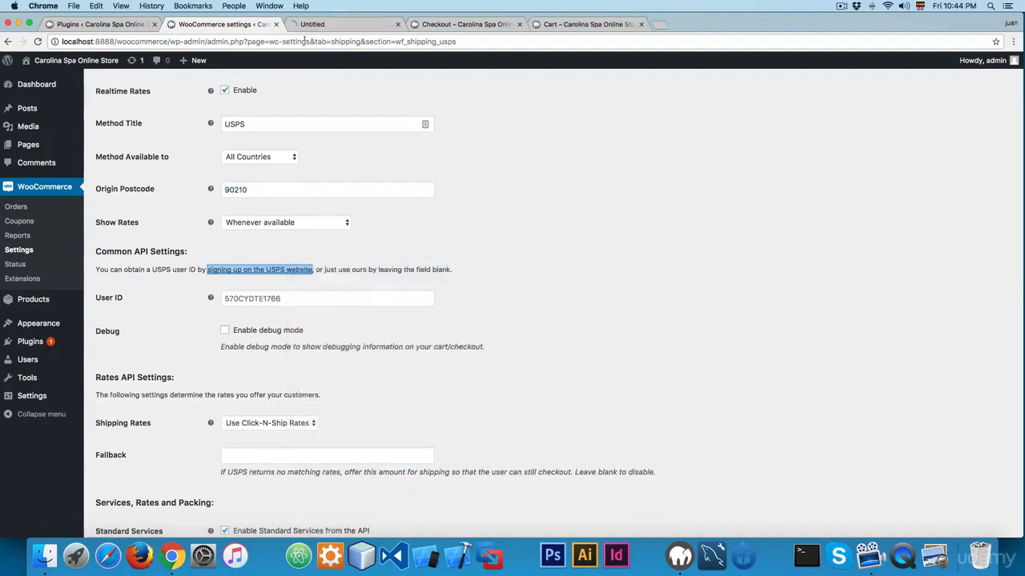
left_click(336, 24)
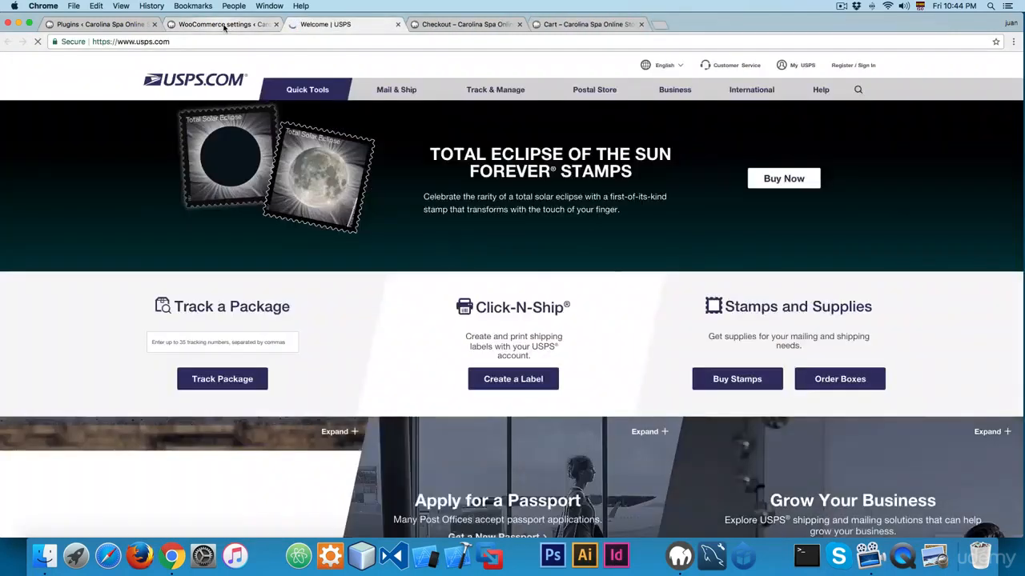
left_click(223, 25)
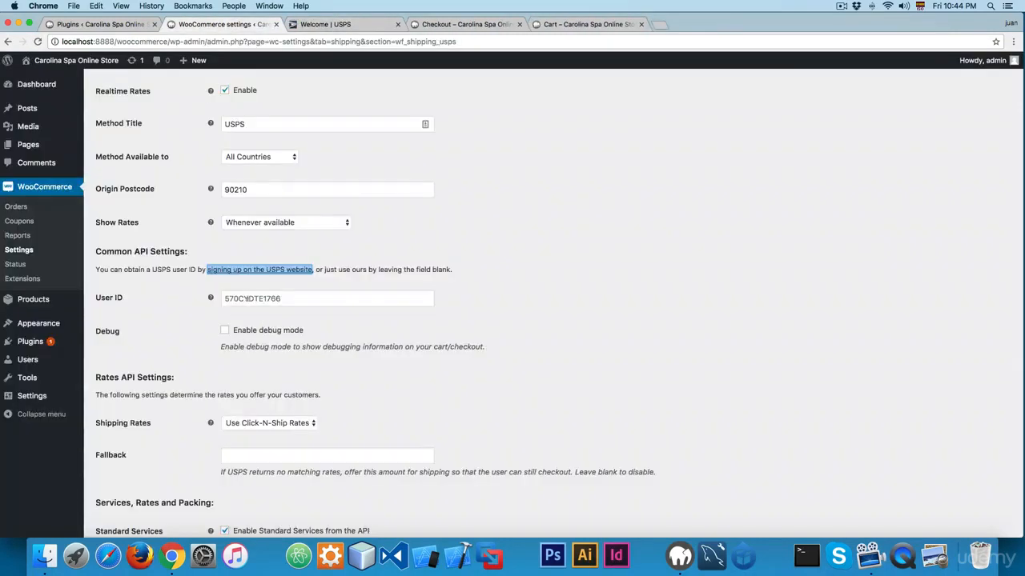
scroll(247, 299, "up", 5)
scroll(245, 305, "down", 2)
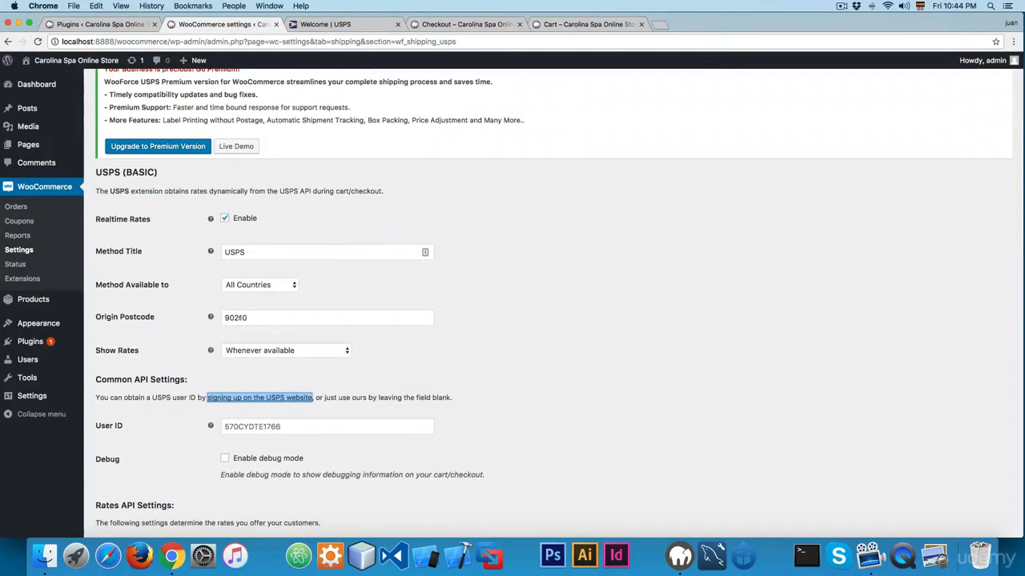
scroll(329, 94, "down", 2)
left_click(325, 24)
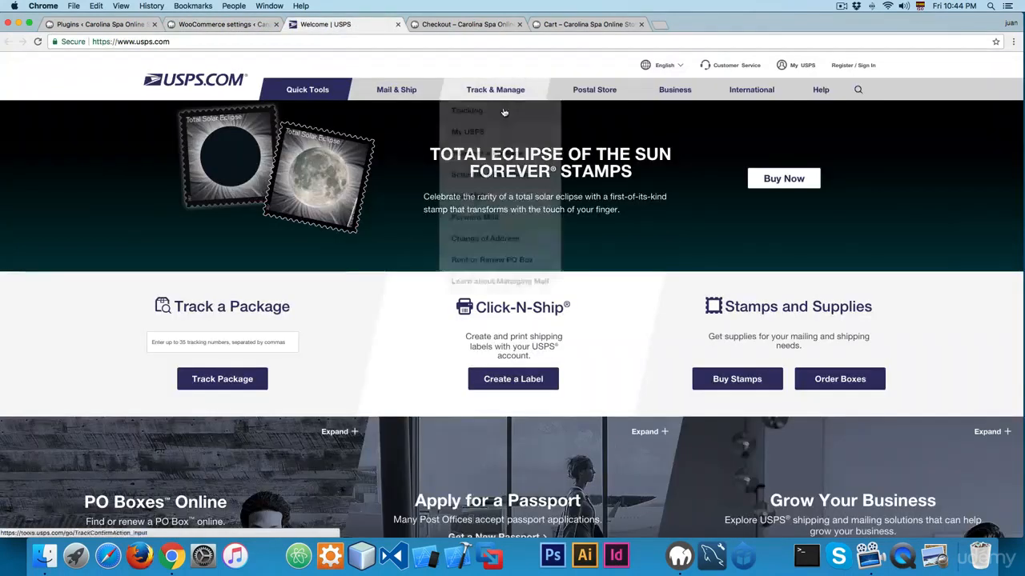
left_click(220, 24)
Step: Review the USPS user ID, rates API and services settings, and save the USPS shipping method's changes
scroll(160, 256, "down", 2)
left_click(226, 244)
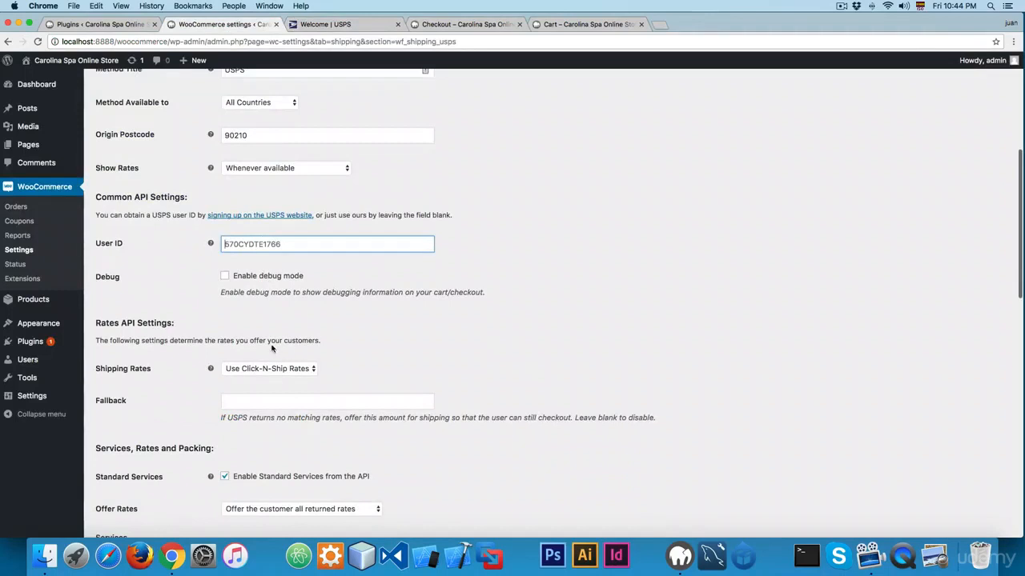
scroll(269, 347, "down", 3)
scroll(193, 297, "down", 6)
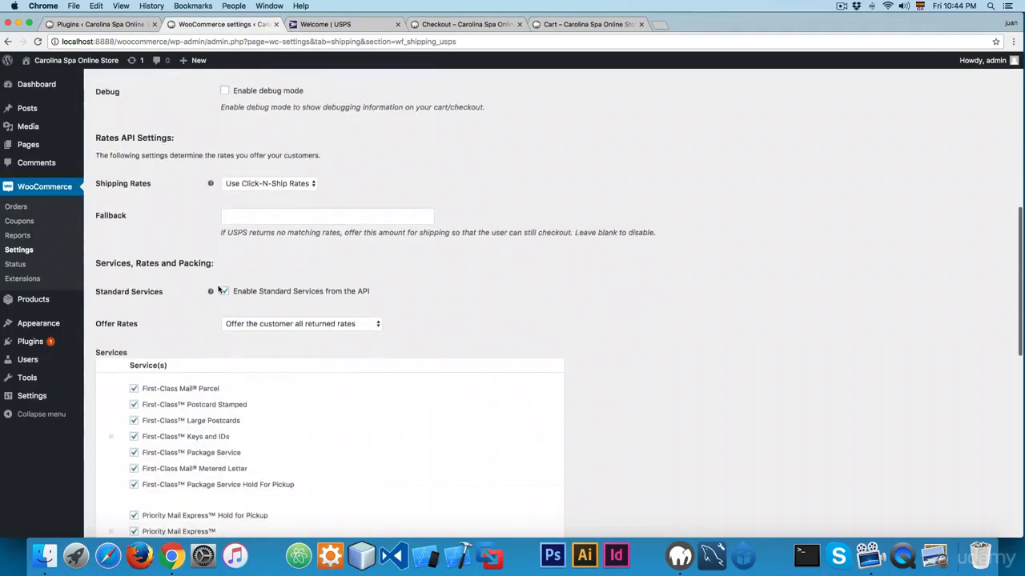
scroll(175, 298, "up", 2)
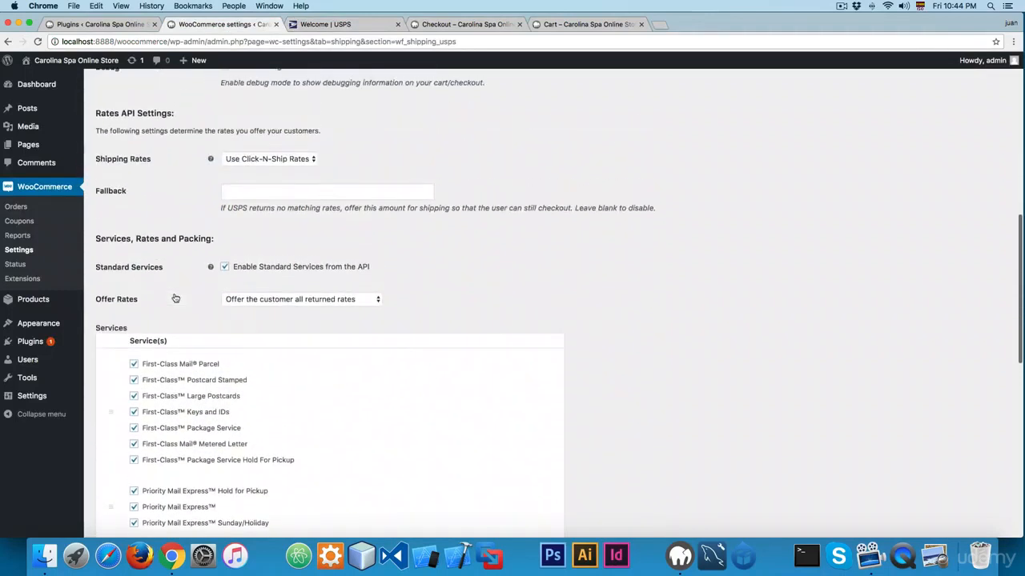
scroll(175, 298, "down", 10)
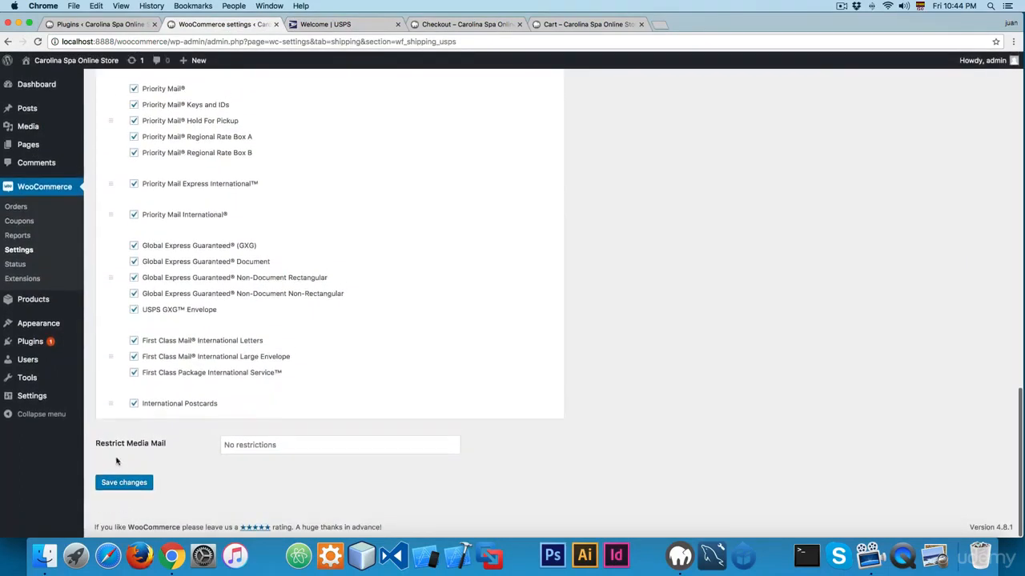
left_click(131, 485)
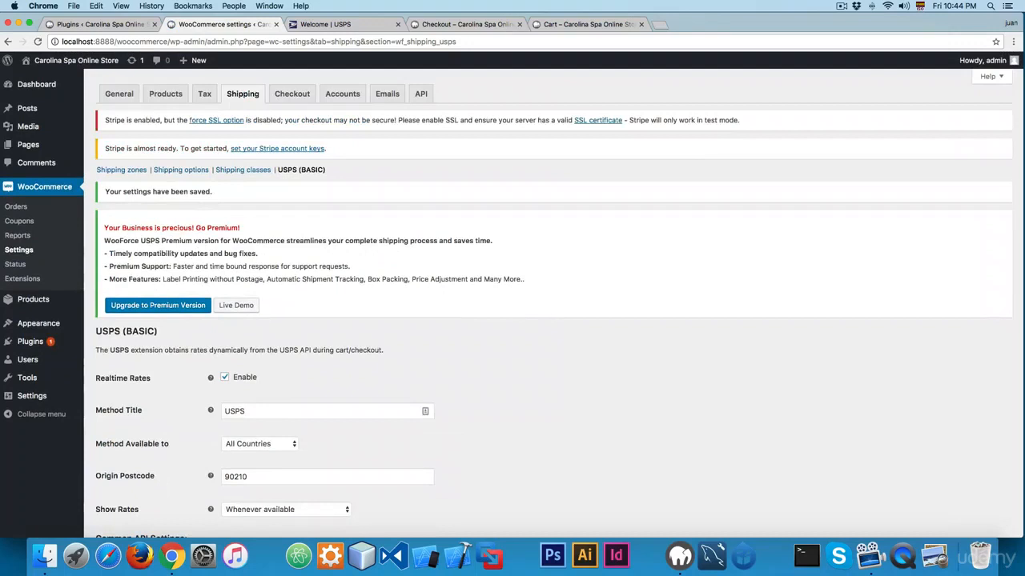
Step: Open the WooCommerce general settings and check the base location options, leaving United States (US) — California selected
left_click(126, 100)
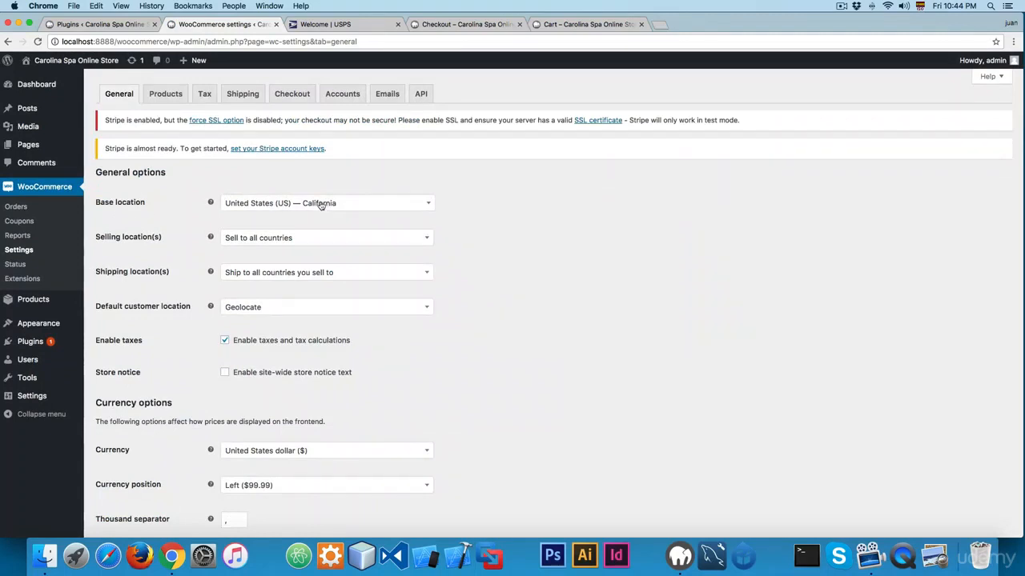
left_click(296, 211)
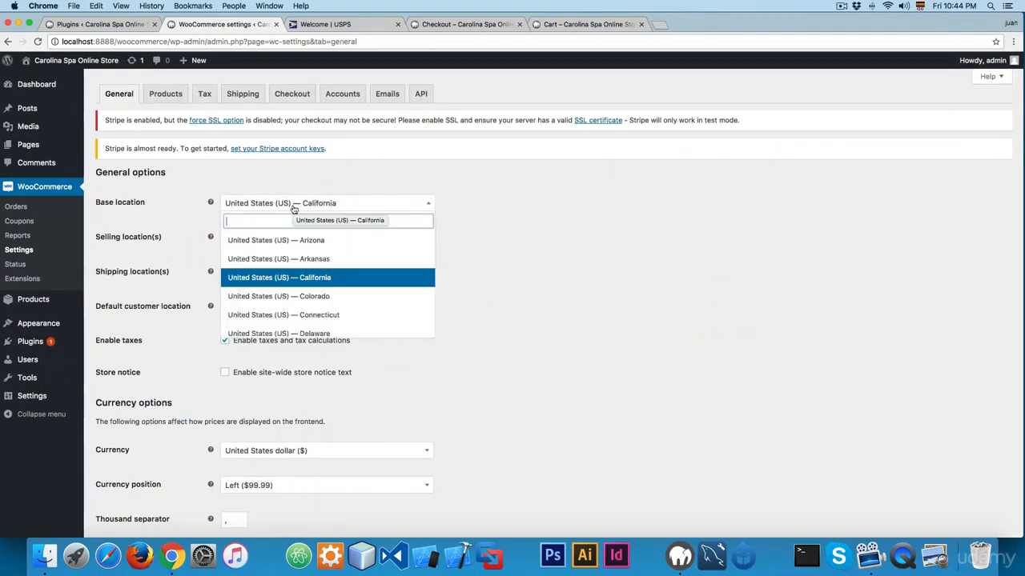
left_click(454, 196)
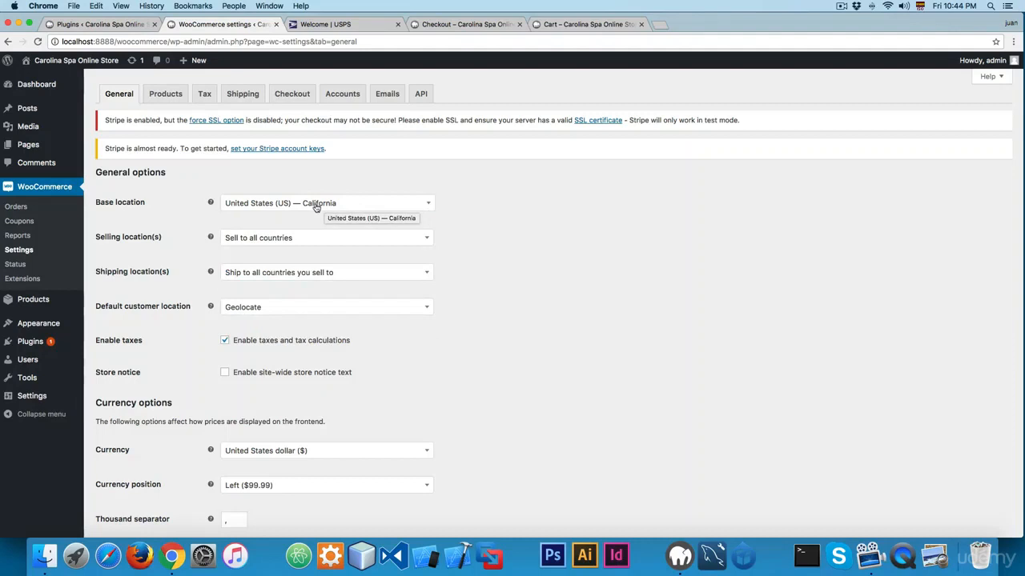
left_click(316, 206)
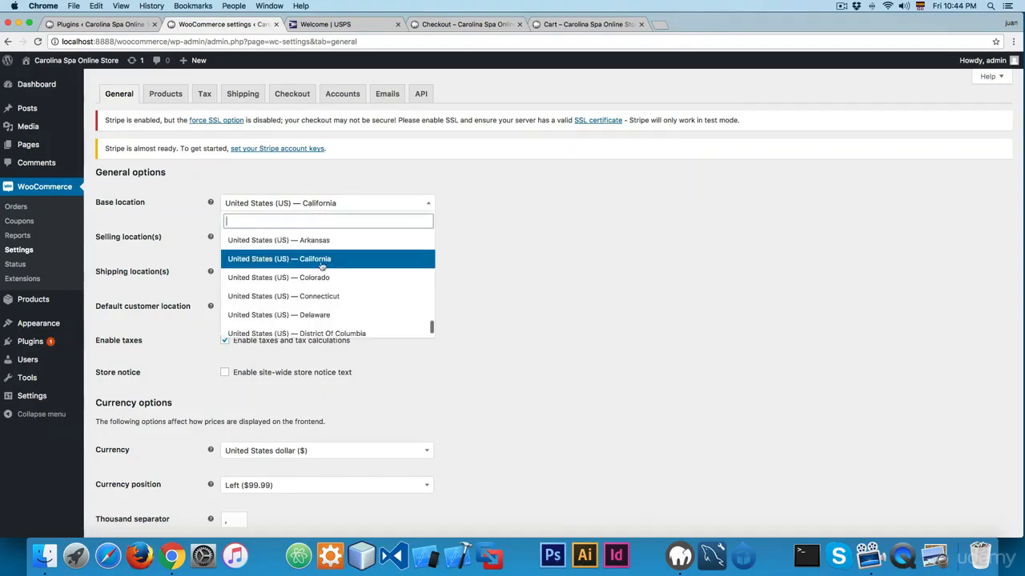
left_click(498, 202)
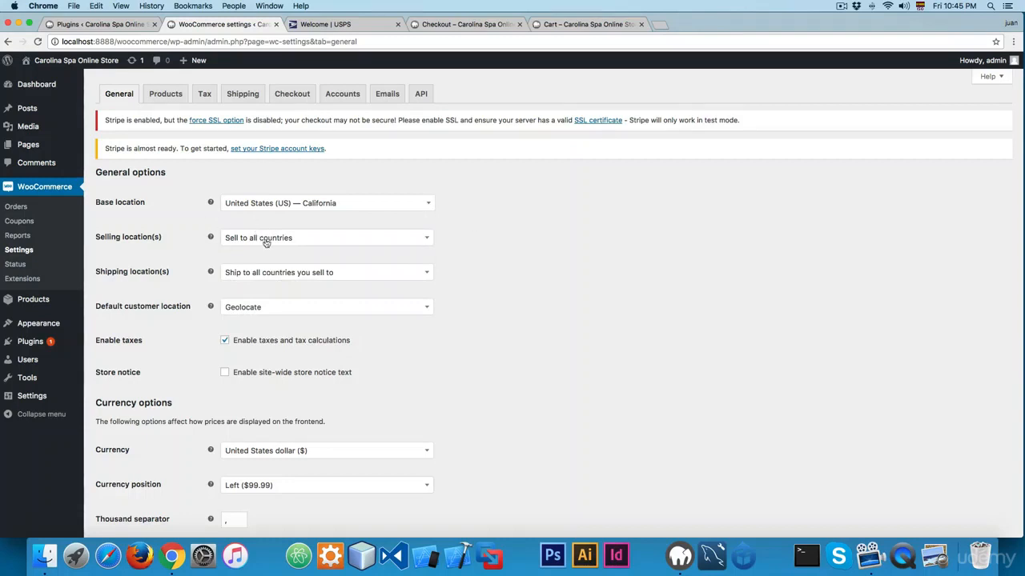
Step: Switch to the store's checkout page, close the developer tools, and examine the shipping options offered for the United States
left_click(464, 24)
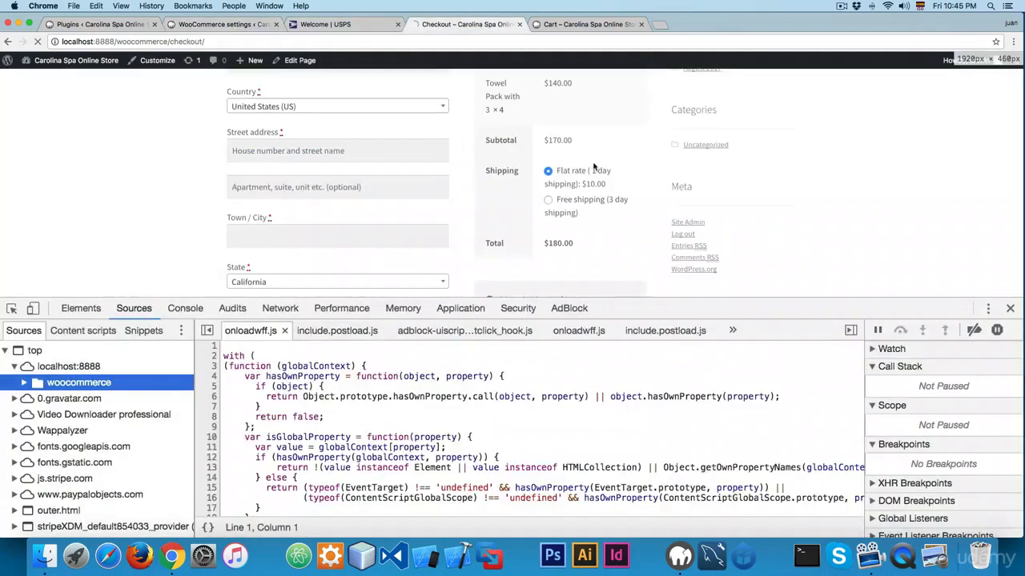
left_click(1010, 309)
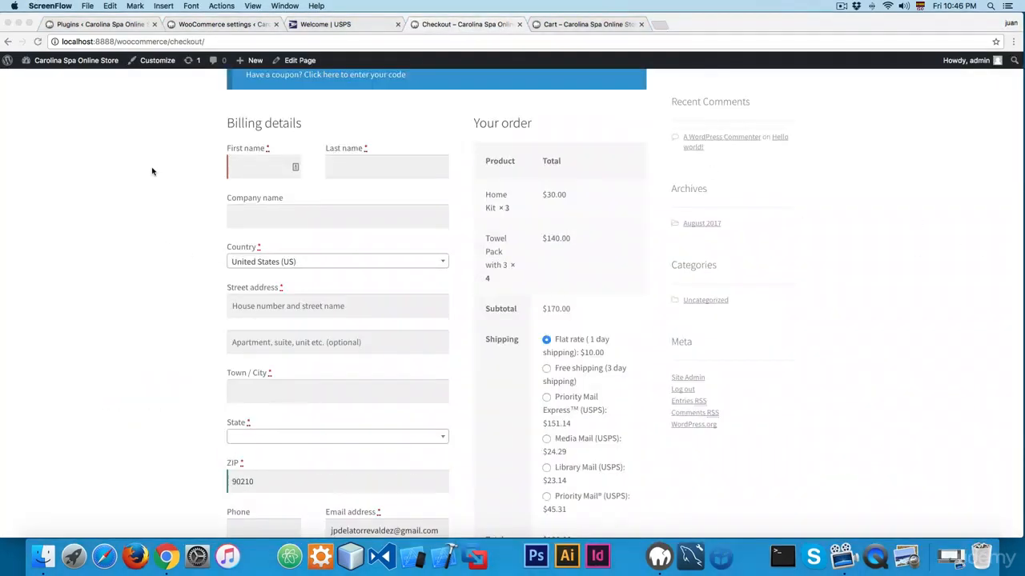
left_click(154, 170)
scroll(162, 180, "down", 2)
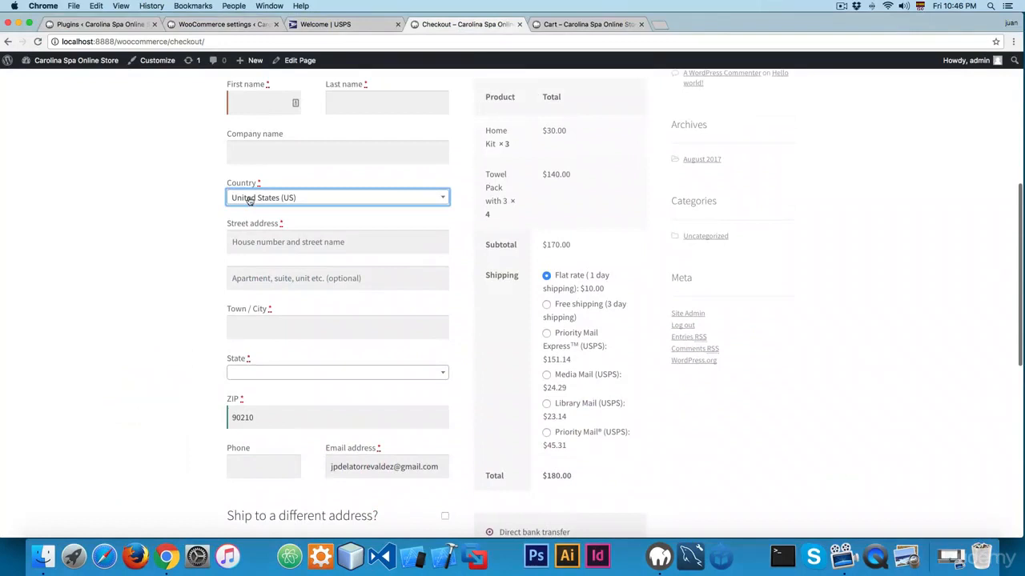
scroll(261, 352, "down", 1)
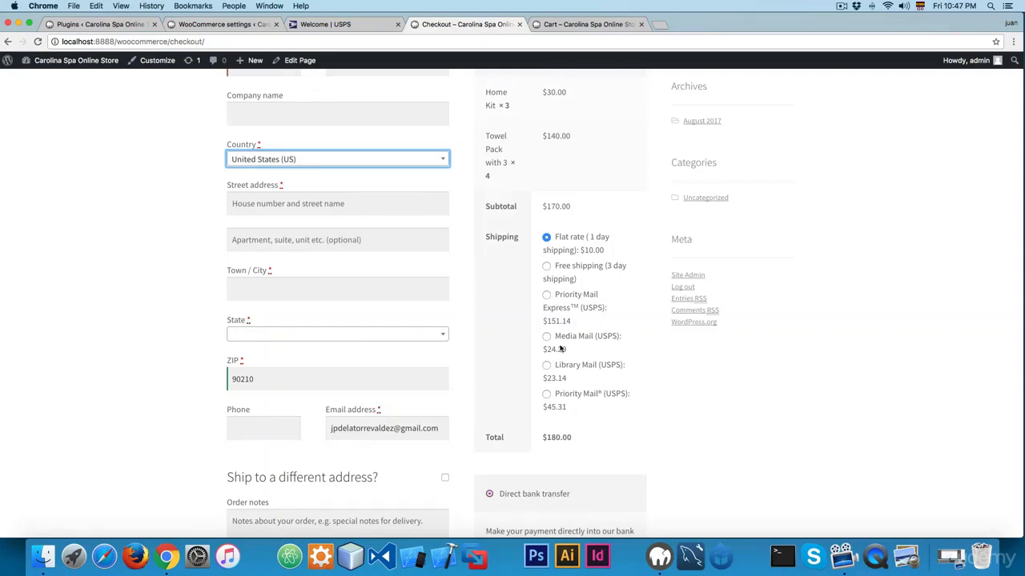
scroll(570, 244, "up", 1)
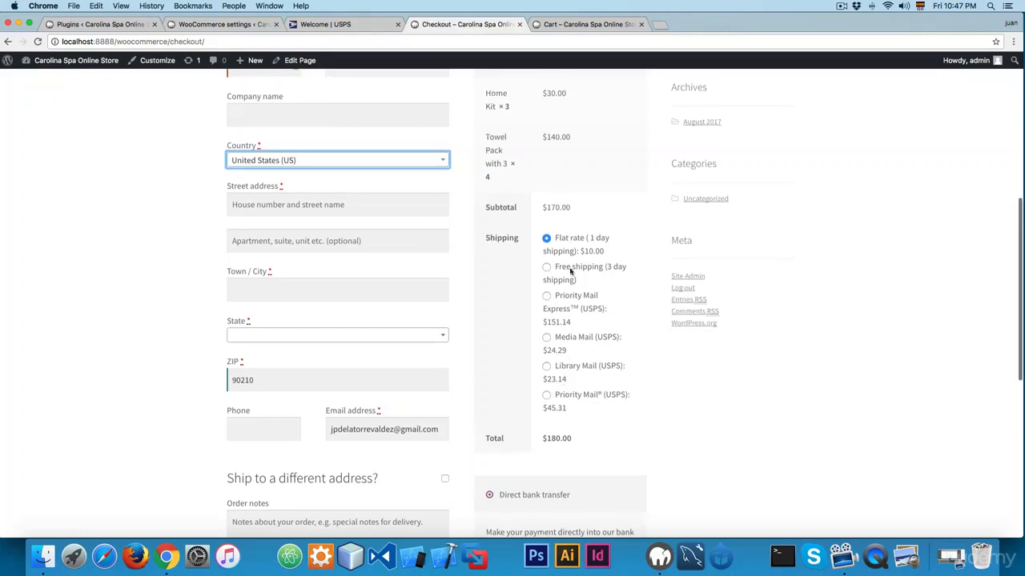
Step: Set the checkout billing country to Switzerland to test its shipping rates
left_click(285, 164)
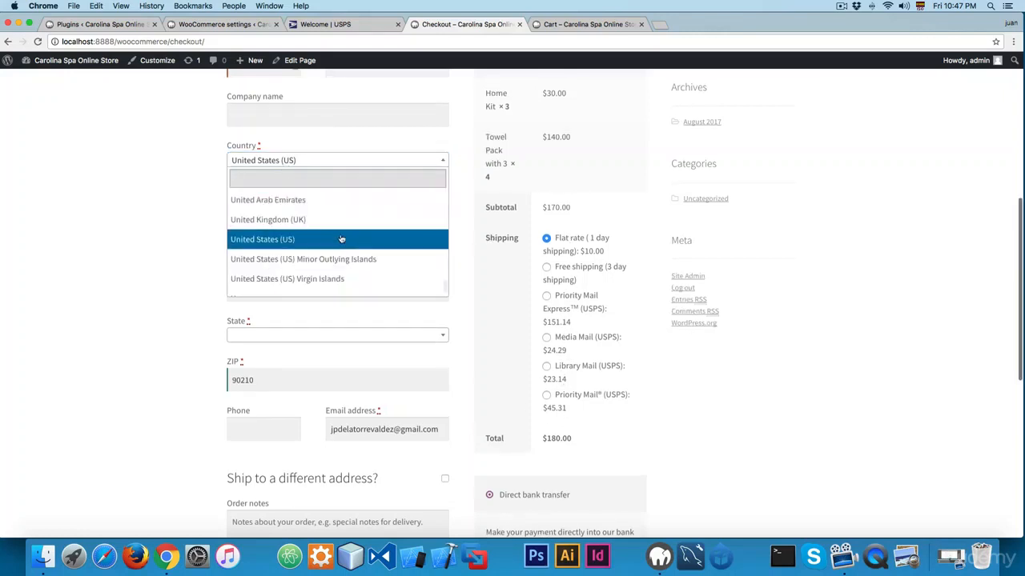
scroll(339, 238, "up", 4)
scroll(337, 239, "up", 4)
scroll(340, 239, "down", 2)
scroll(346, 239, "up", 1)
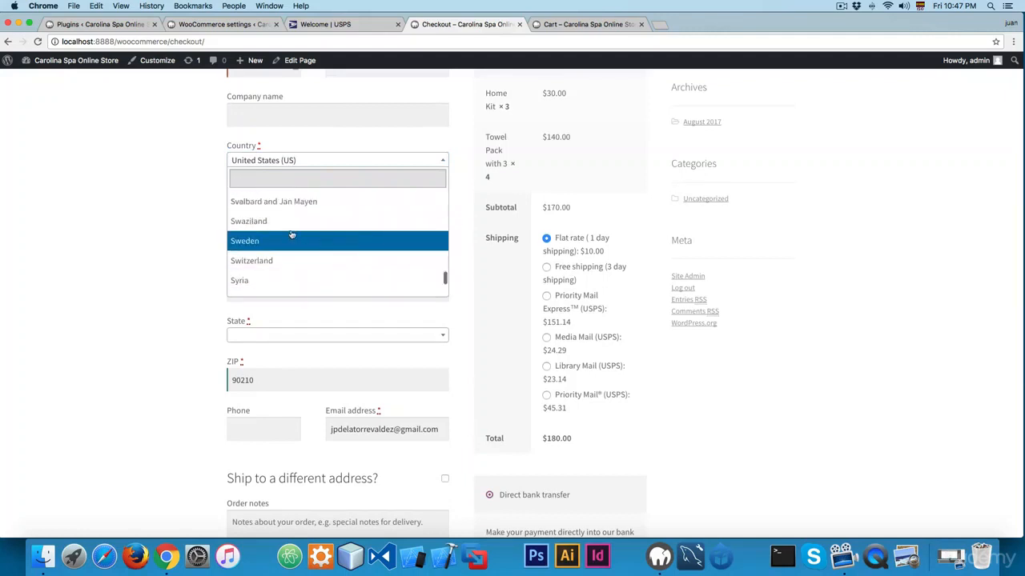
left_click(282, 261)
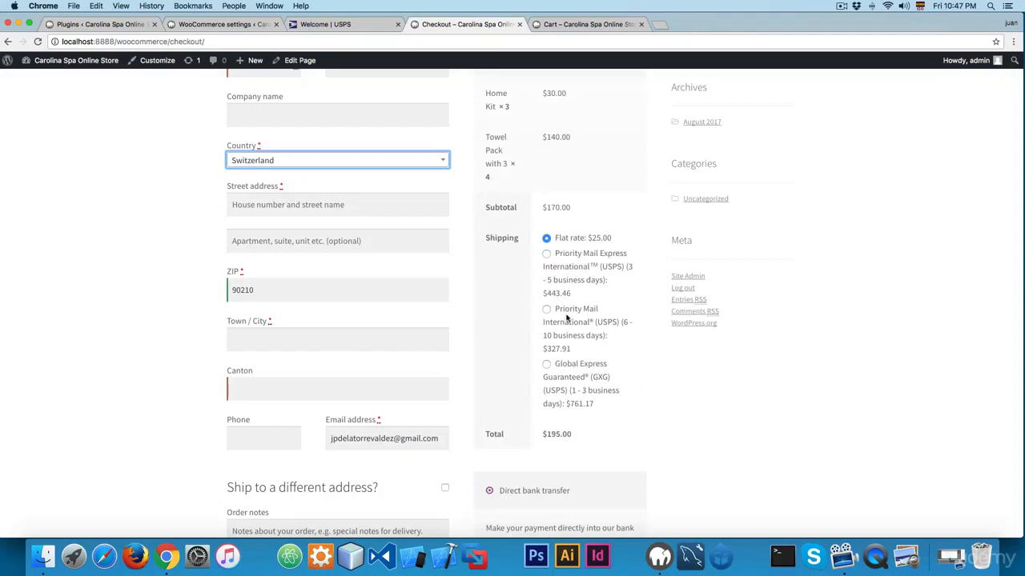
Step: Change the checkout billing country to Romania to compare its shipping rates
left_click(311, 165)
scroll(313, 229, "up", 10)
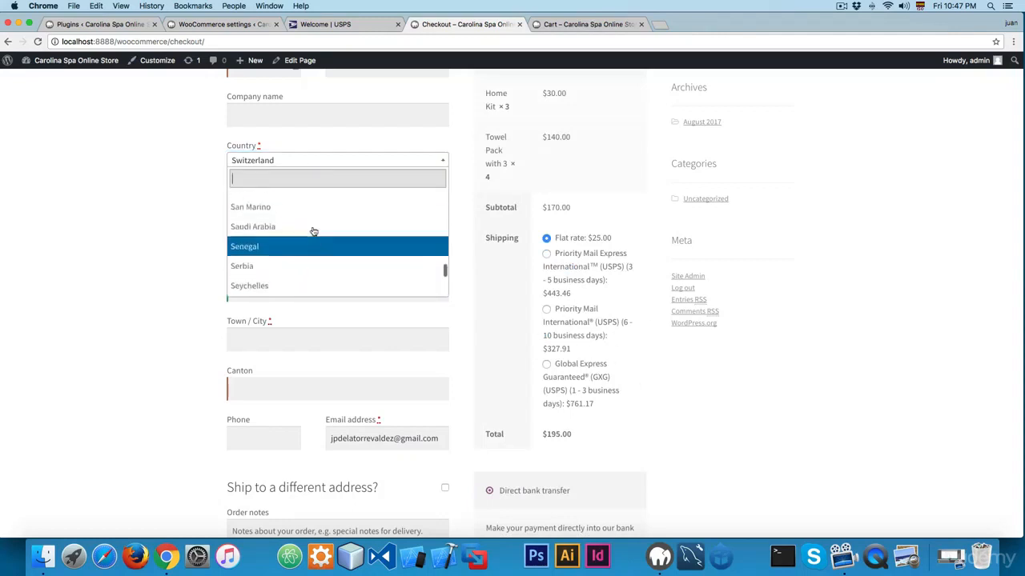
scroll(313, 231, "up", 5)
left_click(313, 228)
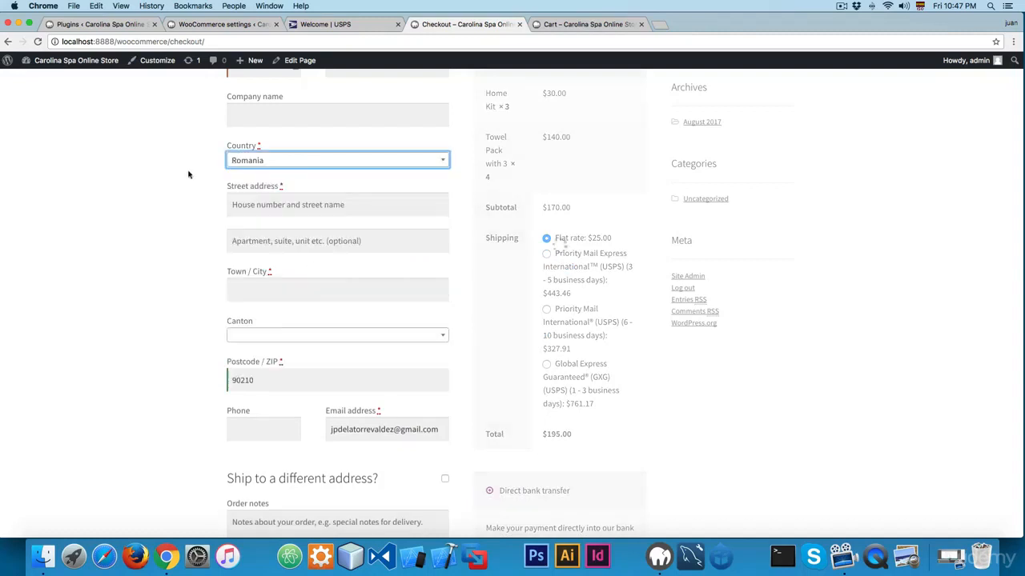
Step: Set the checkout billing country to Mexico and examine the shipping rates offered for it
left_click(320, 163)
scroll(323, 218, "up", 5)
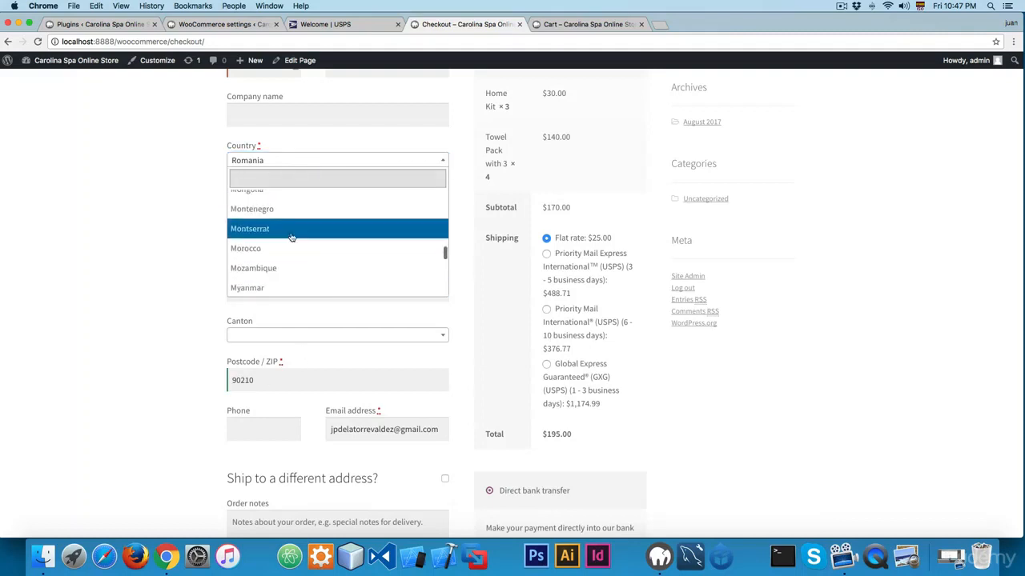
scroll(274, 267, "down", 3)
scroll(276, 264, "down", 8)
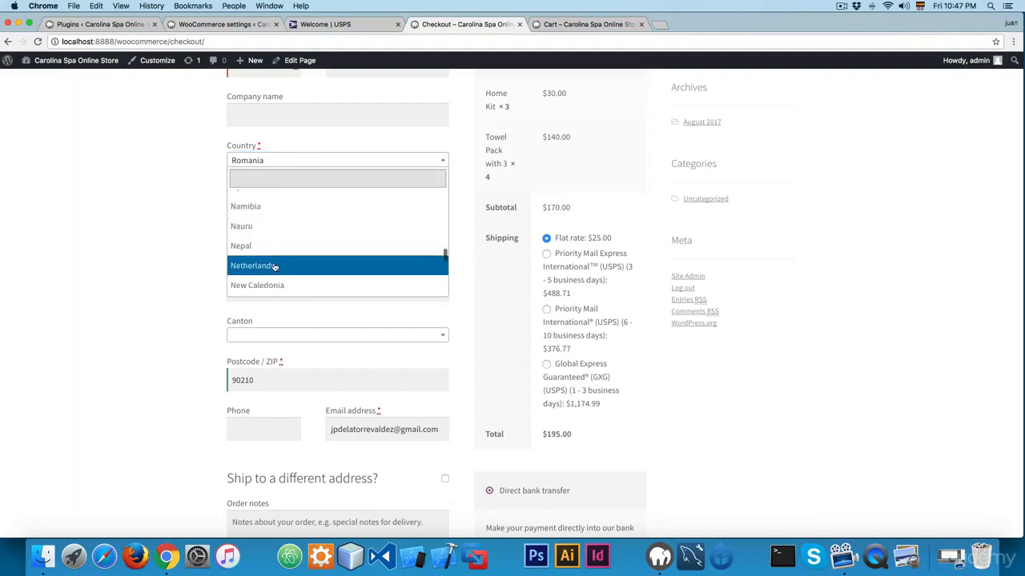
scroll(272, 261, "up", 10)
scroll(268, 248, "up", 5)
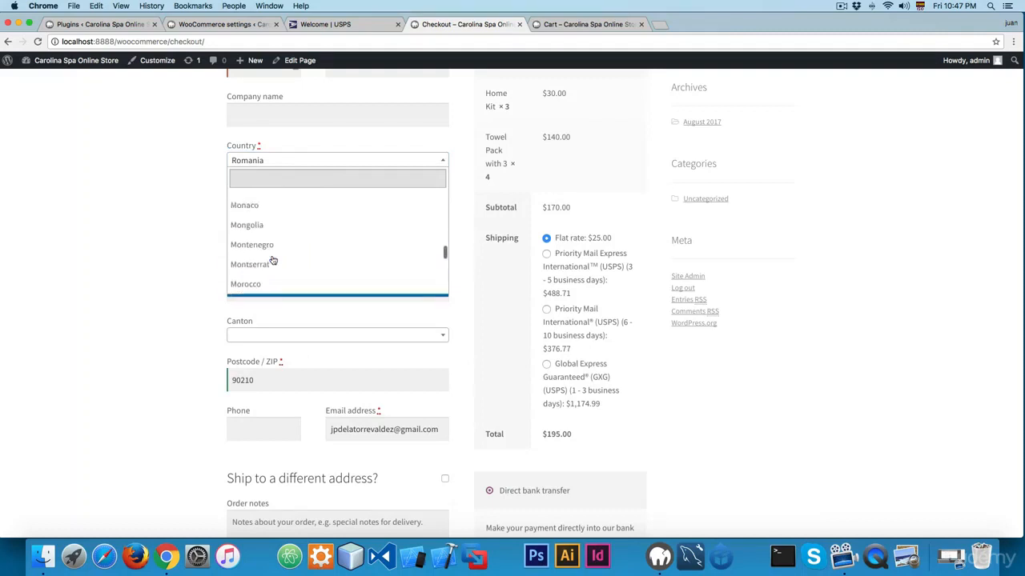
left_click(264, 232)
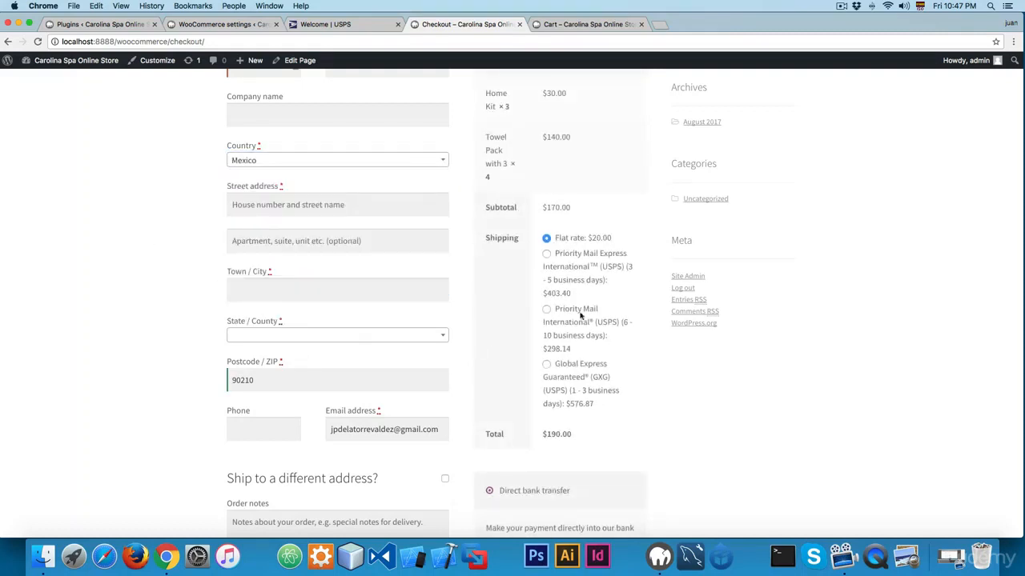
left_click(307, 164)
scroll(309, 207, "up", 12)
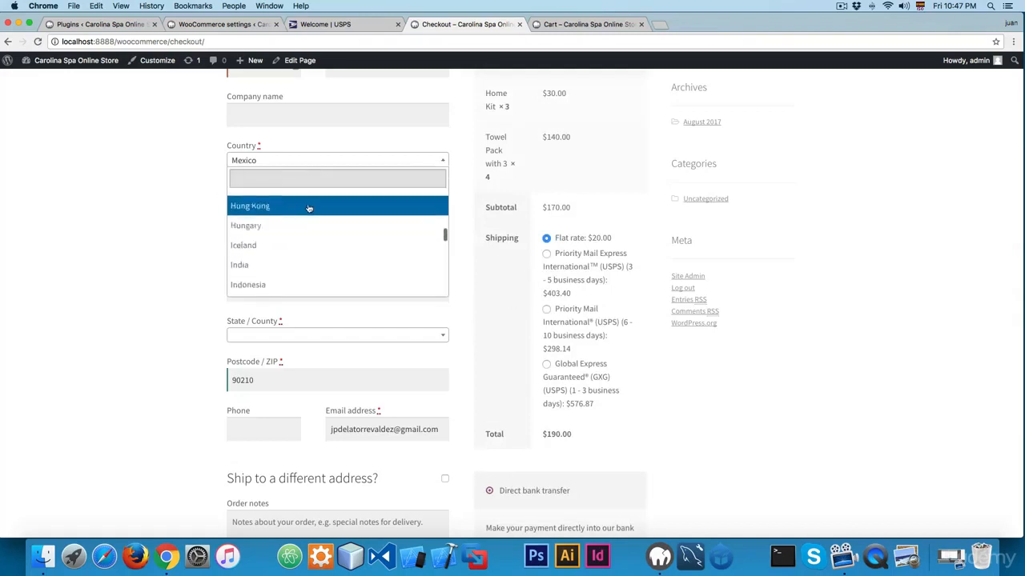
left_click(135, 216)
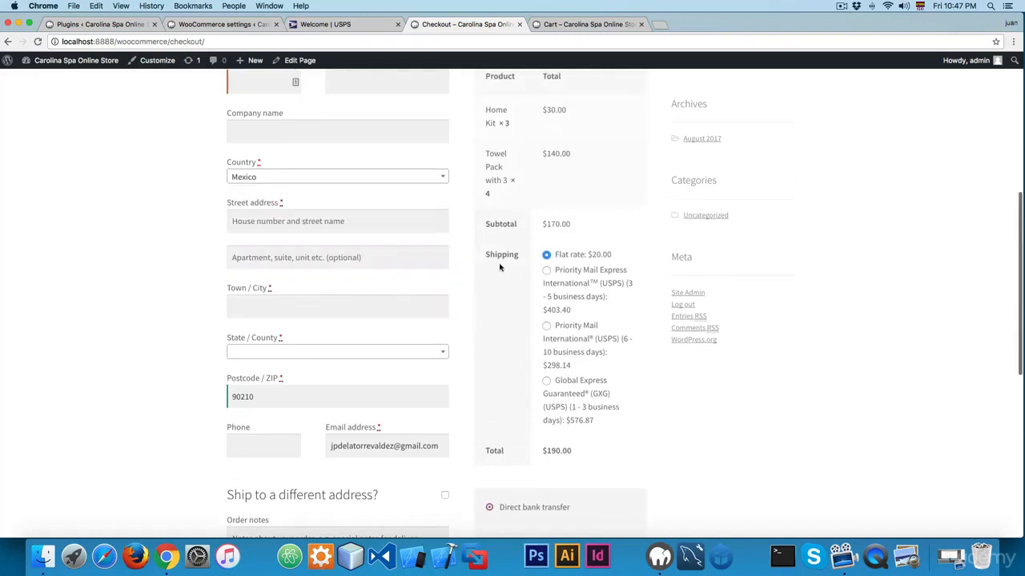
Step: Return to the WooCommerce shipping settings and open the Shipping classes section
key("super+1")
key("super+2")
scroll(282, 204, "up", 6)
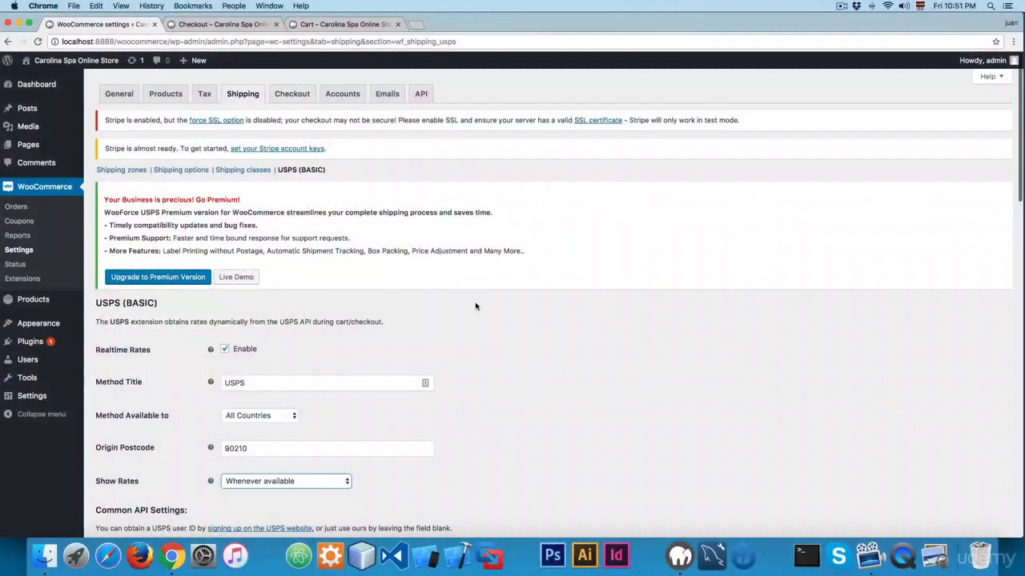
left_click(359, 281)
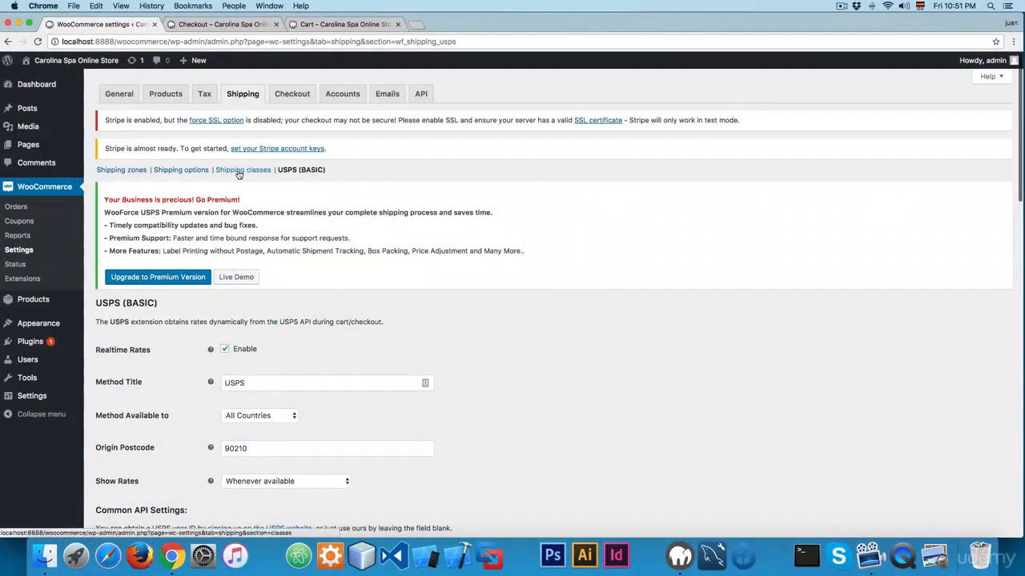
left_click(247, 172)
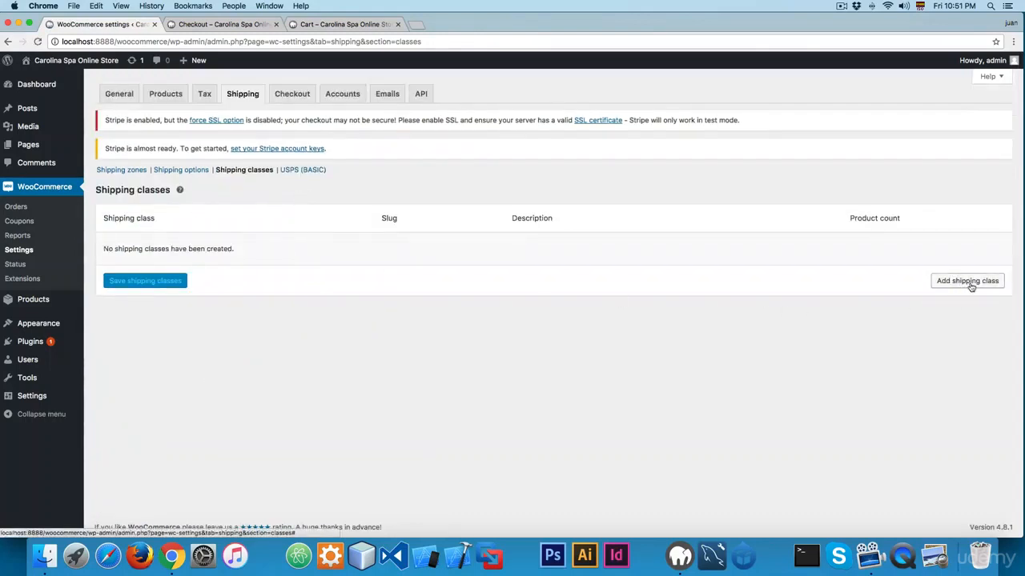
Step: Add a shipping class named "Insurance" with the description "Insurance for your product" and save the shipping classes
left_click(966, 281)
left_click(157, 251)
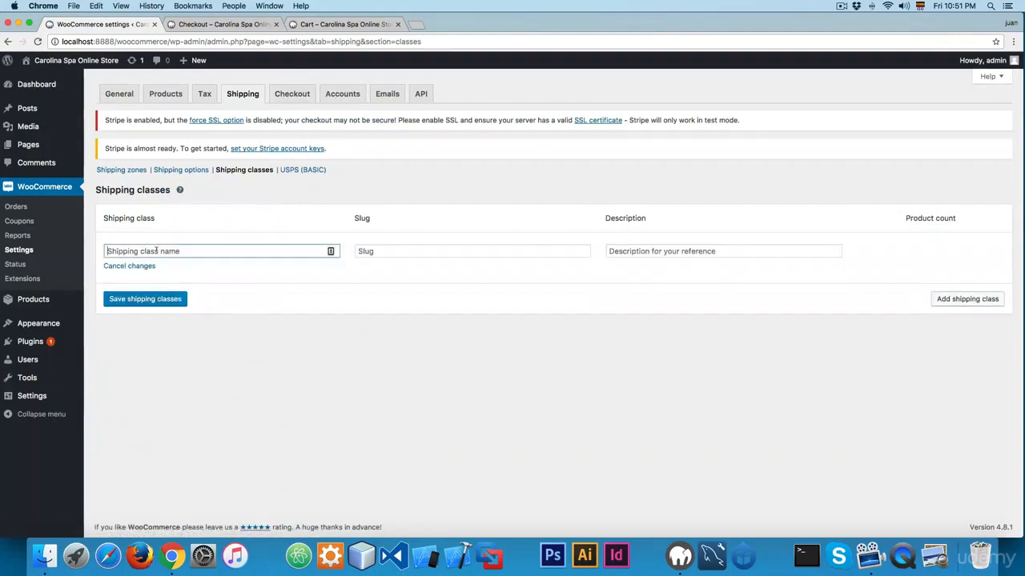
type("Insurance")
key("Tab")
key("Tab")
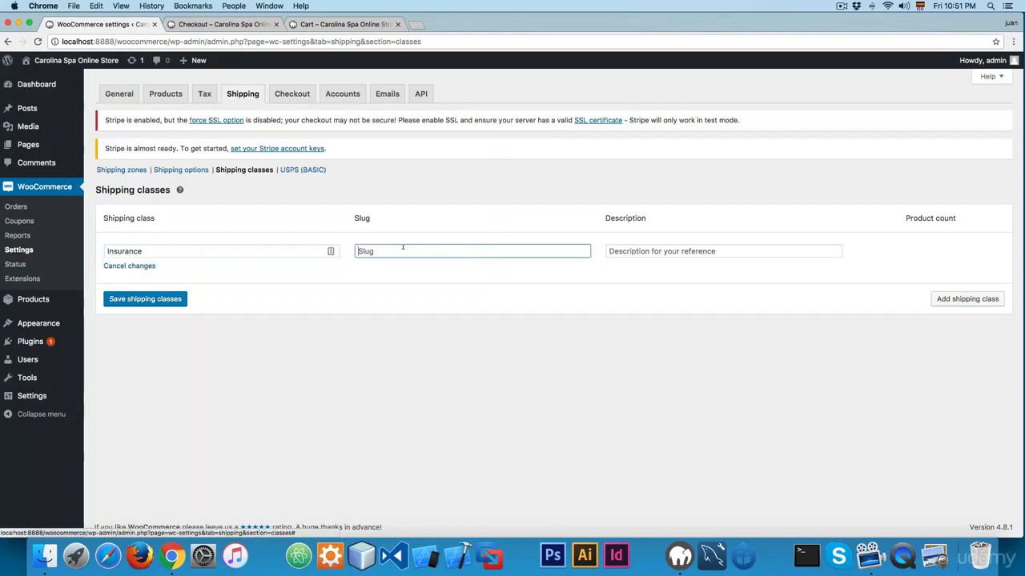
key("Tab")
type("I")
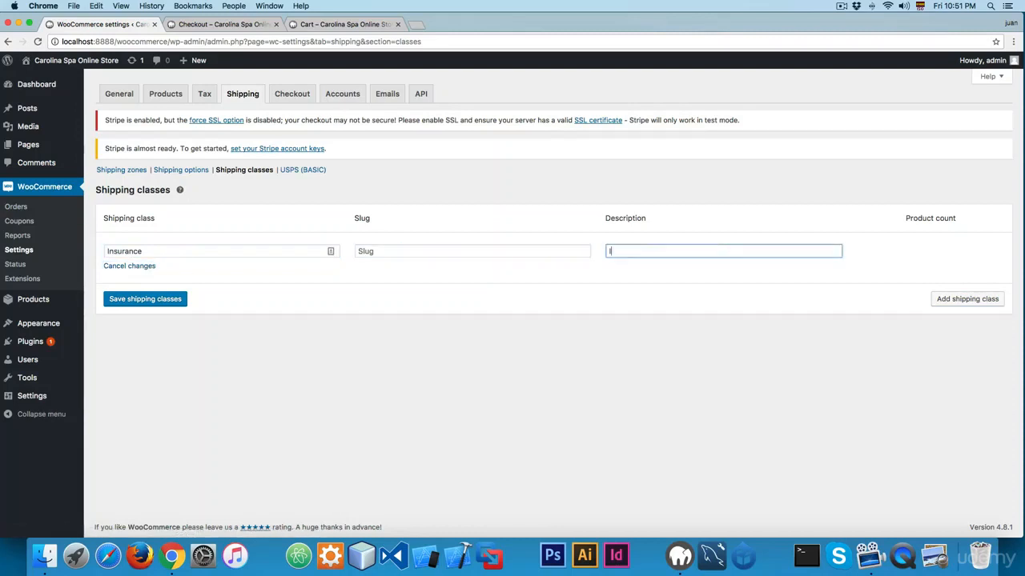
type("nsurance for your product")
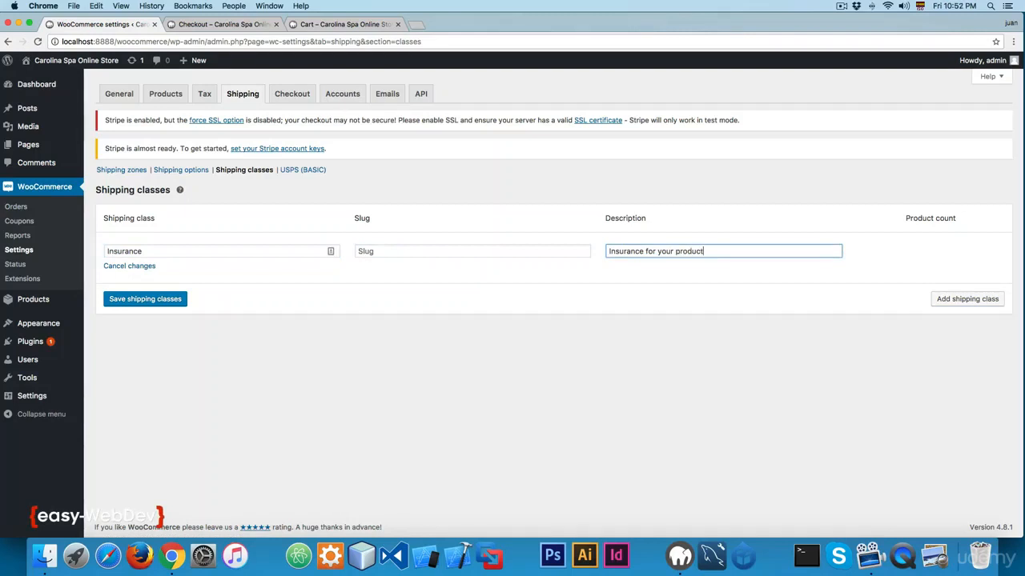
left_click(133, 302)
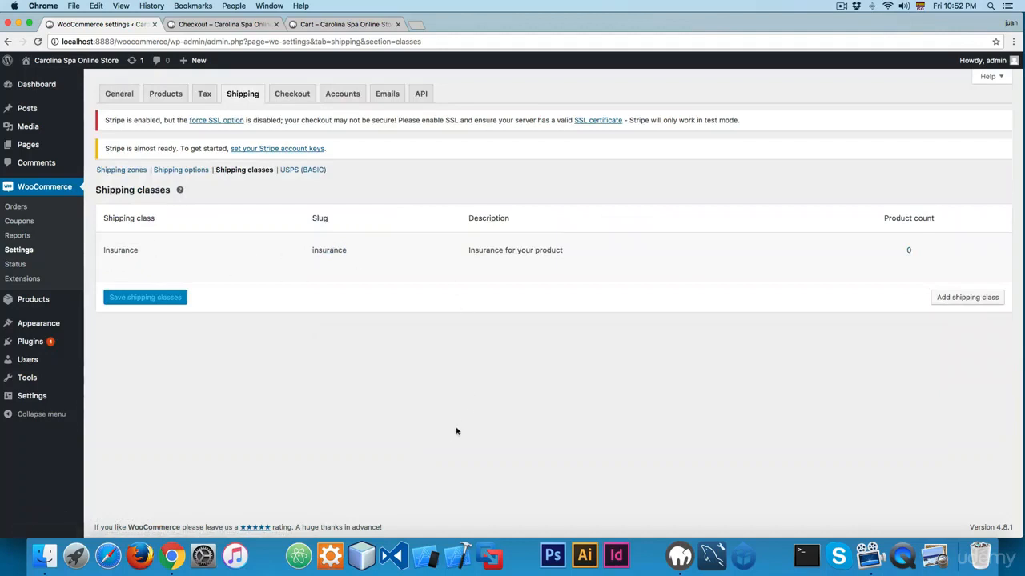
Step: In the United States shipping zone's 1 day flat rate method, set the "Insurance" shipping class cost to 10
left_click(133, 170)
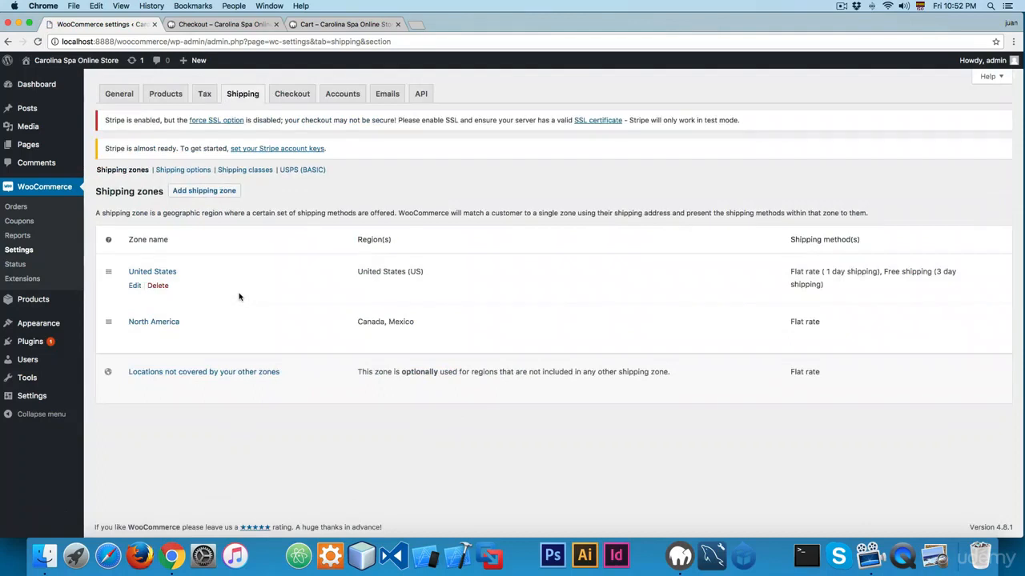
left_click(134, 288)
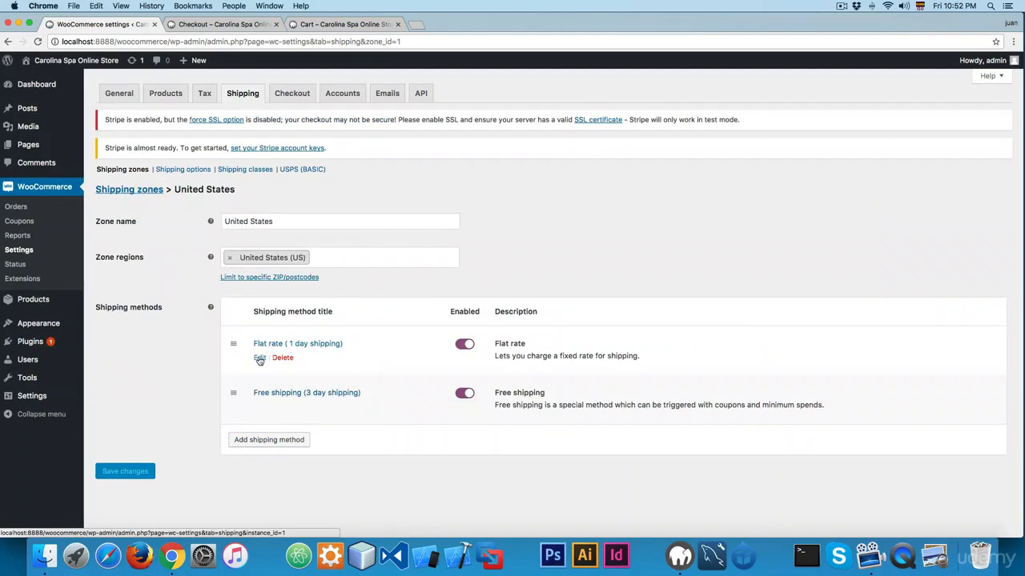
left_click(259, 358)
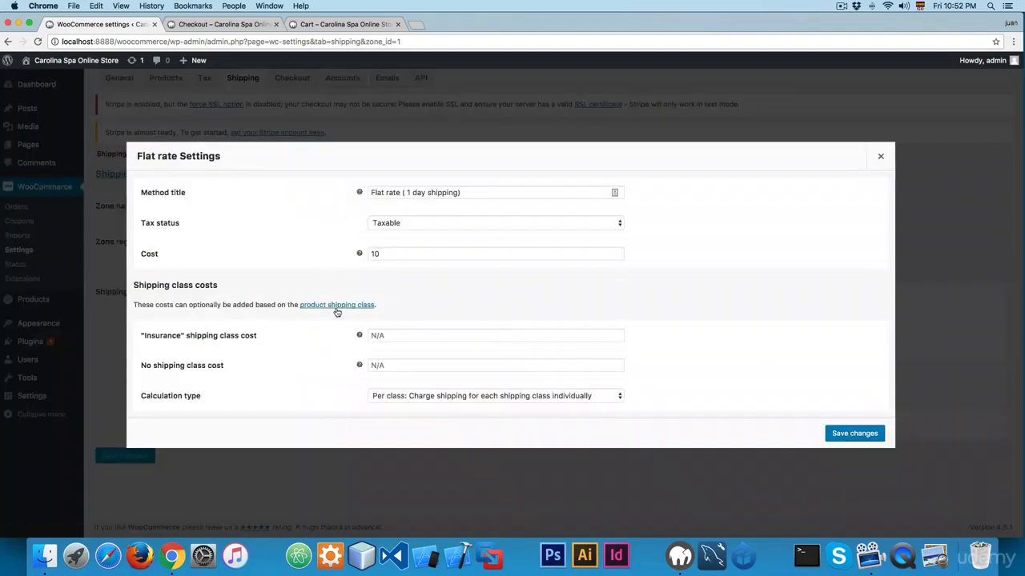
left_click_drag(151, 285, 222, 289)
left_click(175, 279)
left_click(164, 342)
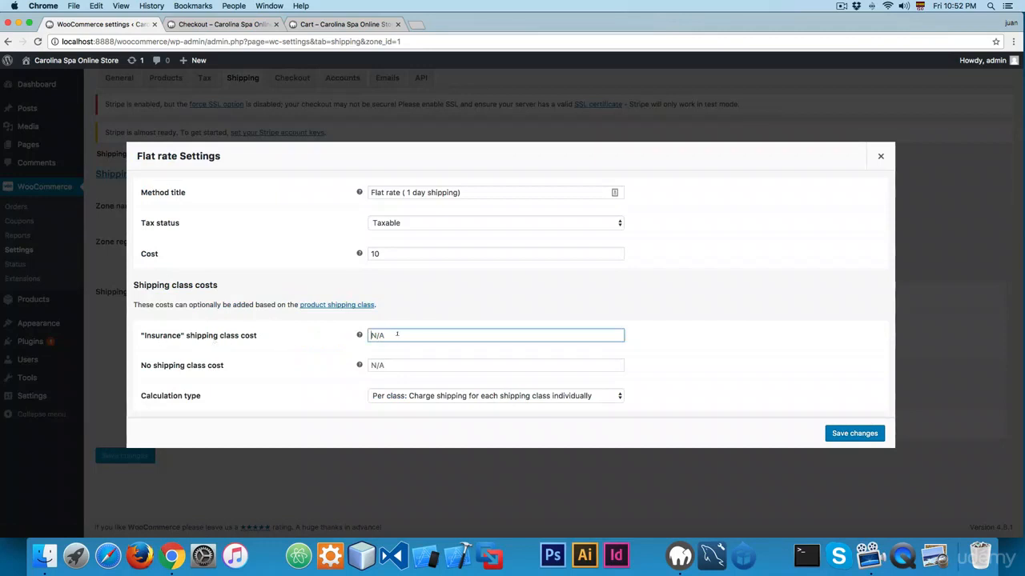
key("Tab")
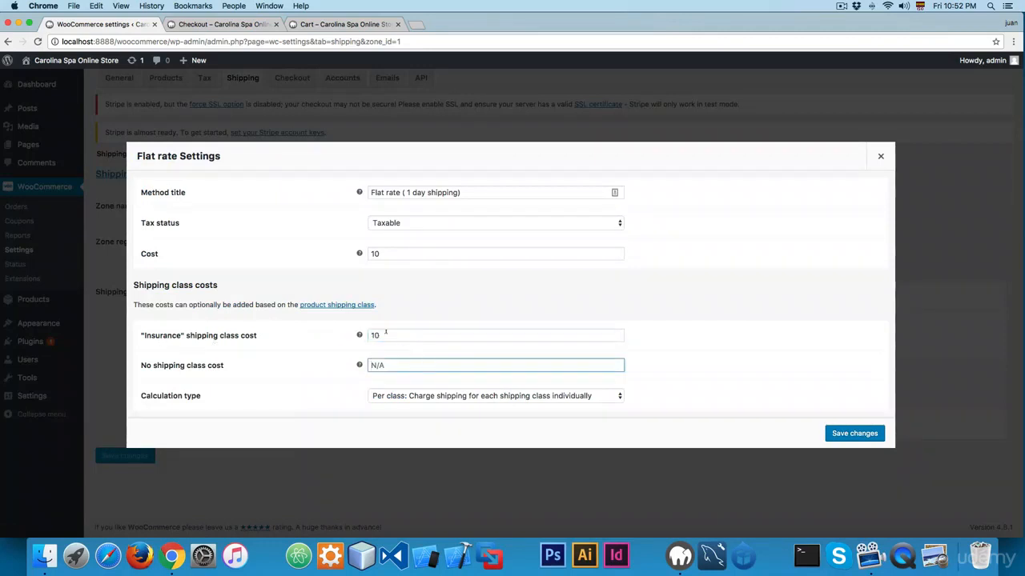
key("shift+Tab")
left_click(451, 323)
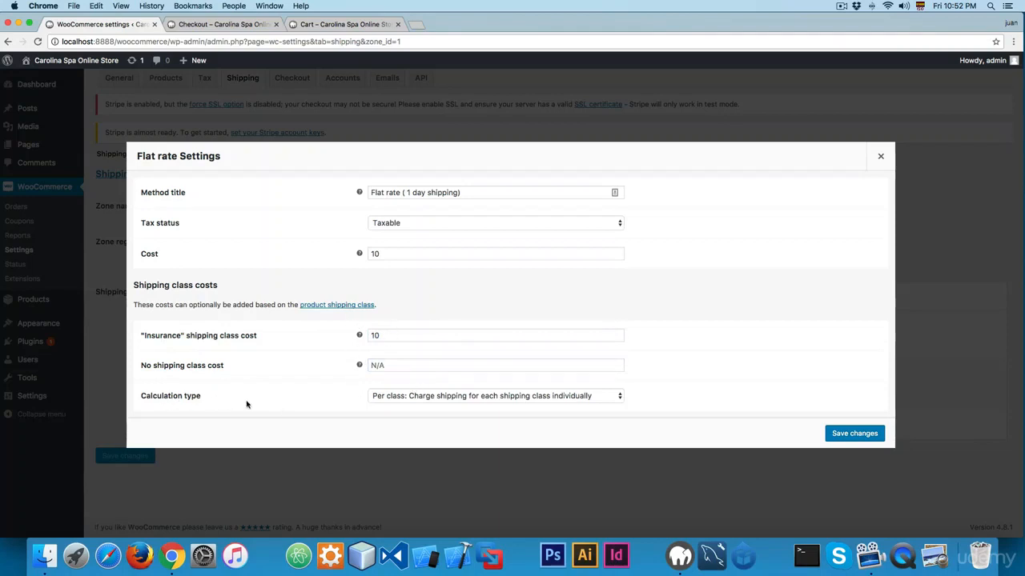
Step: Choose the per-class calculation type, charging each shipping class individually, and save the flat rate settings
left_click(457, 397)
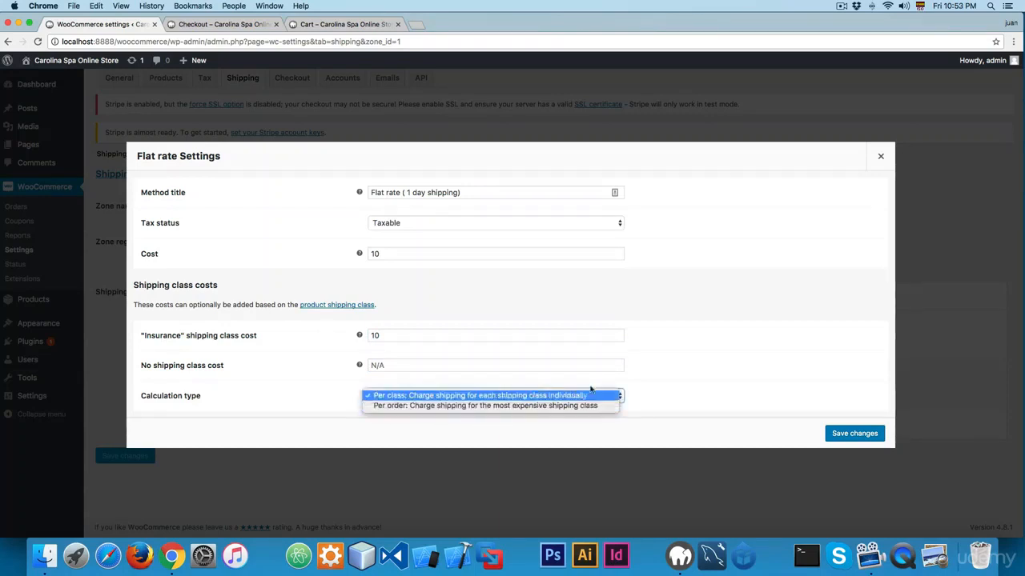
left_click(396, 398)
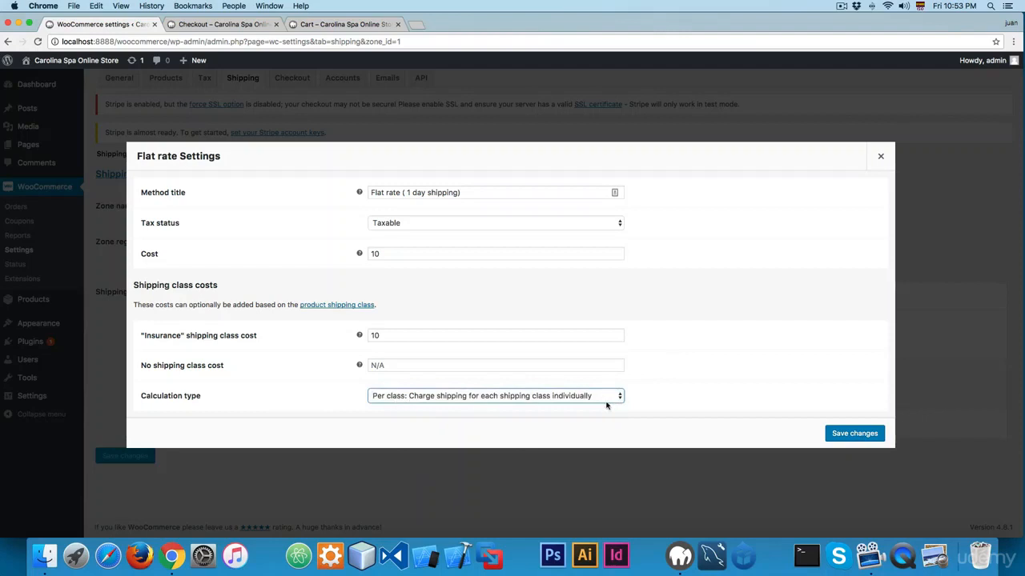
left_click(852, 434)
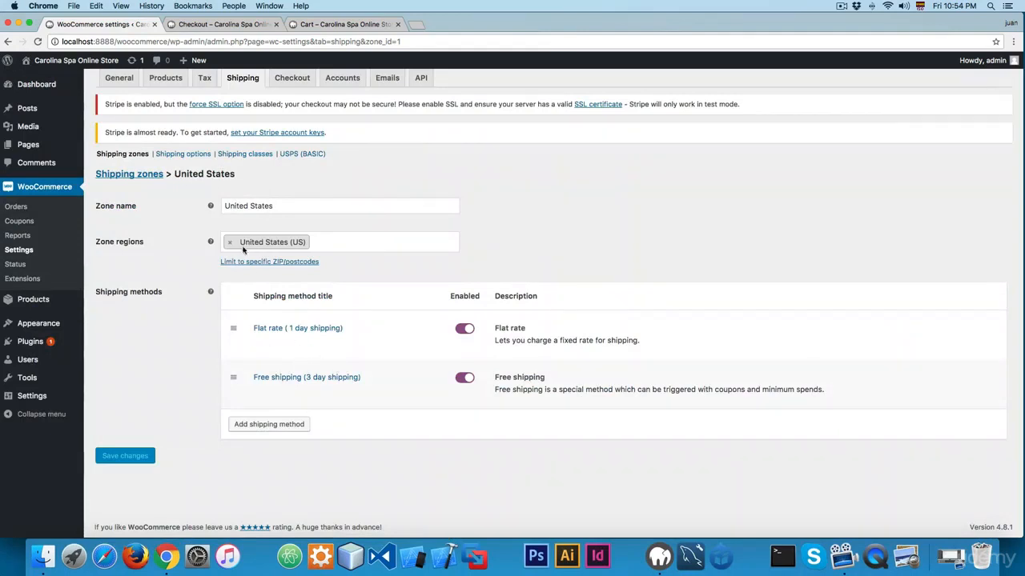
Step: Assign the Insurance shipping class to the Home Kit product and update the product
left_click(49, 303)
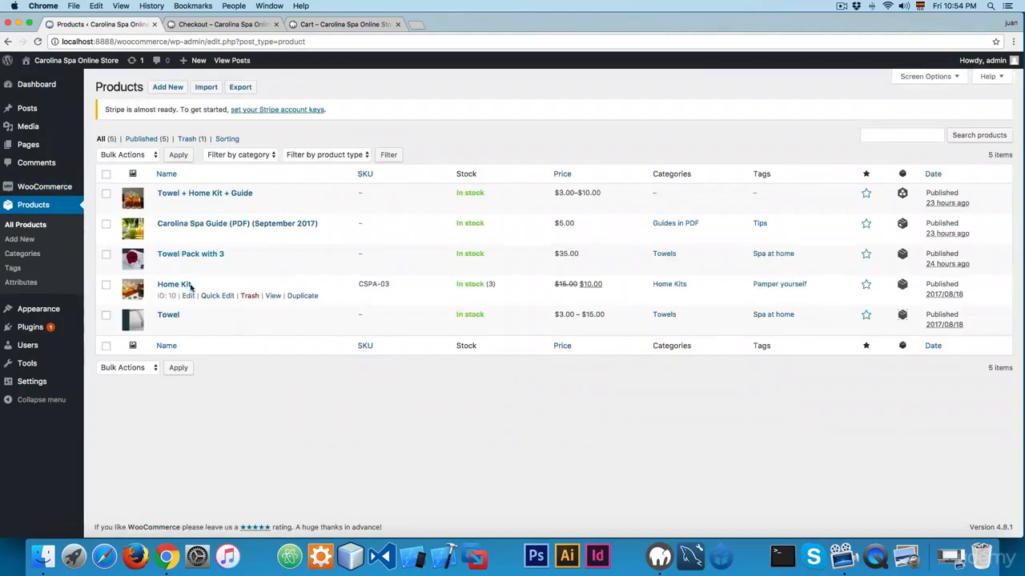
left_click(169, 285)
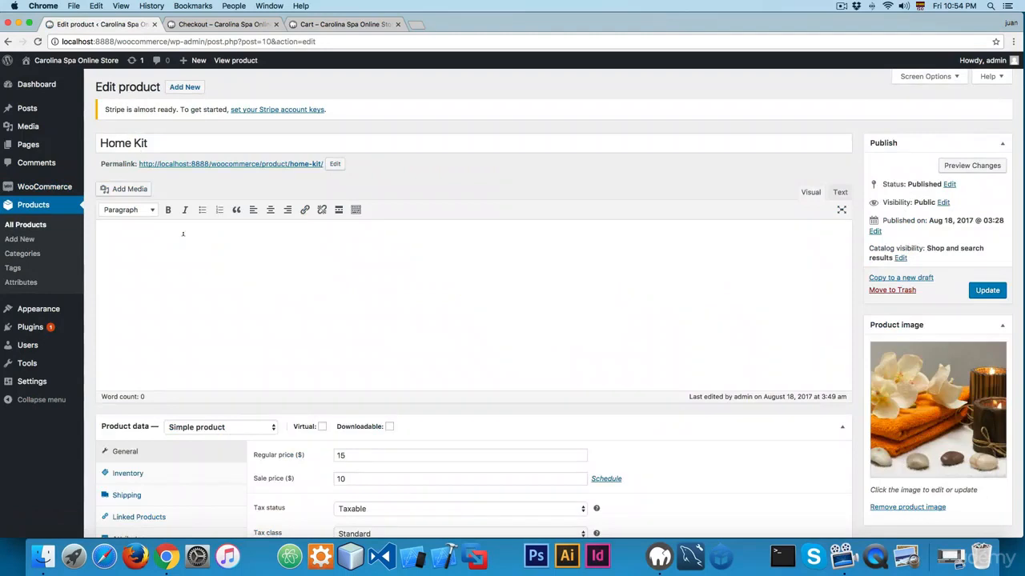
scroll(240, 216, "down", 5)
scroll(251, 237, "down", 3)
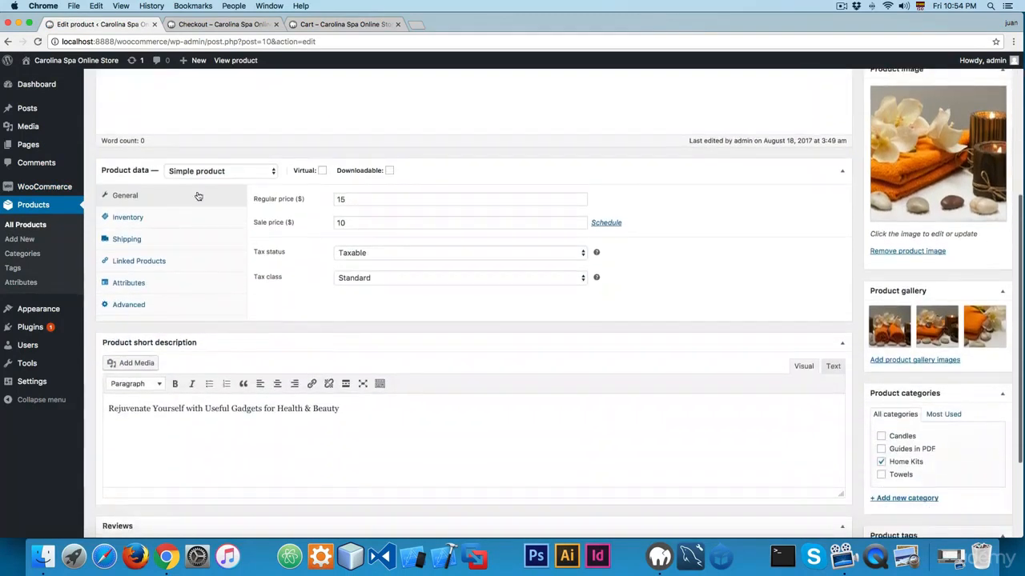
left_click(125, 242)
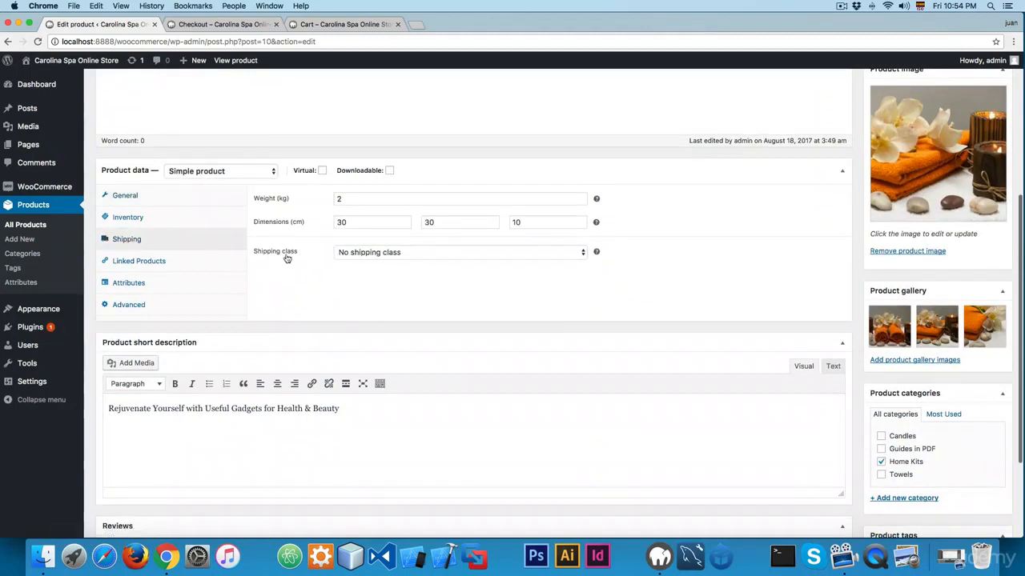
left_click(352, 255)
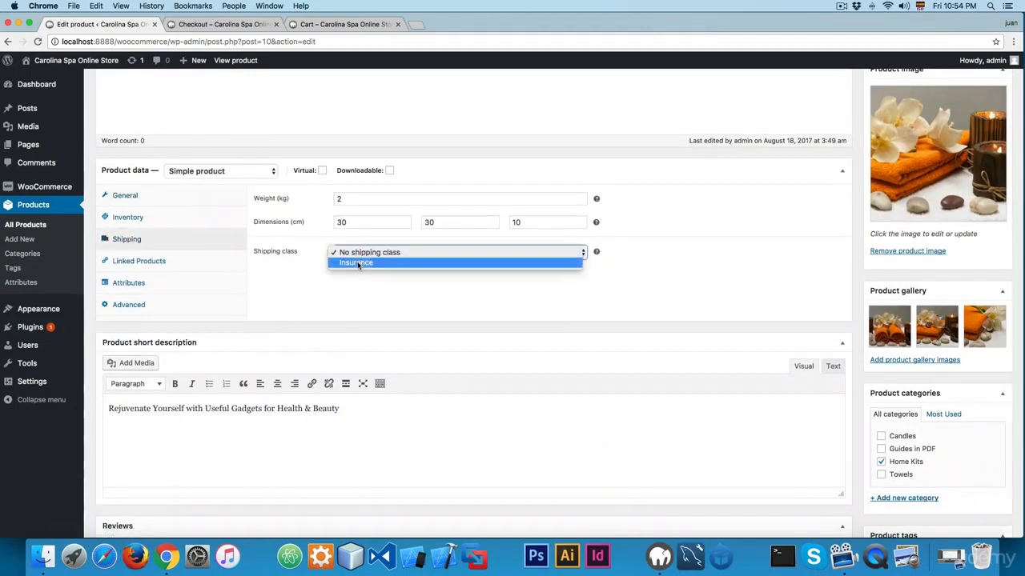
left_click(358, 263)
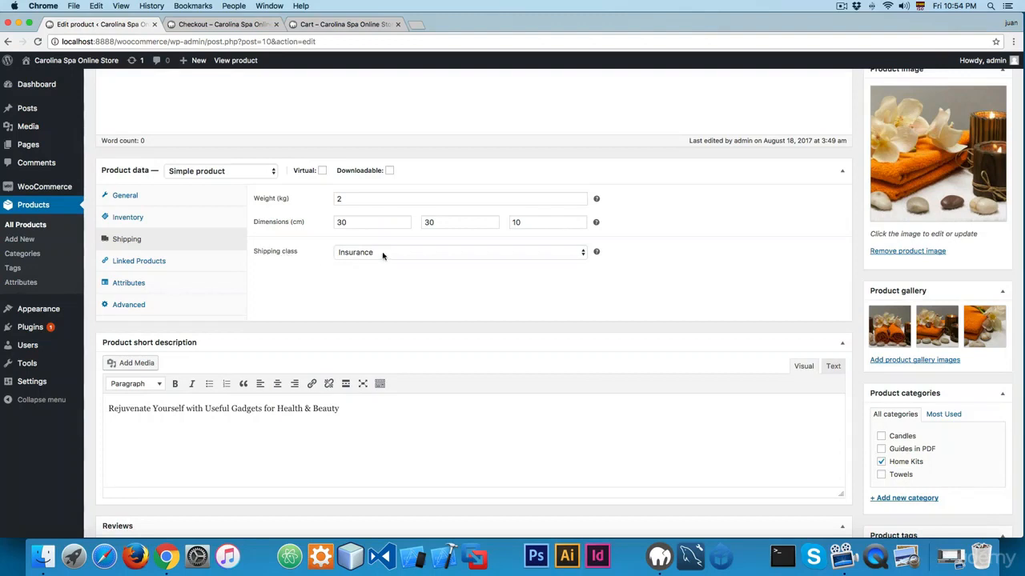
scroll(558, 266, "up", 5)
left_click(987, 291)
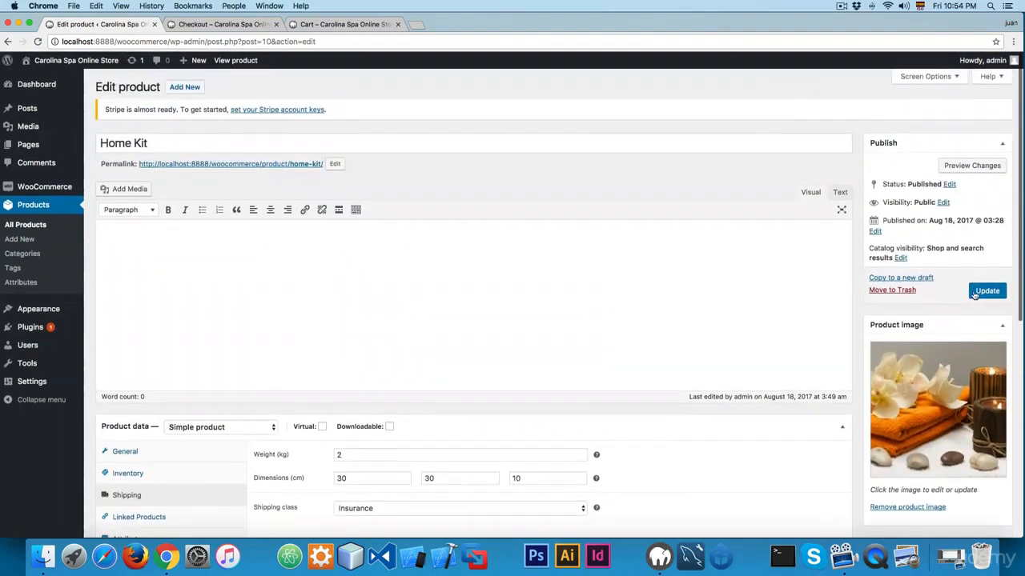
scroll(575, 254, "down", 3)
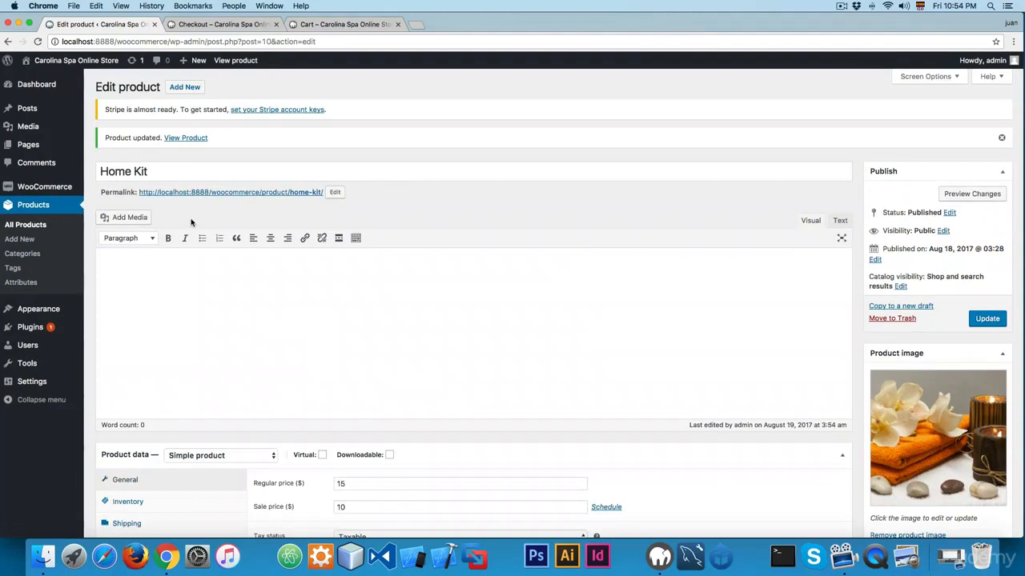
Step: Remove the Towel Pack with 3 from the store's cart by setting its quantity to 0 and updating the cart
key("ctrl+Tab")
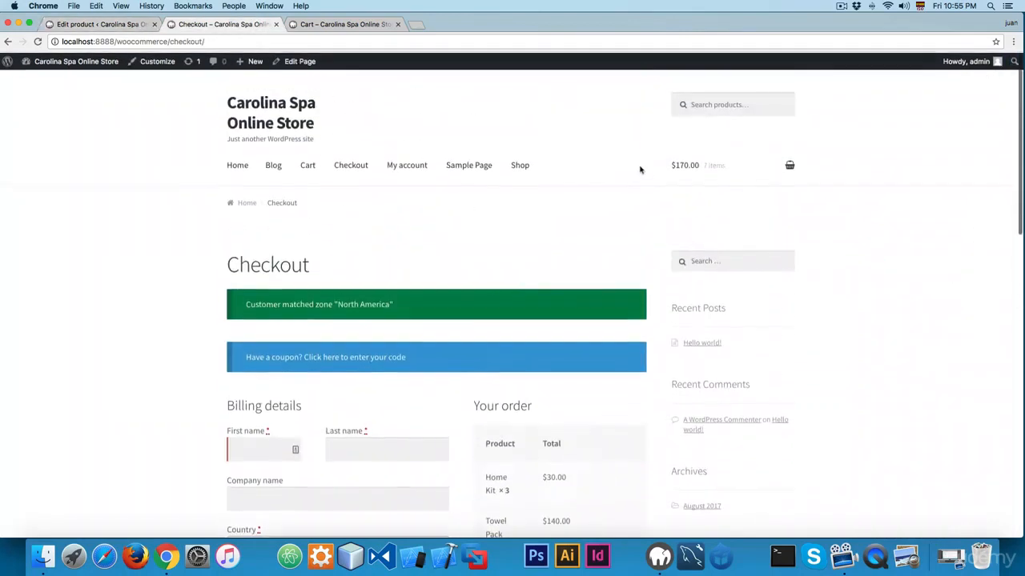
left_click(708, 168)
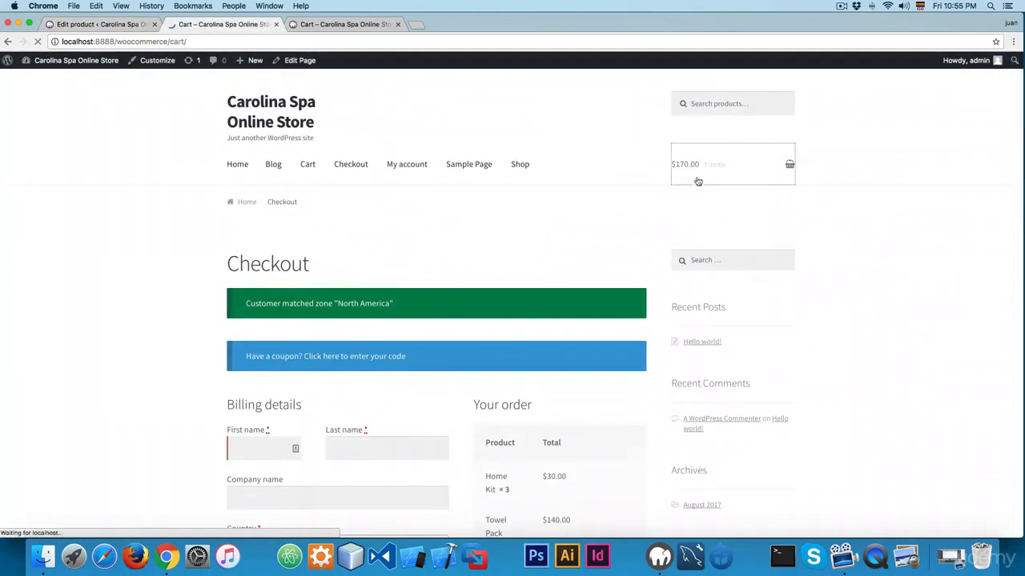
scroll(705, 185, "down", 3)
left_click_drag(552, 340, 506, 342)
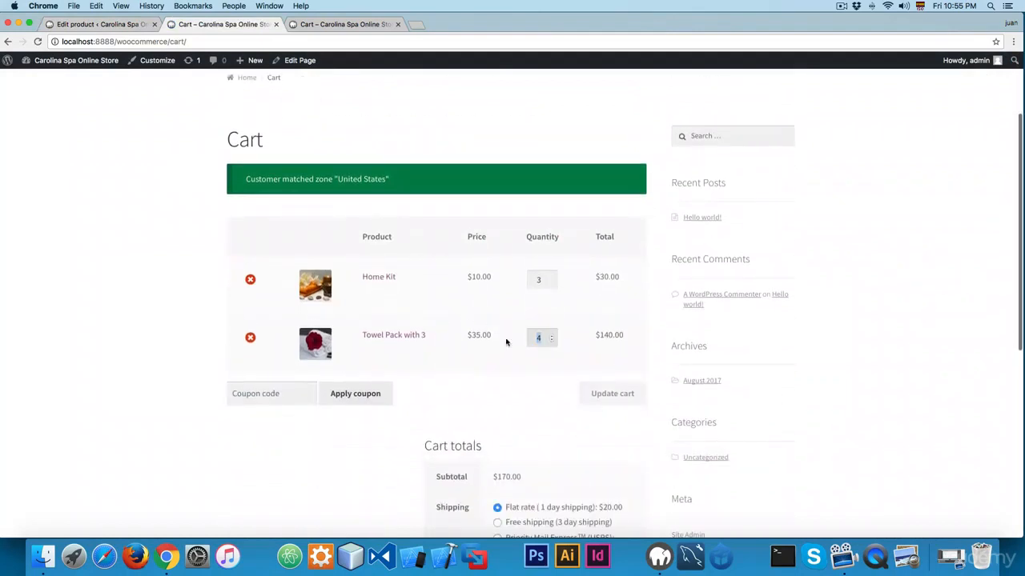
type("0")
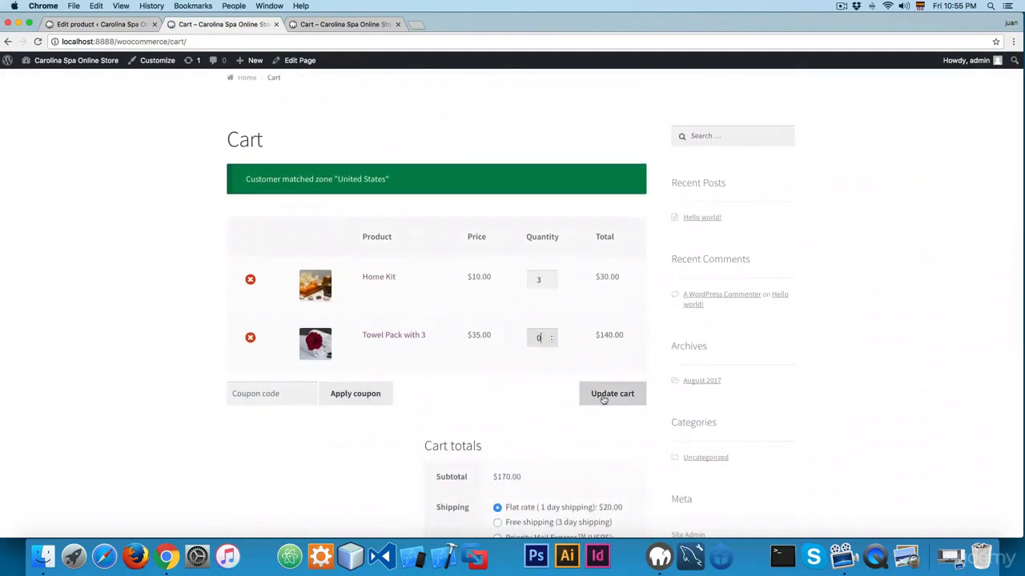
left_click(610, 393)
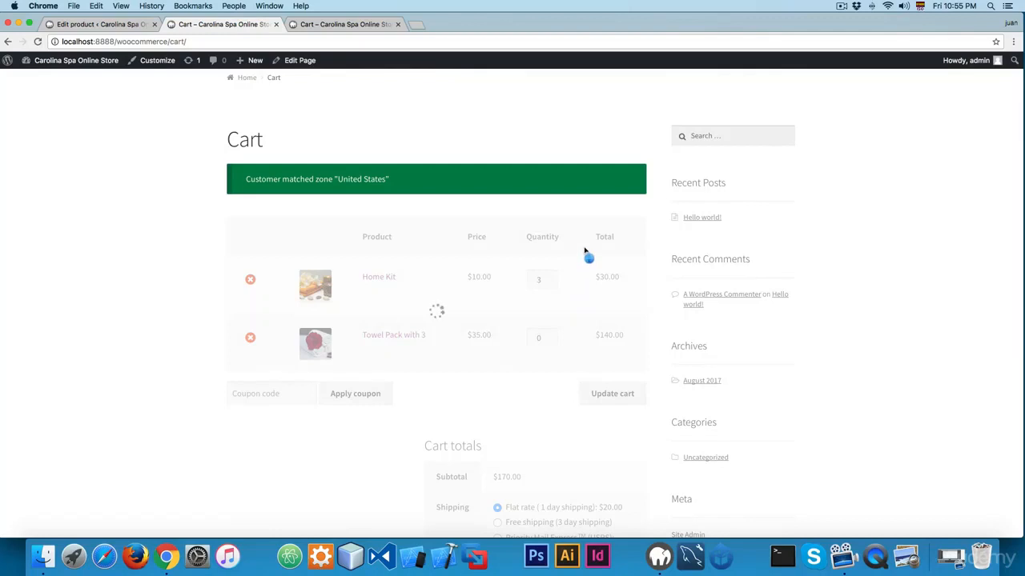
scroll(655, 197, "up", 3)
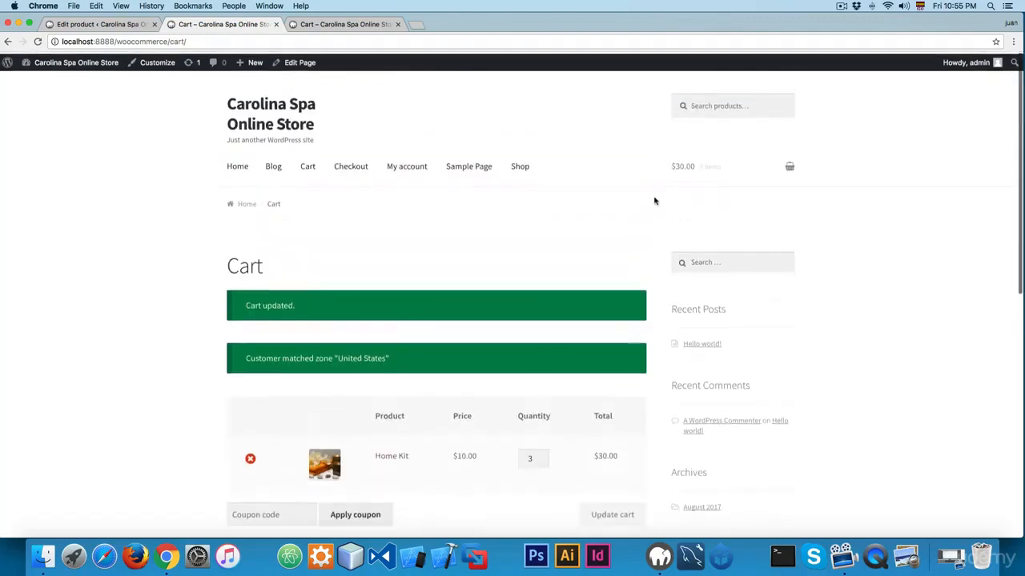
Step: Proceed to checkout and examine the flat rate shipping cost charged for the Home Kit order
scroll(517, 185, "down", 8)
left_click(567, 316)
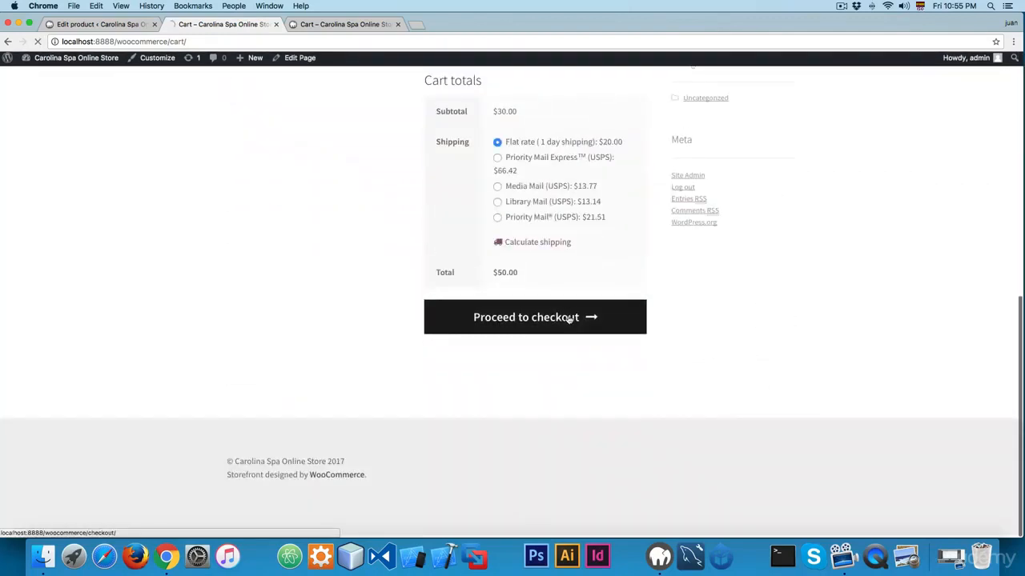
scroll(398, 298, "down", 6)
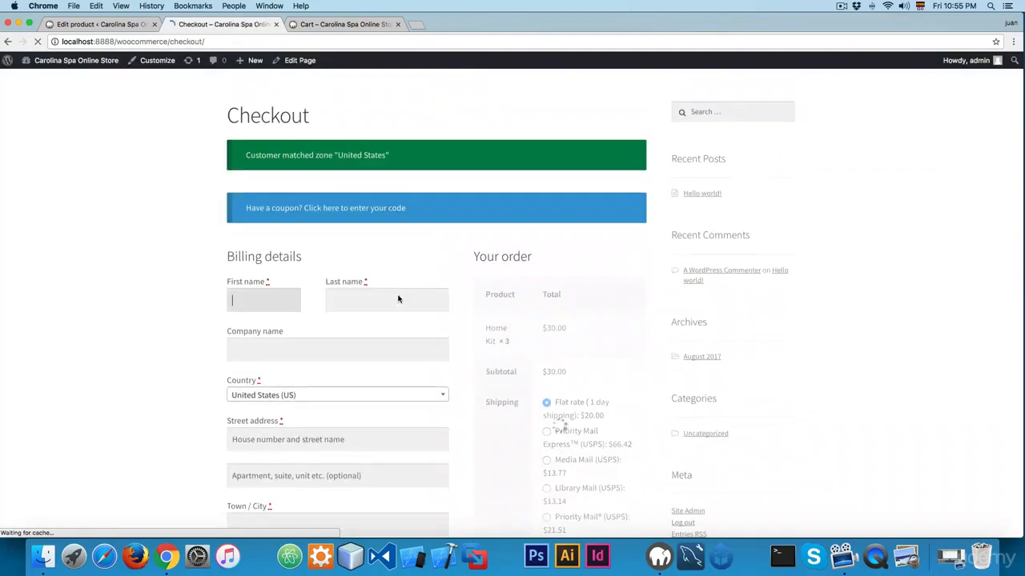
scroll(400, 299, "down", 2)
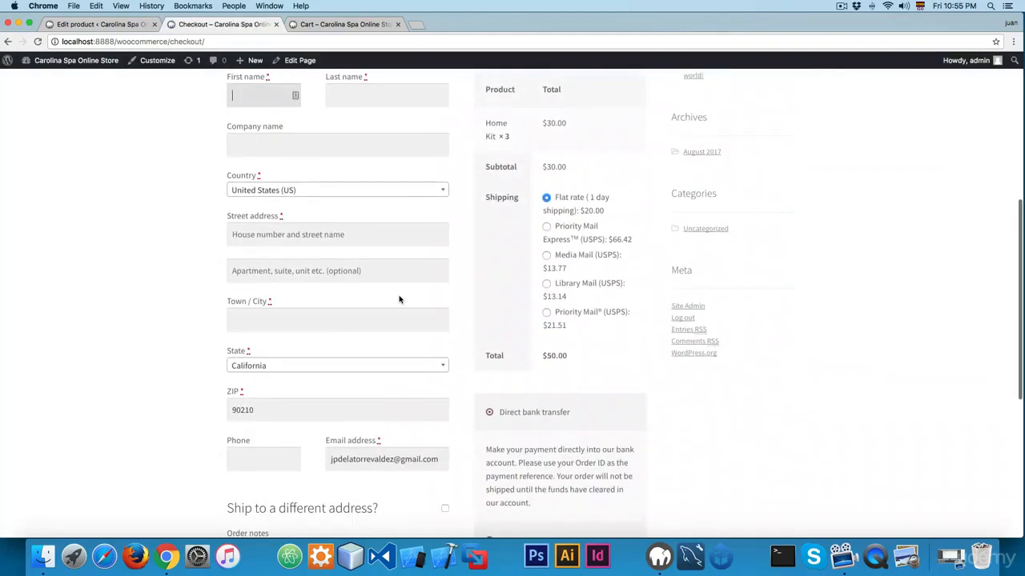
scroll(400, 299, "up", 2)
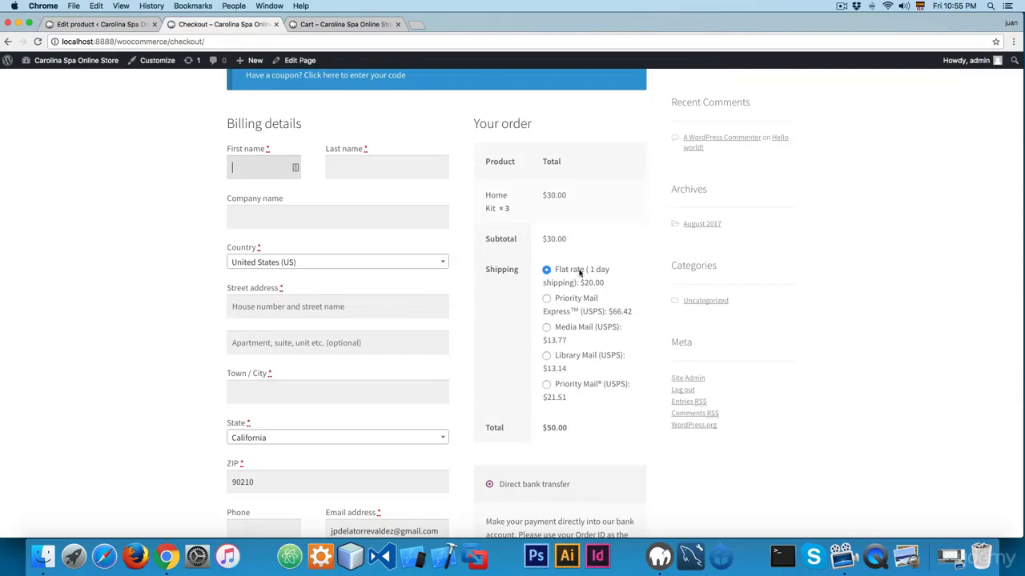
left_click_drag(580, 283, 606, 289)
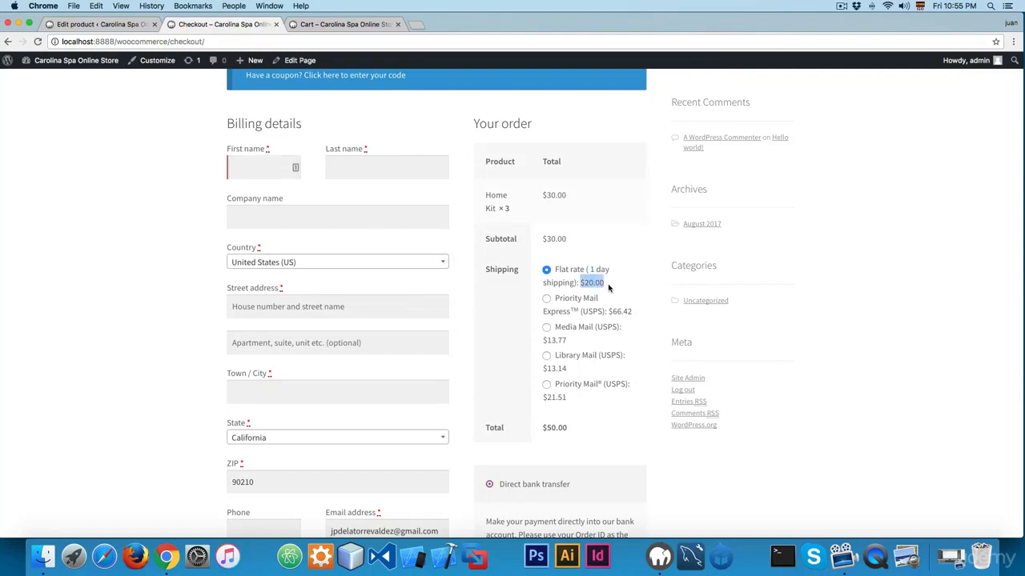
Step: Open the store's shop page separately from the checkout, add one Towel Pack with 3 to the cart, and view the cart
scroll(607, 288, "up", 4)
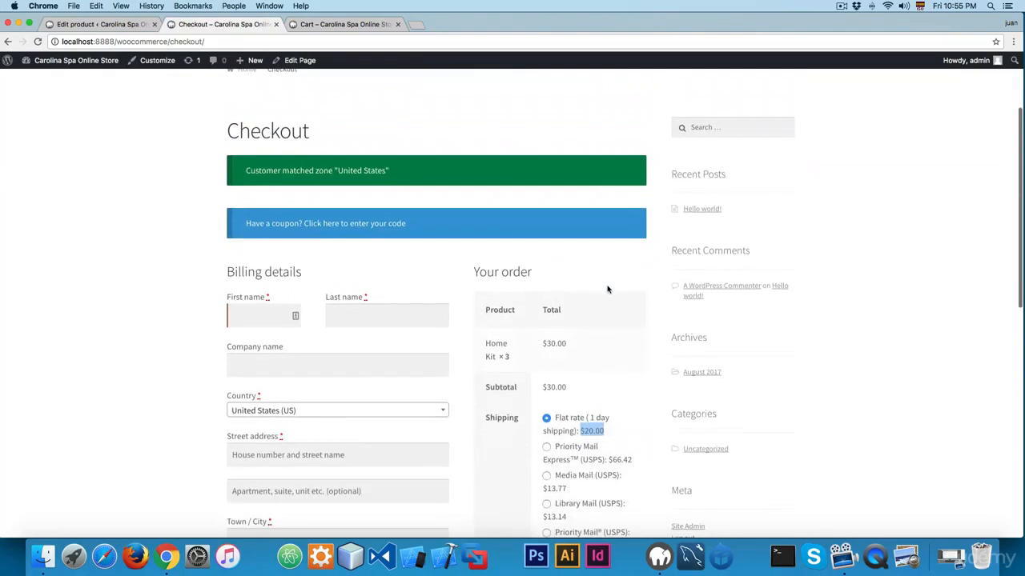
scroll(607, 289, "up", 3)
left_click(519, 164, "super")
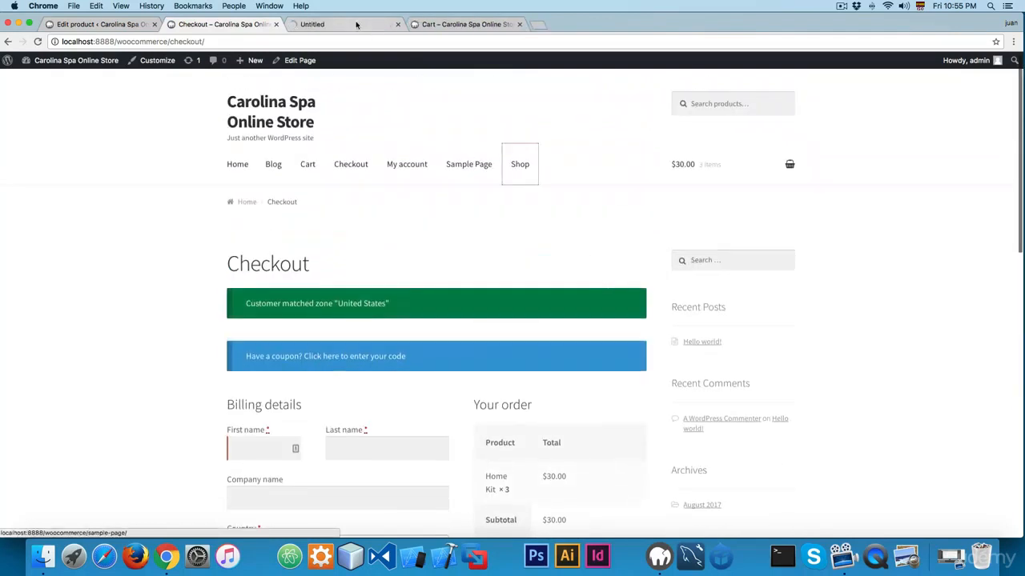
left_click(356, 25)
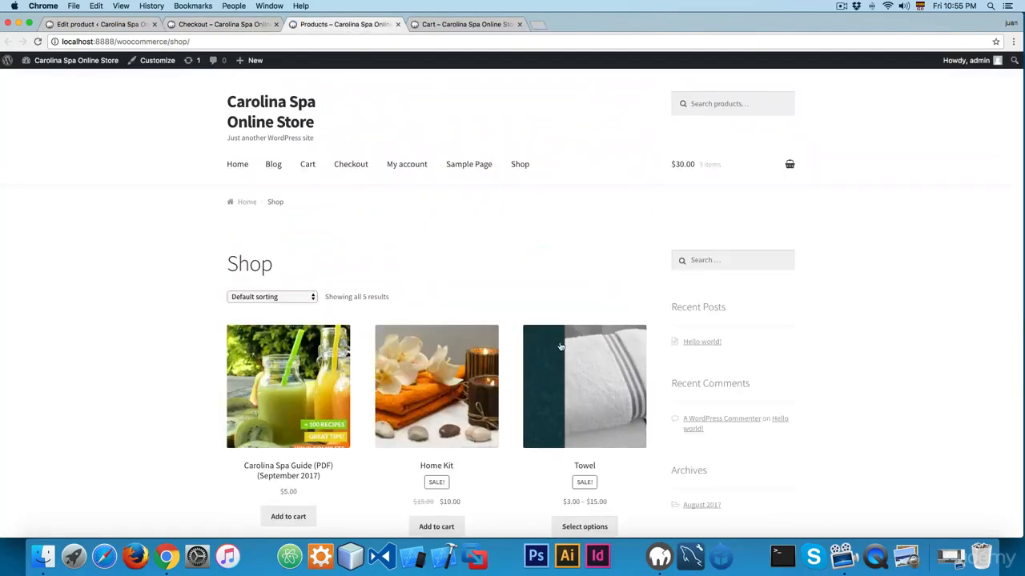
scroll(560, 346, "down", 3)
scroll(304, 329, "down", 4)
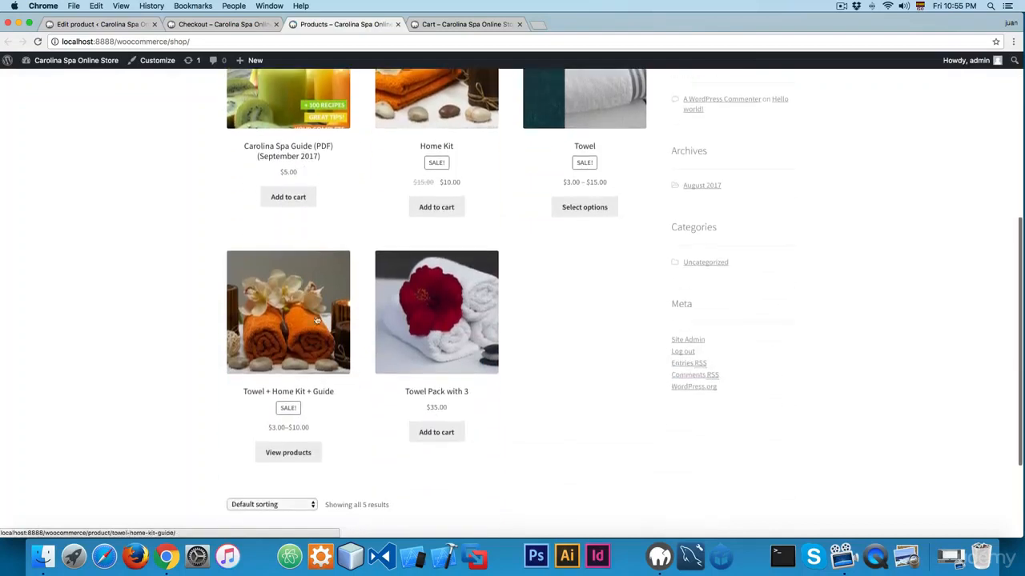
left_click(436, 432)
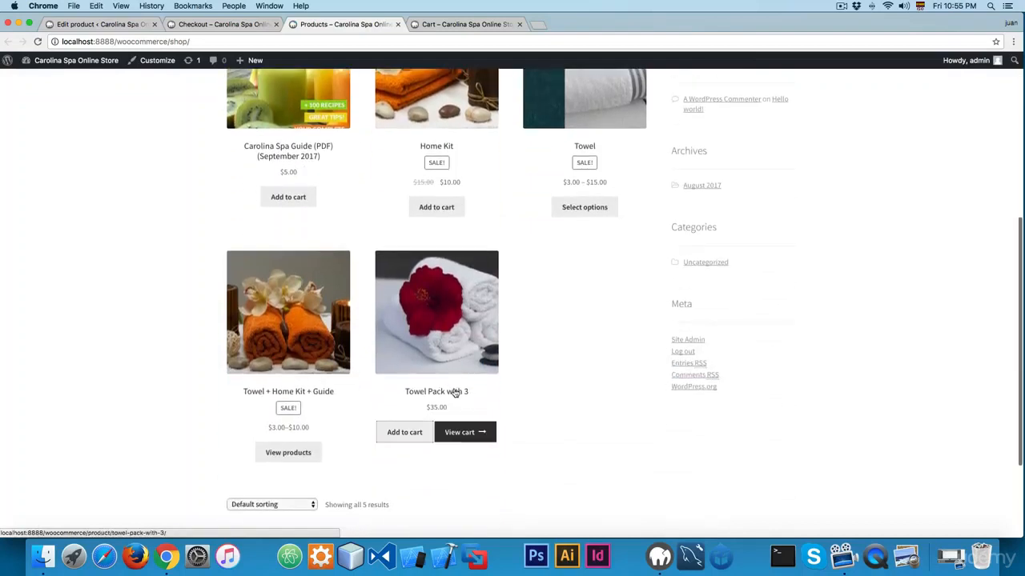
left_click(466, 433)
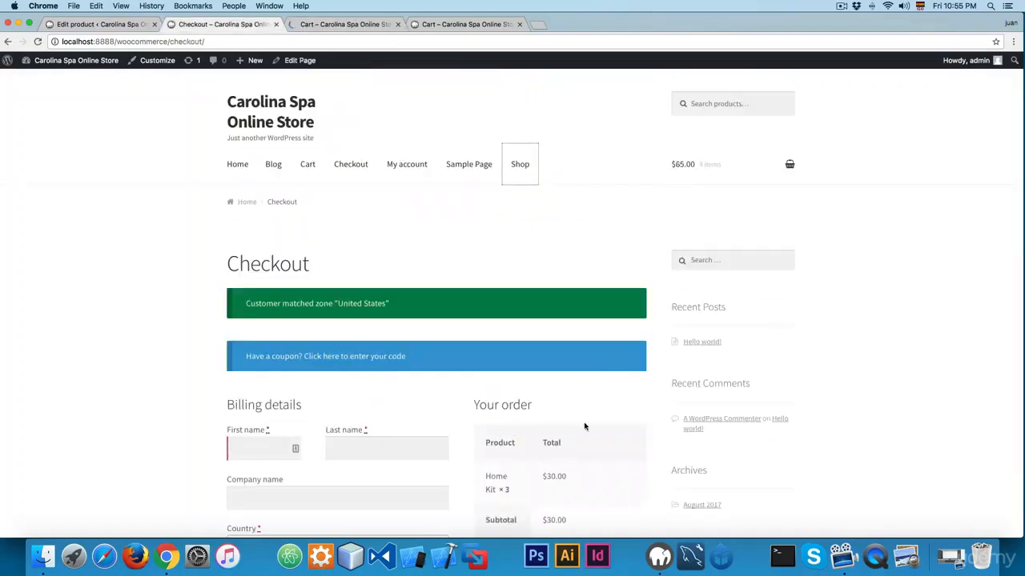
Step: Remove the Home Kit by setting its cart quantity to 0 and updating the cart, and check the flat rate shipping cost at checkout
scroll(583, 425, "down", 5)
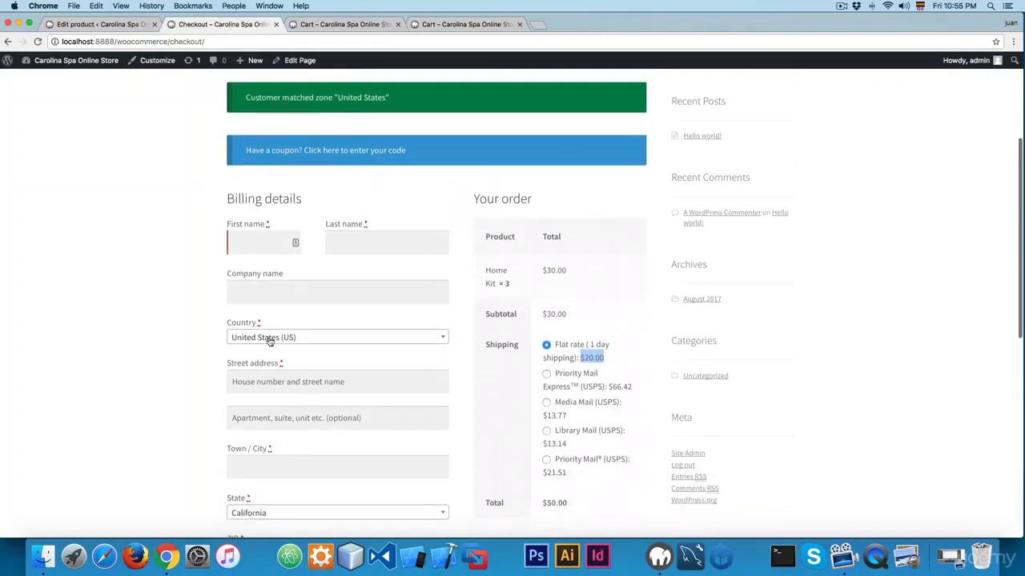
key("ctrl+Tab")
scroll(336, 329, "down", 5)
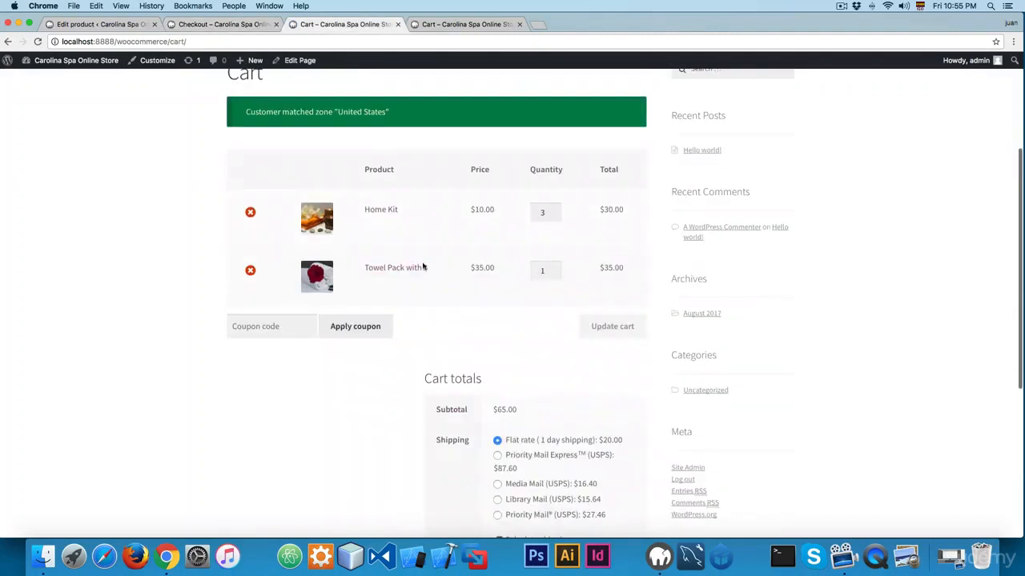
left_click(556, 216)
left_click(555, 215)
left_click(555, 215)
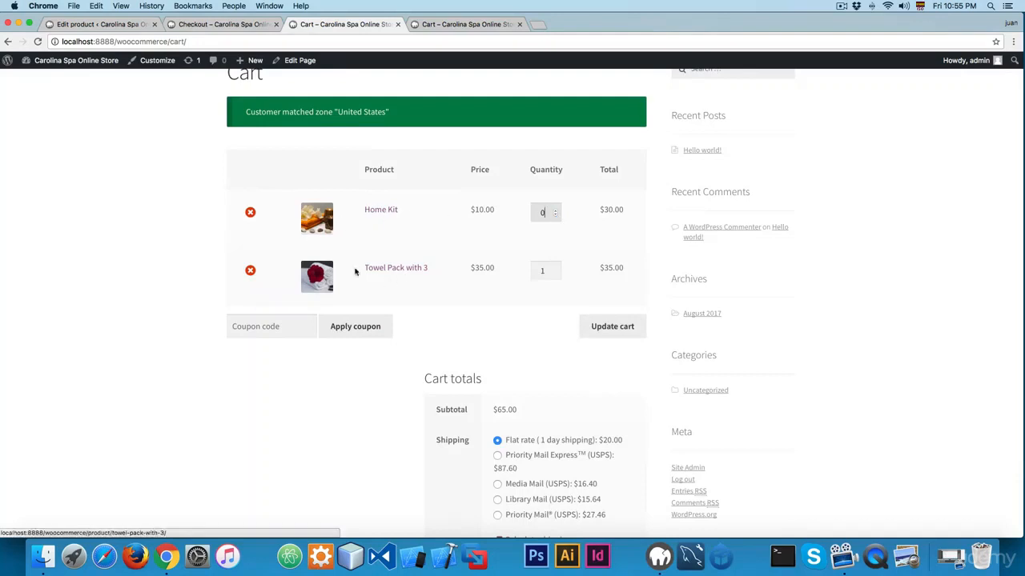
left_click(612, 328)
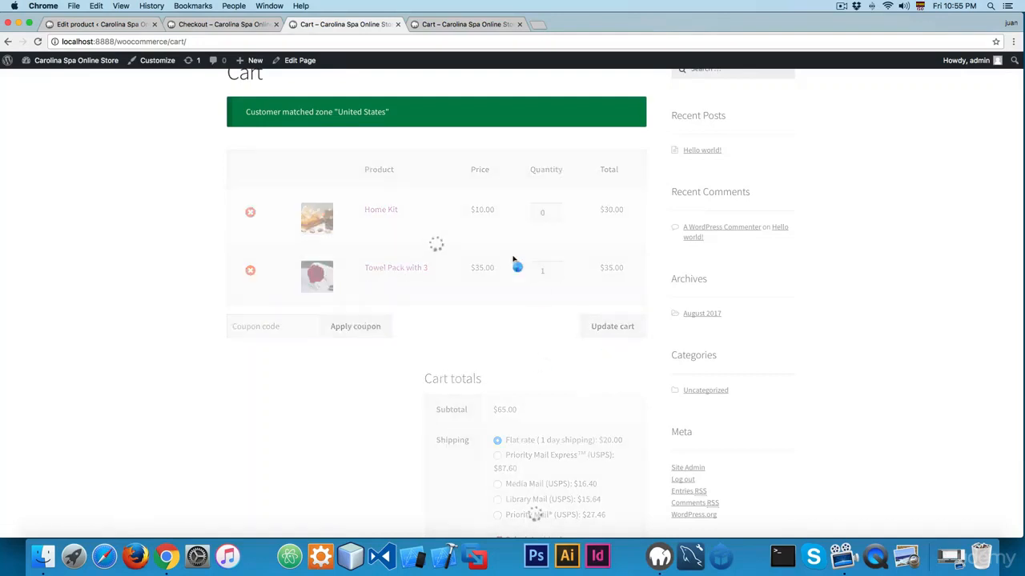
key("super+alt+Left")
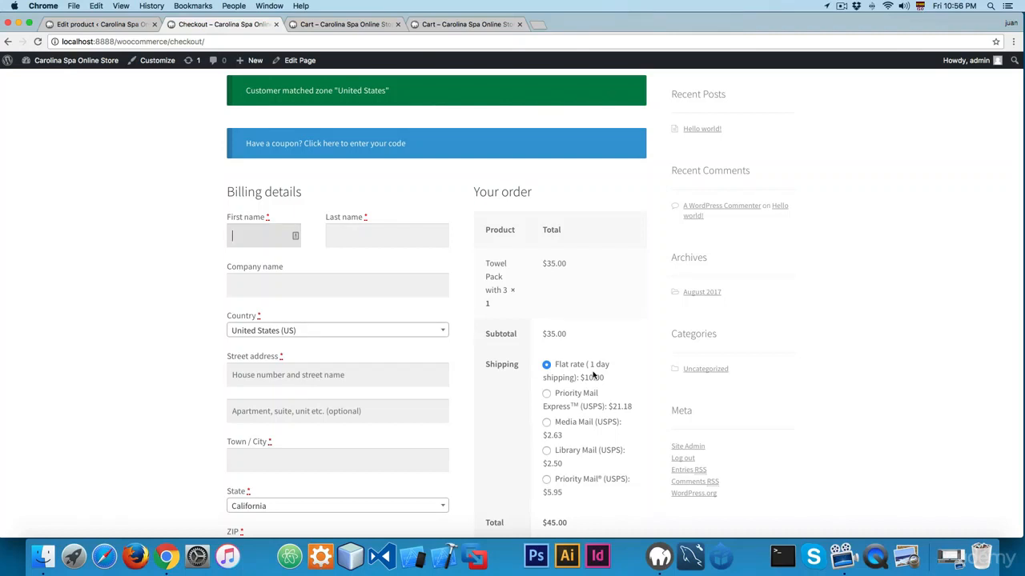
Step: Return to the store's admin area and bring up the WooCommerce section's pages
key("ctrl+shift+Tab")
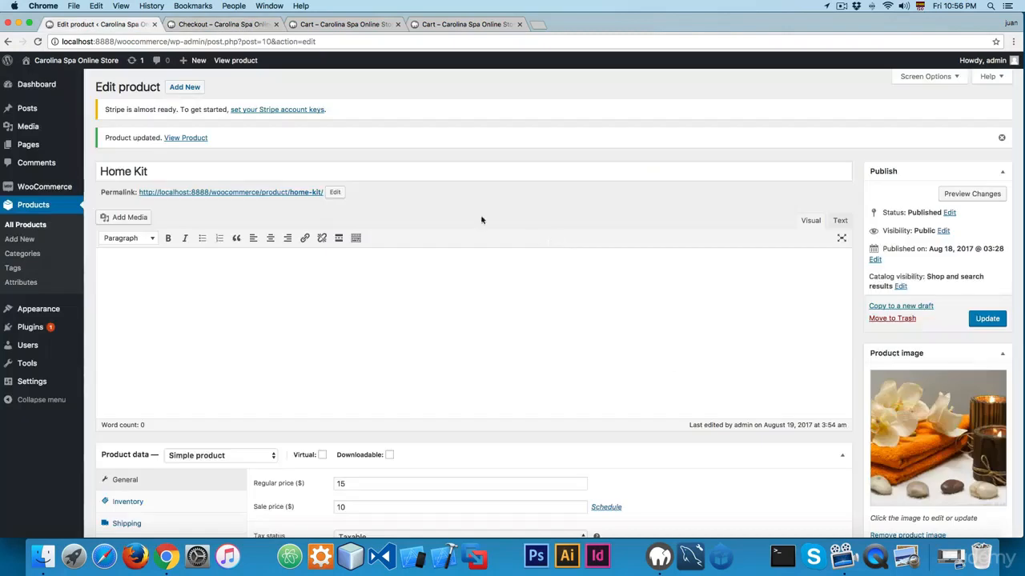
mouse_move(50, 189)
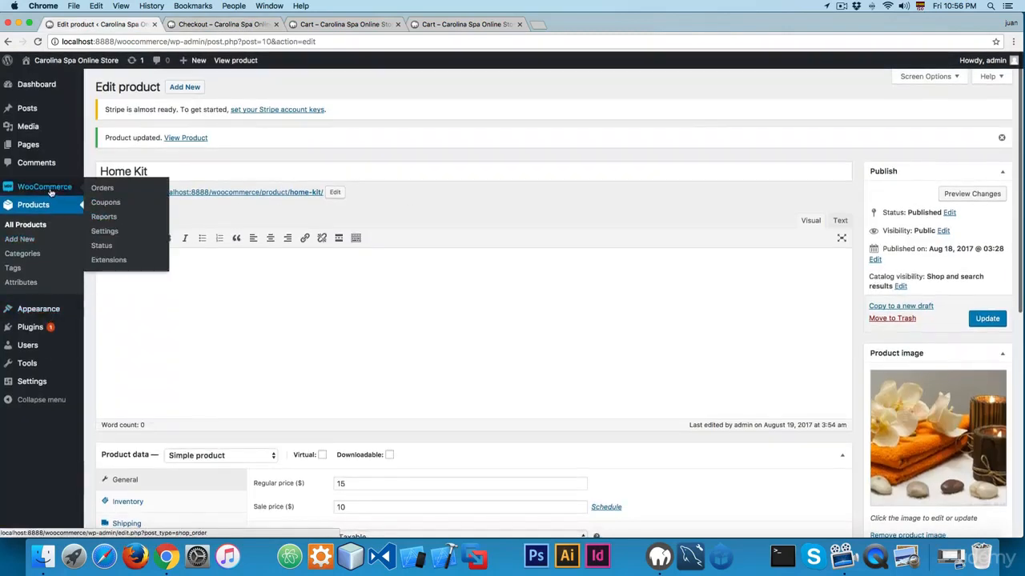